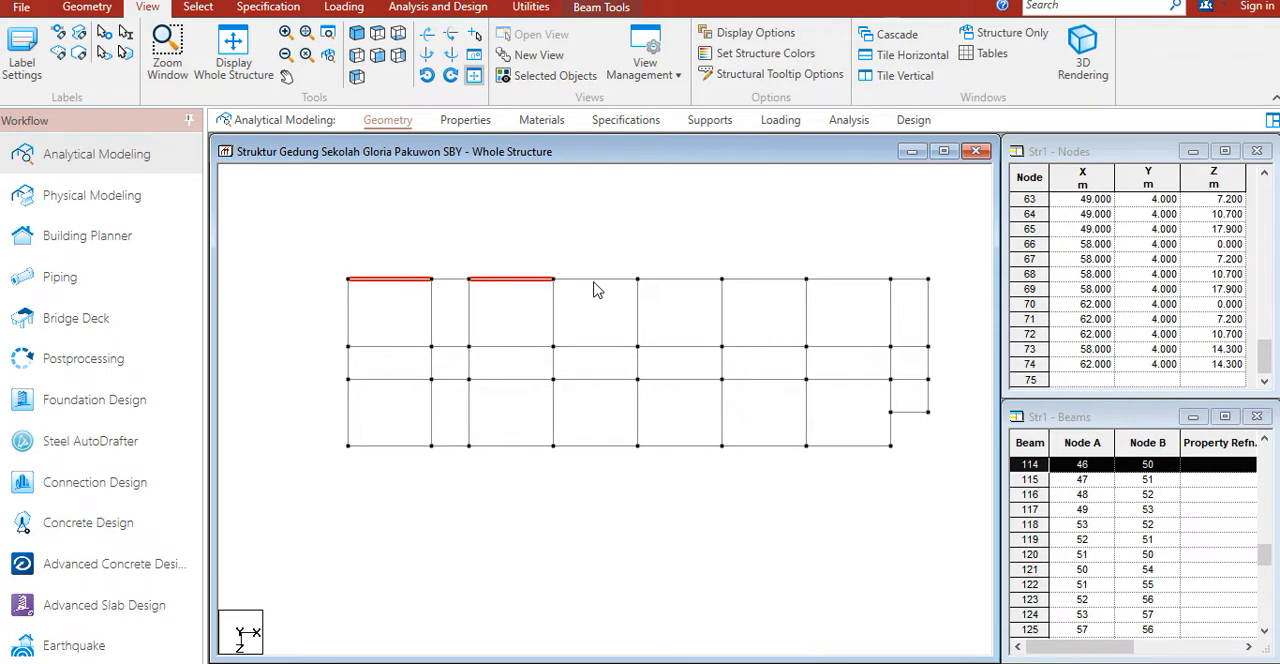
Step: Complete the selection of long horizontal beams in all four rows, excluding vertical beams and the narrow second and rightmost bays
{"action": "left_click", "coordinate": [674, 281], "text": "ctrl"}
{"action": "left_click", "coordinate": [767, 282], "text": "ctrl"}
{"action": "left_click", "coordinate": [838, 282], "text": "ctrl"}
{"action": "left_click_drag", "start_coordinate": [689, 350], "coordinate": [895, 350], "text": "ctrl"}
{"action": "left_click_drag", "start_coordinate": [333, 374], "coordinate": [893, 378], "text": "ctrl"}
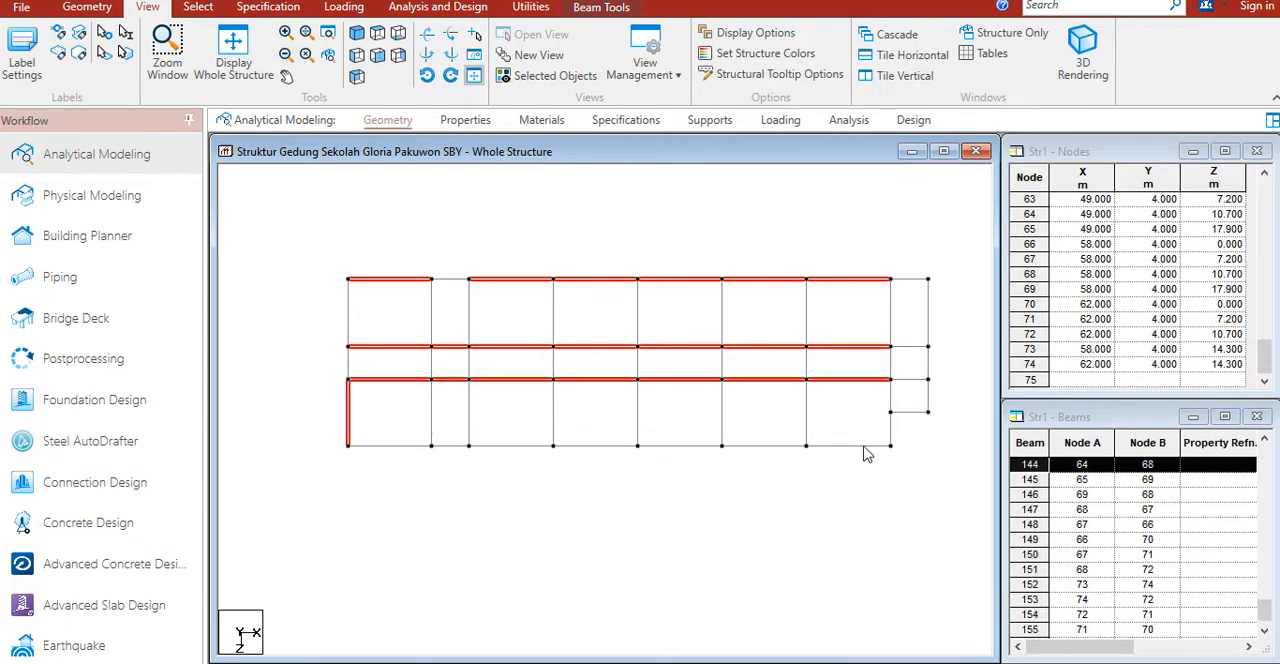
{"action": "left_click_drag", "start_coordinate": [350, 443], "coordinate": [906, 466], "text": "ctrl"}
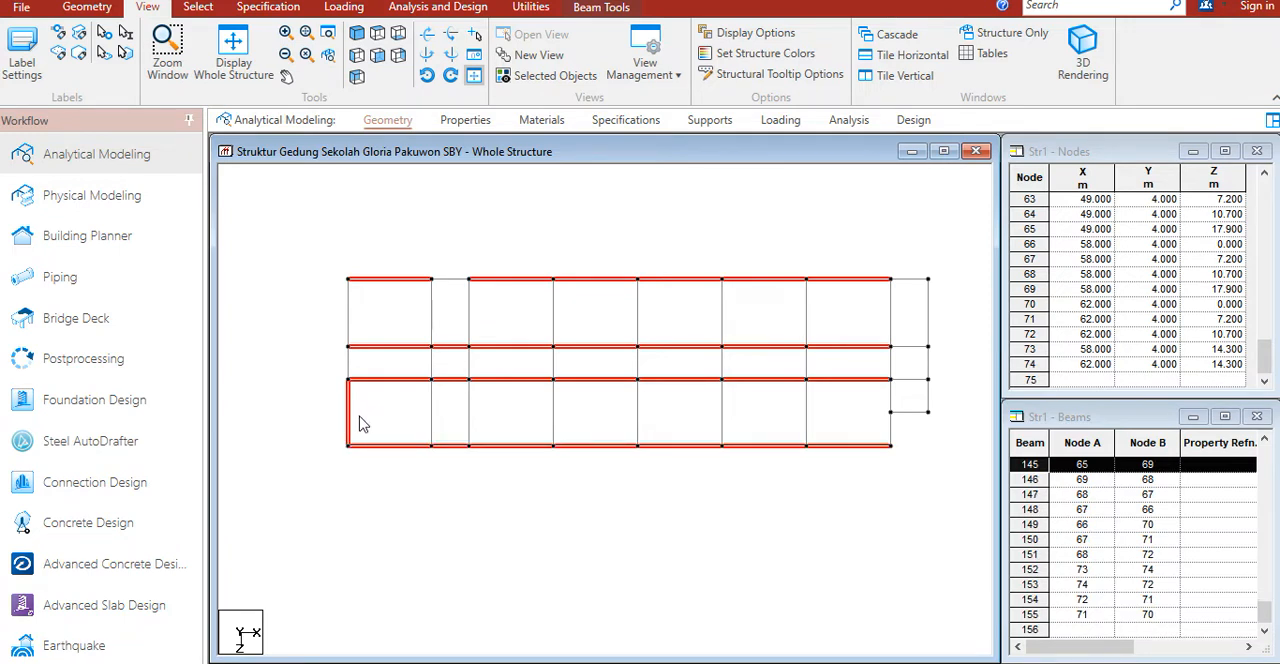
{"action": "left_click", "coordinate": [350, 418], "text": "ctrl"}
{"action": "left_click", "coordinate": [455, 445], "text": "ctrl"}
{"action": "left_click", "coordinate": [451, 380], "text": "ctrl"}
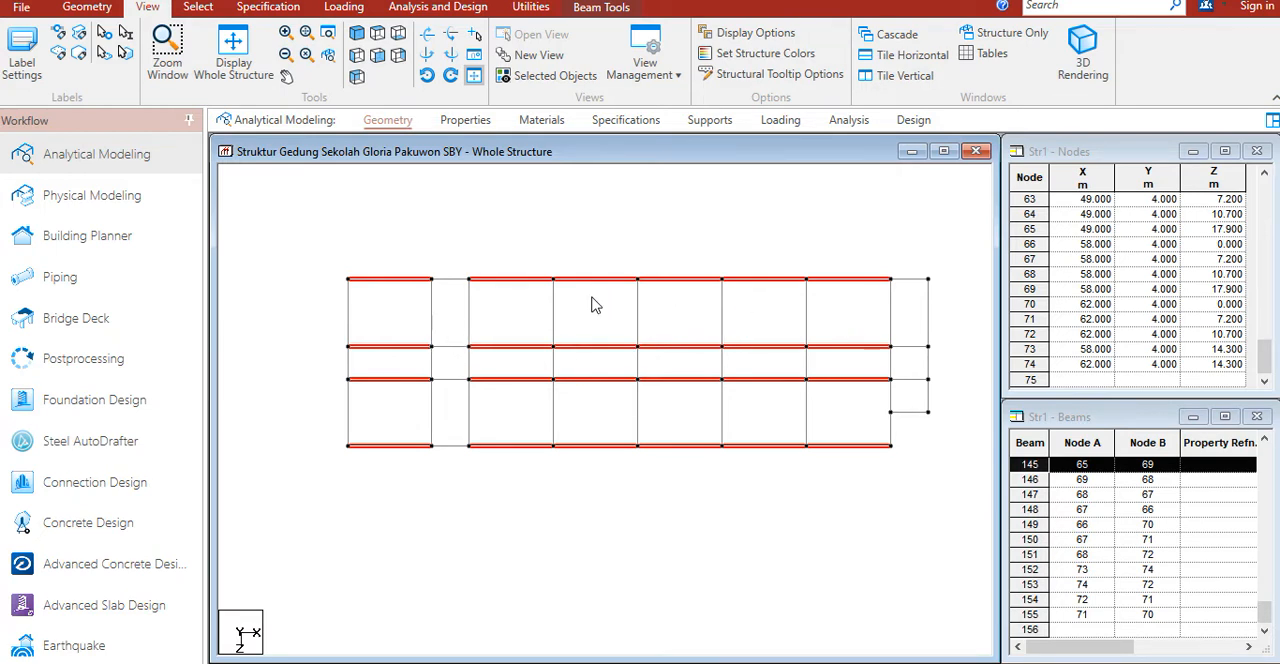
Step: Create a Beam-type group named balok_b1 and associate the selected beams with it
{"action": "key", "text": "ctrl+g"}
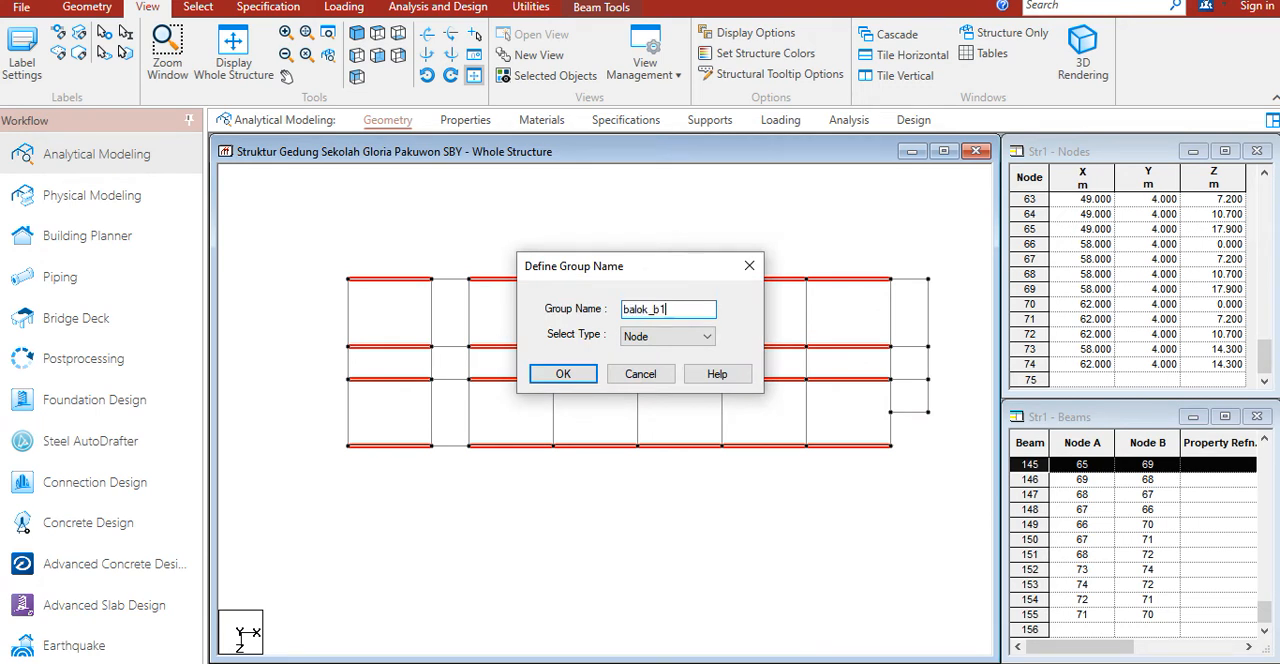
{"action": "left_click", "coordinate": [668, 338]}
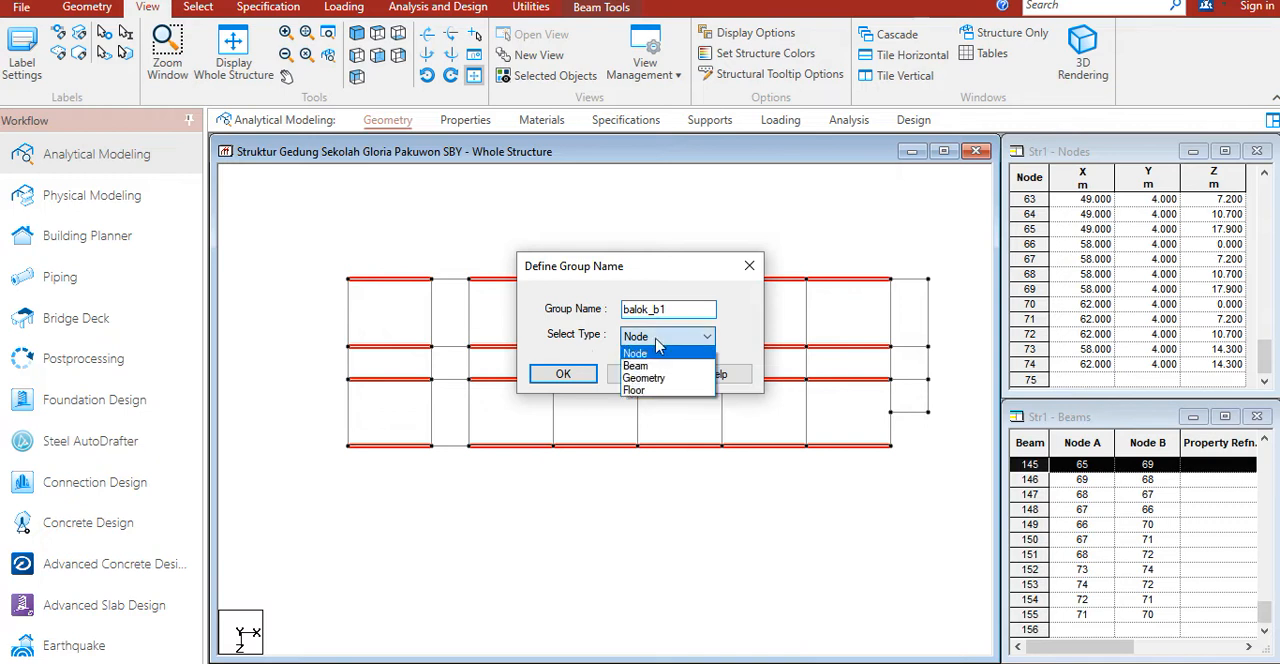
{"action": "left_click", "coordinate": [652, 366]}
{"action": "left_click", "coordinate": [564, 376]}
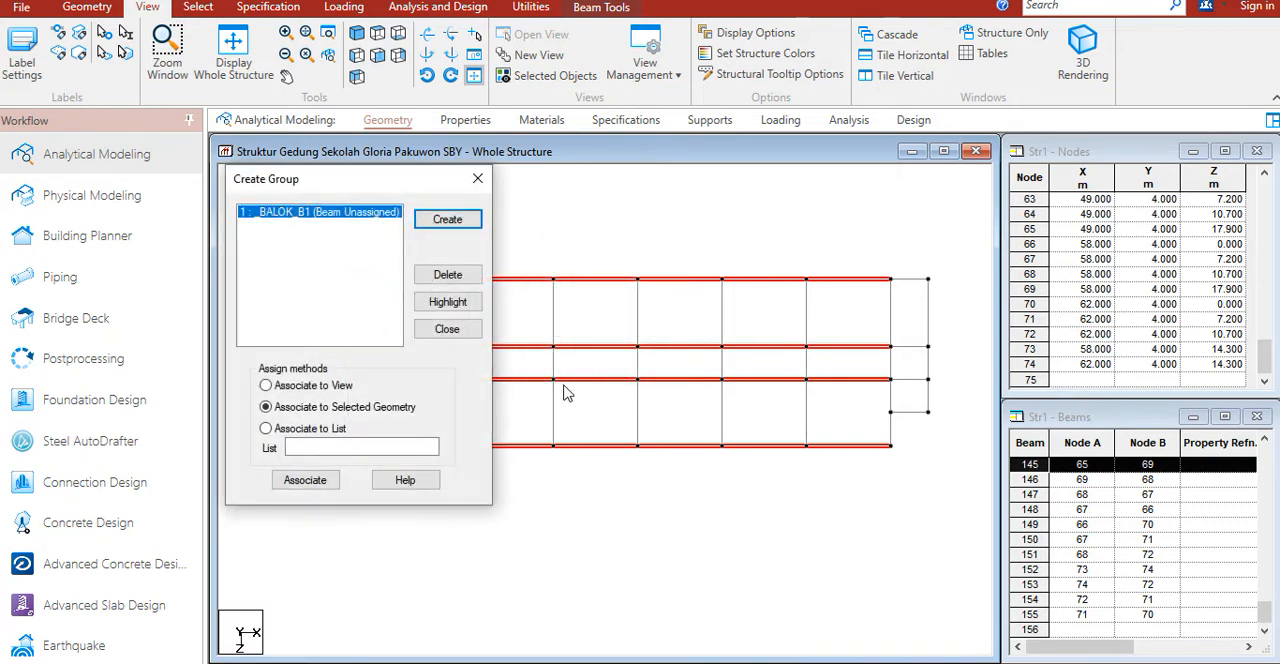
{"action": "left_click", "coordinate": [305, 480]}
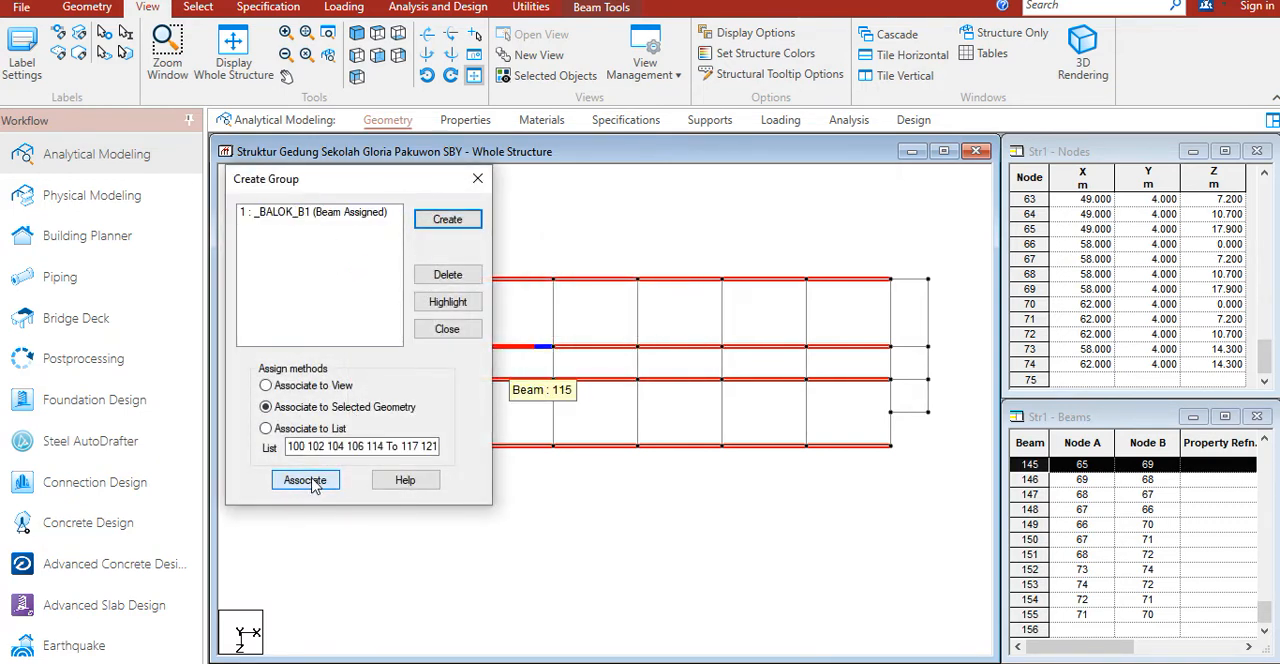
Step: Replace the selection with the long vertical beams in the upper and lower strips, including the rightmost one in the upper strip
{"action": "left_click_drag", "start_coordinate": [369, 180], "coordinate": [181, 191]}
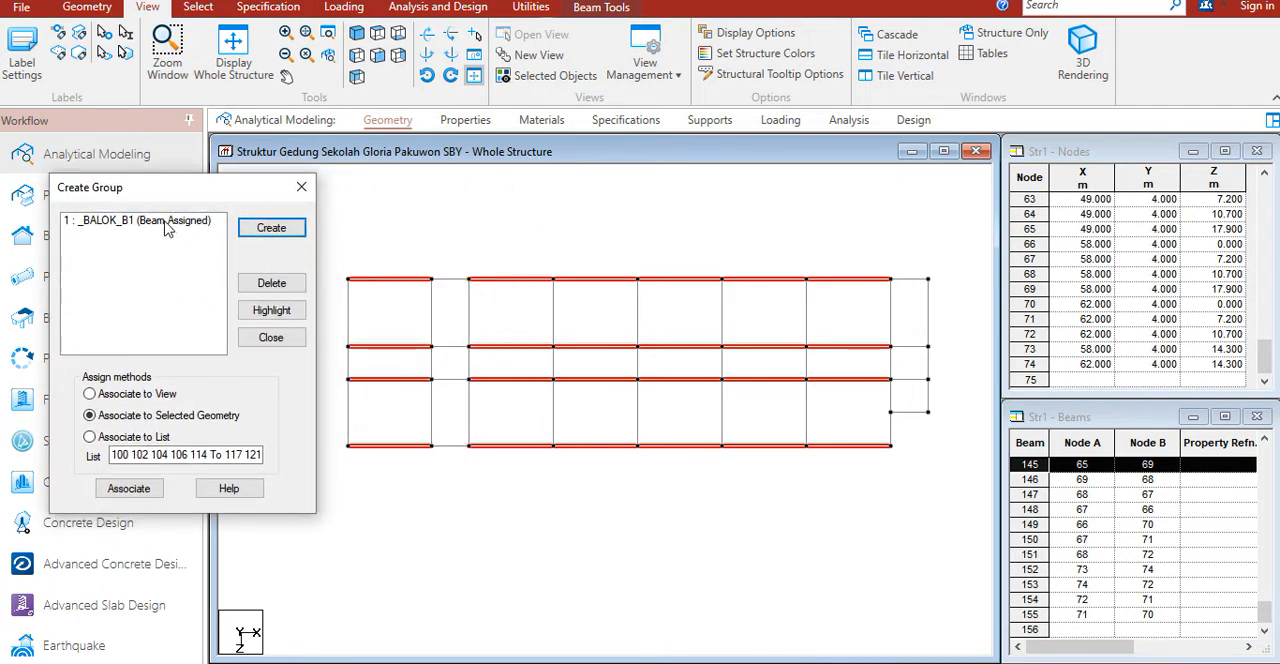
{"action": "left_click", "coordinate": [397, 219]}
{"action": "middle_click_drag", "start_coordinate": [384, 318], "coordinate": [404, 321]}
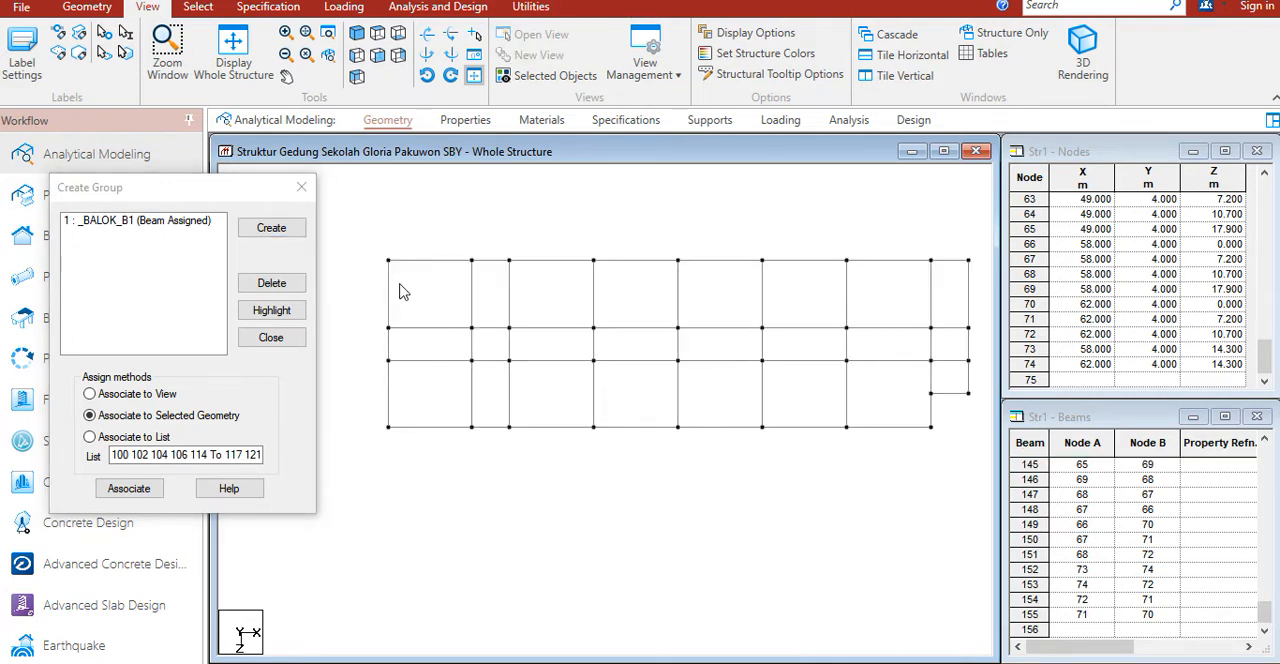
{"action": "left_click", "coordinate": [390, 297]}
{"action": "left_click", "coordinate": [390, 400], "text": "ctrl"}
{"action": "left_click", "coordinate": [473, 303], "text": "ctrl"}
{"action": "left_click", "coordinate": [473, 393], "text": "ctrl"}
{"action": "left_click", "coordinate": [511, 385], "text": "ctrl"}
{"action": "left_click", "coordinate": [511, 294], "text": "ctrl"}
{"action": "left_click", "coordinate": [594, 294], "text": "ctrl"}
{"action": "left_click", "coordinate": [681, 398], "text": "ctrl"}
{"action": "left_click", "coordinate": [680, 306], "text": "ctrl"}
{"action": "left_click", "coordinate": [763, 303], "text": "ctrl"}
{"action": "left_click", "coordinate": [765, 400], "text": "ctrl"}
{"action": "left_click", "coordinate": [851, 375], "text": "ctrl"}
{"action": "left_click", "coordinate": [847, 303], "text": "ctrl"}
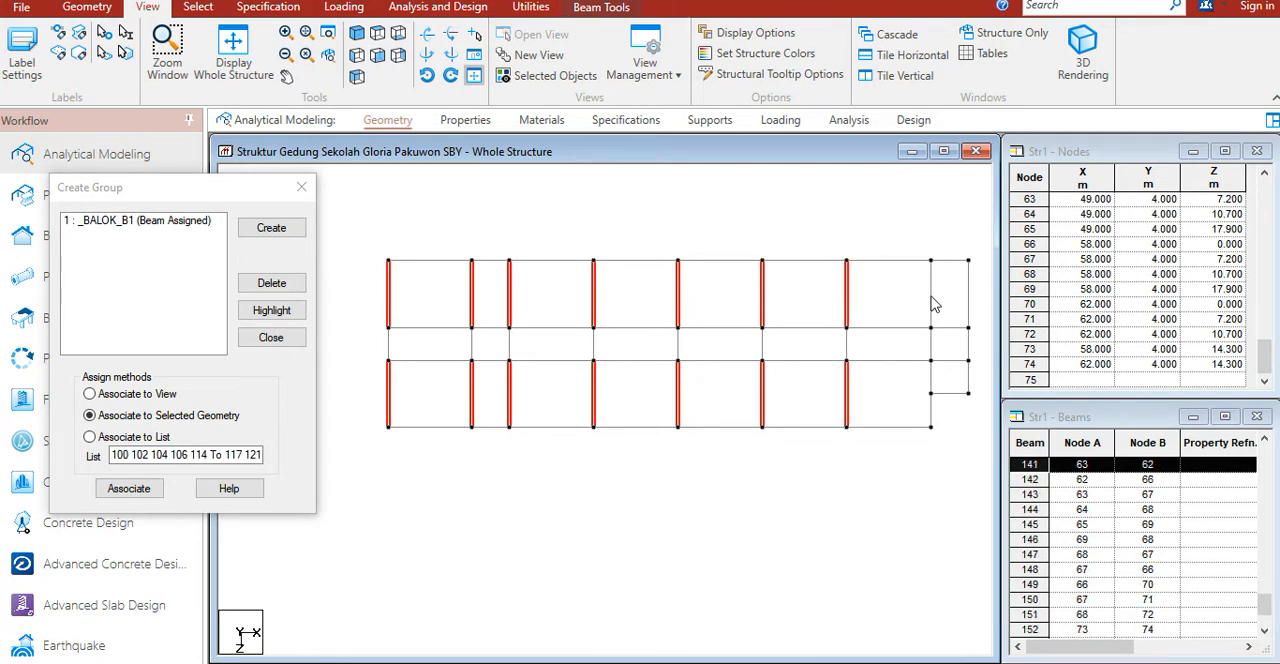
{"action": "left_click", "coordinate": [932, 300], "text": "ctrl"}
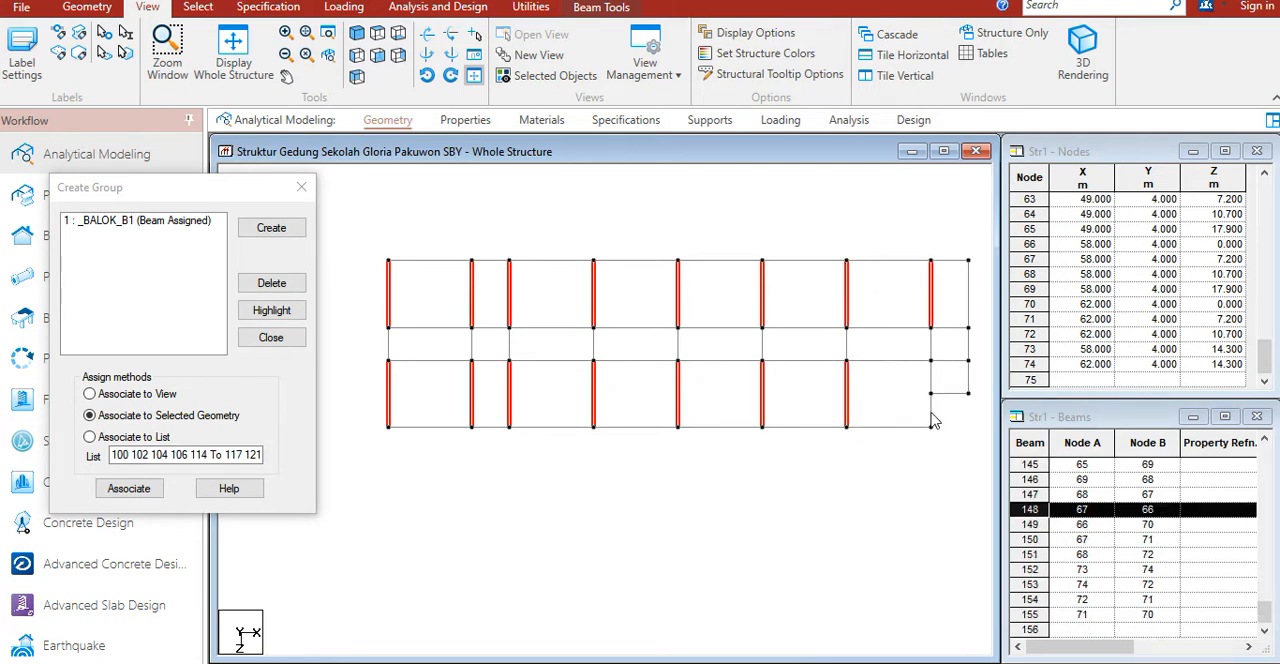
{"action": "left_click", "coordinate": [968, 300], "text": "ctrl"}
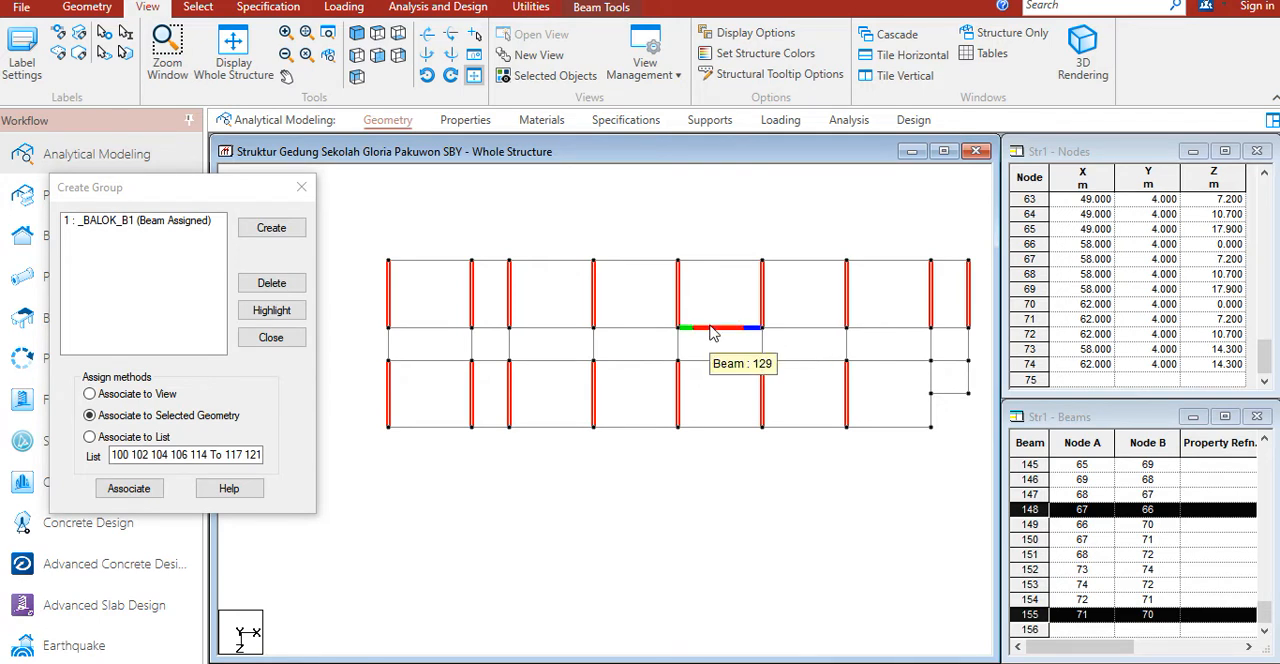
Step: Create a Beam-type group named balok_b2 and associate the selected vertical beams with it
{"action": "left_click", "coordinate": [272, 229]}
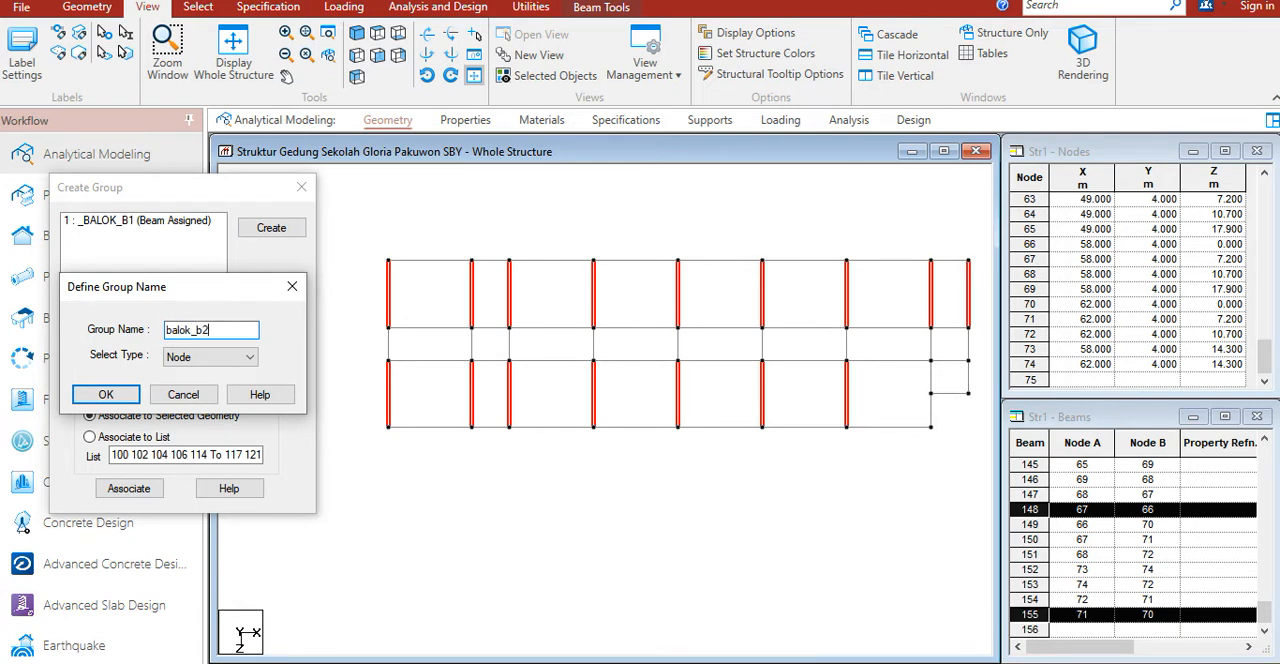
{"action": "left_click", "coordinate": [206, 358]}
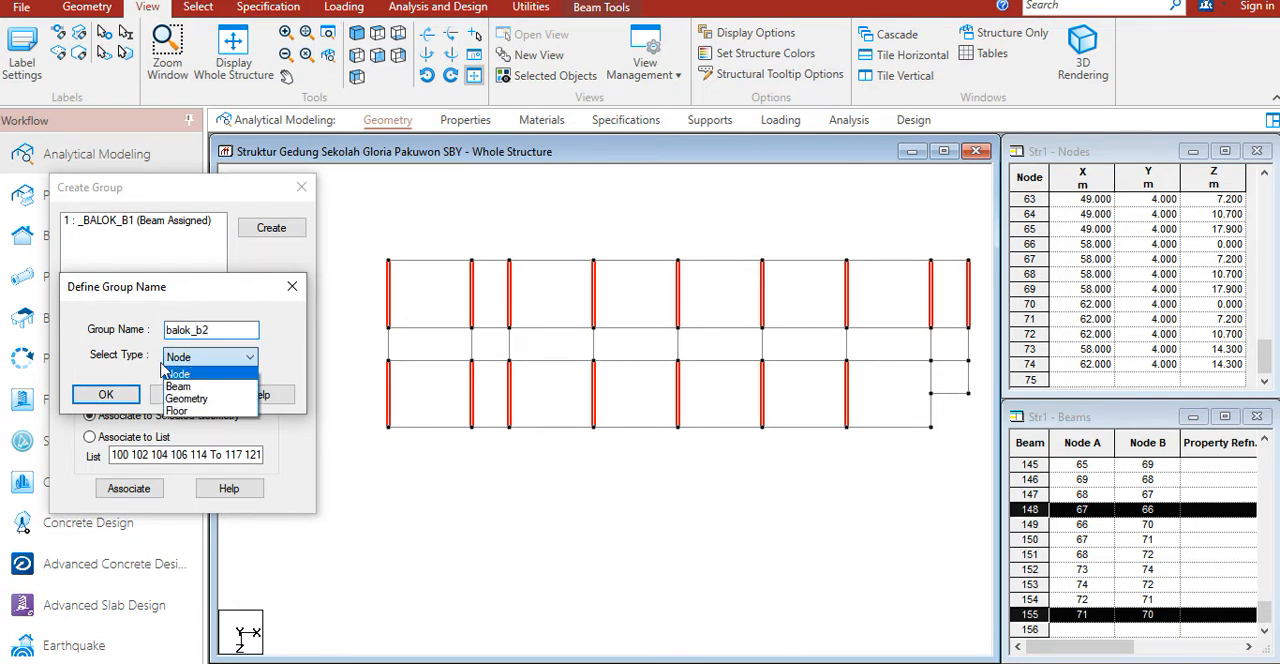
{"action": "left_click", "coordinate": [179, 387]}
{"action": "left_click", "coordinate": [105, 394]}
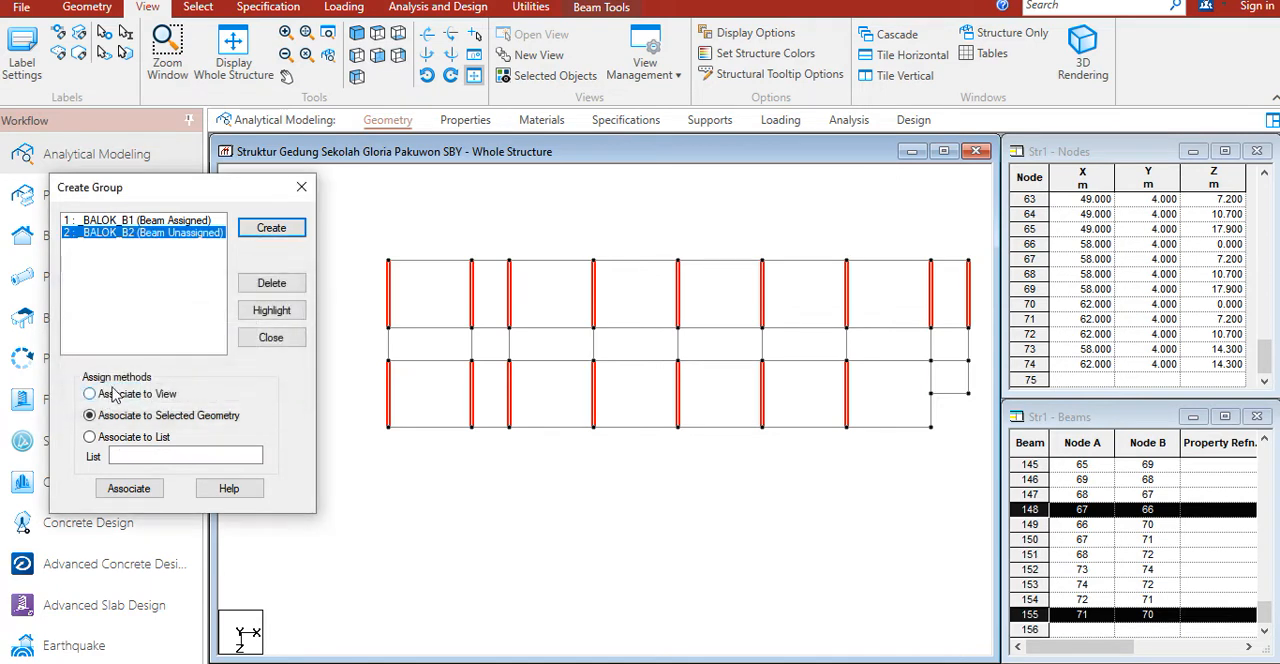
{"action": "left_click", "coordinate": [132, 488]}
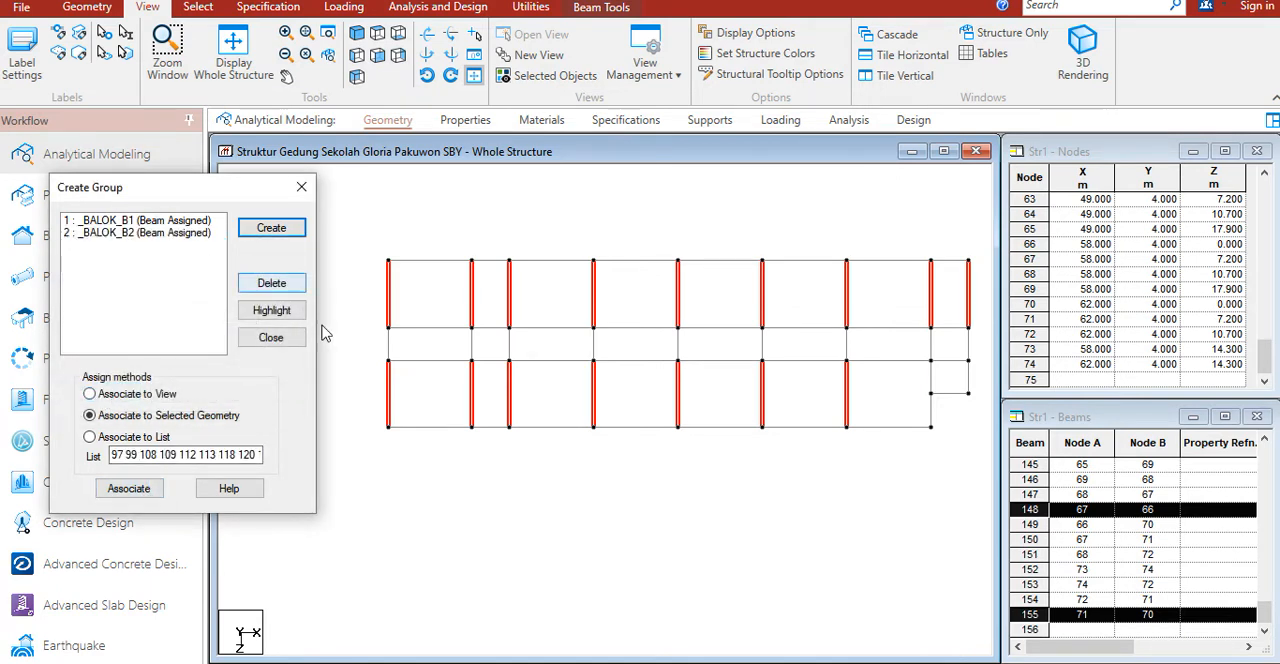
Step: Select the short horizontal beams in the narrow second bay and in the rightmost bay
{"action": "left_click", "coordinate": [491, 266]}
{"action": "left_click", "coordinate": [491, 331], "text": "ctrl"}
{"action": "left_click", "coordinate": [492, 362], "text": "ctrl"}
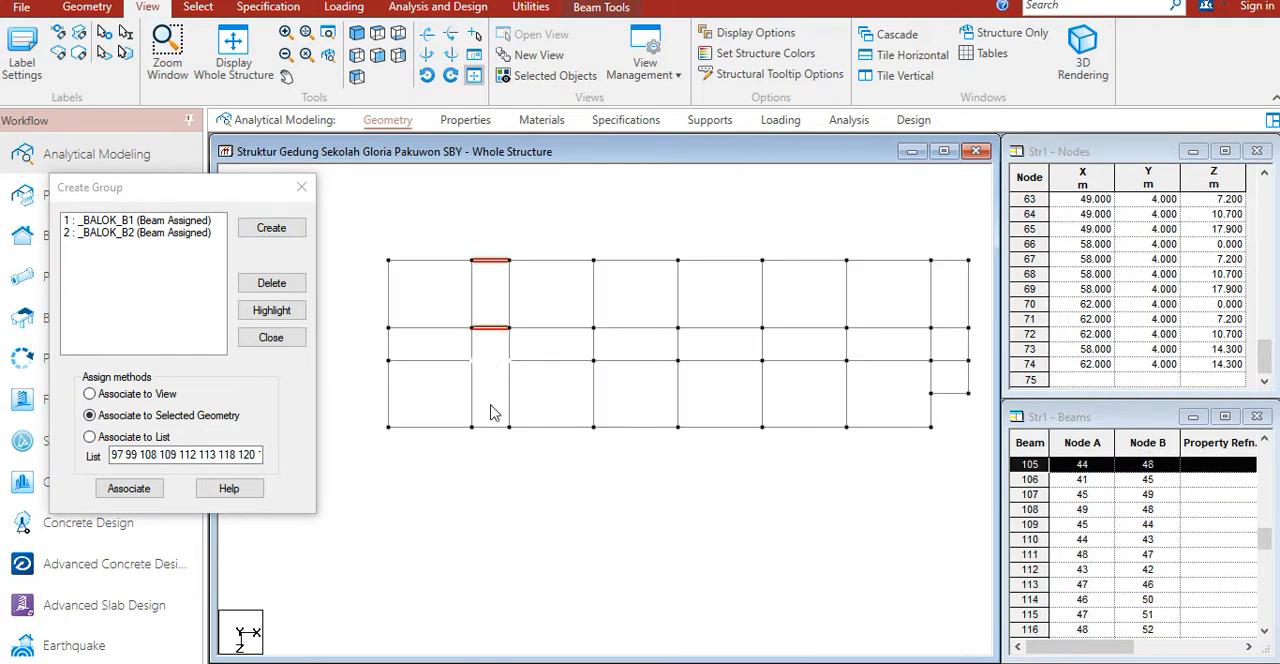
{"action": "left_click", "coordinate": [955, 393], "text": "ctrl"}
{"action": "left_click", "coordinate": [955, 361], "text": "ctrl"}
{"action": "left_click", "coordinate": [953, 327], "text": "ctrl"}
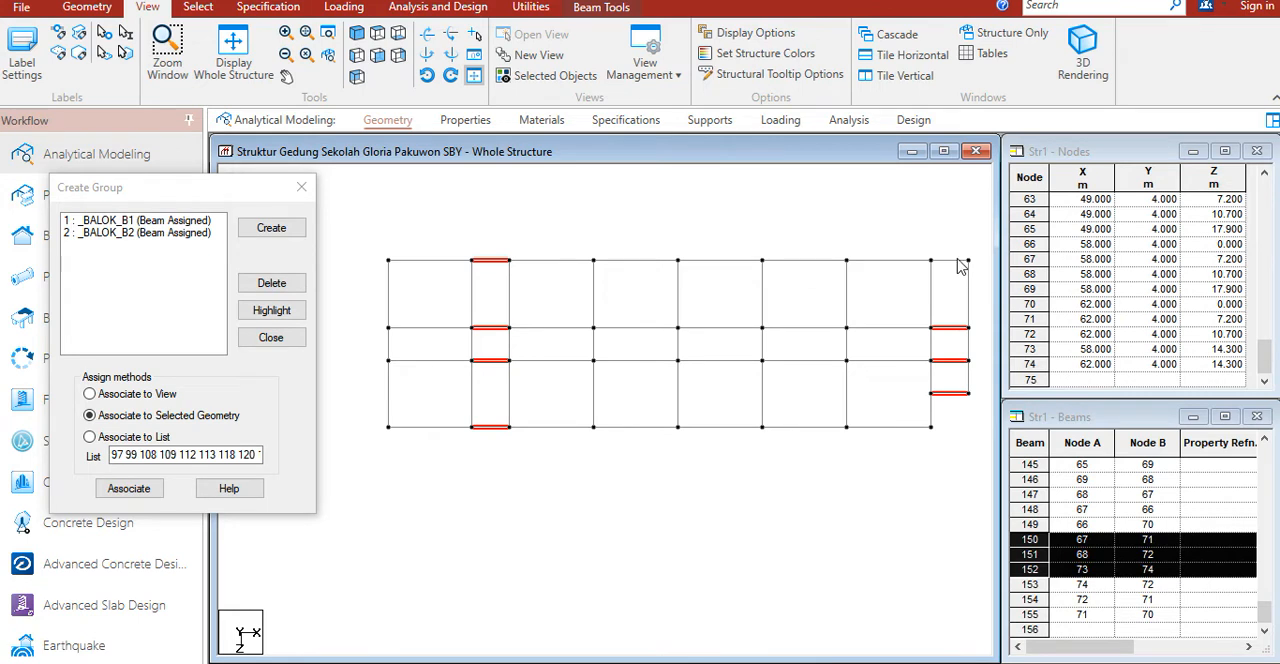
{"action": "left_click", "coordinate": [958, 262], "text": "ctrl"}
Step: Create a Beam-type group named balok_b3
{"action": "left_click", "coordinate": [271, 228]}
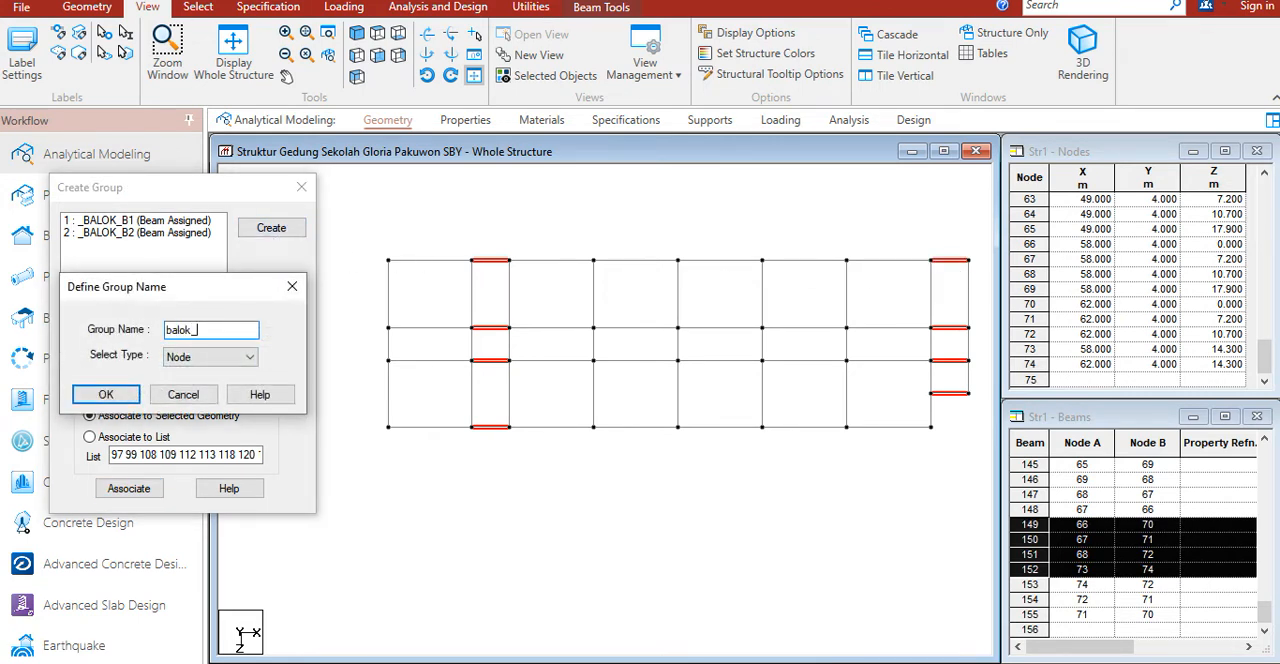
{"action": "type", "text": "balok_b3"}
{"action": "left_click", "coordinate": [210, 357]}
{"action": "left_click", "coordinate": [183, 383]}
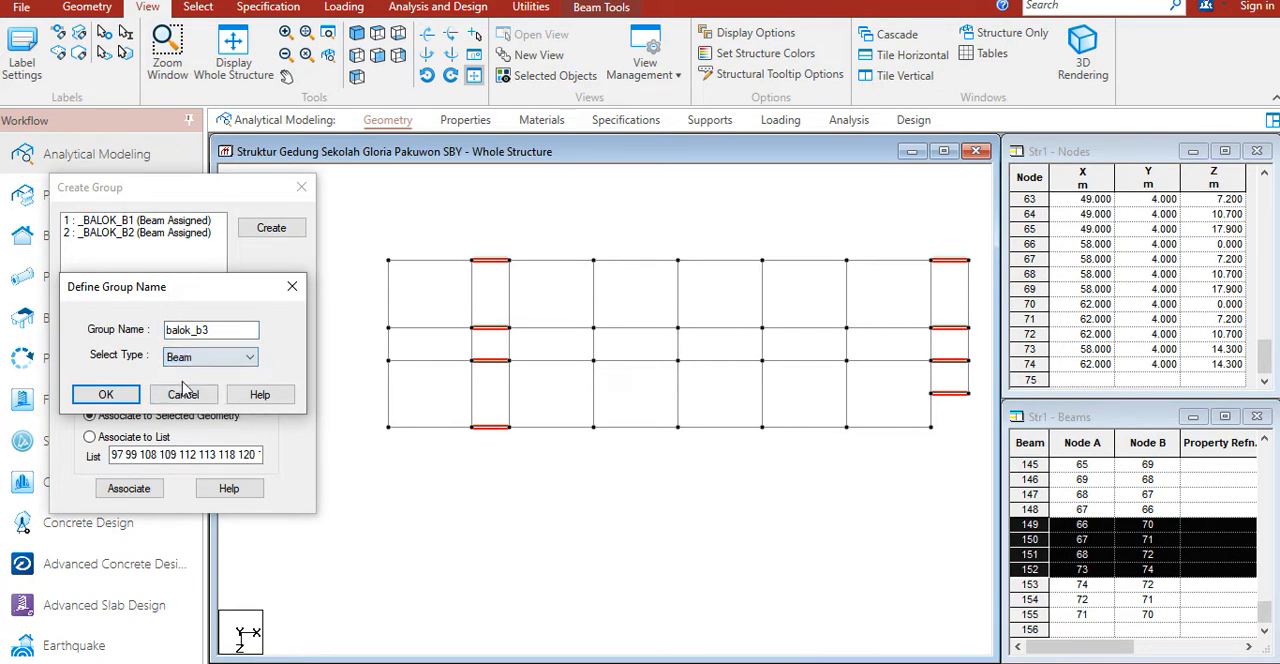
{"action": "left_click", "coordinate": [102, 395]}
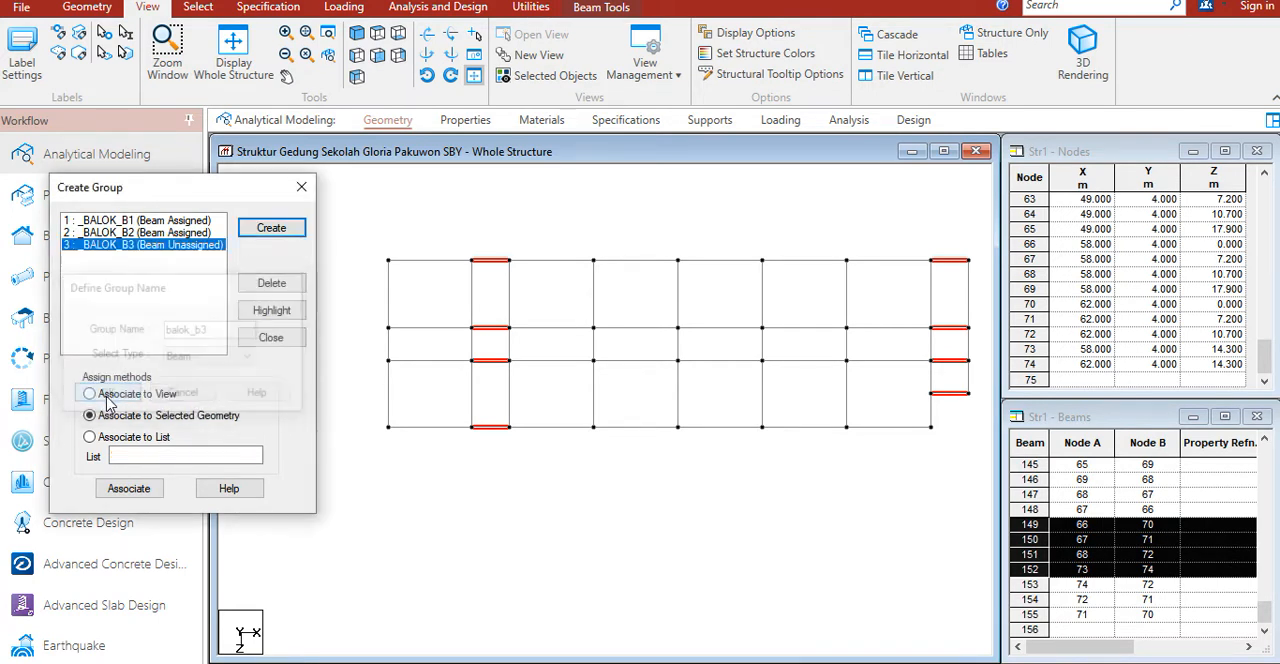
Step: Select all short vertical beams in the middle strip plus those below it around the rightmost bay
{"action": "left_click", "coordinate": [388, 352]}
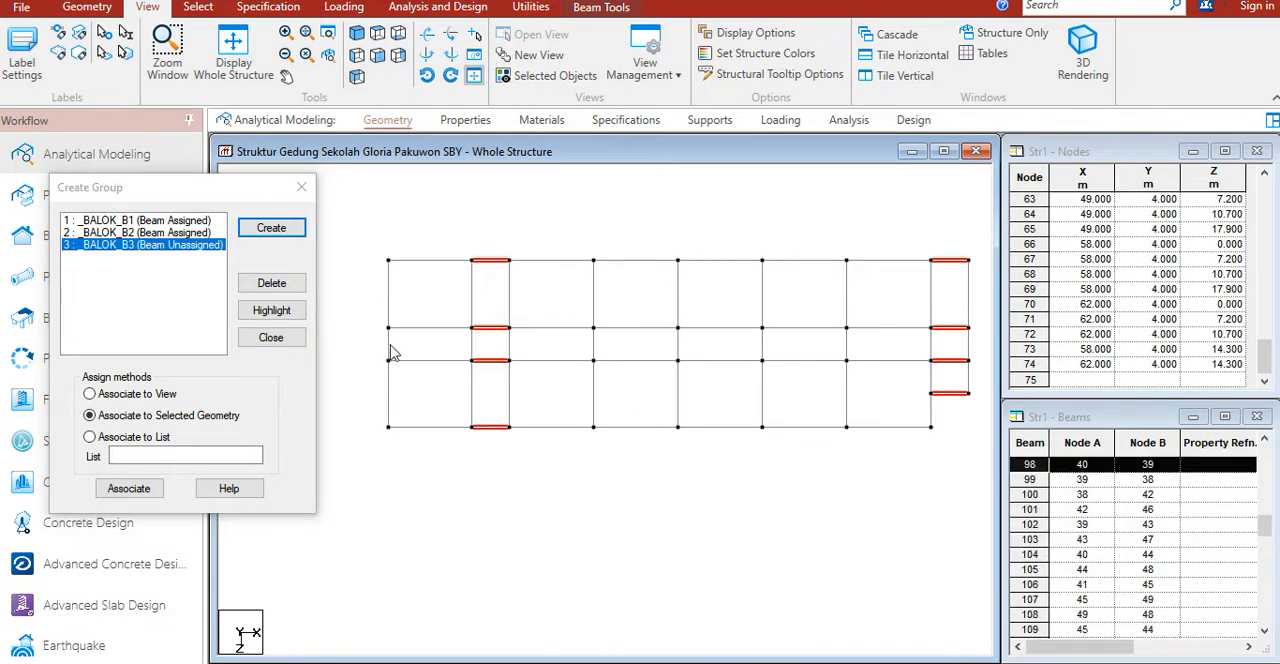
{"action": "left_click", "coordinate": [472, 350], "text": "ctrl"}
{"action": "left_click", "coordinate": [510, 352], "text": "ctrl"}
{"action": "left_click", "coordinate": [594, 350], "text": "ctrl"}
{"action": "left_click", "coordinate": [678, 351], "text": "ctrl"}
{"action": "left_click", "coordinate": [763, 350], "text": "ctrl"}
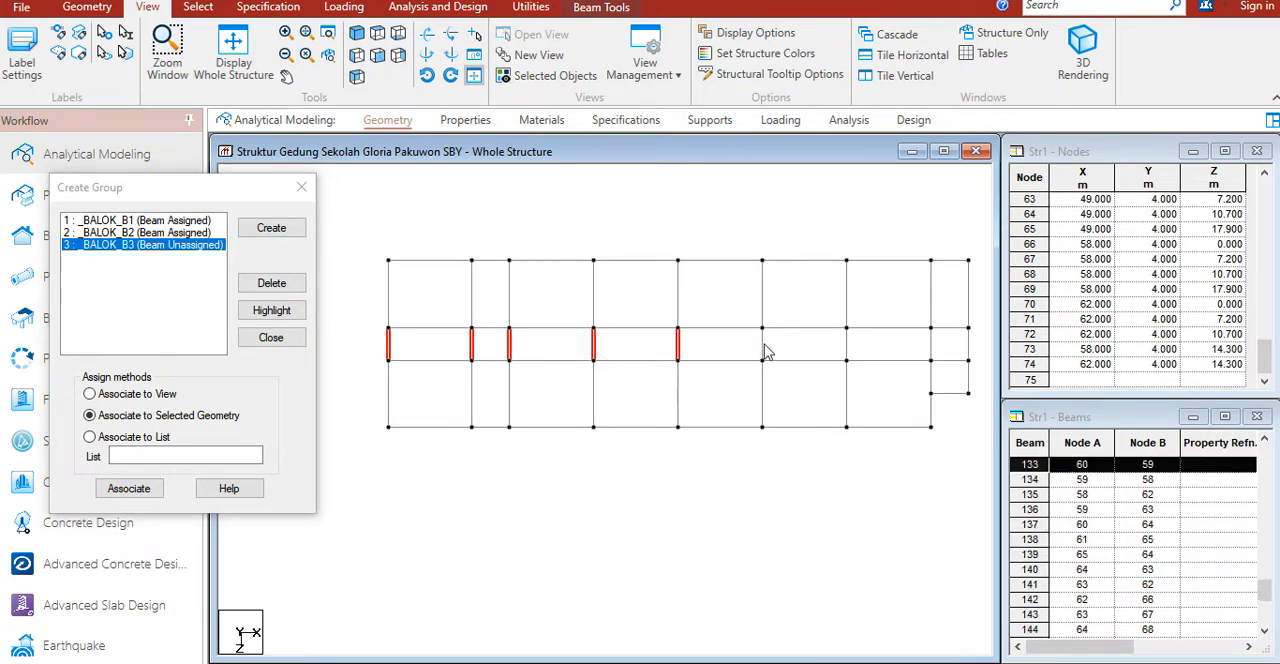
{"action": "left_click", "coordinate": [847, 350], "text": "ctrl"}
{"action": "left_click", "coordinate": [931, 350], "text": "ctrl"}
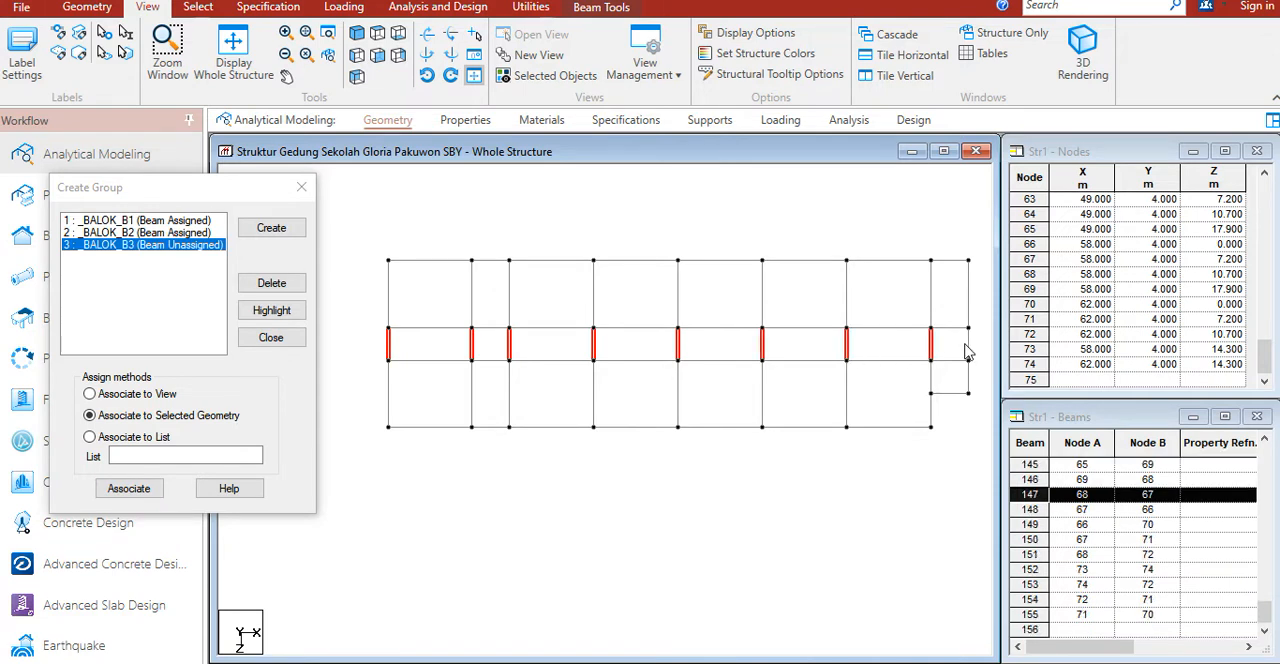
{"action": "left_click", "coordinate": [968, 345], "text": "ctrl"}
{"action": "left_click", "coordinate": [969, 377], "text": "ctrl"}
{"action": "left_click", "coordinate": [932, 390], "text": "ctrl"}
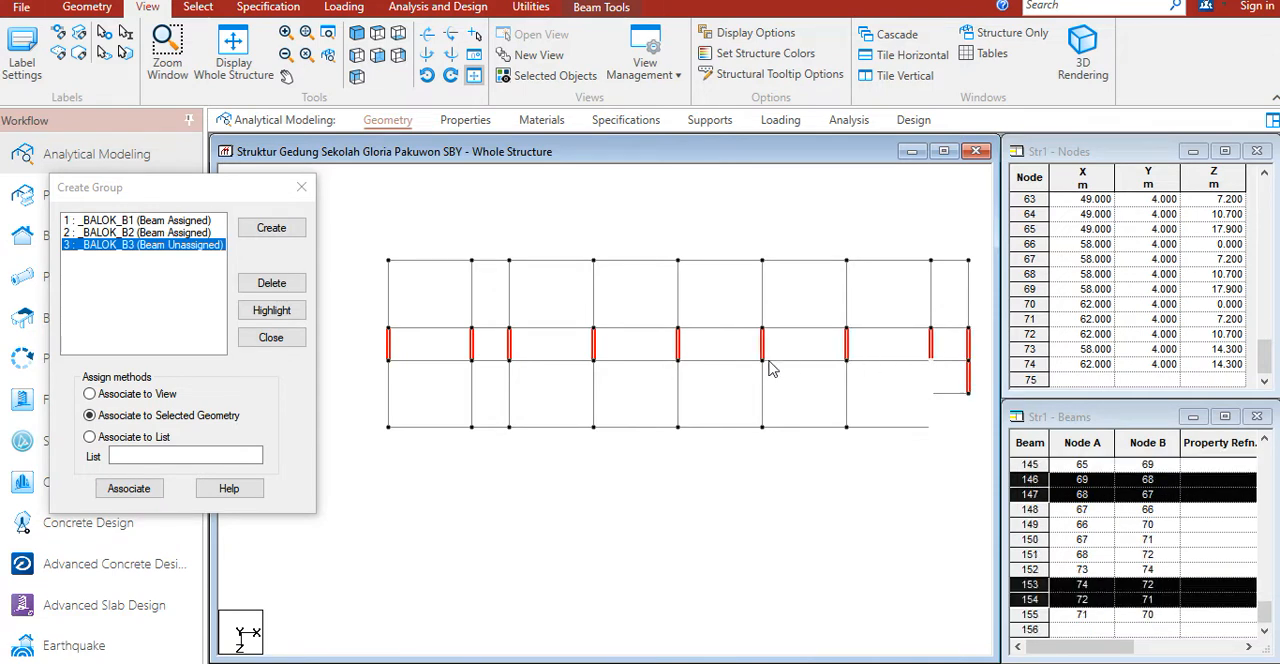
Step: Create a Beam-type group named balok_b4 and clear the beam selection
{"action": "left_click", "coordinate": [285, 233]}
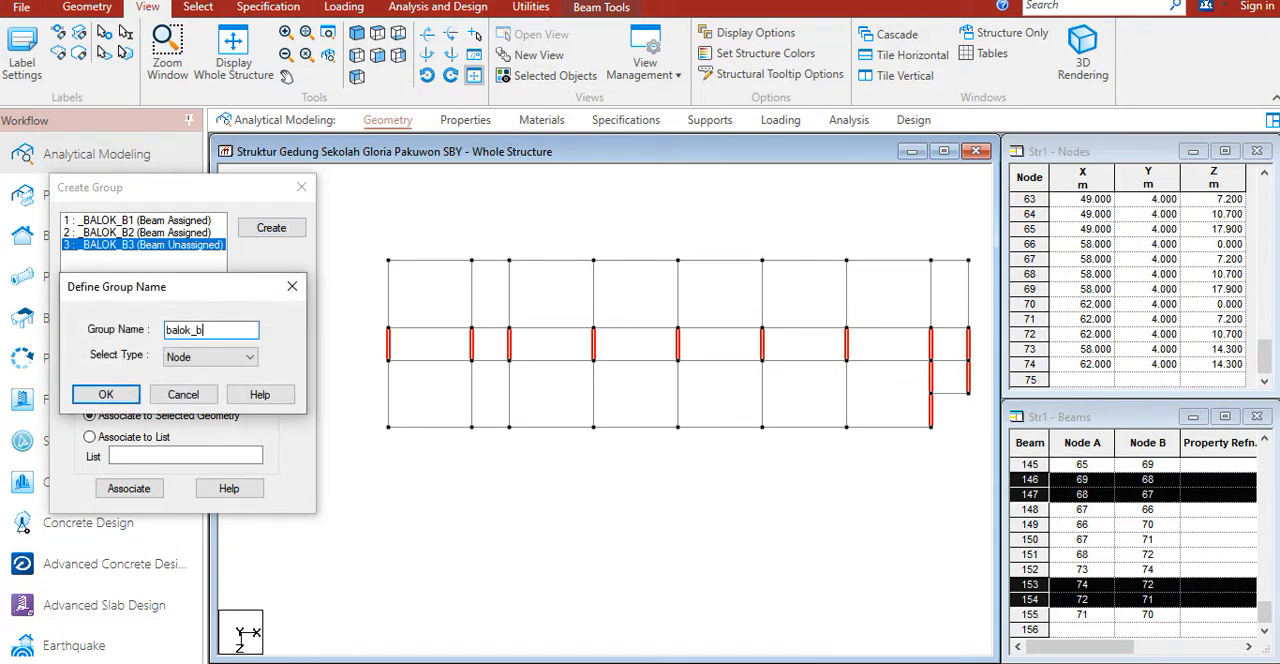
{"action": "left_click", "coordinate": [205, 357]}
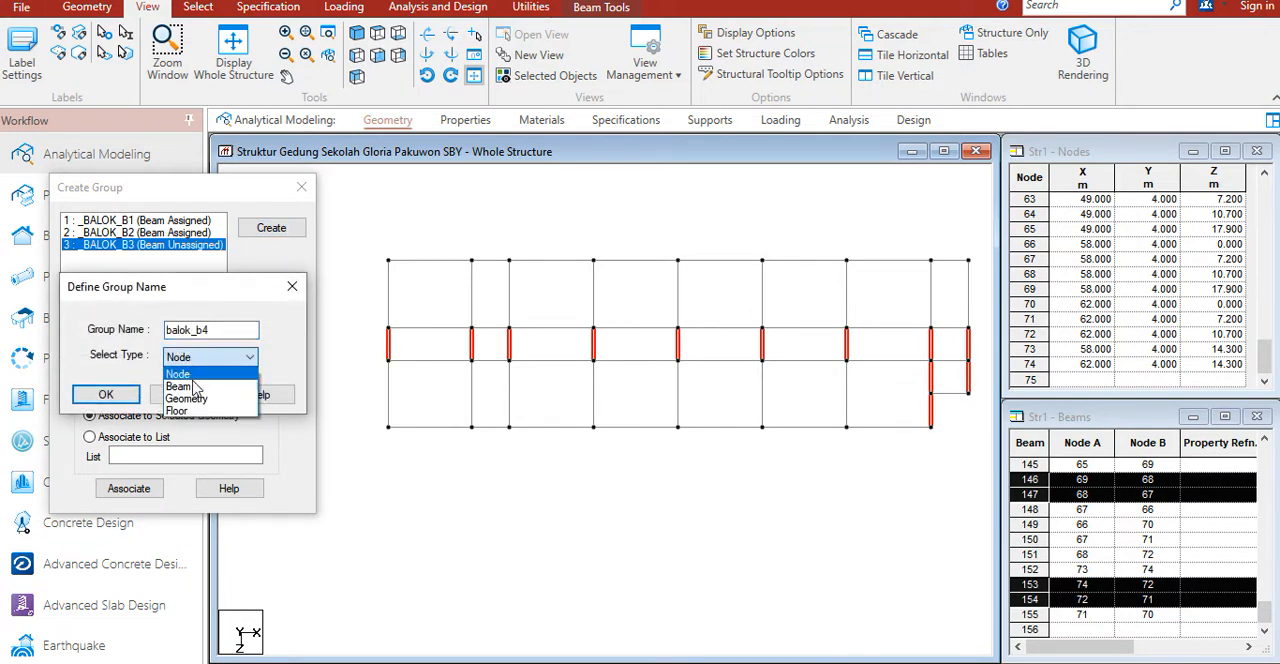
{"action": "left_click", "coordinate": [190, 383]}
{"action": "left_click", "coordinate": [106, 395]}
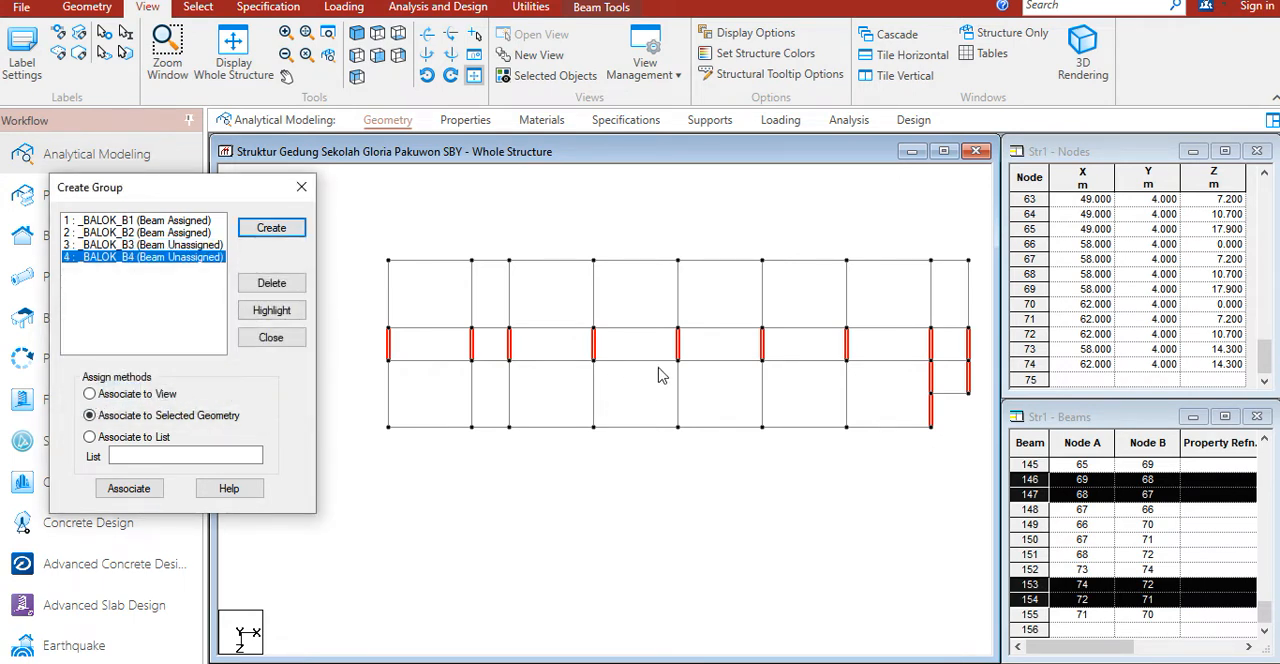
{"action": "left_click", "coordinate": [630, 285]}
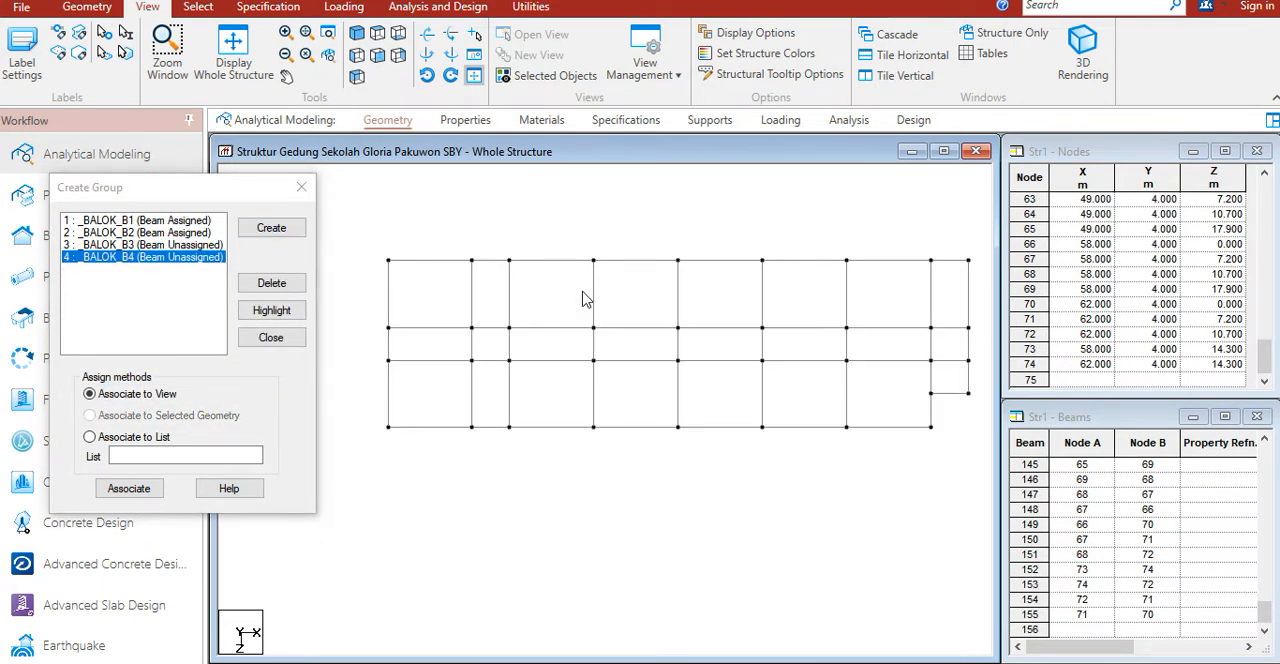
{"action": "left_click_drag", "start_coordinate": [198, 190], "coordinate": [174, 207]}
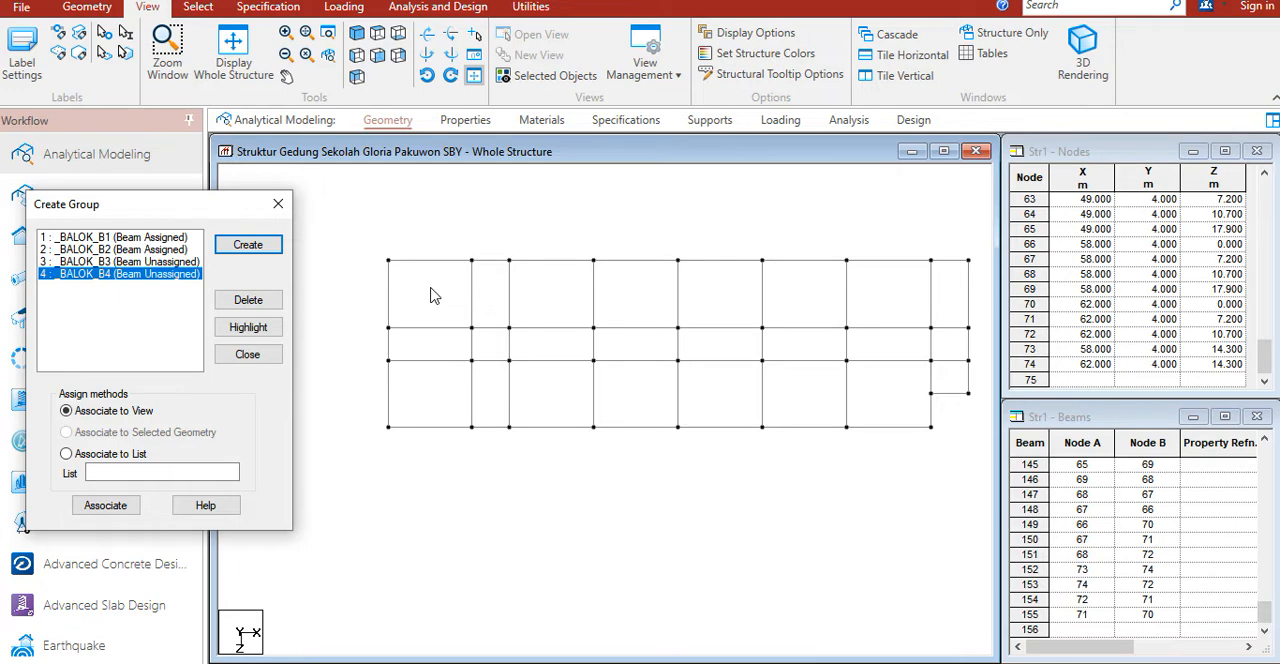
Step: Define a rectangular concrete prismatic section with YD 0.6 m and ZD 0.4 m
{"action": "left_click", "coordinate": [462, 121]}
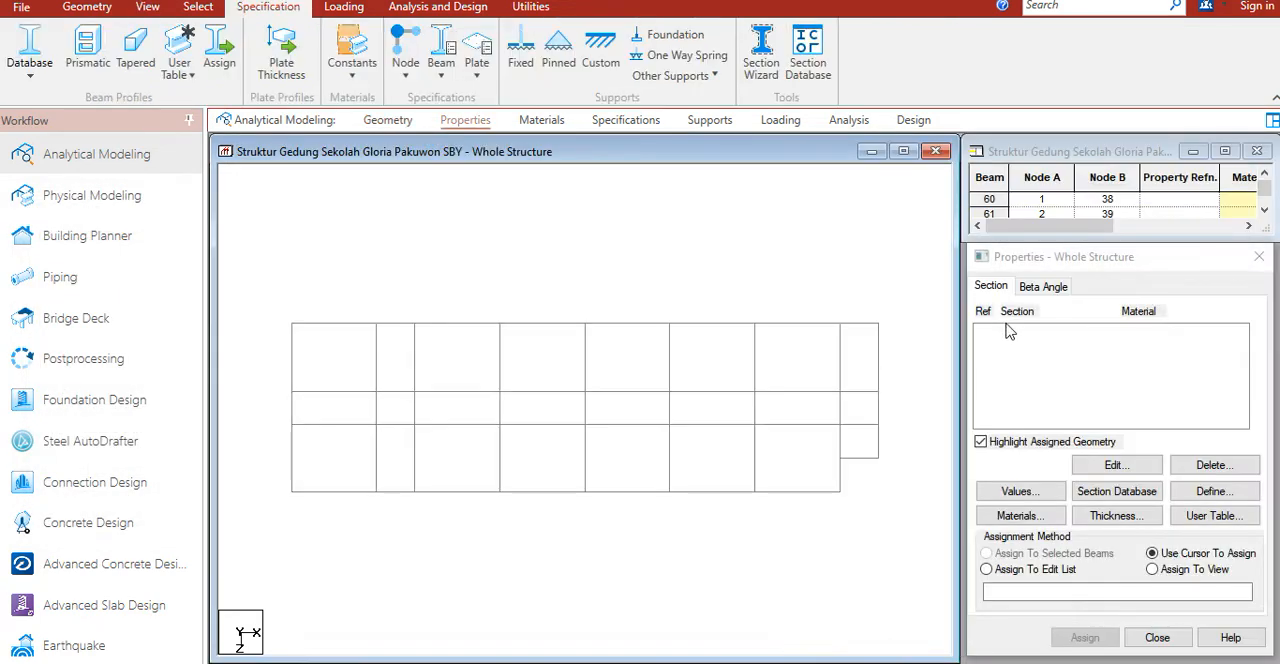
{"action": "left_click", "coordinate": [101, 50]}
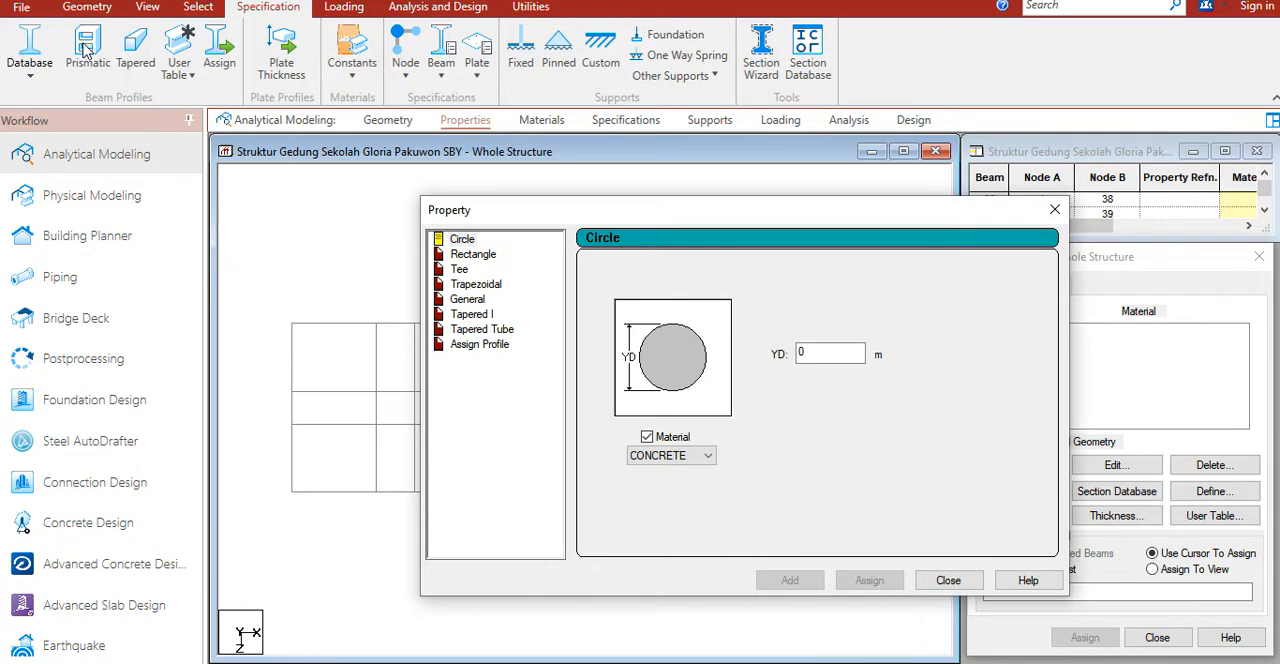
{"action": "left_click", "coordinate": [472, 254]}
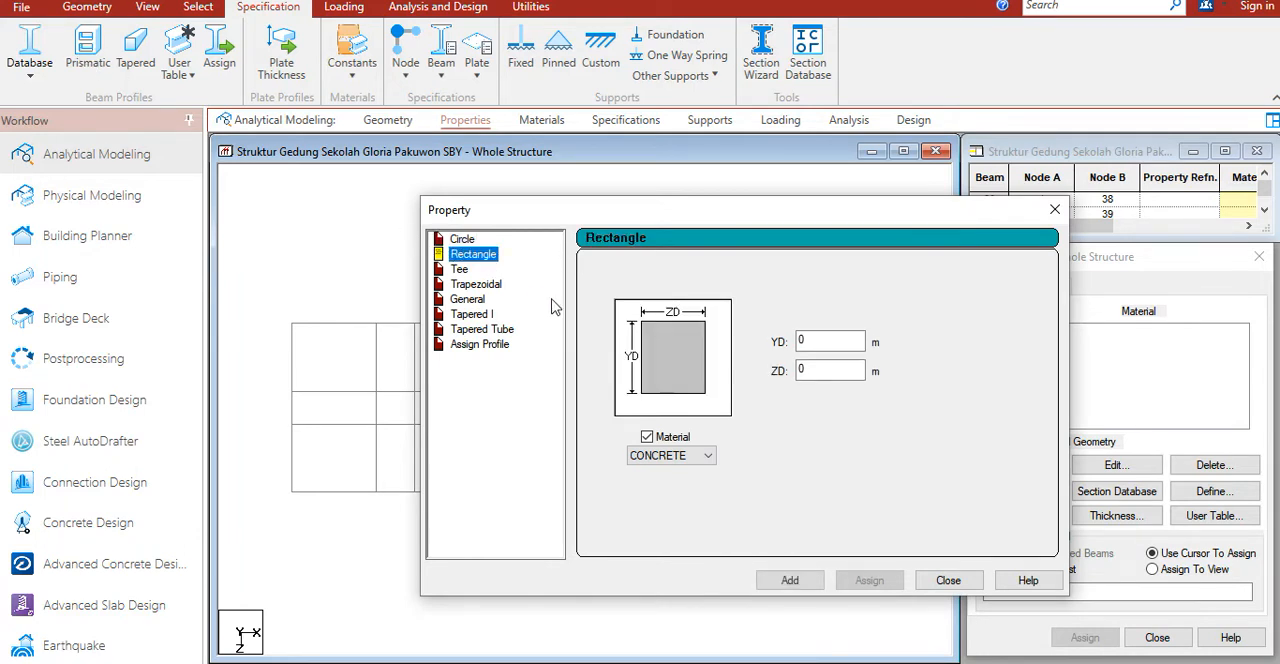
{"action": "left_click", "coordinate": [827, 341]}
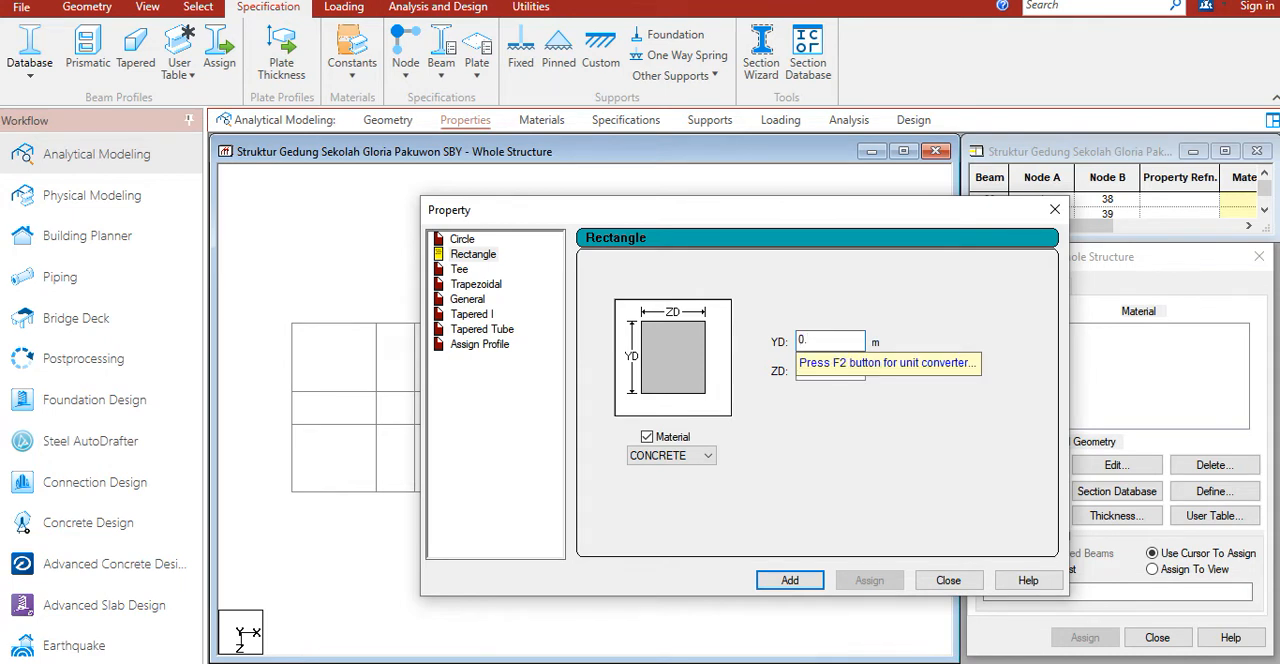
{"action": "left_click", "coordinate": [828, 369]}
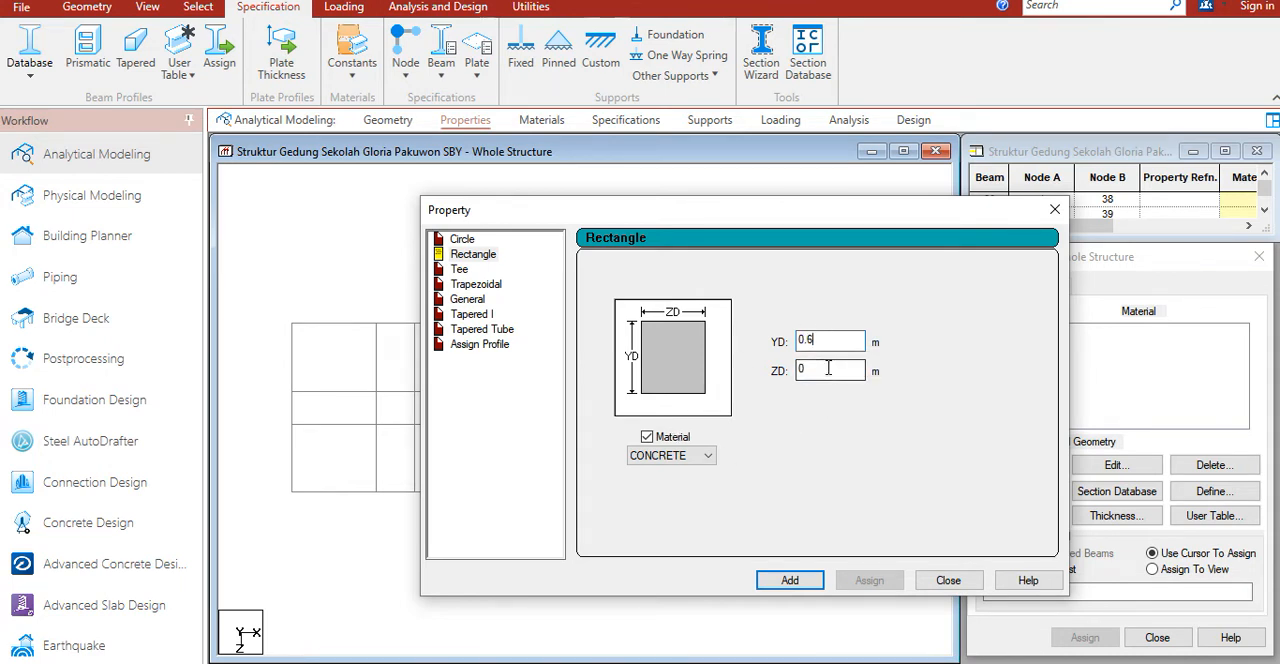
{"action": "type", "text": ".4"}
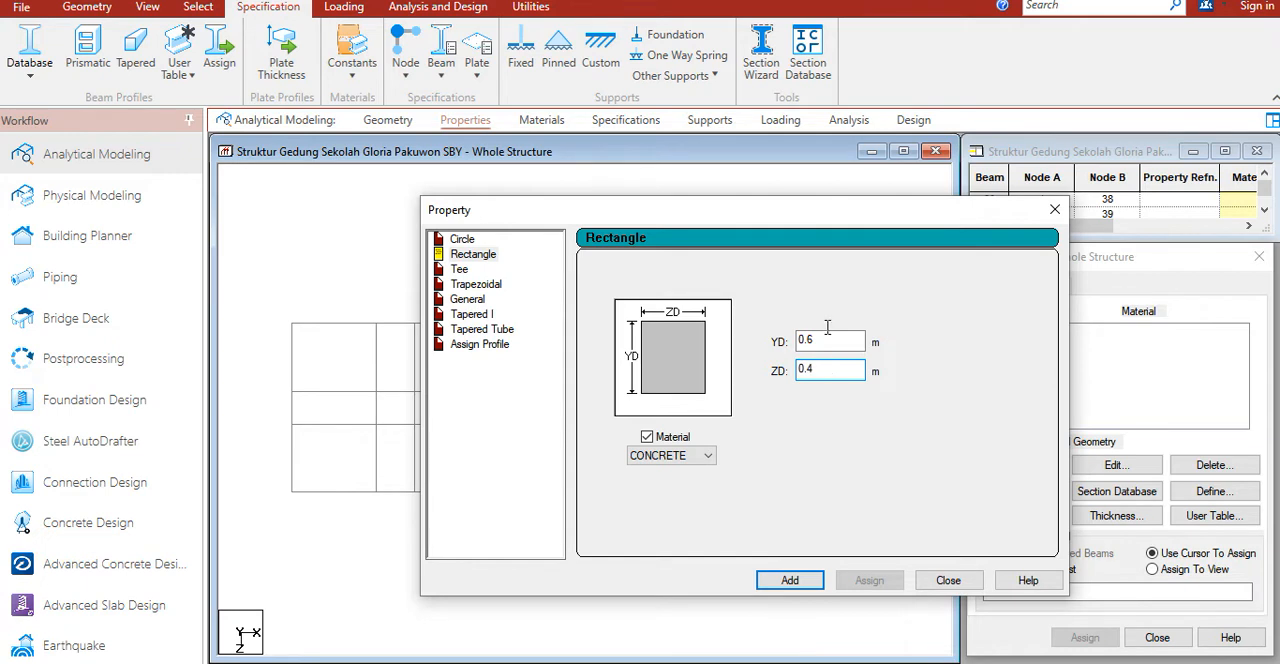
{"action": "left_click", "coordinate": [790, 581]}
Step: Add three more rectangular concrete sections of 0.60 x 0.40 m and close the section definition dialog
{"action": "left_click", "coordinate": [825, 345]}
{"action": "type", "text": "0"}
{"action": "left_click", "coordinate": [790, 580]}
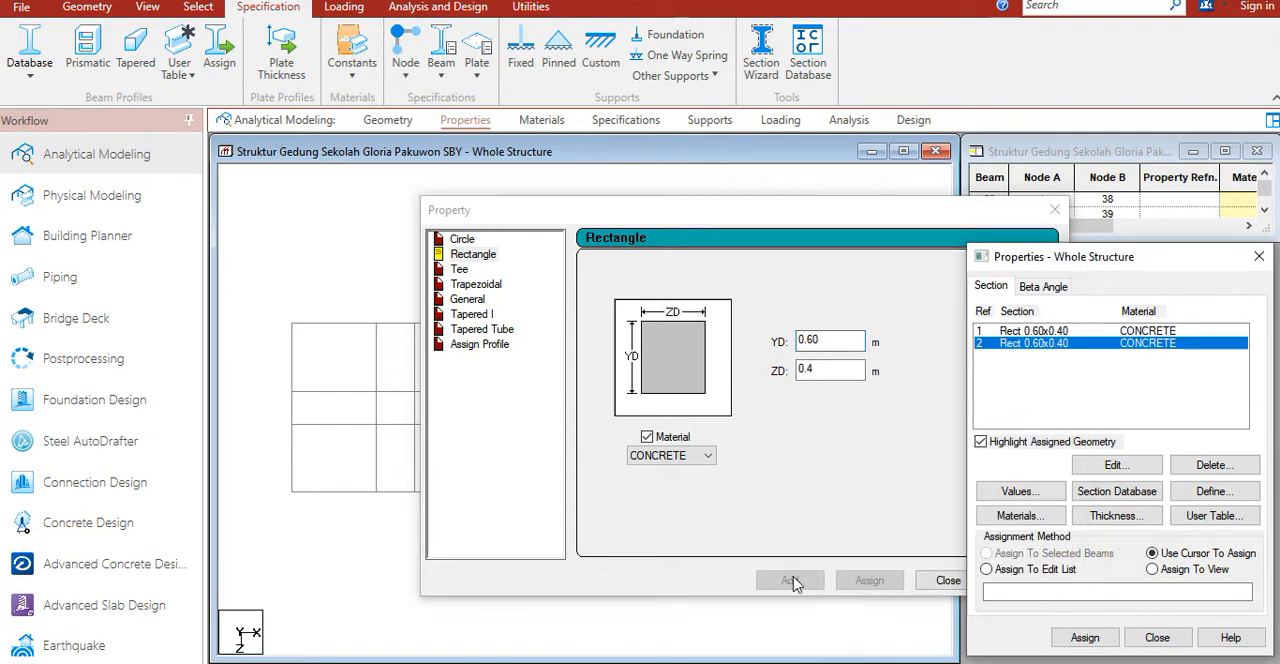
{"action": "left_click", "coordinate": [828, 366]}
{"action": "type", "text": "0"}
{"action": "left_click", "coordinate": [790, 580]}
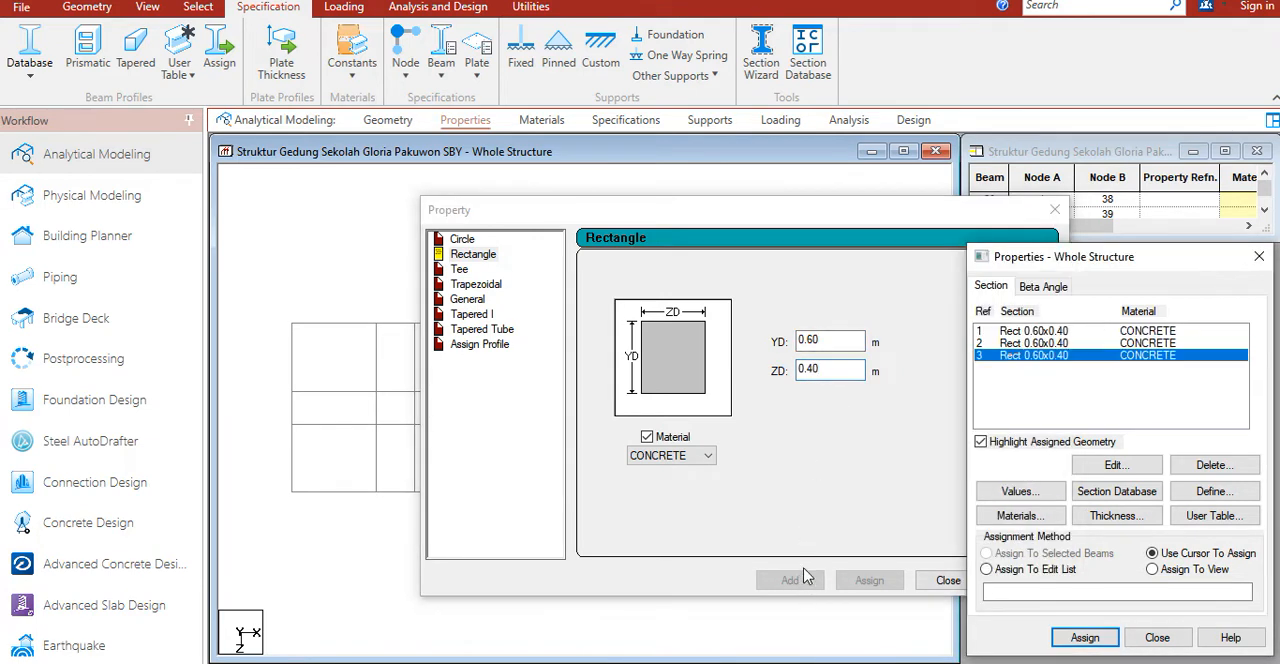
{"action": "left_click", "coordinate": [818, 369]}
{"action": "type", "text": "0"}
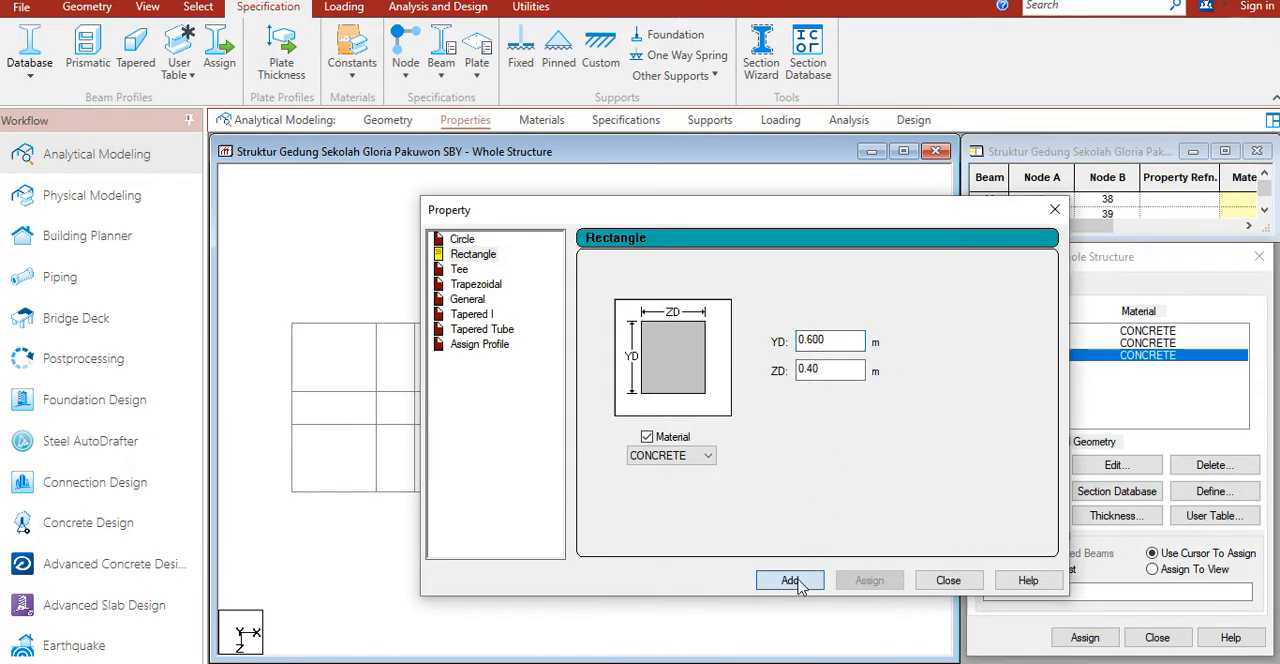
{"action": "left_click", "coordinate": [799, 584]}
{"action": "left_click", "coordinate": [940, 582]}
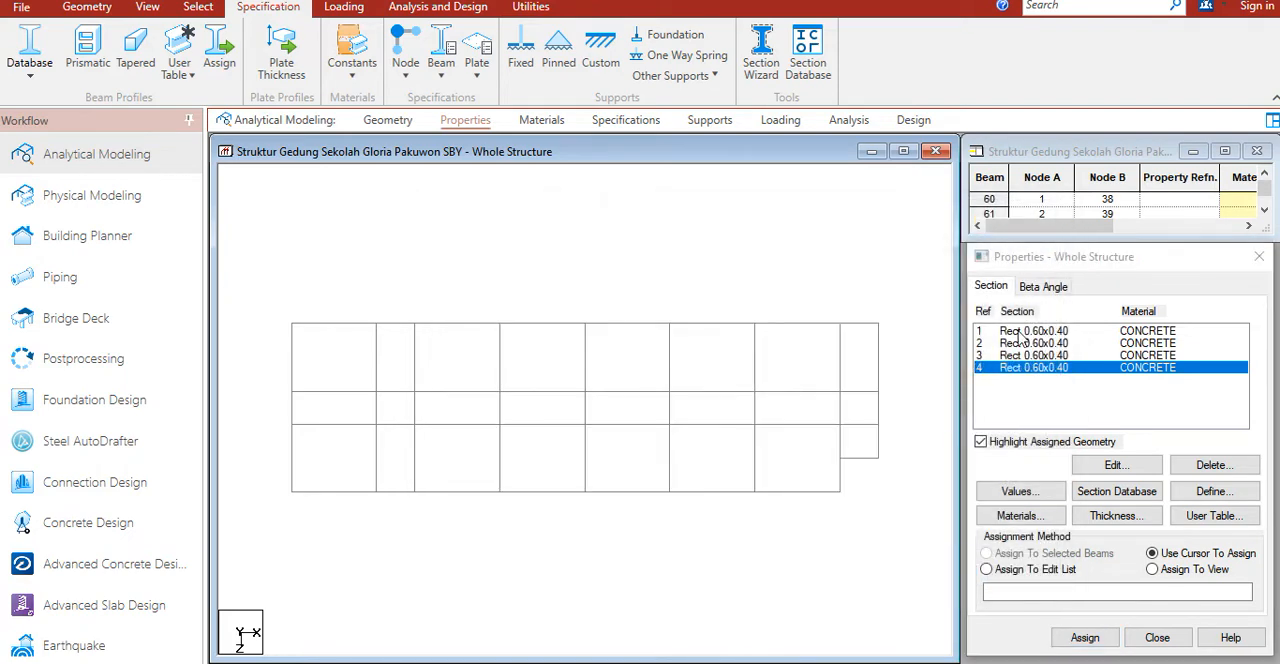
Step: Review the four rectangular concrete sections one by one in the section list
{"action": "left_click", "coordinate": [1020, 331]}
{"action": "left_click", "coordinate": [1028, 343]}
{"action": "left_click", "coordinate": [1030, 355]}
{"action": "left_click", "coordinate": [1030, 367]}
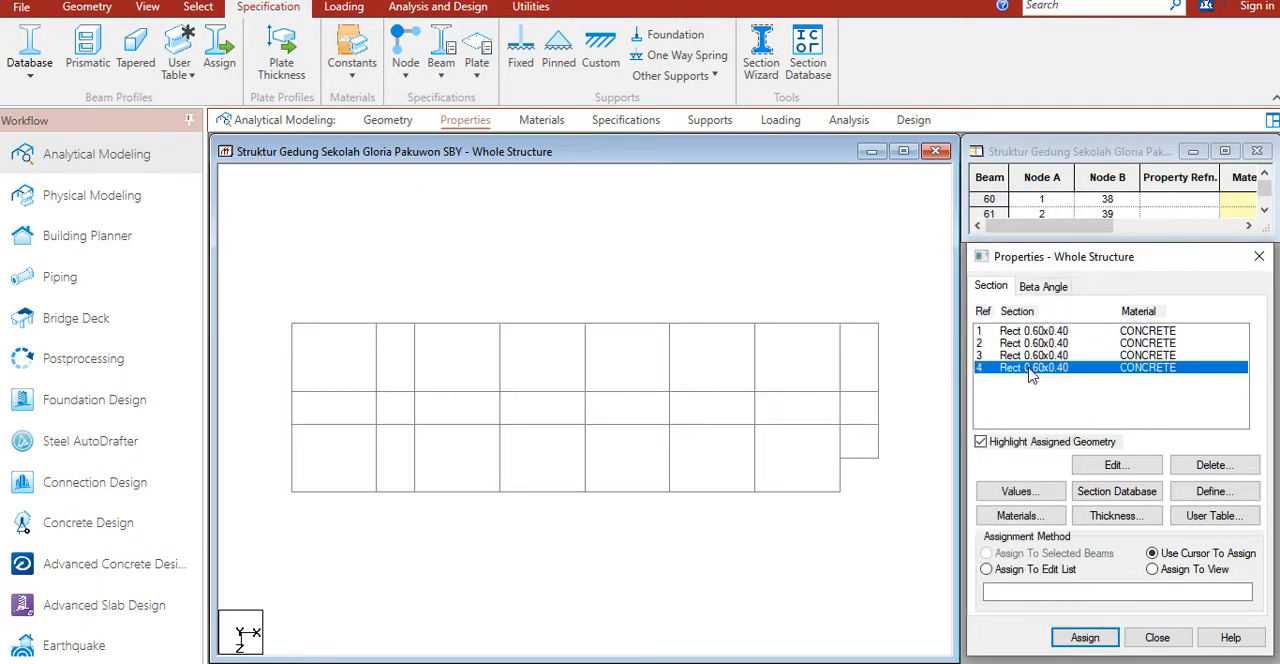
{"action": "left_click", "coordinate": [1025, 332]}
{"action": "left_click", "coordinate": [1015, 345]}
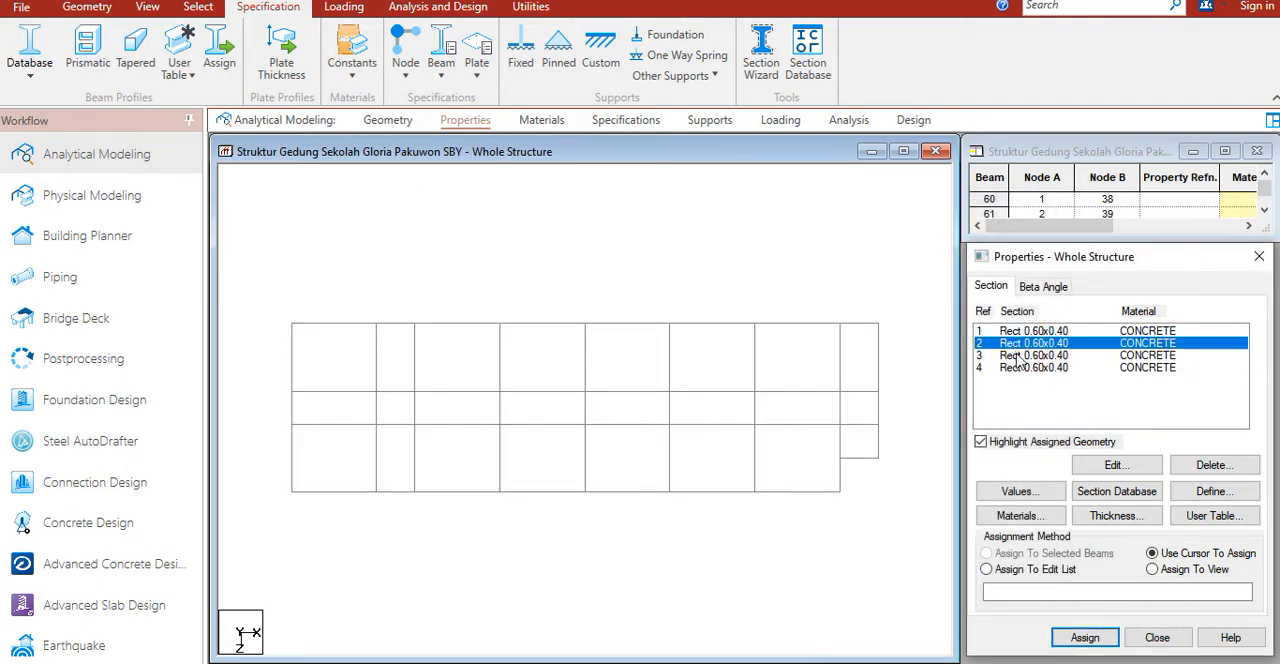
{"action": "left_click", "coordinate": [1015, 356]}
{"action": "left_click", "coordinate": [1020, 367]}
{"action": "left_click", "coordinate": [607, 290]}
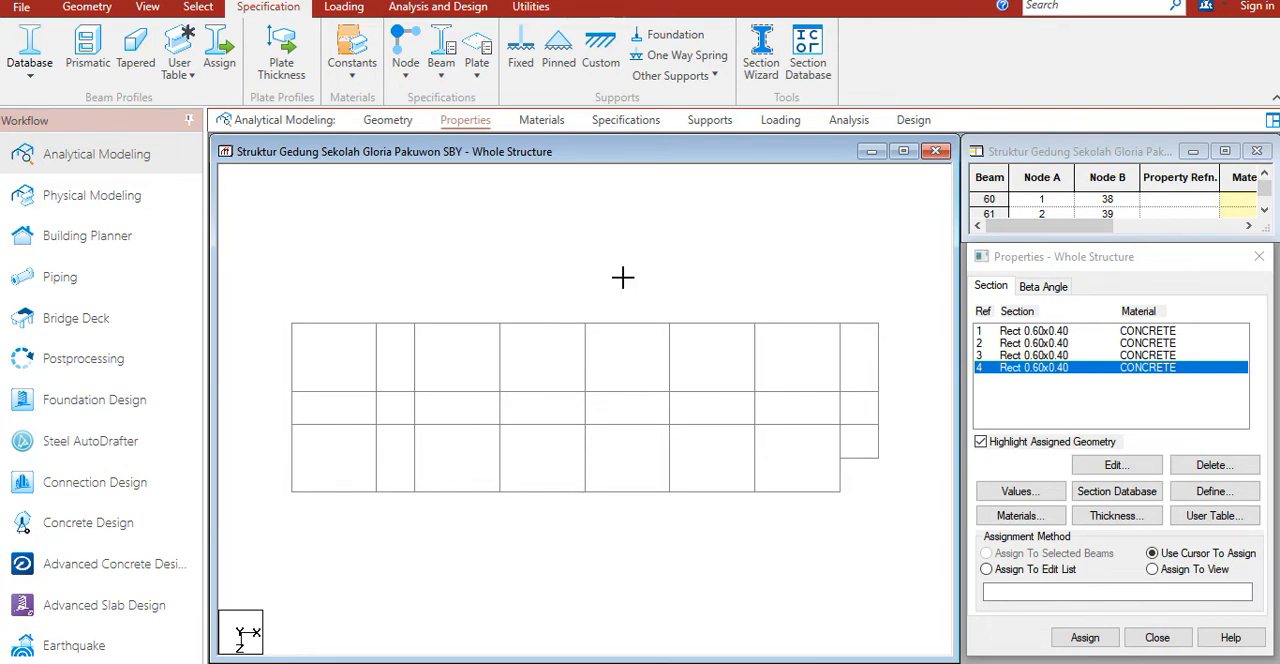
Step: Open the beam group list and arrange it beside the floor plan so both stay accessible
{"action": "key", "text": "ctrl+g"}
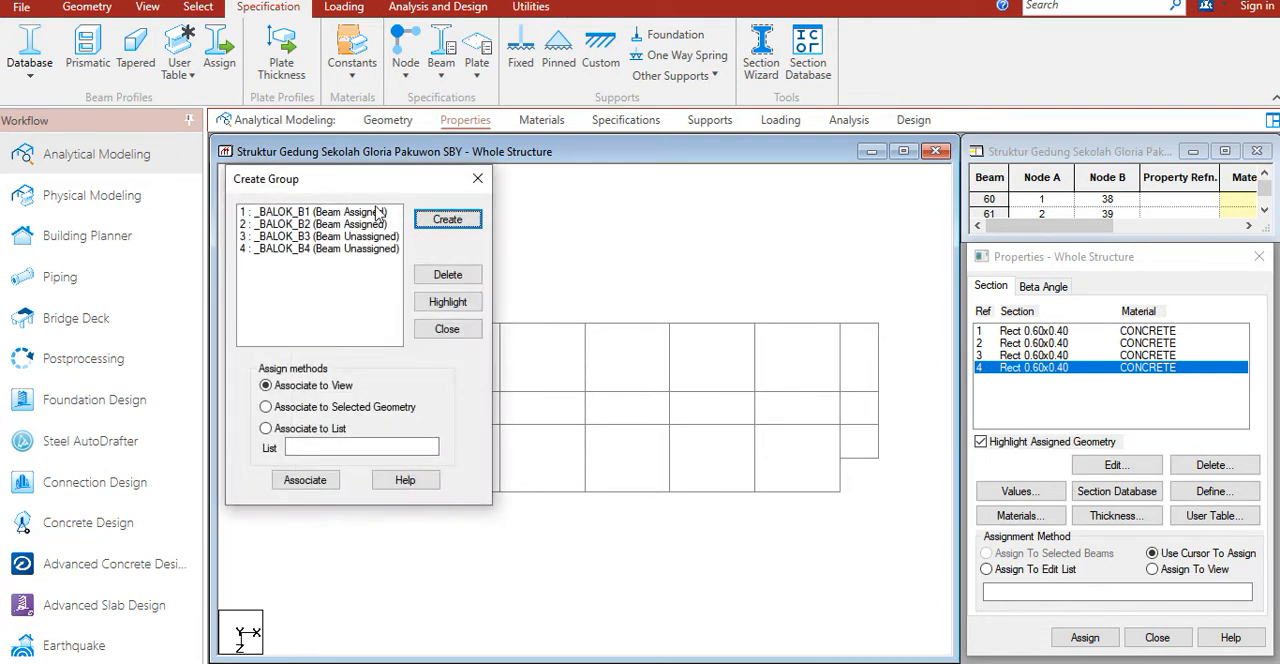
{"action": "left_click_drag", "start_coordinate": [381, 190], "coordinate": [200, 257]}
{"action": "middle_click_drag", "start_coordinate": [574, 305], "coordinate": [623, 289]}
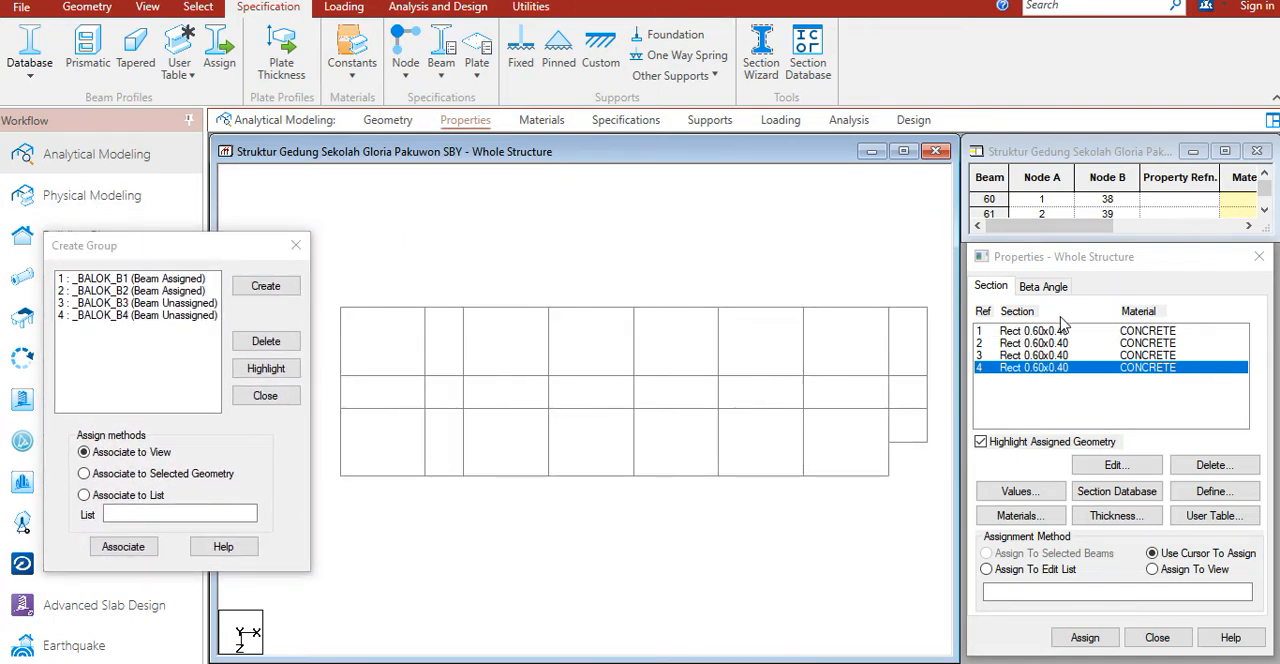
{"action": "left_click_drag", "start_coordinate": [220, 254], "coordinate": [242, 243]}
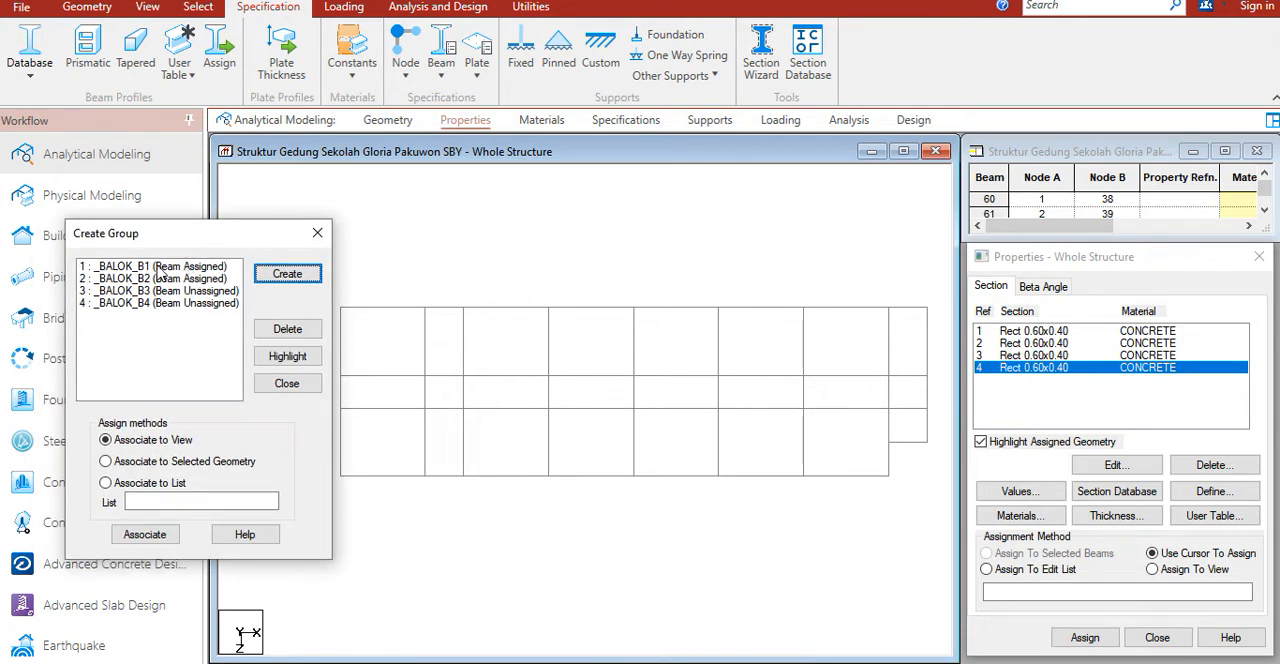
Step: Highlight the beams of group _BALOK_B1 and assign section 1 to the selected beams
{"action": "left_click", "coordinate": [159, 268]}
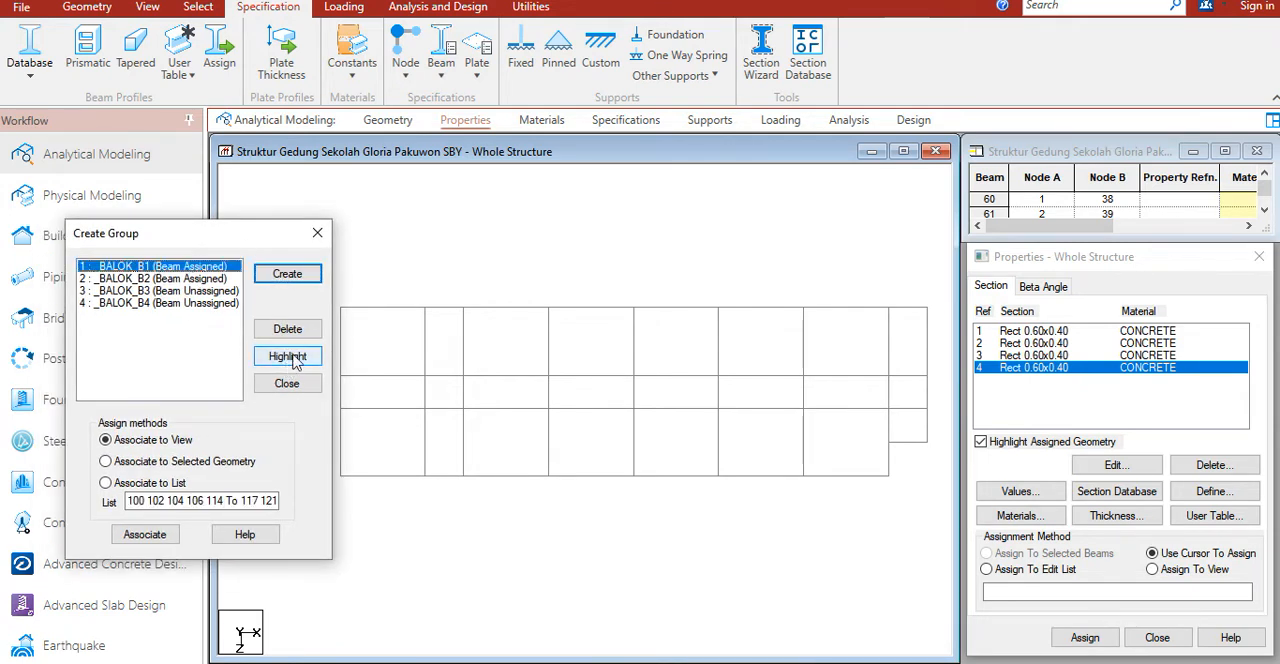
{"action": "left_click", "coordinate": [1034, 333]}
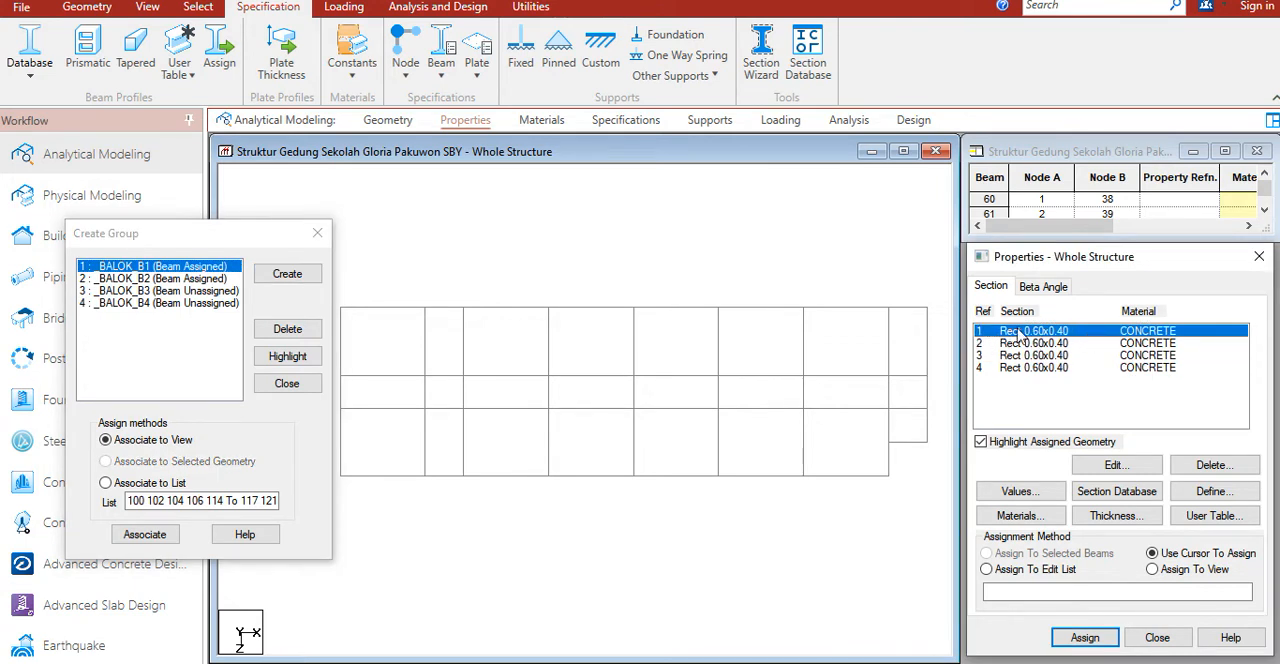
{"action": "left_click", "coordinate": [156, 268]}
{"action": "left_click", "coordinate": [296, 358]}
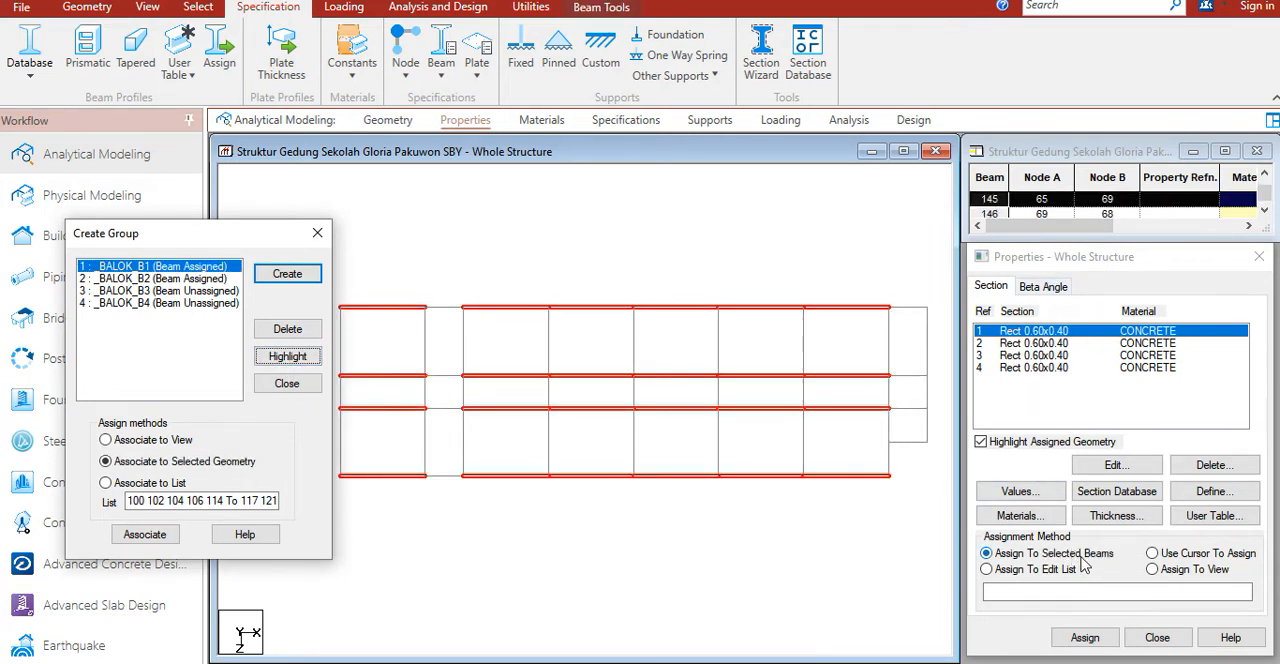
{"action": "left_click", "coordinate": [1097, 637]}
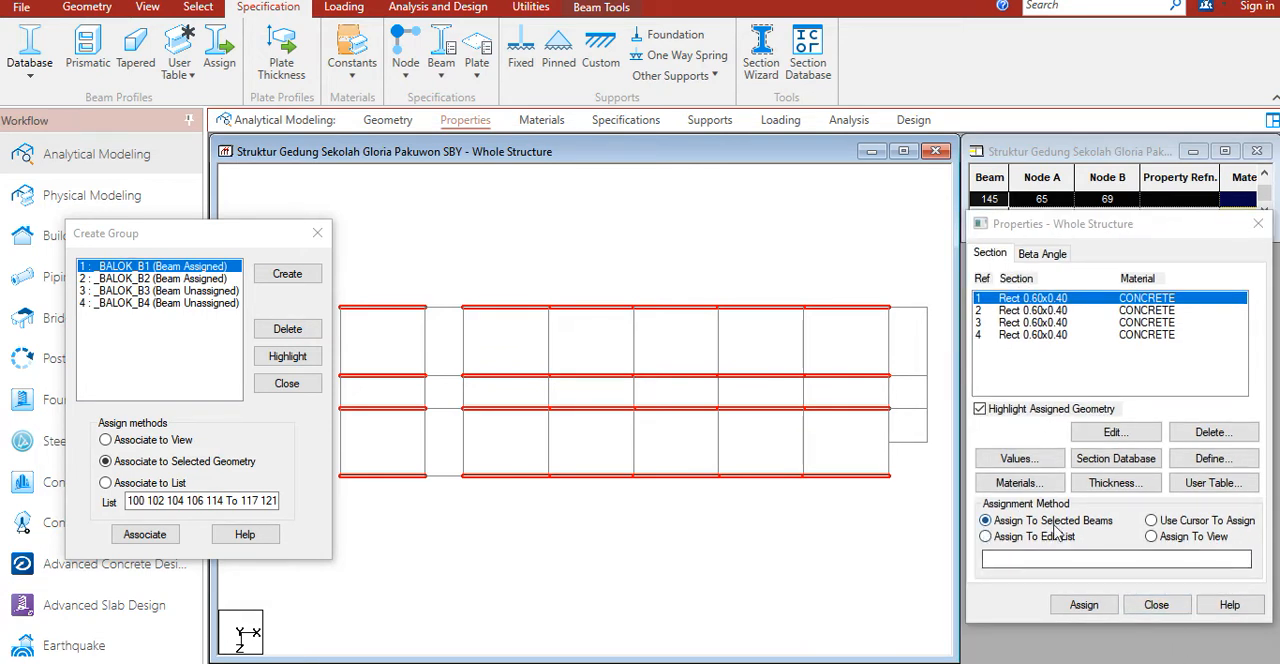
{"action": "left_click", "coordinate": [1095, 607]}
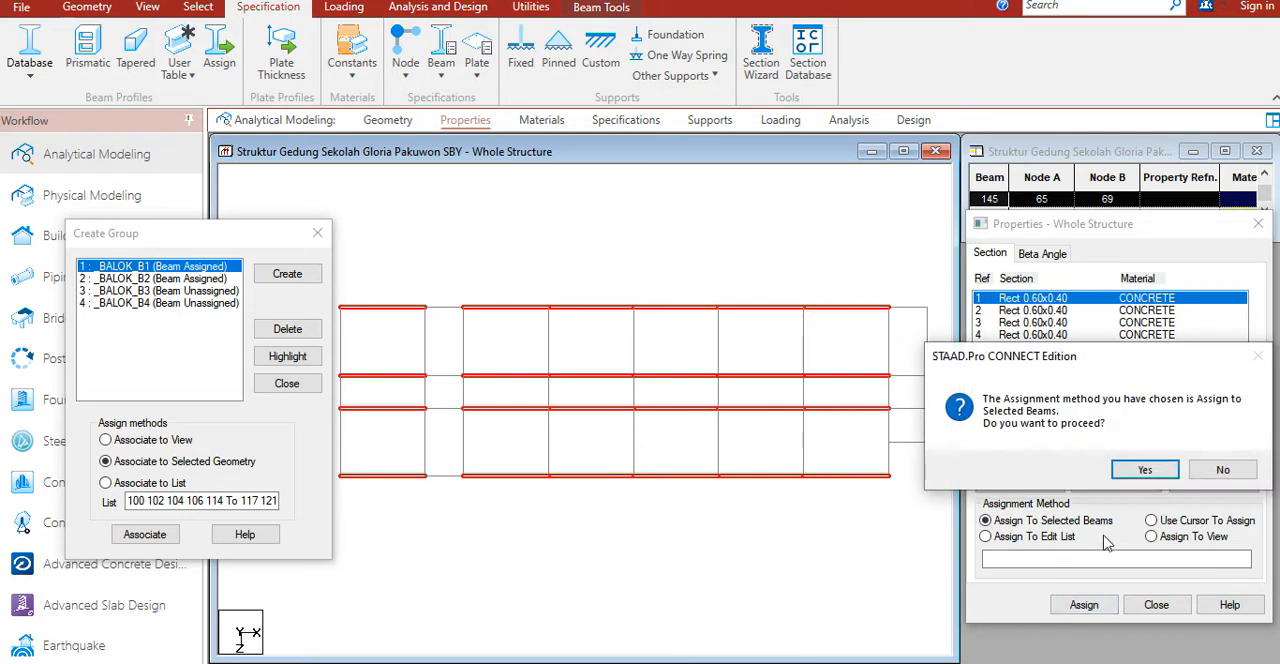
{"action": "left_click", "coordinate": [1063, 465]}
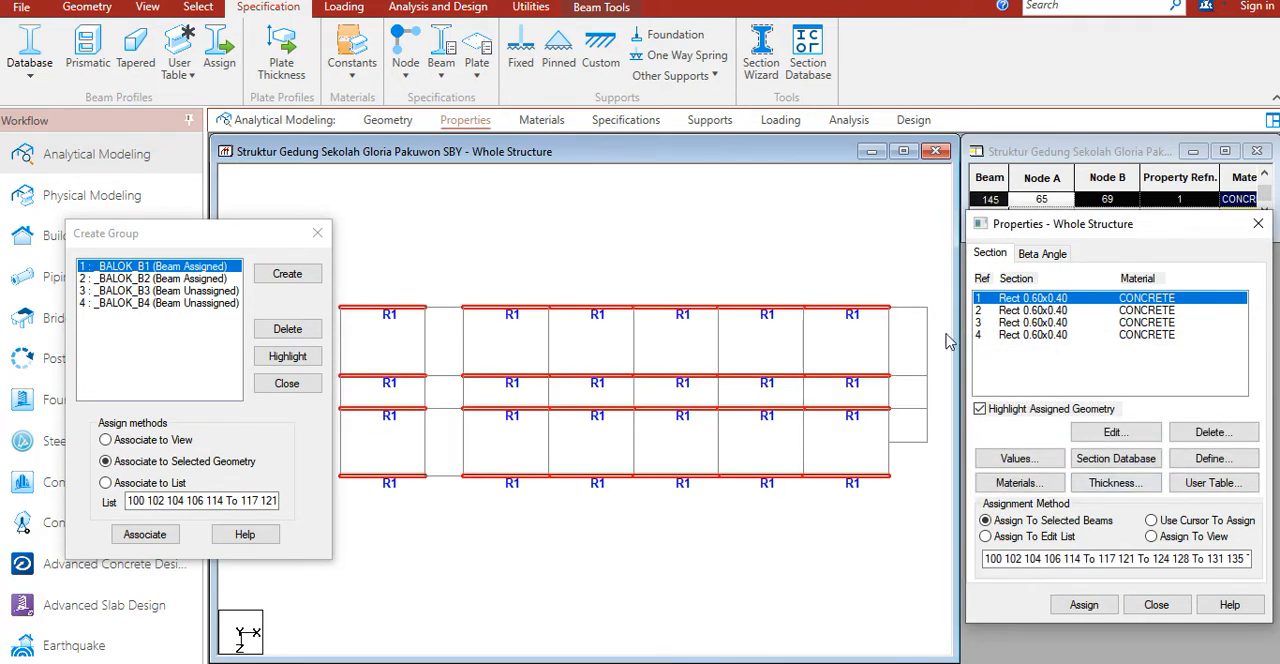
Step: Highlight the beams of group _BALOK_B2 and assign section 2 to the selected beams
{"action": "left_click", "coordinate": [1033, 310]}
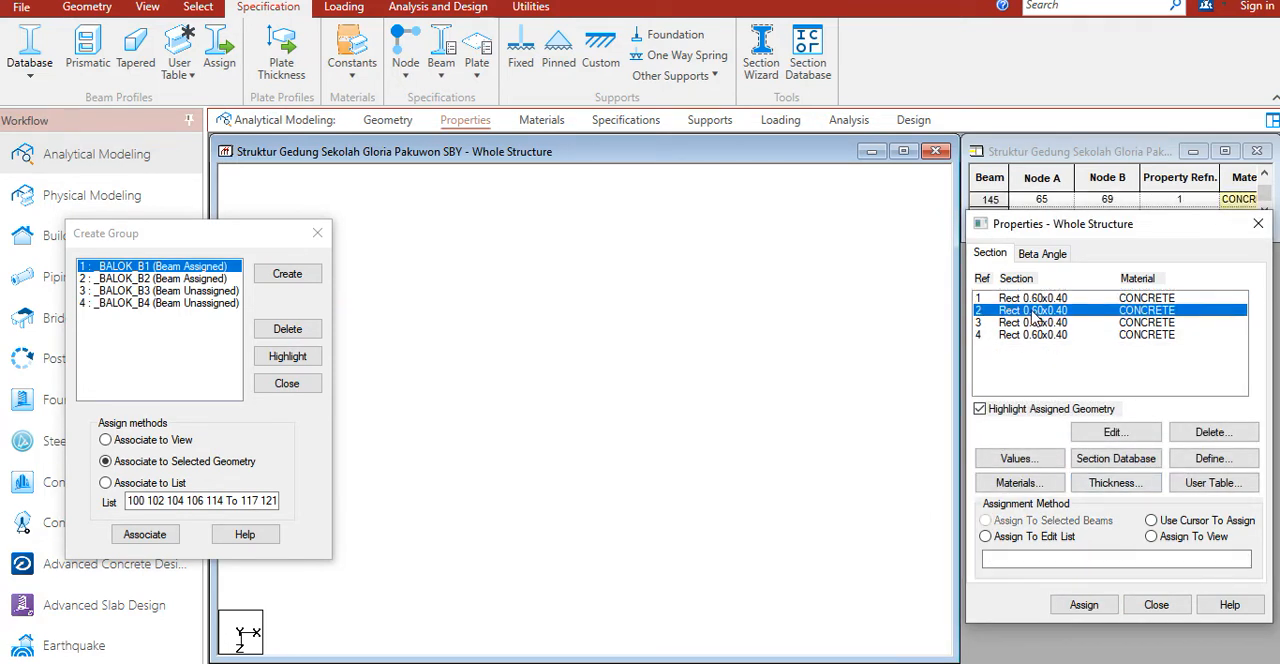
{"action": "left_click", "coordinate": [145, 279]}
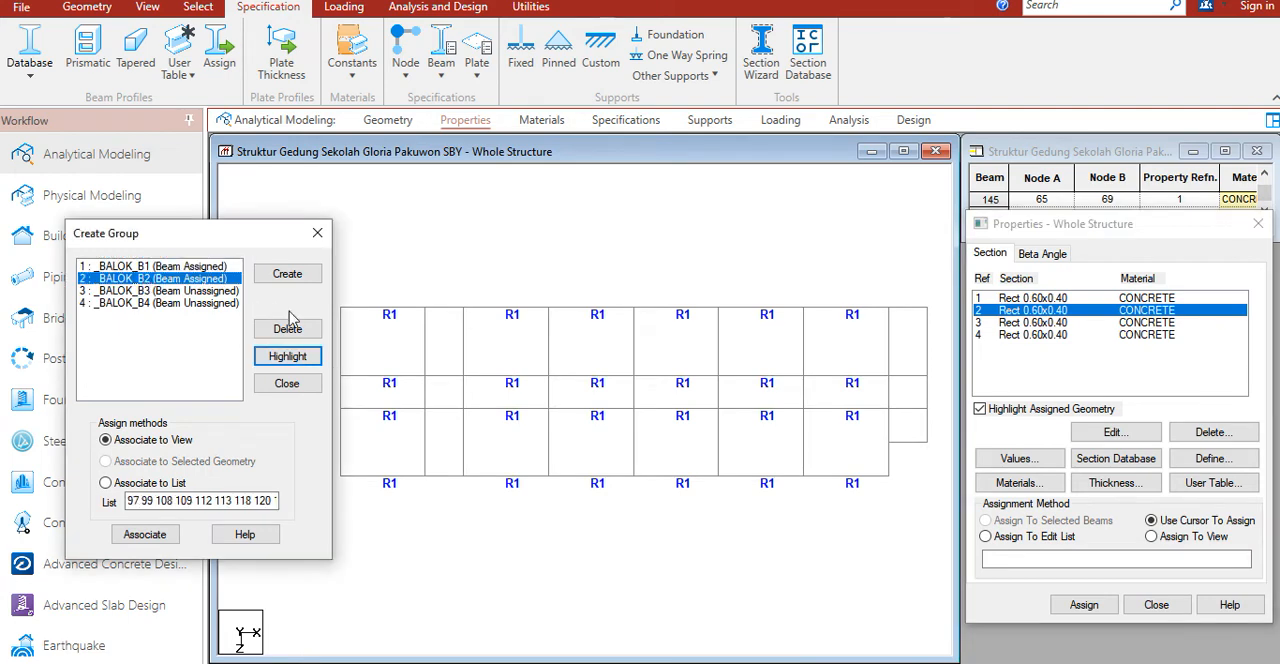
{"action": "left_click", "coordinate": [287, 356]}
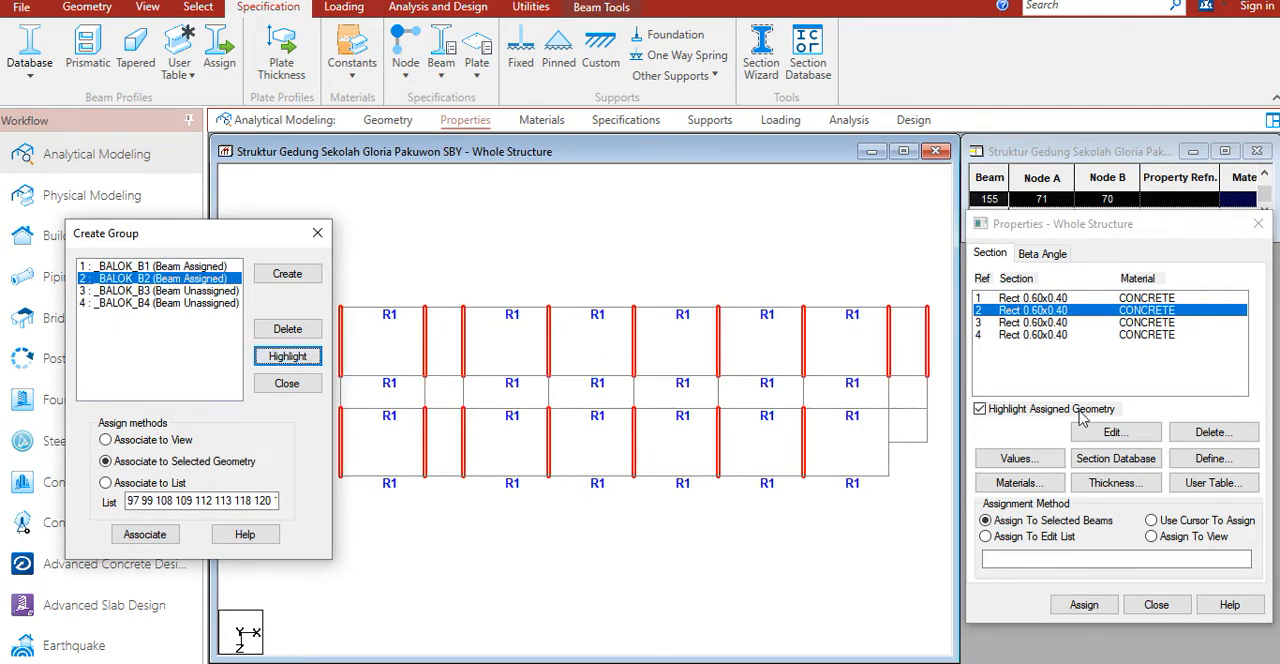
{"action": "left_click", "coordinate": [1084, 605]}
{"action": "left_click", "coordinate": [1118, 470]}
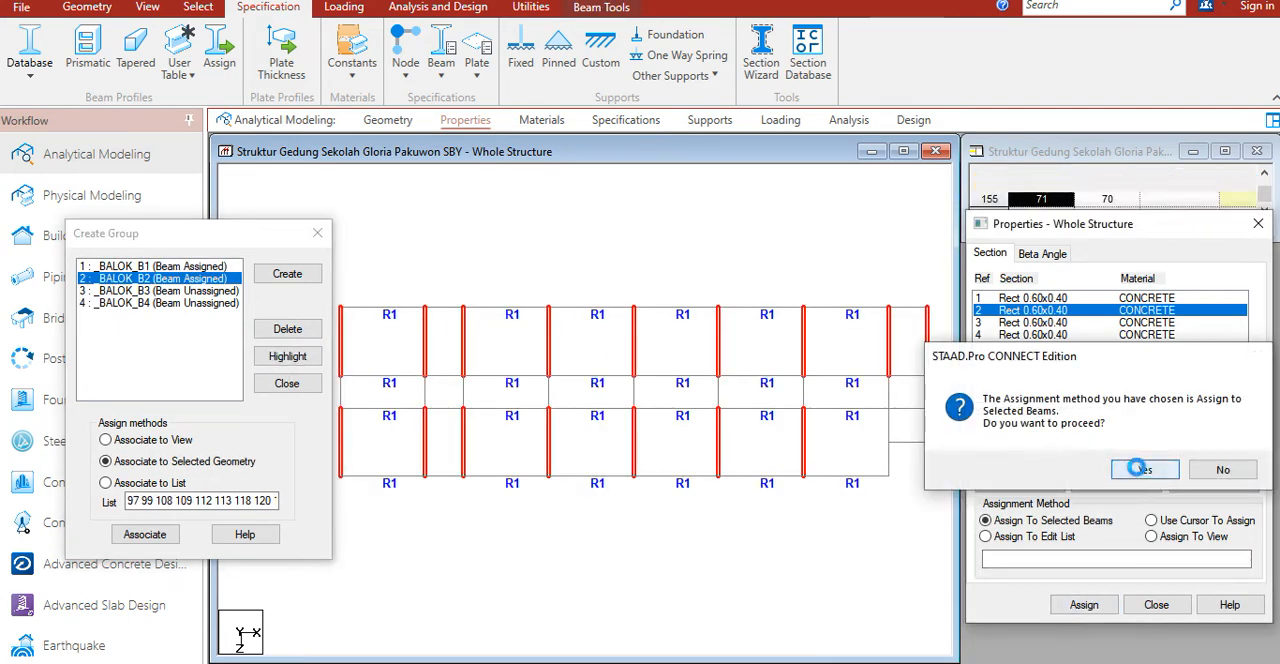
Step: Choose section 3 and try to highlight the beams of group _BALOK_B3
{"action": "left_click", "coordinate": [1010, 322]}
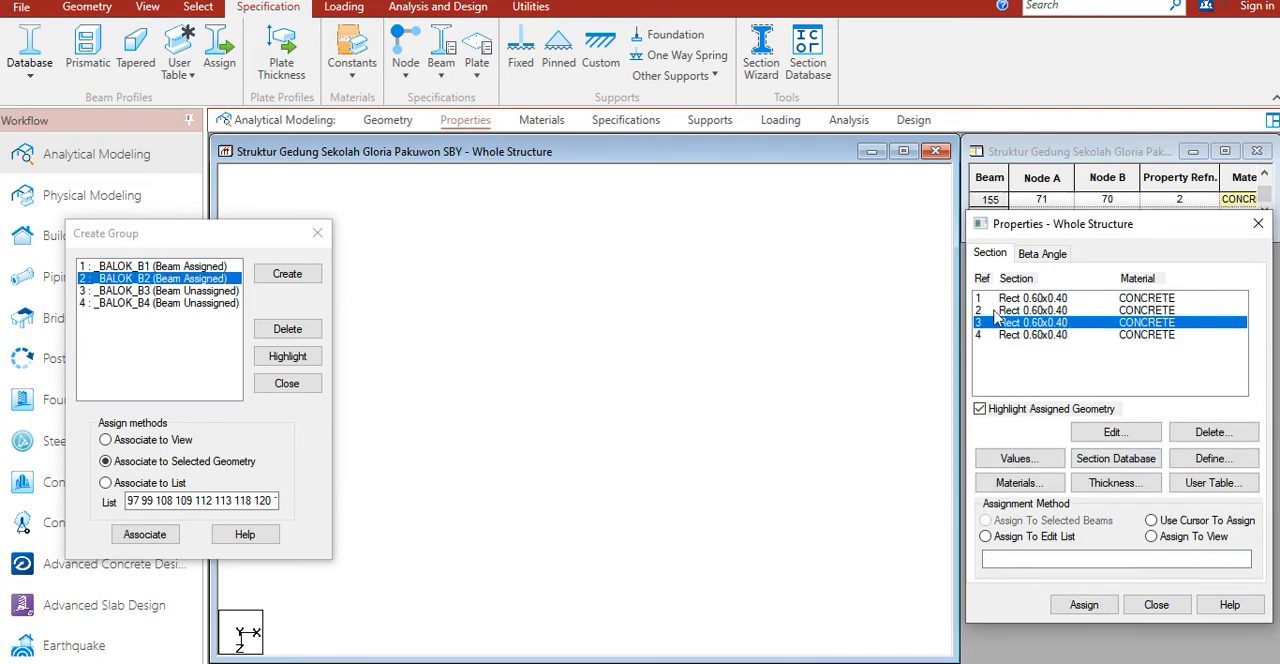
{"action": "left_click", "coordinate": [200, 291]}
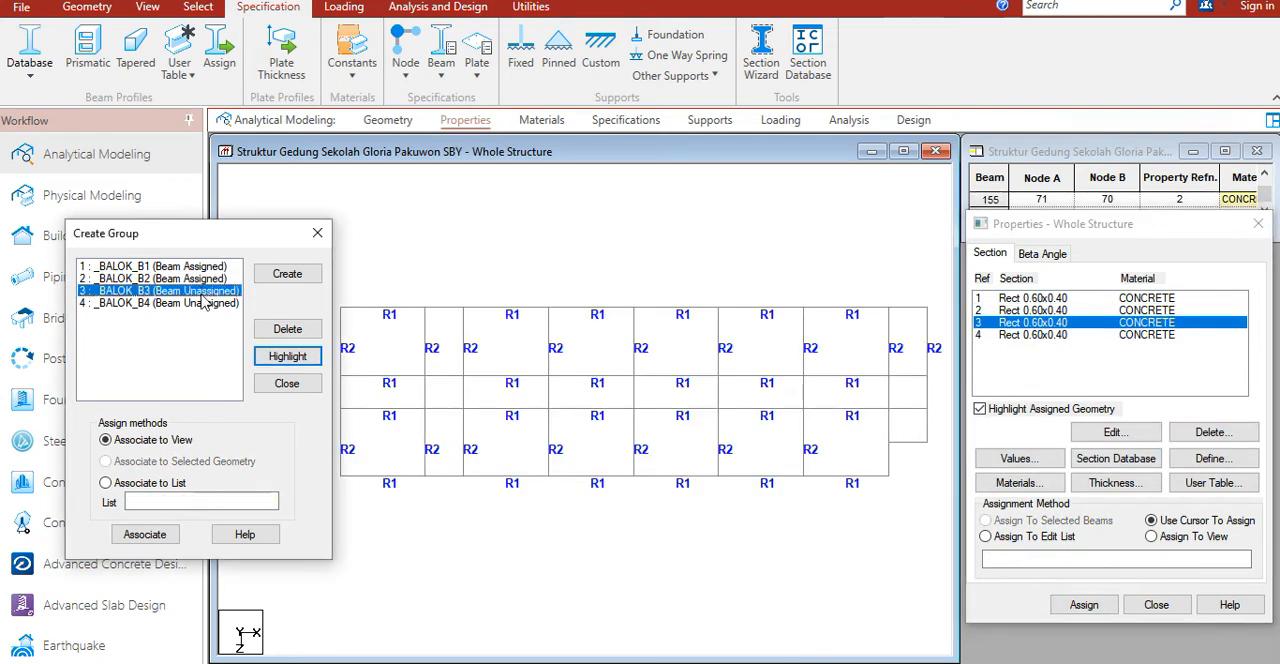
{"action": "left_click", "coordinate": [275, 359]}
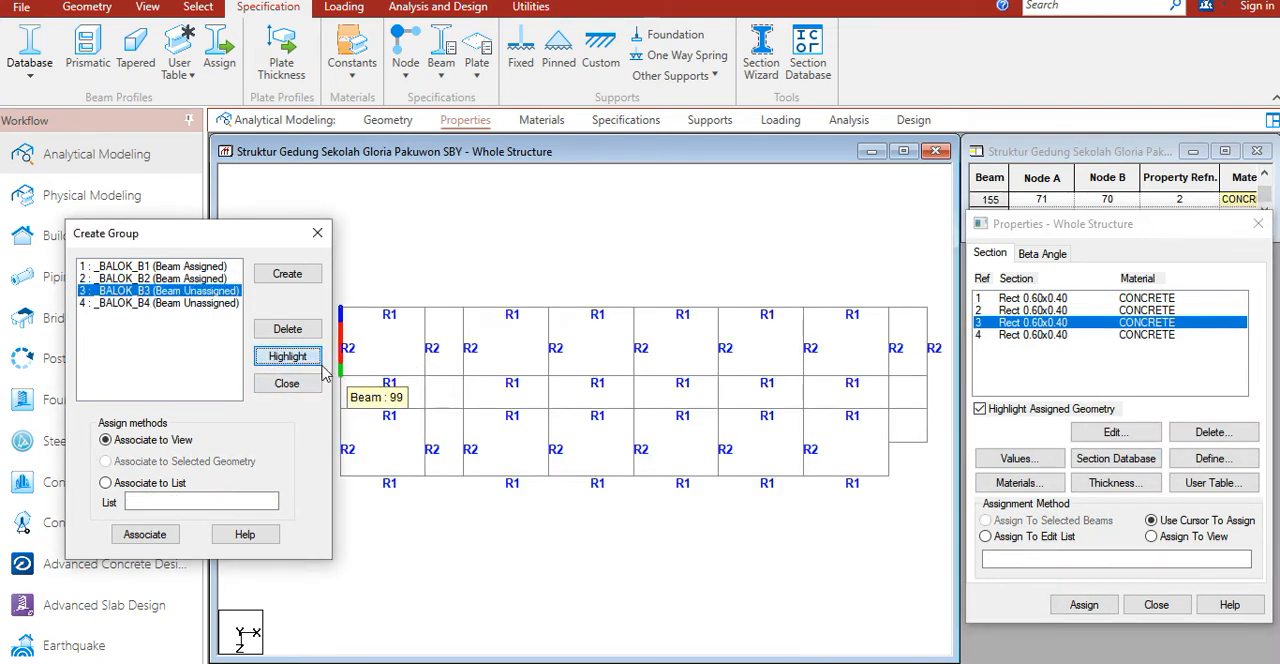
{"action": "left_click_drag", "start_coordinate": [208, 232], "coordinate": [177, 230]}
{"action": "left_click", "coordinate": [143, 308]}
{"action": "left_click", "coordinate": [146, 289]}
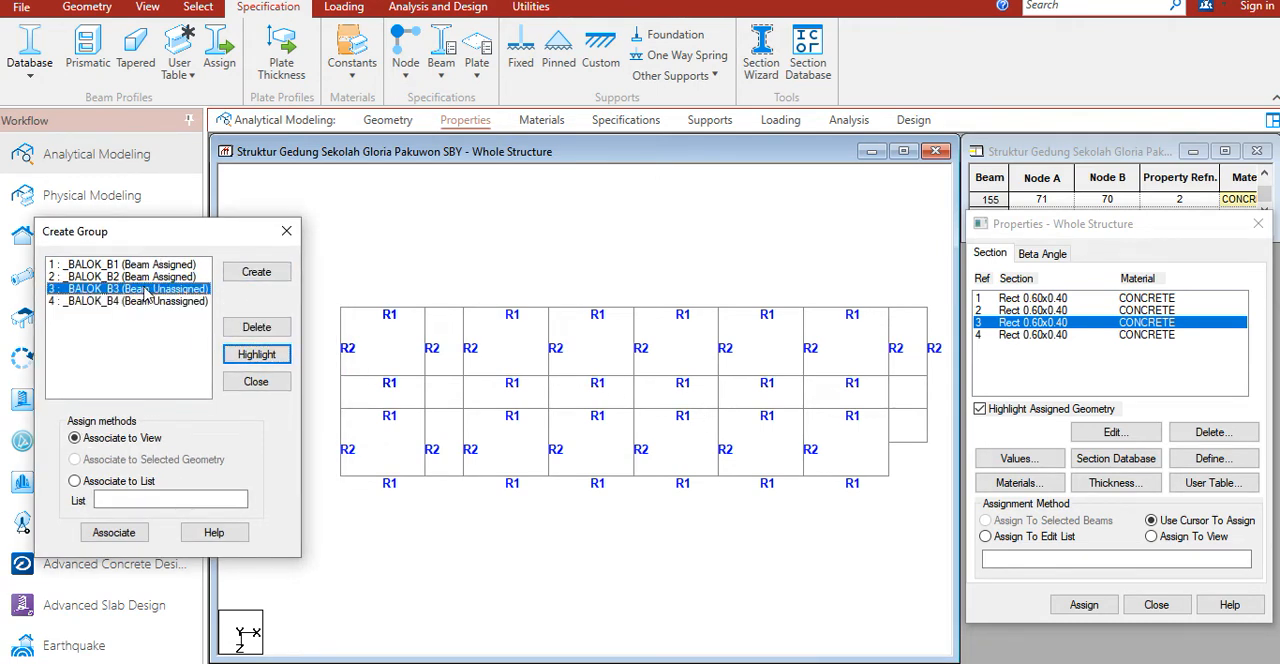
Step: Select the short horizontal beams in the narrow second bay and the rightmost bay and associate them with group _BALOK_B3
{"action": "left_click", "coordinate": [452, 310]}
{"action": "left_click", "coordinate": [449, 376], "text": "ctrl"}
{"action": "left_click", "coordinate": [444, 408], "text": "ctrl"}
{"action": "left_click", "coordinate": [449, 476], "text": "ctrl"}
{"action": "left_click", "coordinate": [908, 442], "text": "ctrl"}
{"action": "left_click", "coordinate": [908, 408], "text": "ctrl"}
{"action": "left_click", "coordinate": [908, 376], "text": "ctrl"}
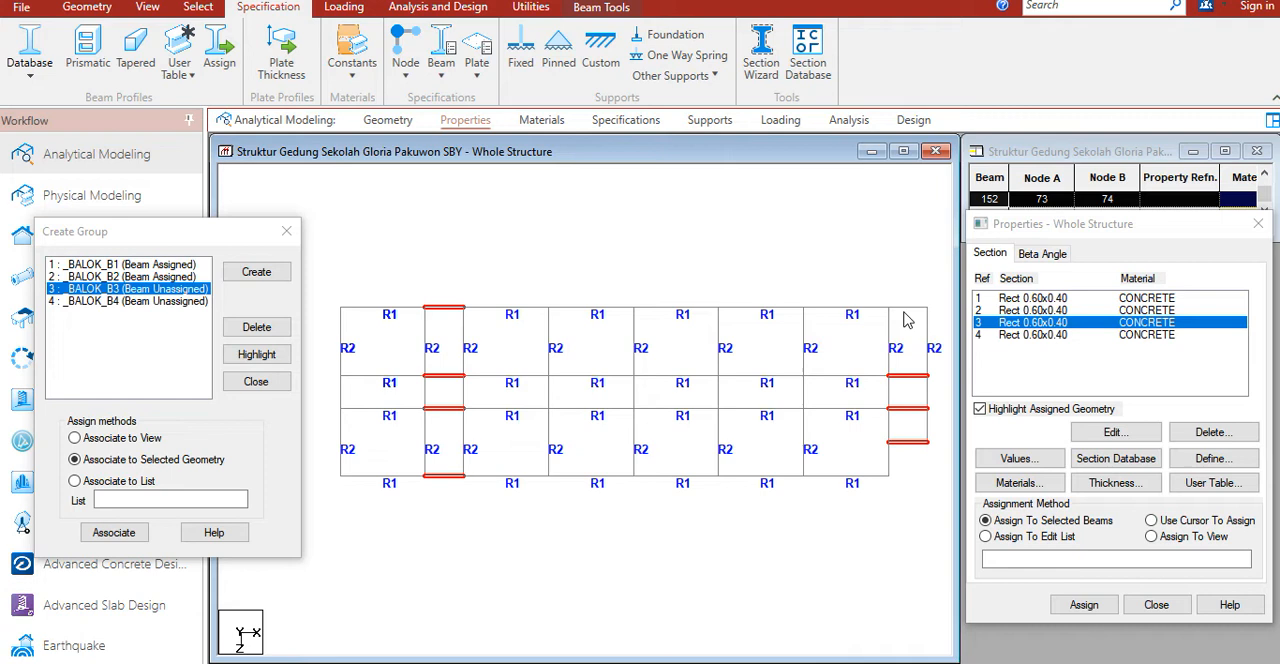
{"action": "left_click", "coordinate": [113, 532]}
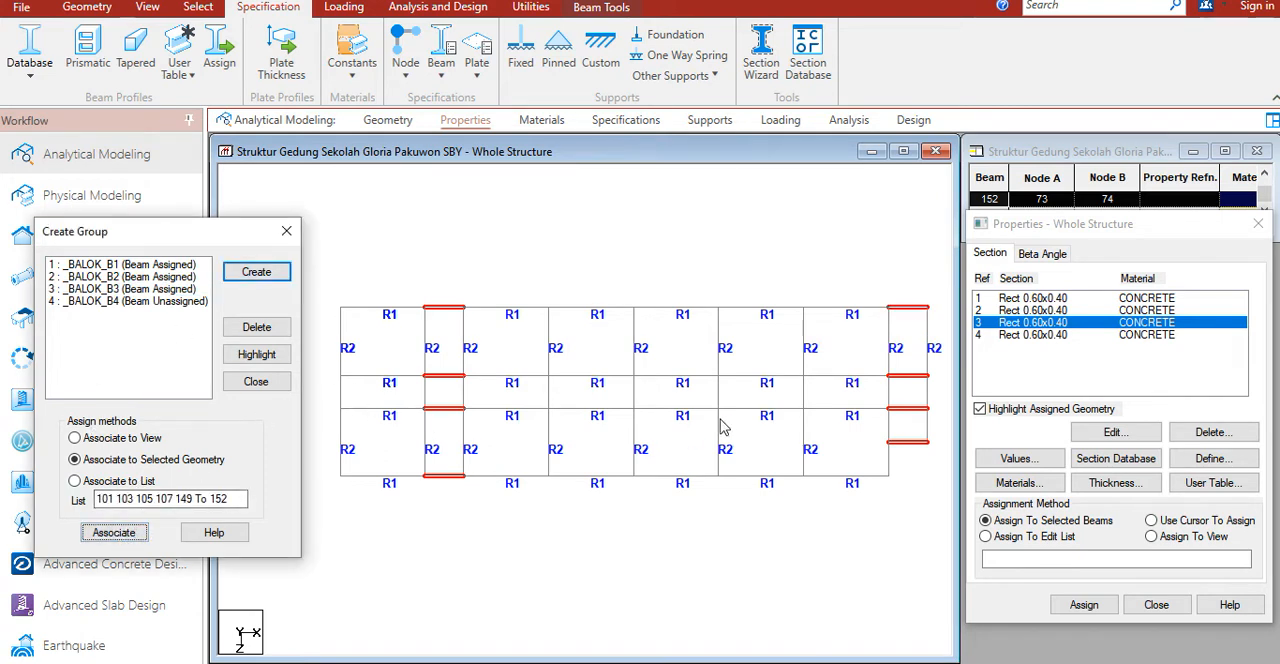
Step: Select the short vertical beams along the middle corridor and those at the lower end of the rightmost bay and associate them with group _BALOK_B4
{"action": "left_click", "coordinate": [141, 303]}
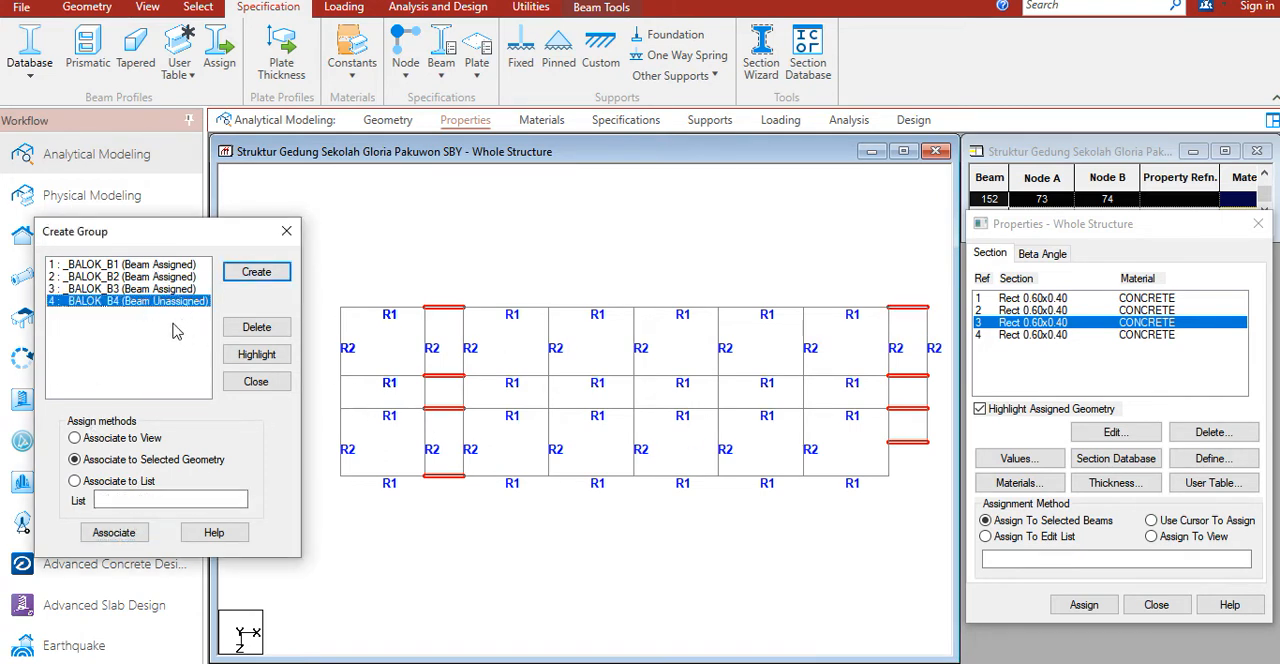
{"action": "left_click", "coordinate": [340, 396]}
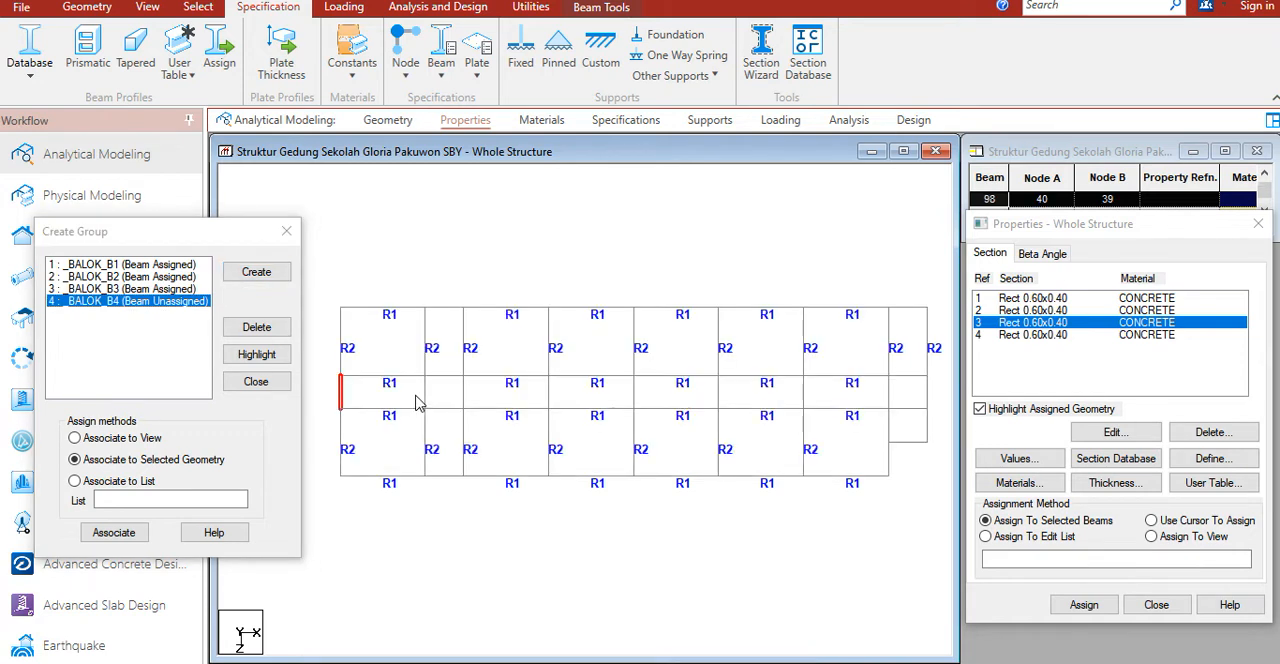
{"action": "left_click", "coordinate": [425, 392], "text": "ctrl"}
{"action": "left_click", "coordinate": [463, 392], "text": "ctrl"}
{"action": "left_click", "coordinate": [548, 393], "text": "ctrl"}
{"action": "left_click", "coordinate": [719, 393], "text": "ctrl"}
{"action": "left_click", "coordinate": [803, 393], "text": "ctrl"}
{"action": "left_click", "coordinate": [888, 393], "text": "ctrl"}
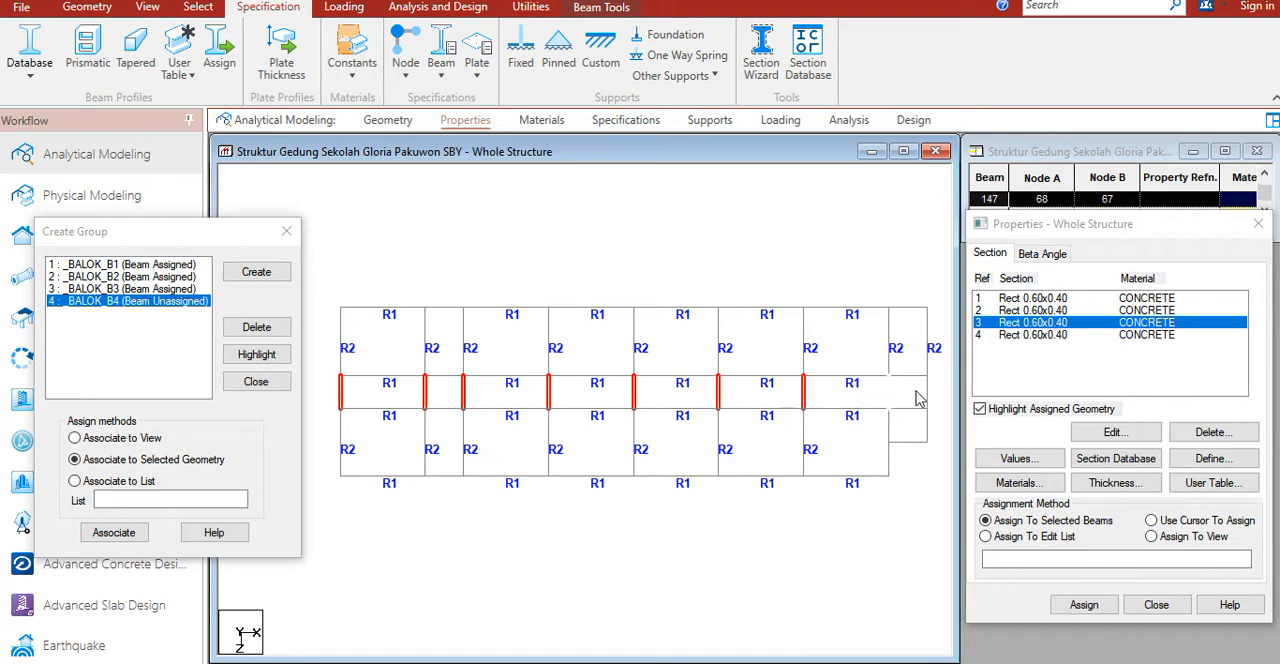
{"action": "left_click", "coordinate": [928, 428], "text": "ctrl"}
{"action": "left_click", "coordinate": [889, 440], "text": "ctrl"}
{"action": "left_click", "coordinate": [128, 533]}
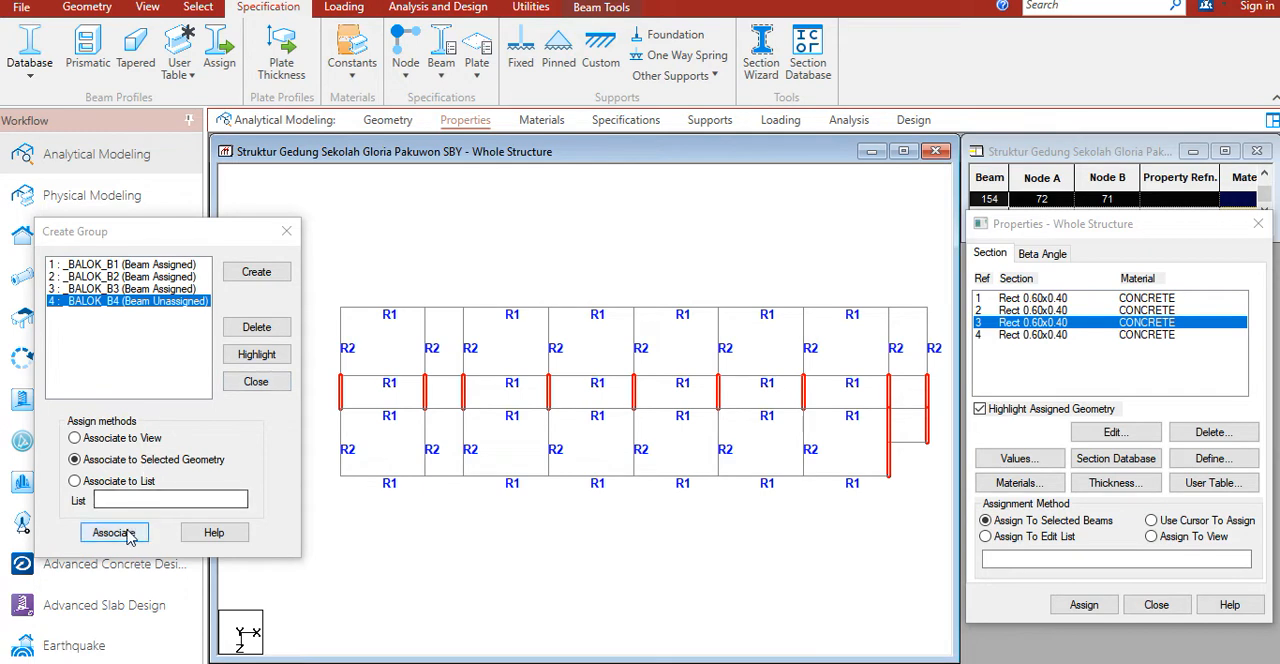
Step: Highlight the beams of group _BALOK_B3 and assign section 3 to the selected beams
{"action": "left_click", "coordinate": [120, 289]}
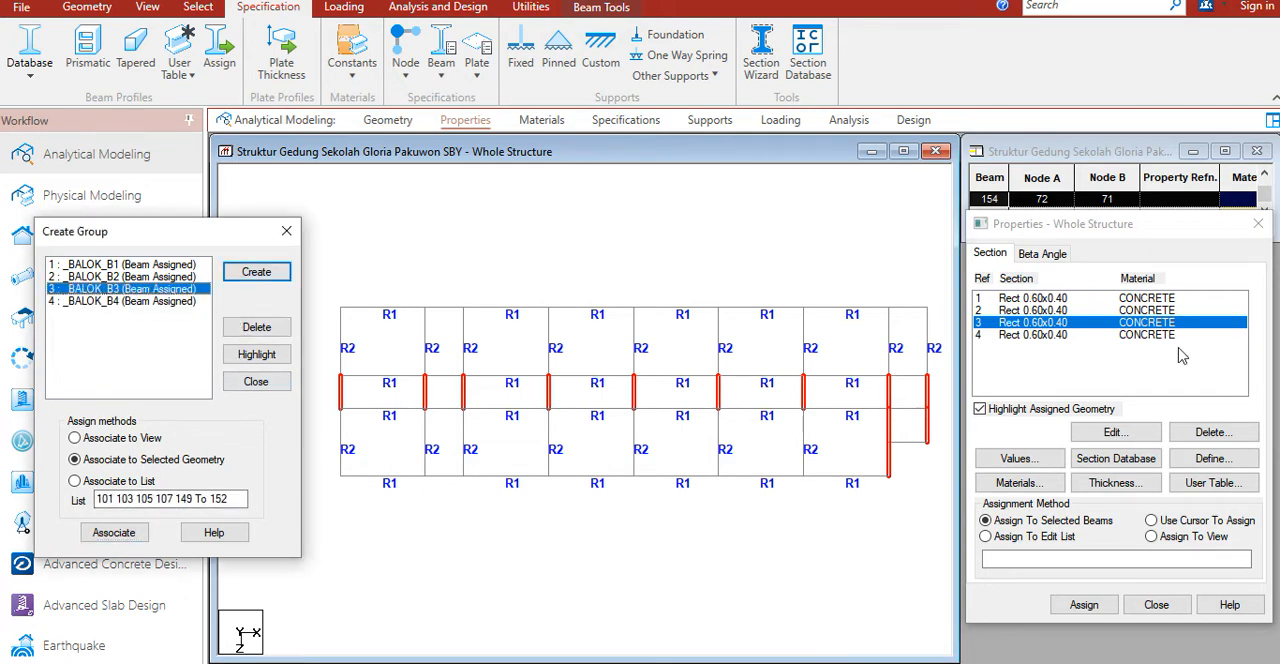
{"action": "left_click", "coordinate": [256, 354]}
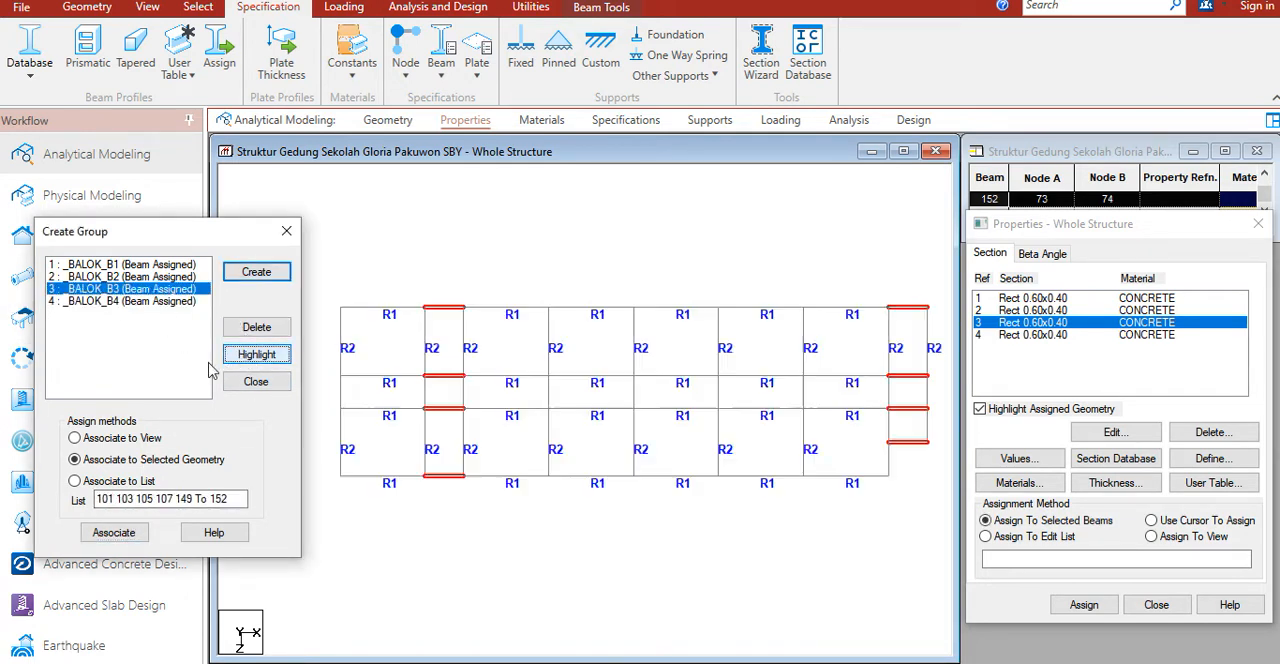
{"action": "left_click", "coordinate": [1086, 605]}
{"action": "left_click", "coordinate": [1140, 466]}
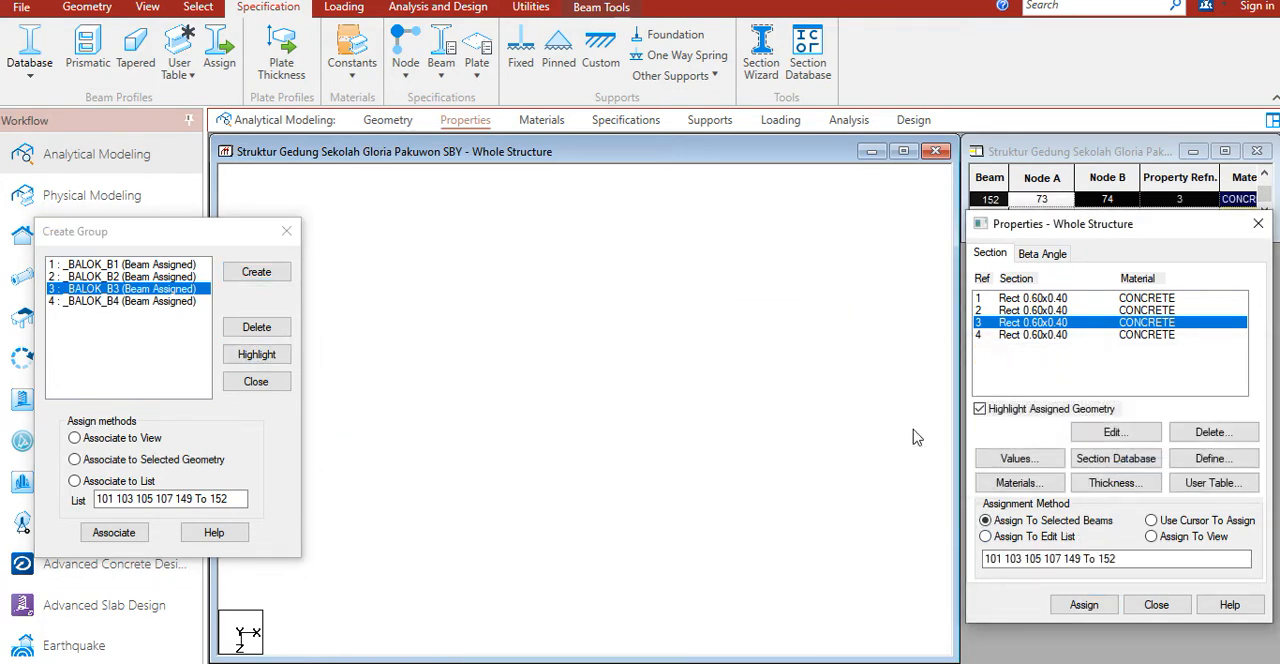
Step: Highlight the beams of group _BALOK_B4 and assign section 3 to them
{"action": "left_click", "coordinate": [134, 301]}
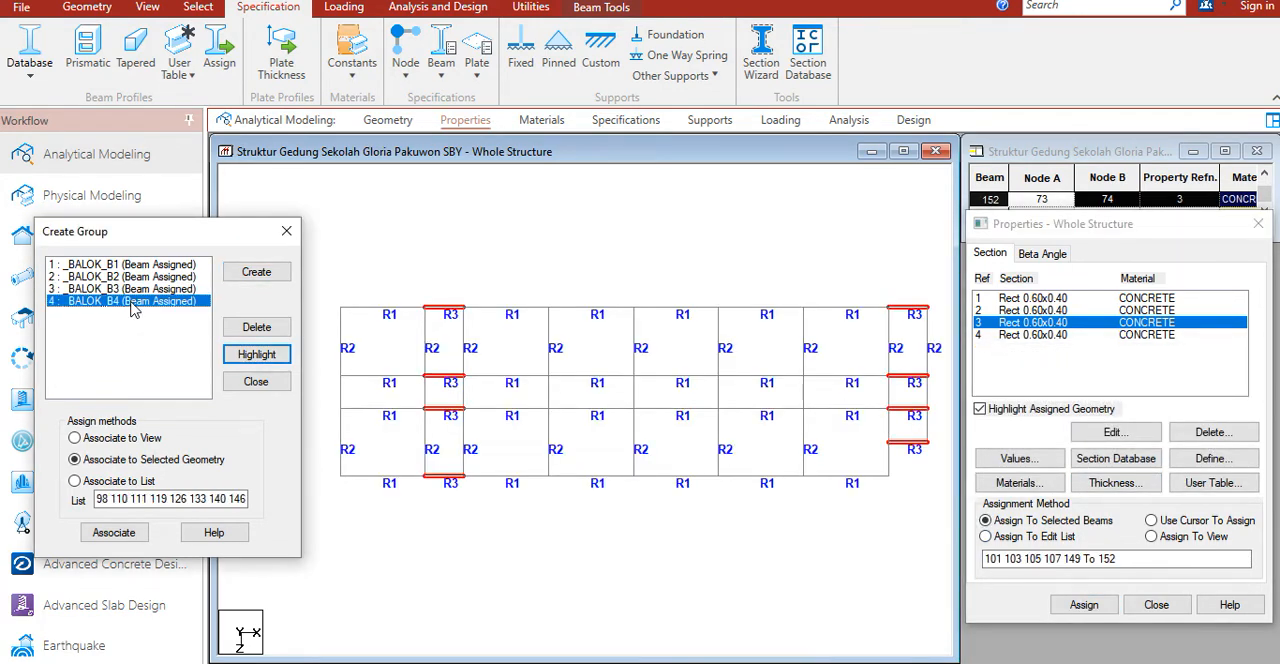
{"action": "left_click", "coordinate": [256, 354]}
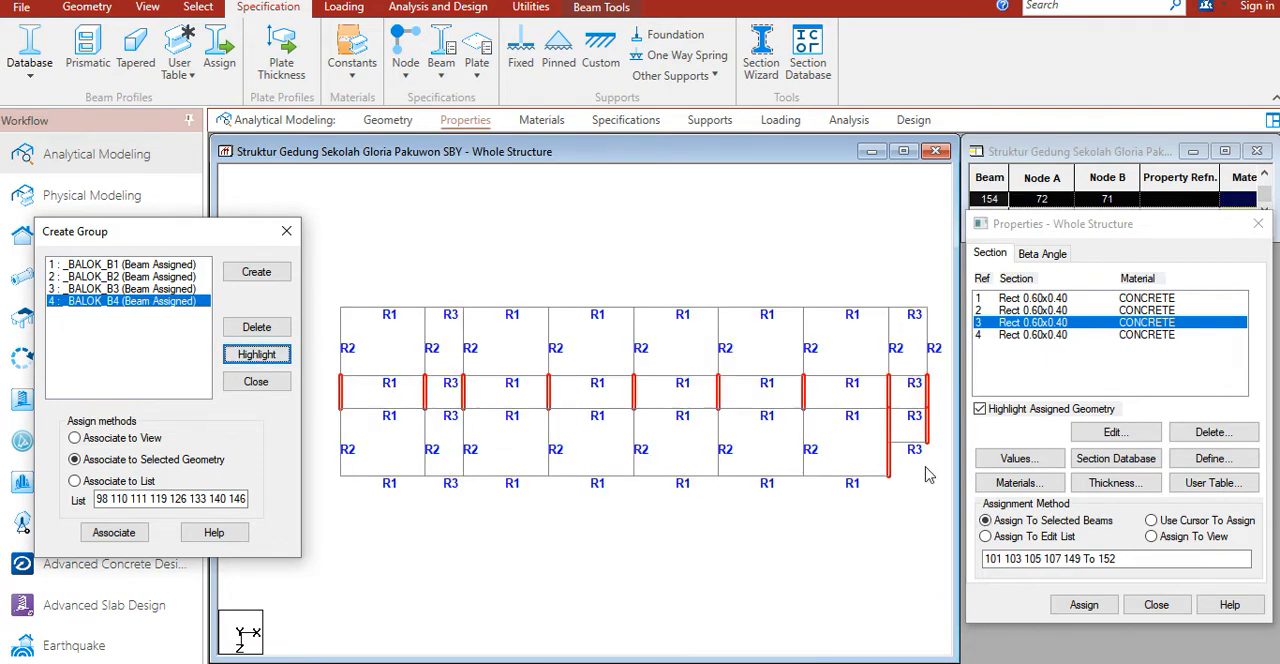
{"action": "left_click", "coordinate": [1084, 604]}
{"action": "left_click", "coordinate": [1140, 469]}
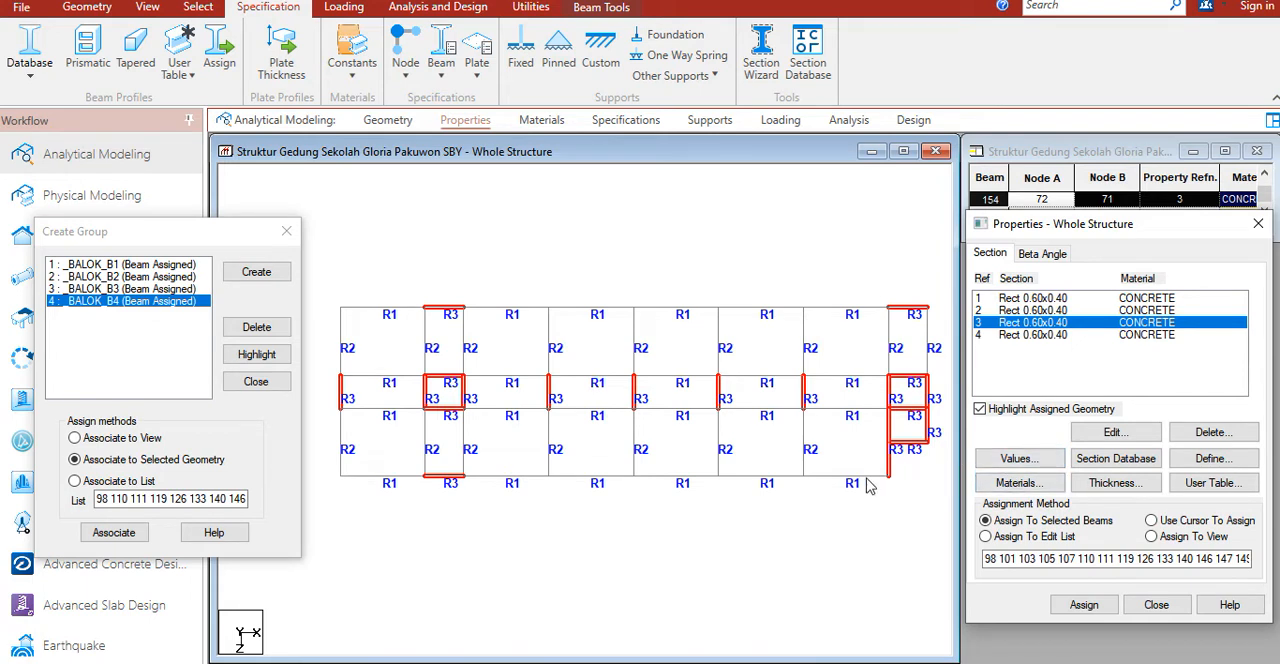
Step: Clear section 3's beam list and apply it by edit list to remove the section from its beams
{"action": "left_click", "coordinate": [135, 292]}
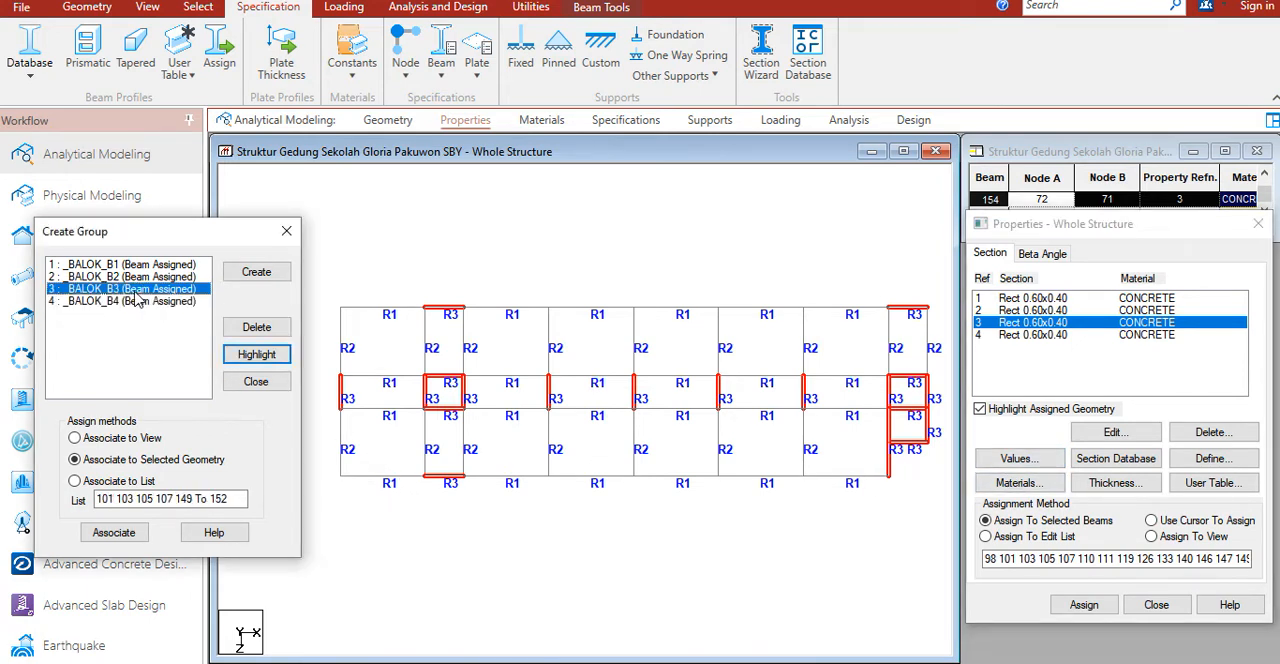
{"action": "left_click", "coordinate": [1050, 558]}
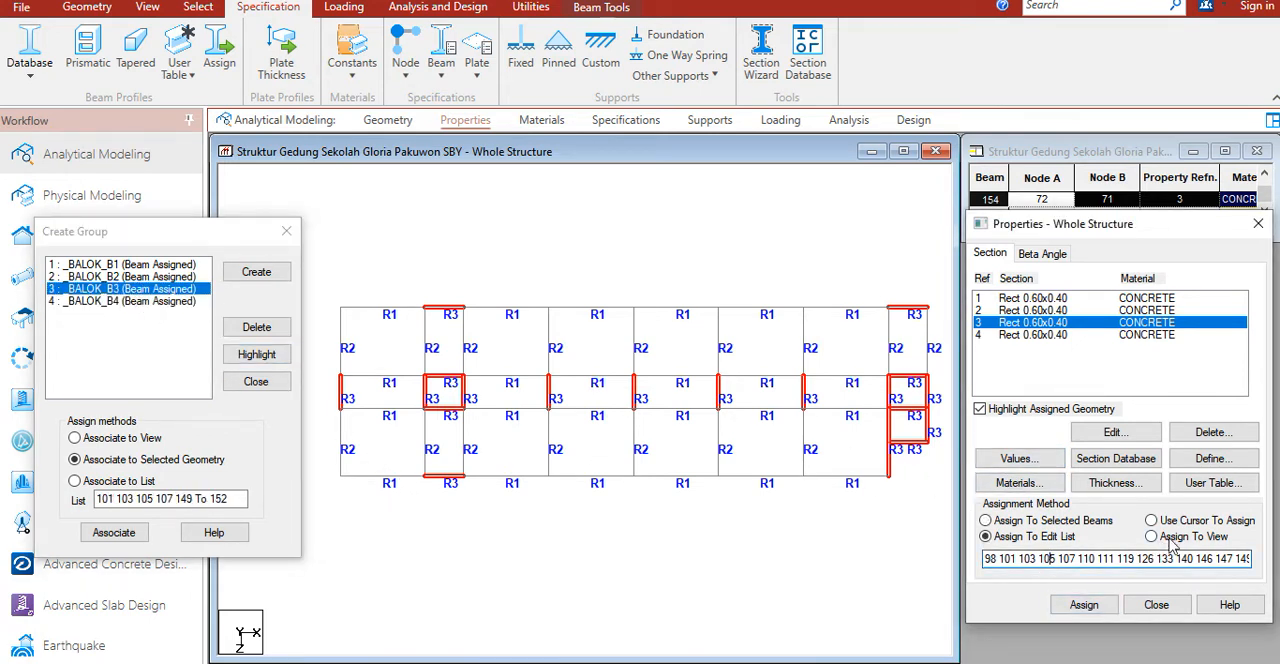
{"action": "key", "text": "ctrl+a"}
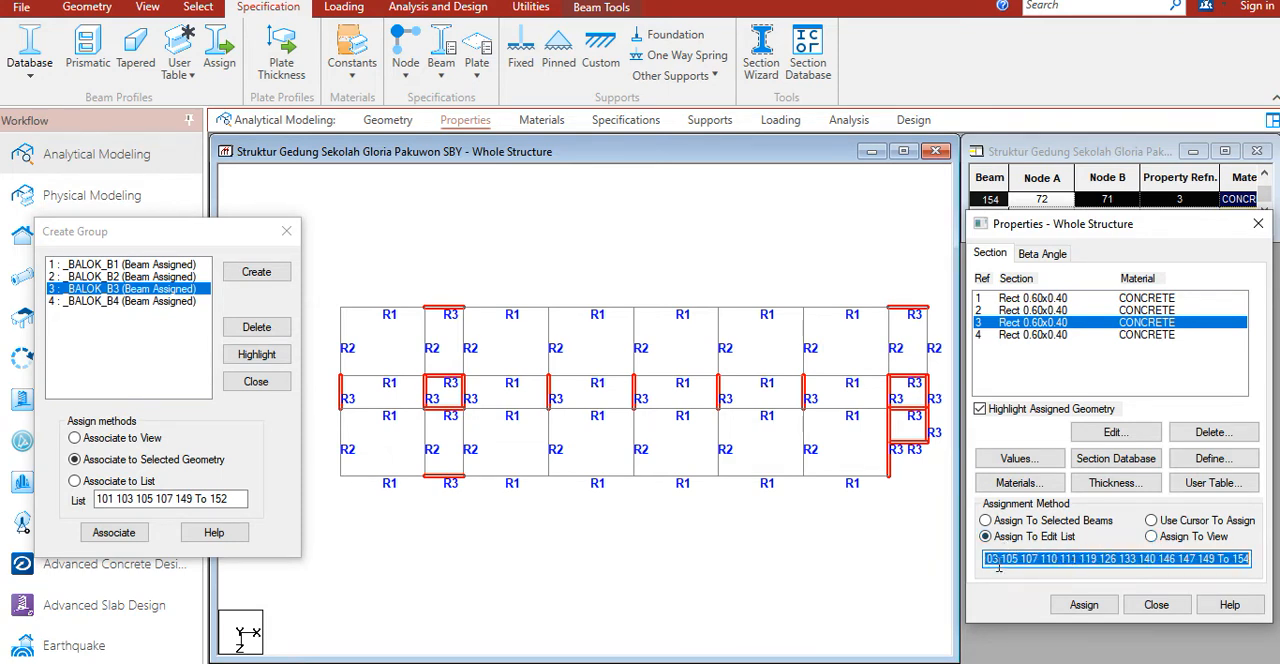
{"action": "type", "text": "103"}
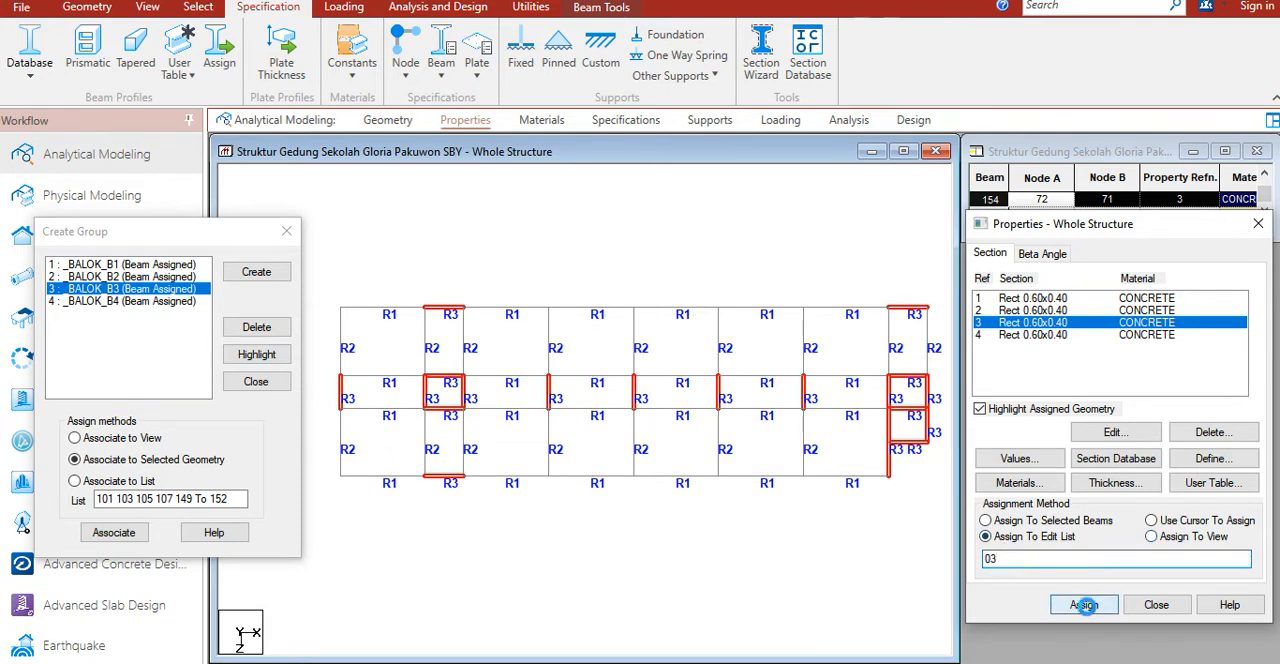
{"action": "left_click", "coordinate": [1084, 604]}
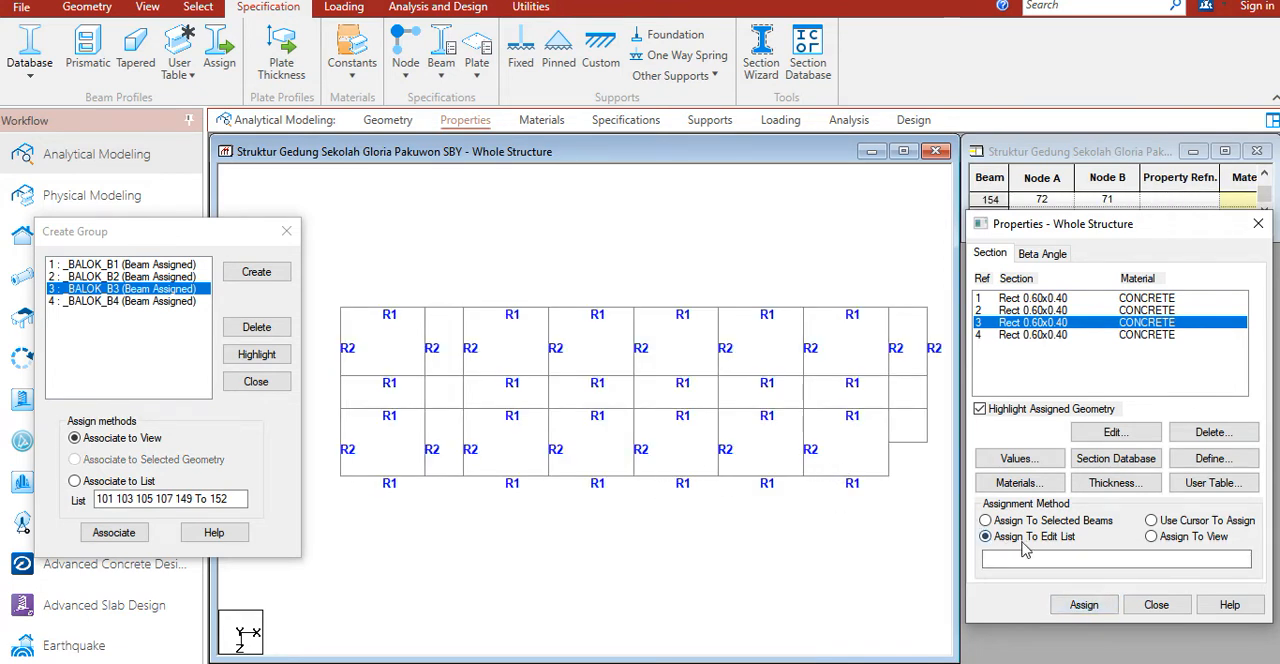
Step: Choose section 3, highlight the beams of group _BALOK_B3 and assign the section to the selected beams
{"action": "left_click", "coordinate": [1028, 323]}
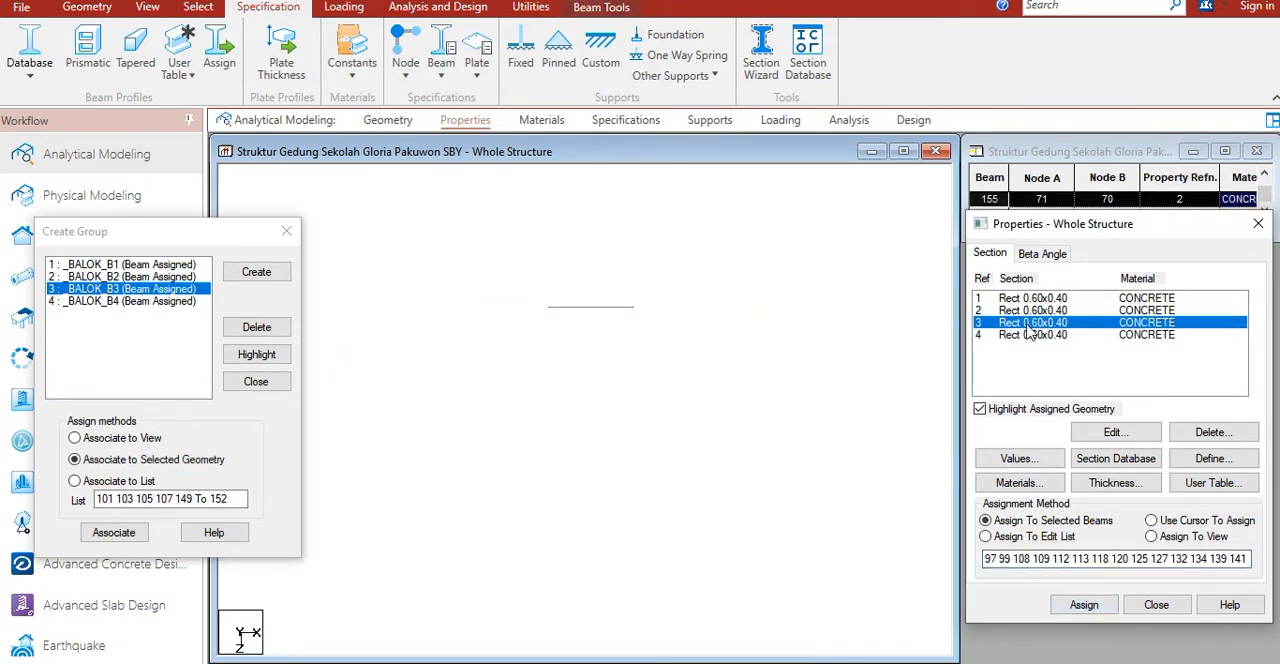
{"action": "left_click", "coordinate": [466, 363]}
{"action": "left_click", "coordinate": [232, 355]}
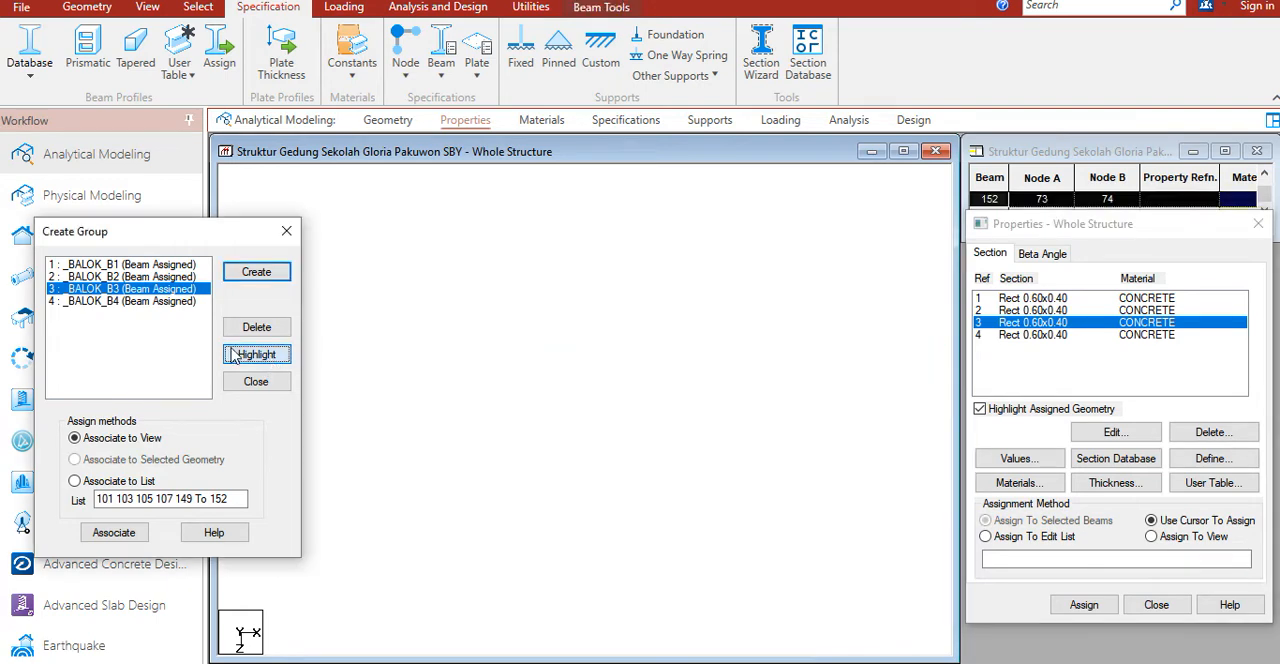
{"action": "left_click", "coordinate": [1084, 604]}
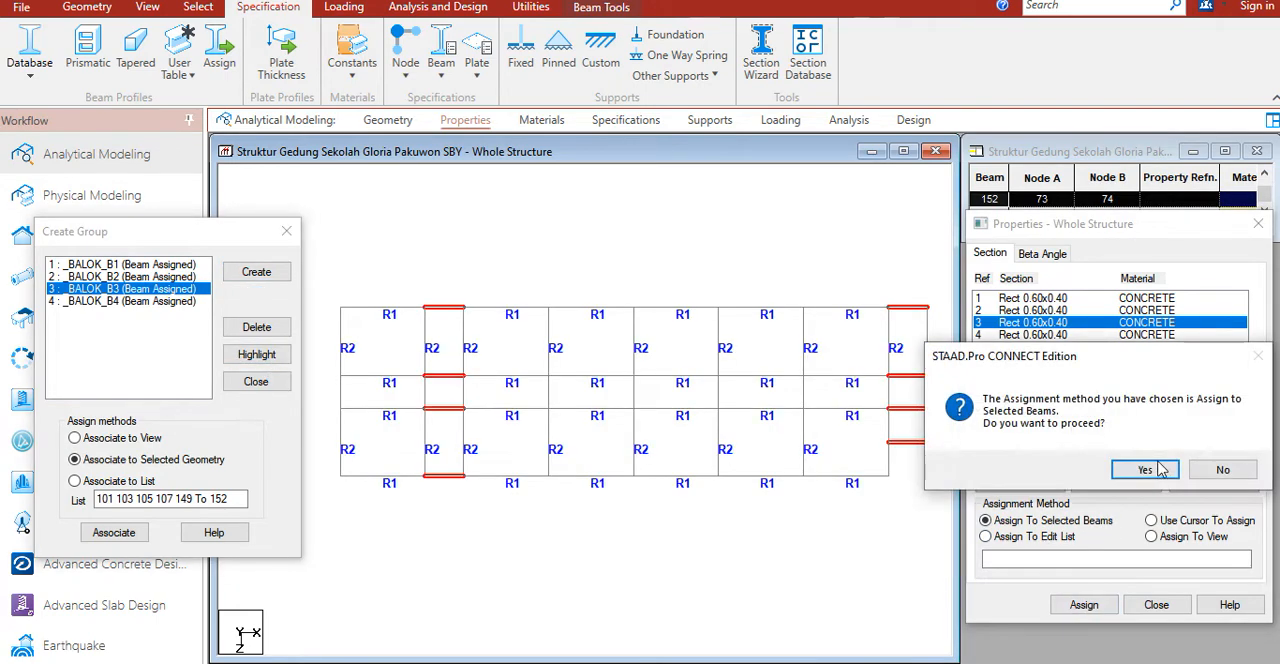
{"action": "left_click", "coordinate": [1140, 384]}
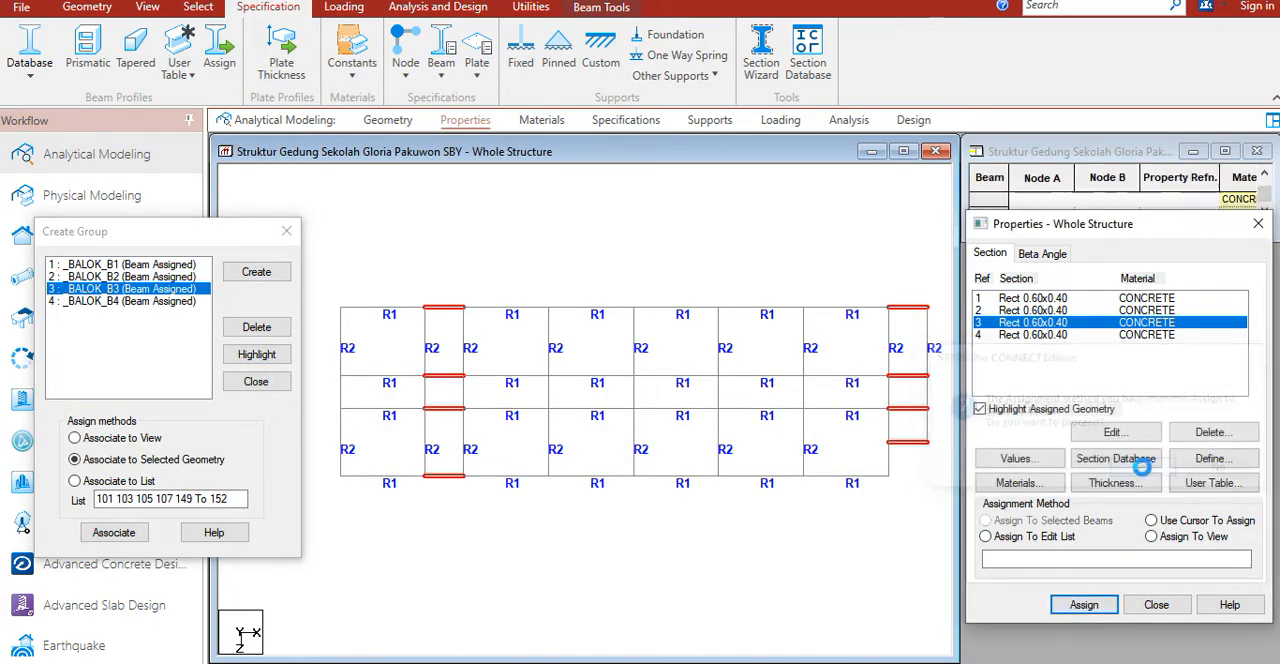
Step: Choose section 4, highlight the beams of group _BALOK_B4 and assign the section to the selected beams
{"action": "left_click", "coordinate": [1038, 337]}
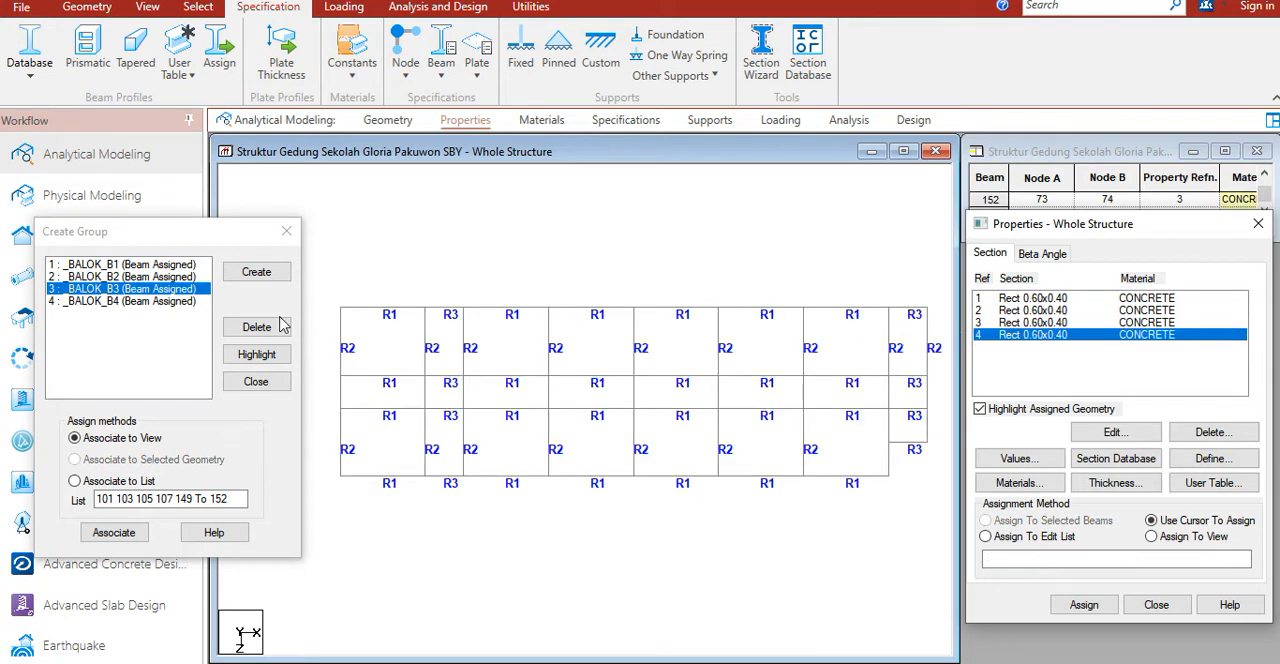
{"action": "left_click", "coordinate": [112, 303]}
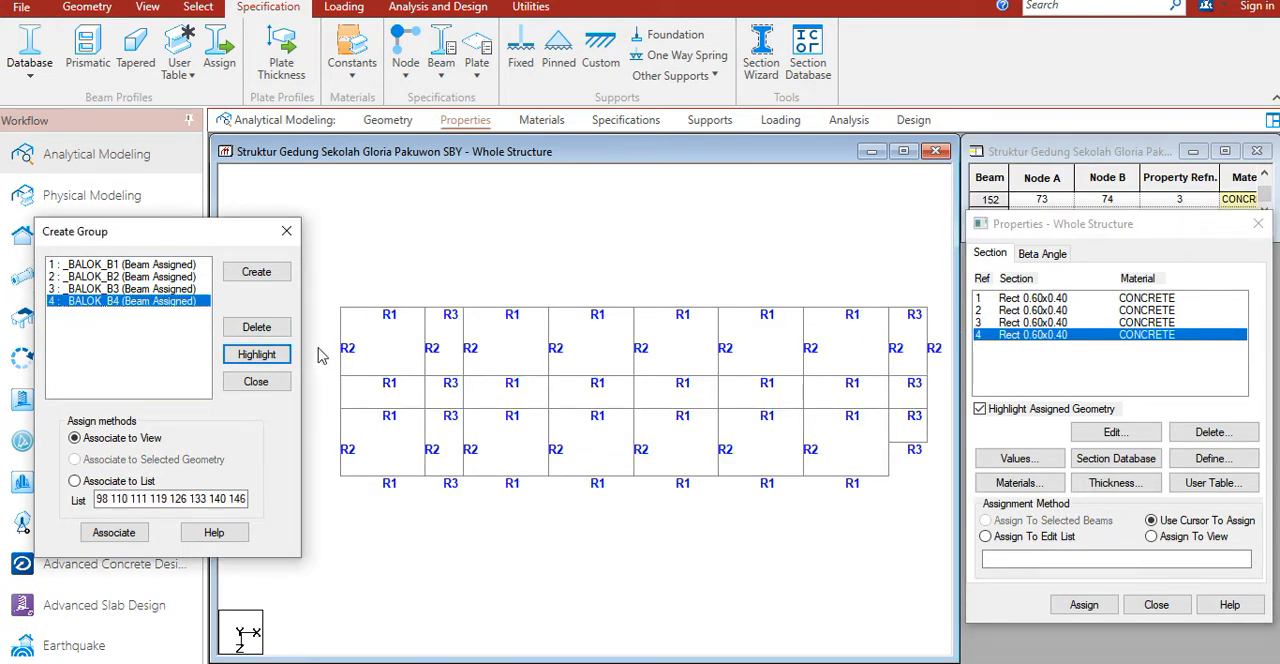
{"action": "left_click", "coordinate": [237, 356]}
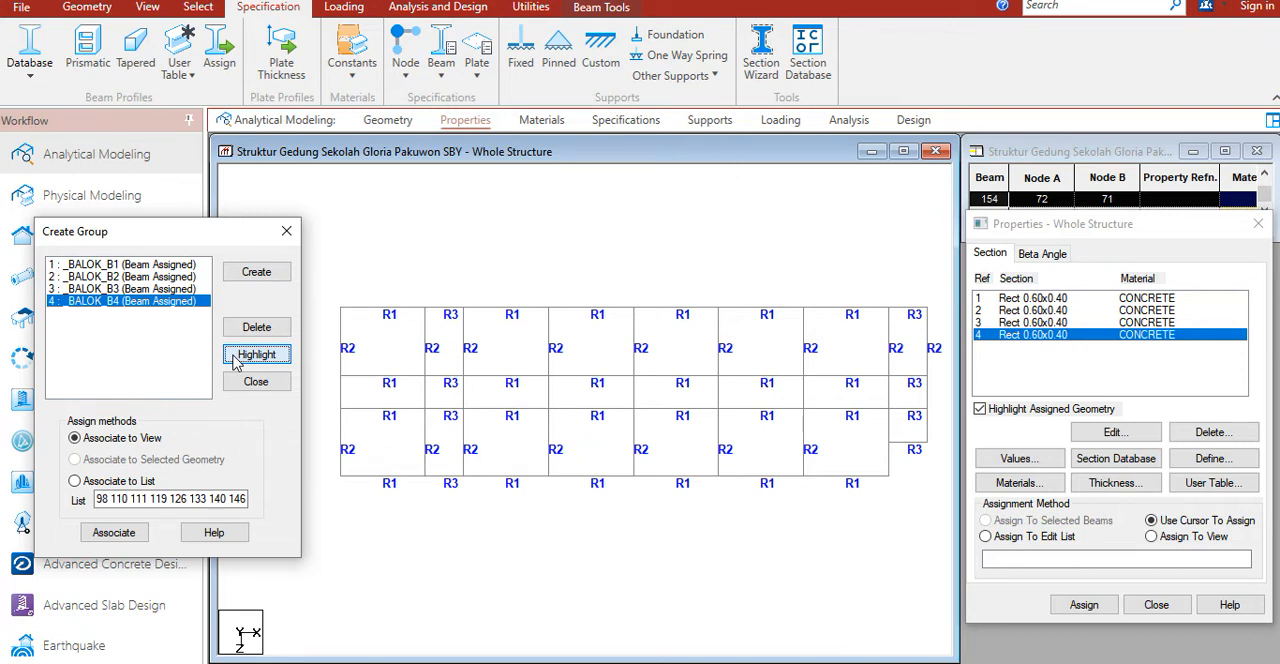
{"action": "left_click", "coordinate": [1081, 606]}
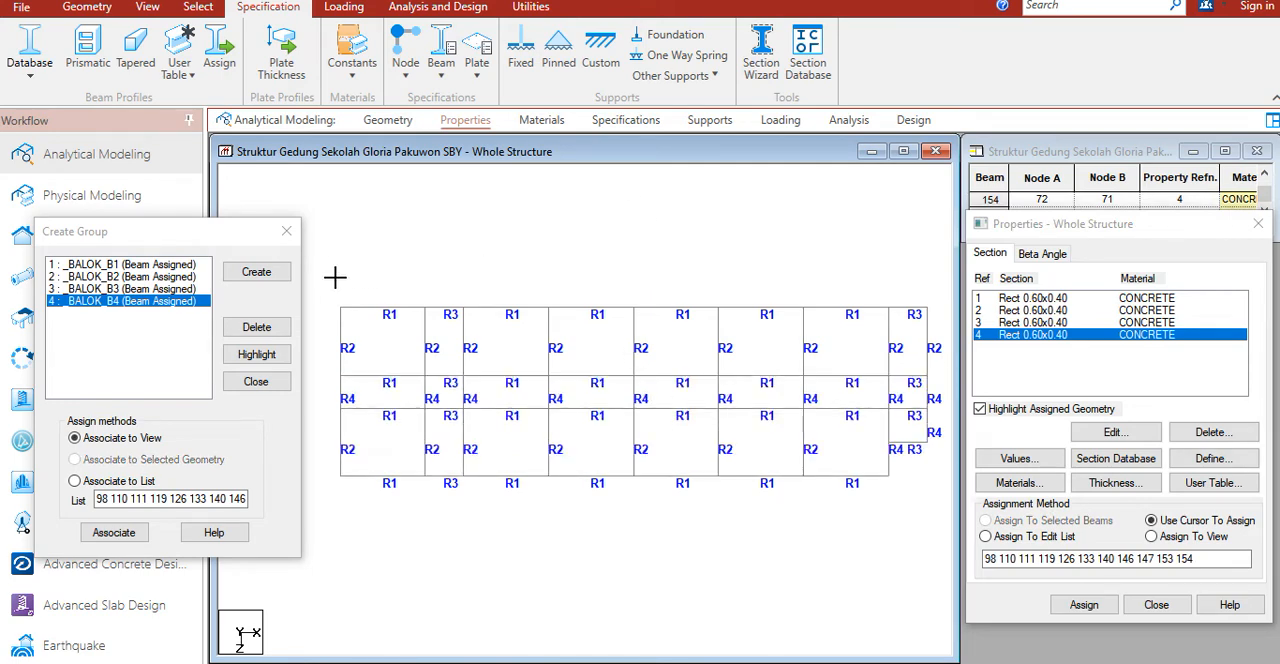
Step: Inspect the whole beam grid in a 3D rendered view from several angles, then close that view and the group dialog
{"action": "left_click_drag", "start_coordinate": [922, 477], "coordinate": [946, 506]}
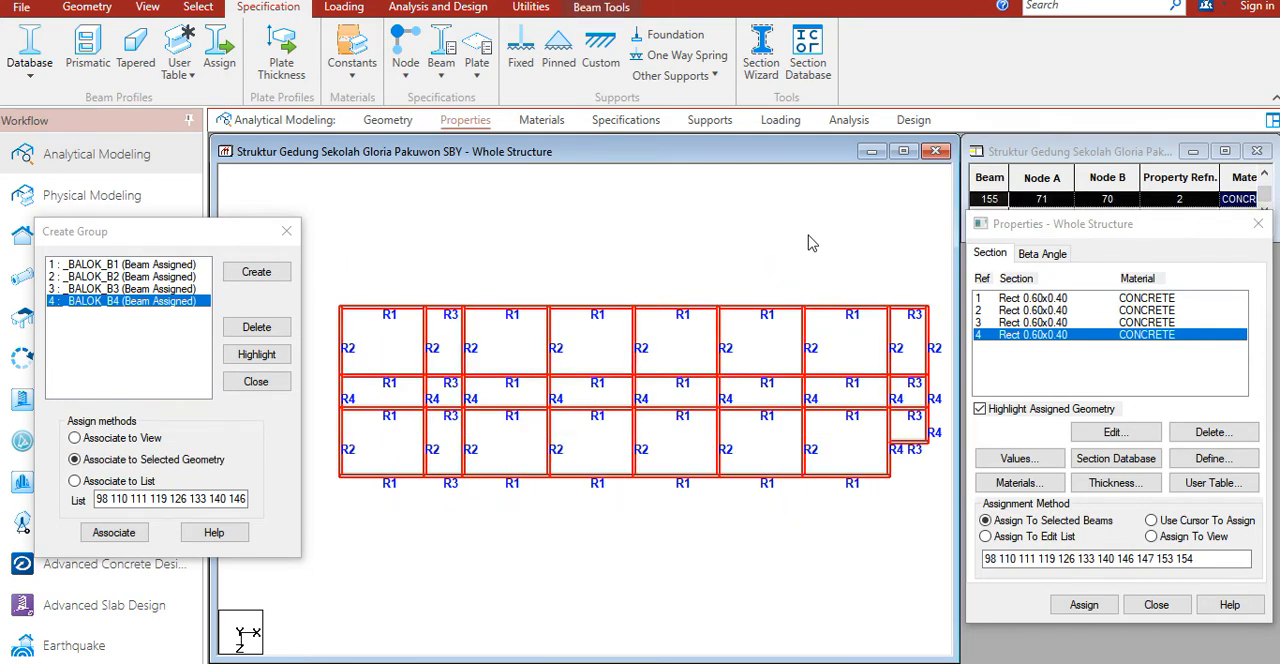
{"action": "right_click", "coordinate": [809, 236]}
{"action": "left_click", "coordinate": [858, 601]}
{"action": "scroll", "coordinate": [738, 452], "scroll_direction": "up", "scroll_amount": 8}
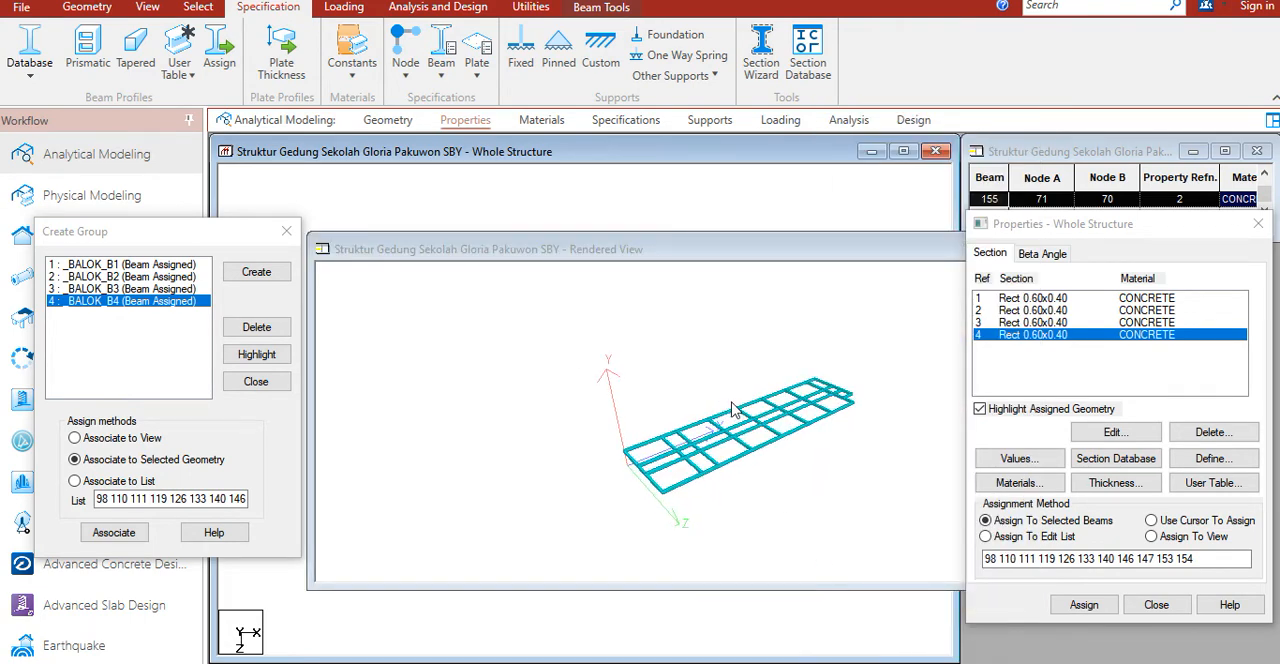
{"action": "scroll", "coordinate": [736, 408], "scroll_direction": "up", "scroll_amount": 4}
{"action": "left_click_drag", "start_coordinate": [736, 406], "coordinate": [618, 455]}
{"action": "left_click", "coordinate": [980, 395]}
{"action": "left_click_drag", "start_coordinate": [860, 398], "coordinate": [850, 460]}
{"action": "middle_click_drag", "start_coordinate": [730, 412], "coordinate": [653, 407]}
{"action": "left_click_drag", "start_coordinate": [829, 391], "coordinate": [829, 419]}
{"action": "mouse_move", "coordinate": [595, 357]}
{"action": "left_mouse_down"}
{"action": "mouse_move", "coordinate": [630, 346]}
{"action": "mouse_move", "coordinate": [596, 347]}
{"action": "left_mouse_up"}
{"action": "left_click_drag", "start_coordinate": [840, 249], "coordinate": [609, 251]}
{"action": "left_click", "coordinate": [953, 251]}
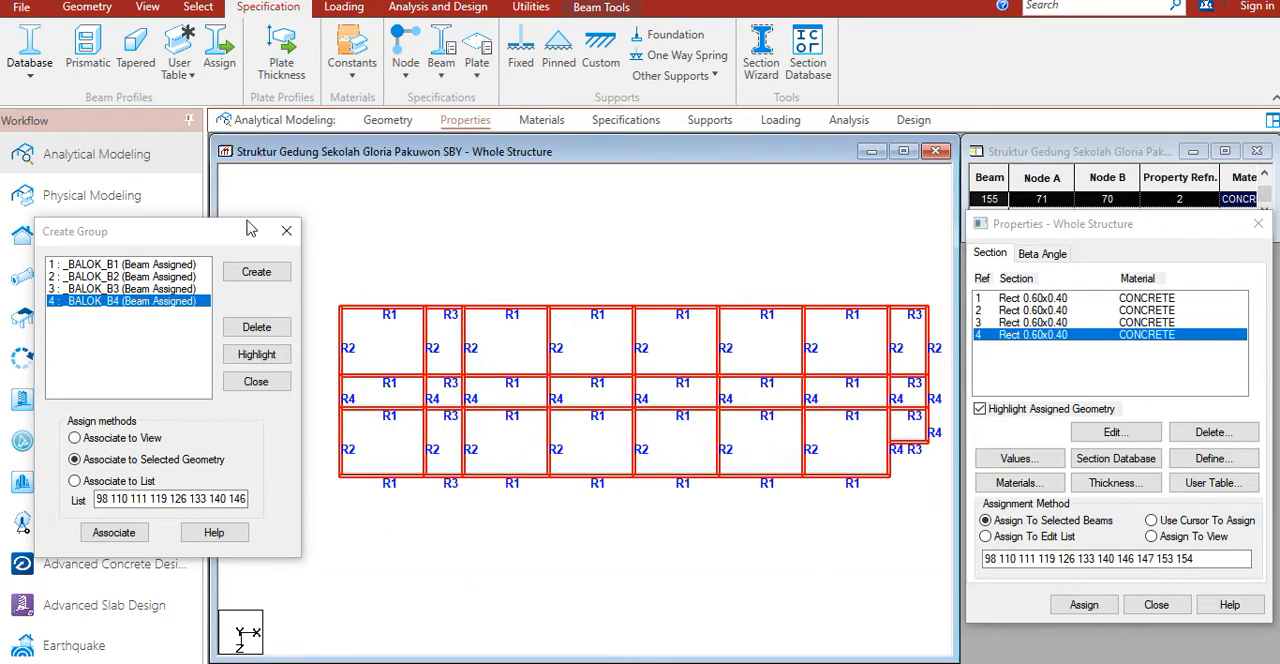
{"action": "left_click", "coordinate": [286, 231]}
{"action": "left_click", "coordinate": [589, 334]}
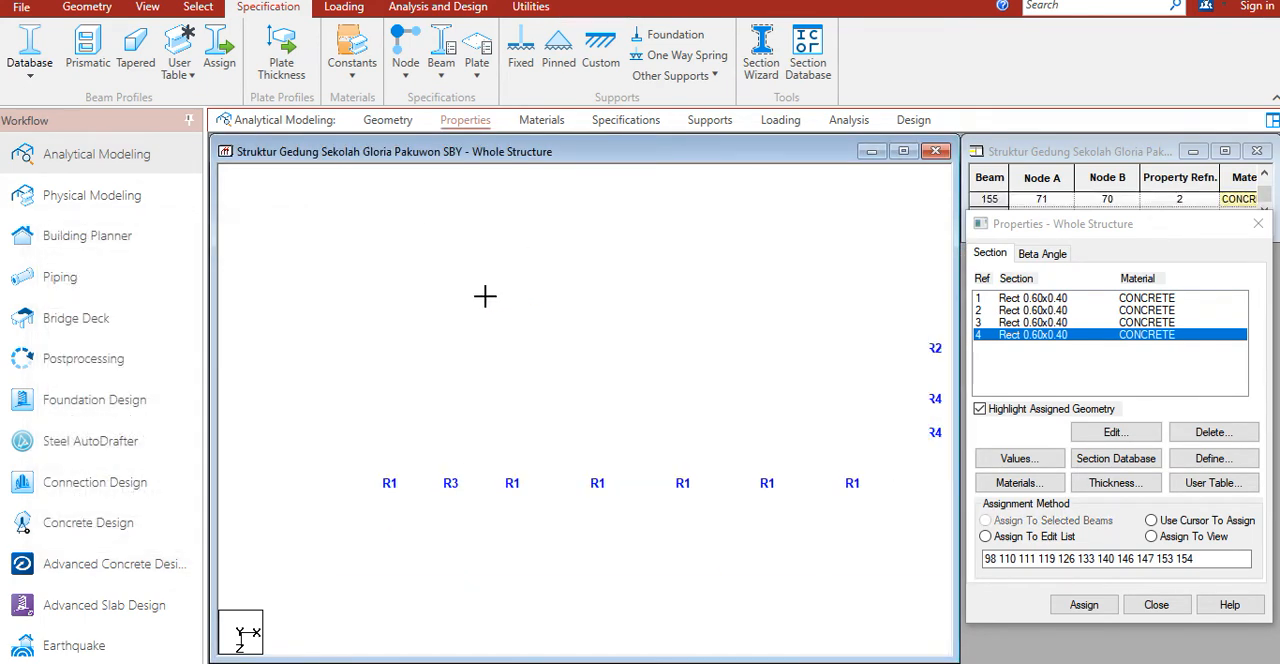
Step: Insert midpoint nodes in the four horizontal beams and the two long outer vertical beams of the leftmost bay
{"action": "scroll", "coordinate": [392, 359], "scroll_direction": "up", "scroll_amount": 2}
{"action": "middle_click_drag", "start_coordinate": [522, 358], "coordinate": [546, 330]}
{"action": "scroll", "coordinate": [362, 325], "scroll_direction": "down", "scroll_amount": 1}
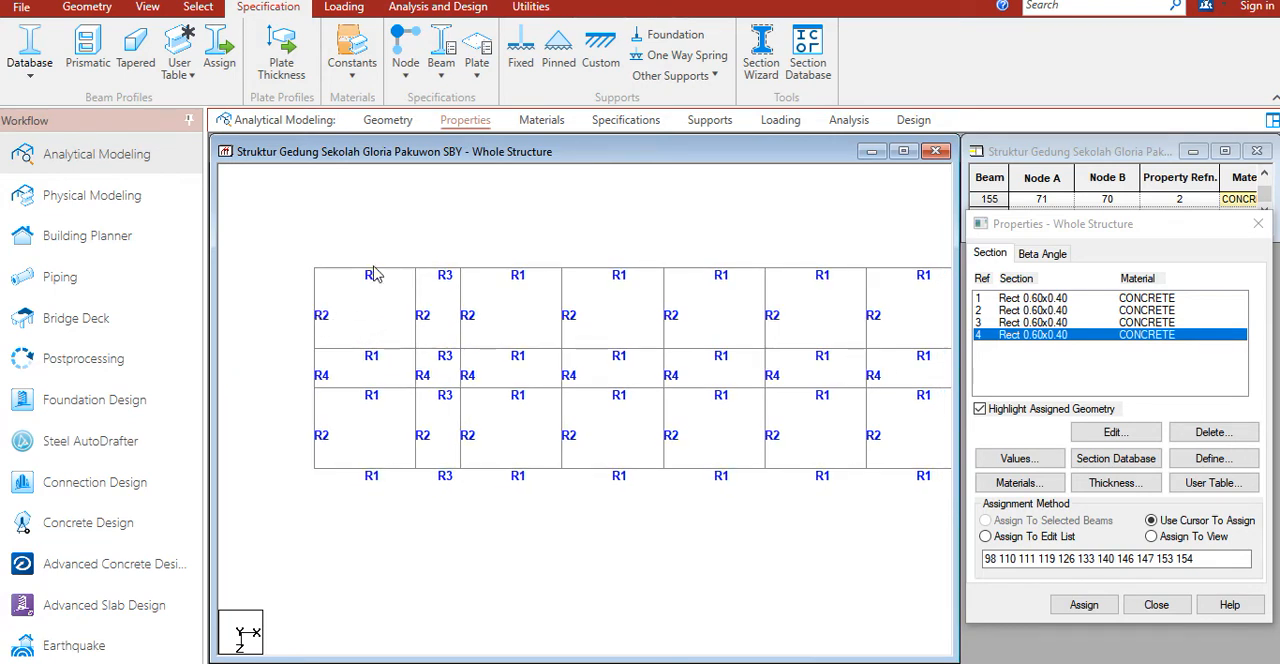
{"action": "left_click", "coordinate": [312, 318]}
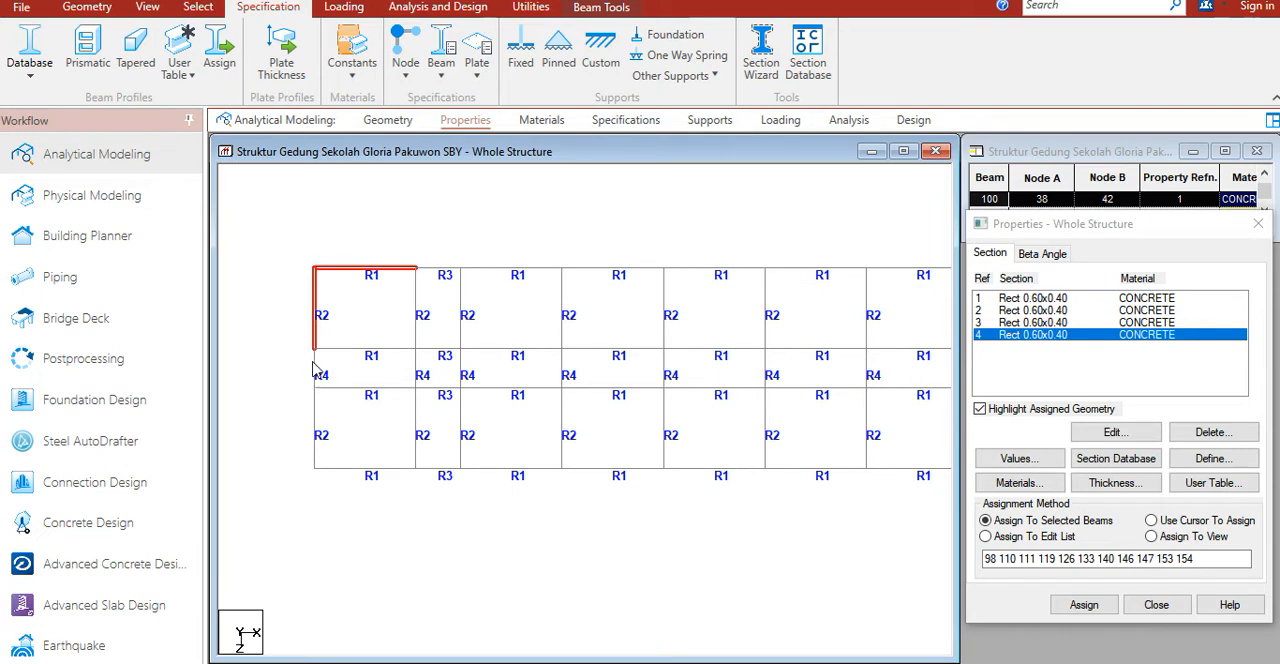
{"action": "left_click", "coordinate": [315, 415], "text": "ctrl"}
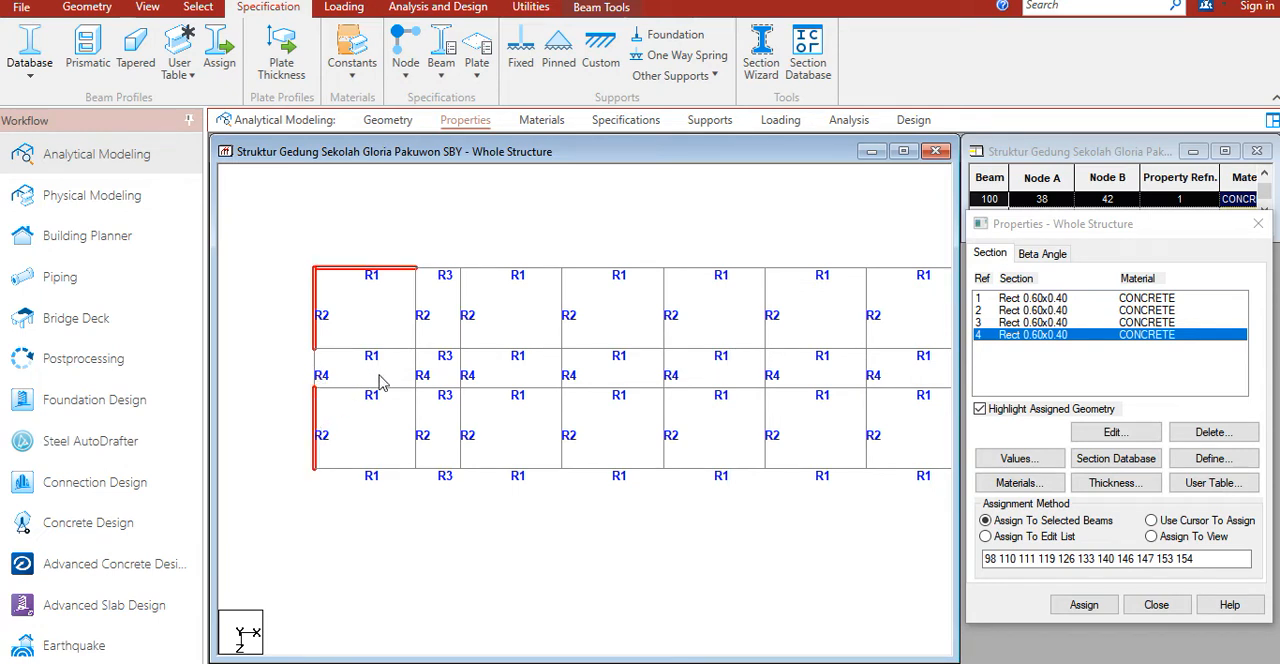
{"action": "left_click", "coordinate": [367, 475], "text": "ctrl"}
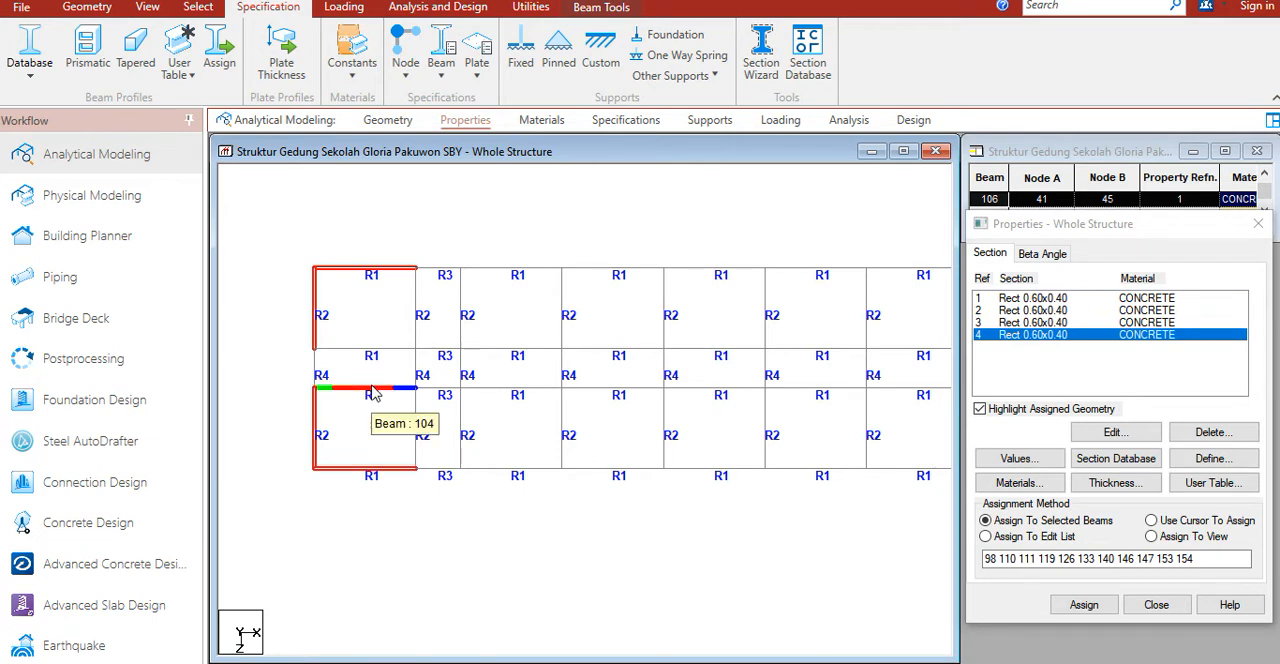
{"action": "left_click", "coordinate": [392, 349], "text": "ctrl"}
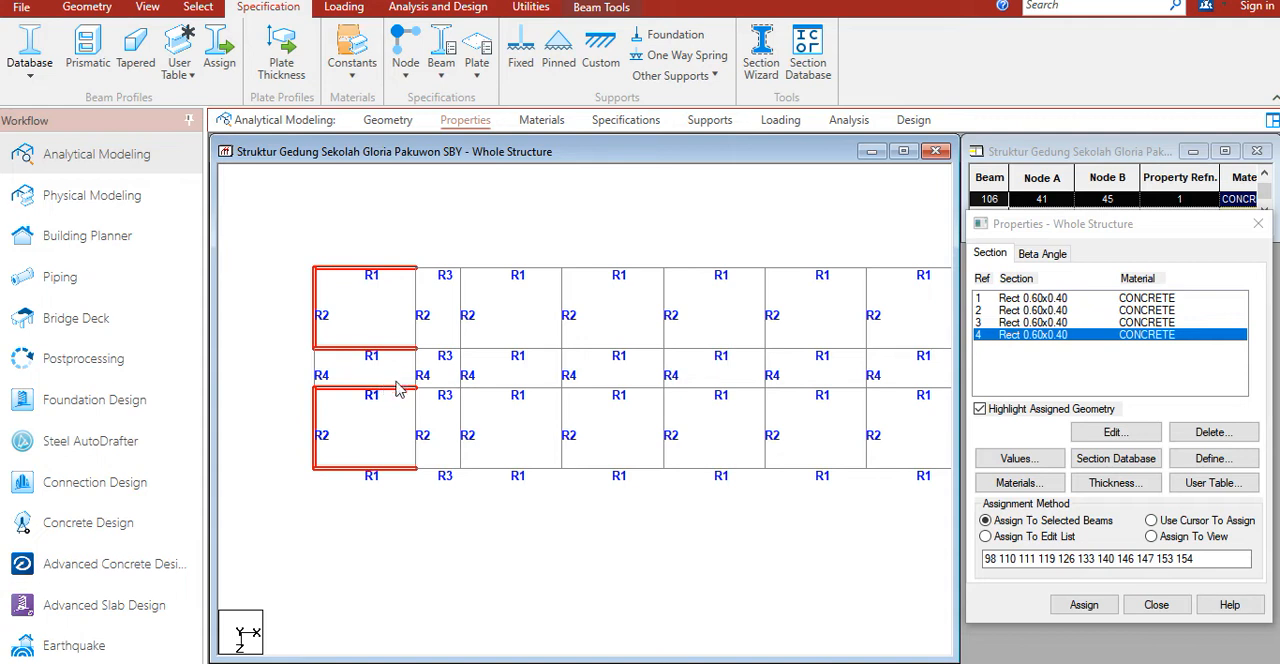
{"action": "left_click", "coordinate": [89, 8]}
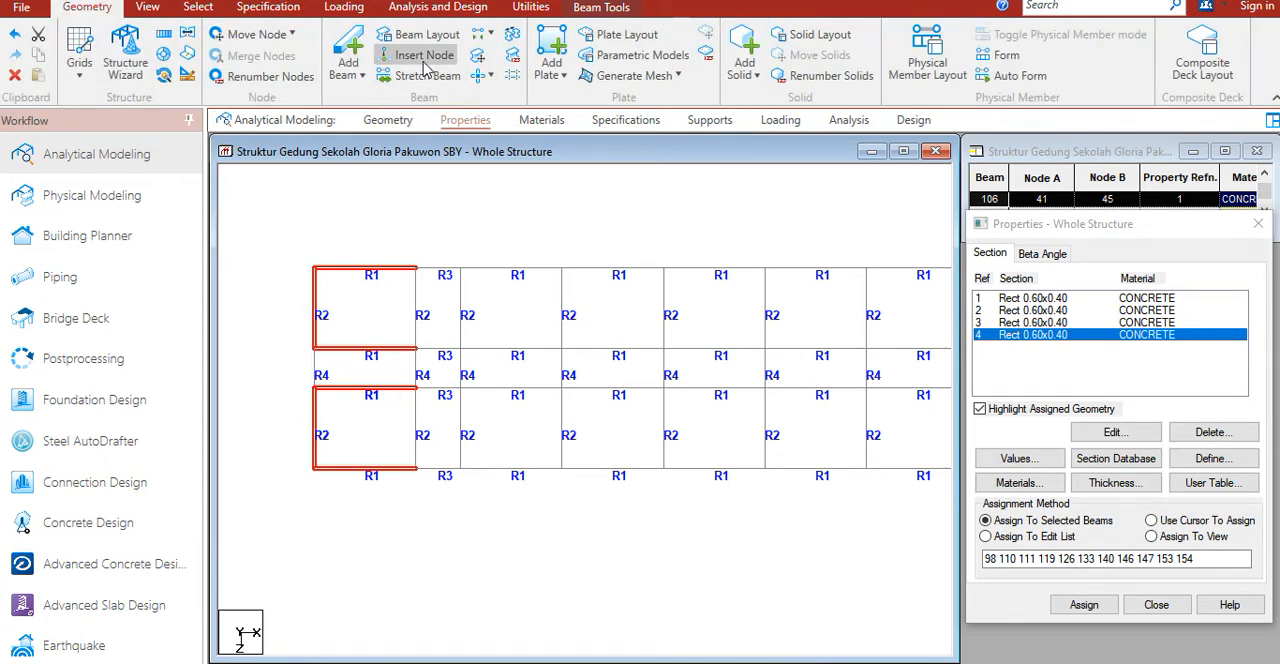
{"action": "left_click", "coordinate": [424, 58]}
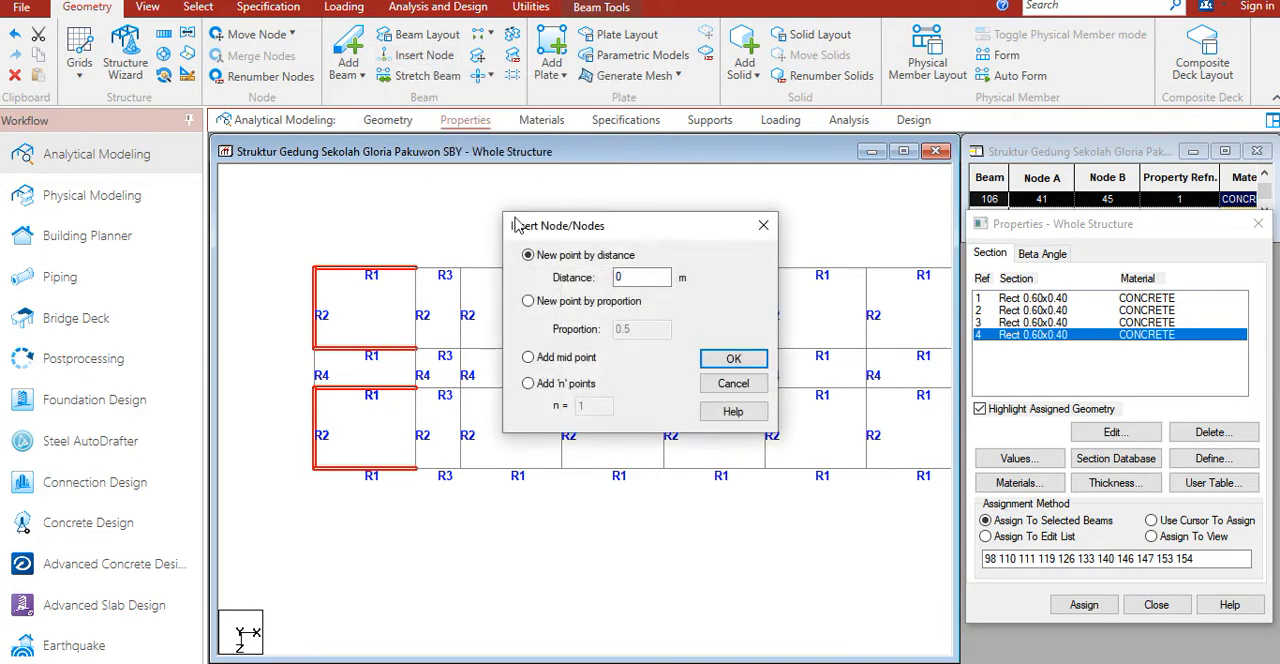
{"action": "left_click", "coordinate": [566, 366]}
{"action": "left_click", "coordinate": [742, 362]}
{"action": "left_click", "coordinate": [406, 251]}
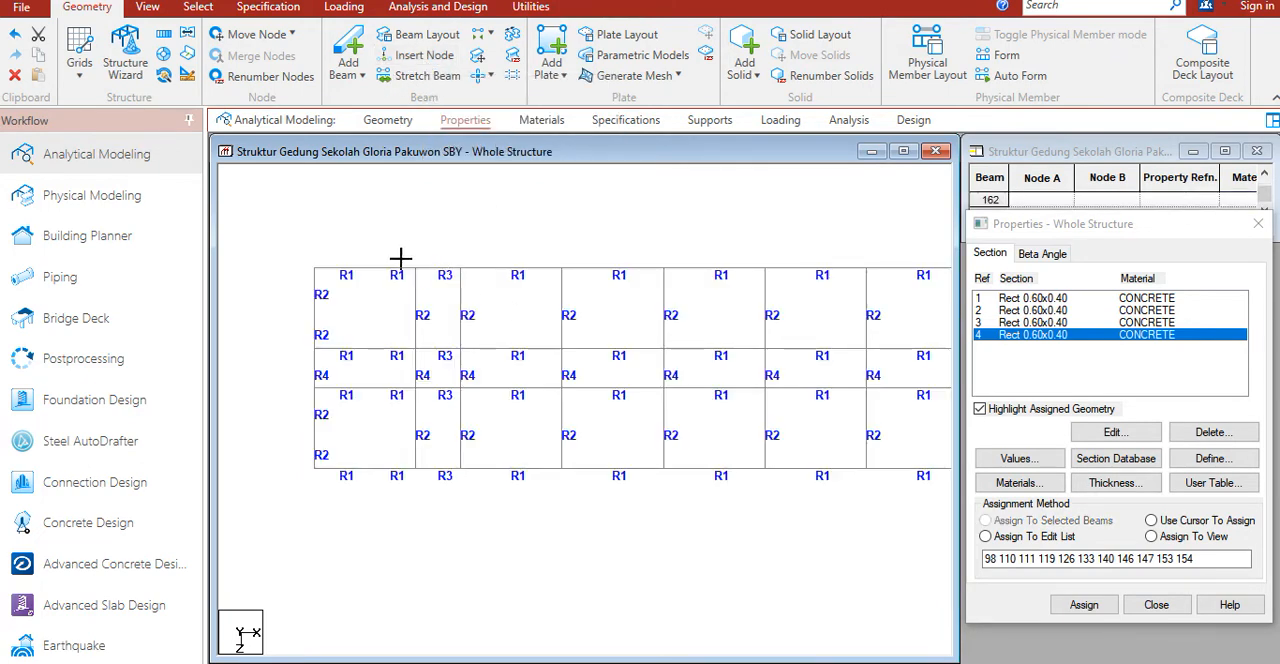
Step: Add vertical secondary beams through the midpoint nodes of the leftmost bay, from its lower edge beam up to its upper edge beam
{"action": "middle_click_drag", "start_coordinate": [376, 279], "coordinate": [460, 272]}
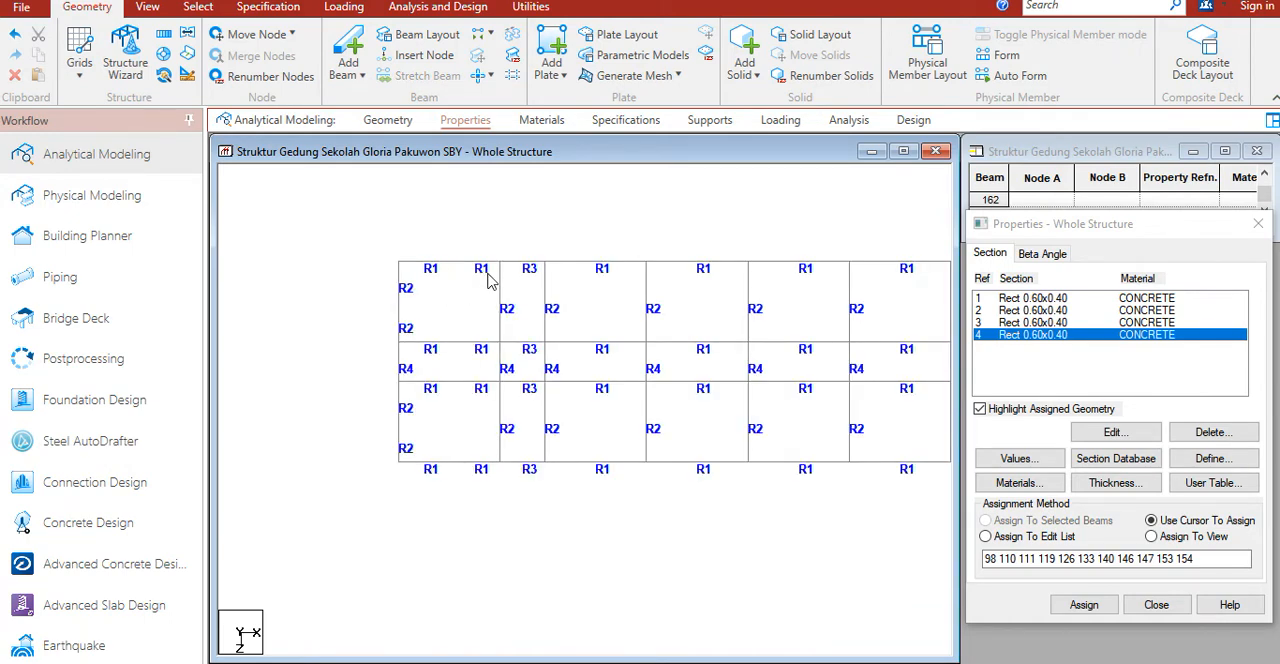
{"action": "right_click", "coordinate": [452, 217]}
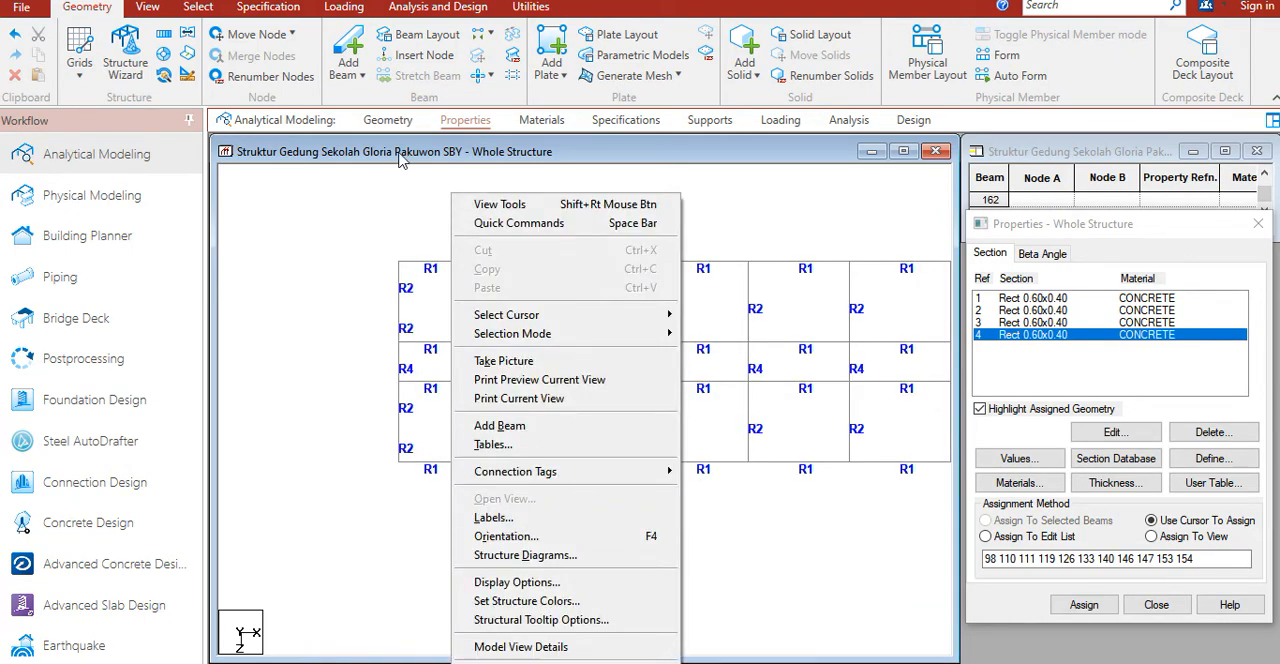
{"action": "left_click", "coordinate": [403, 210]}
{"action": "left_click", "coordinate": [386, 121]}
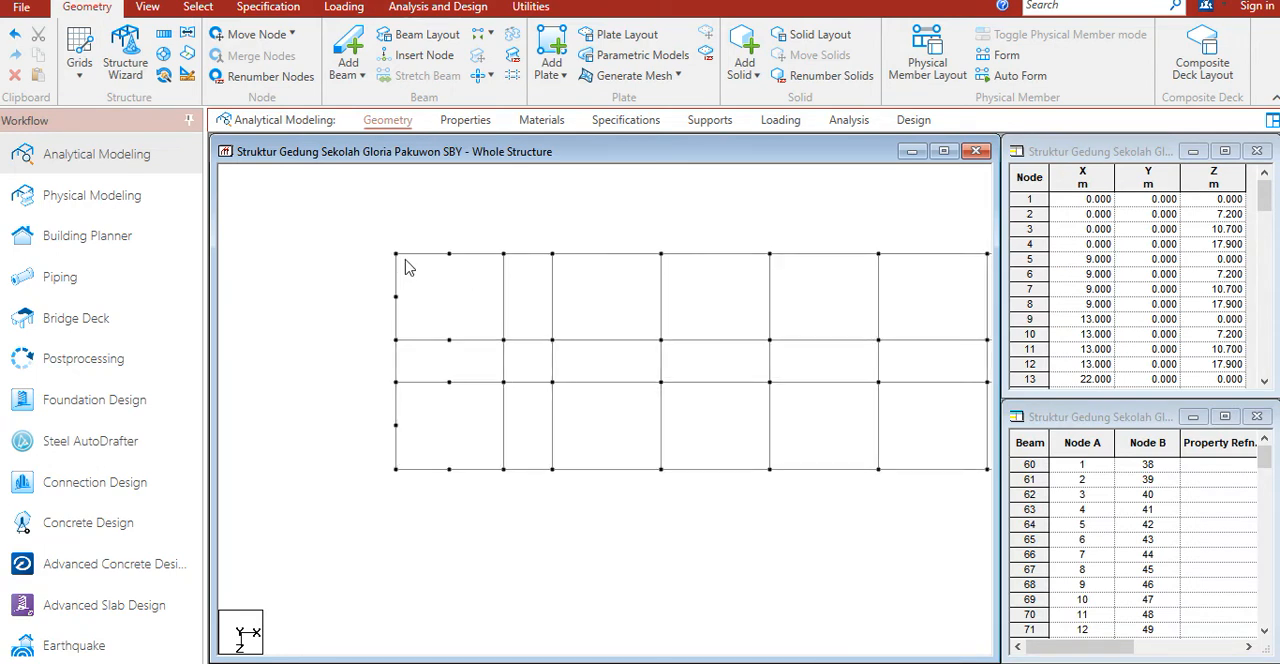
{"action": "middle_click_drag", "start_coordinate": [469, 321], "coordinate": [455, 335]}
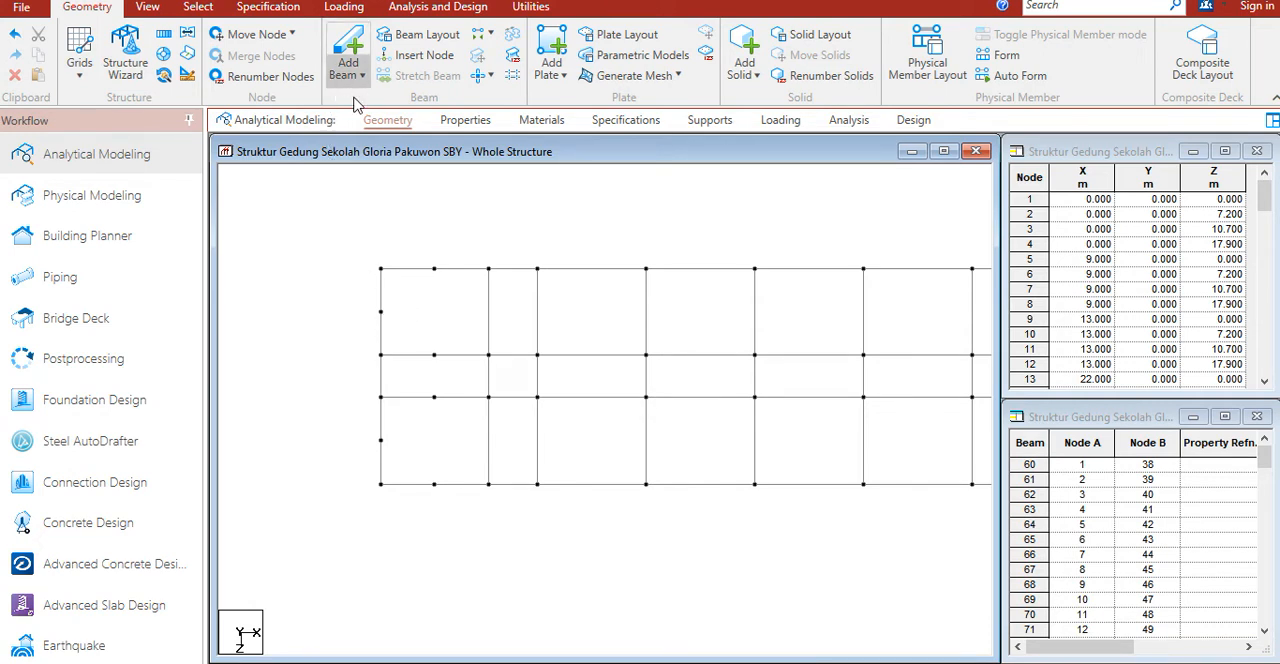
{"action": "left_click", "coordinate": [348, 52]}
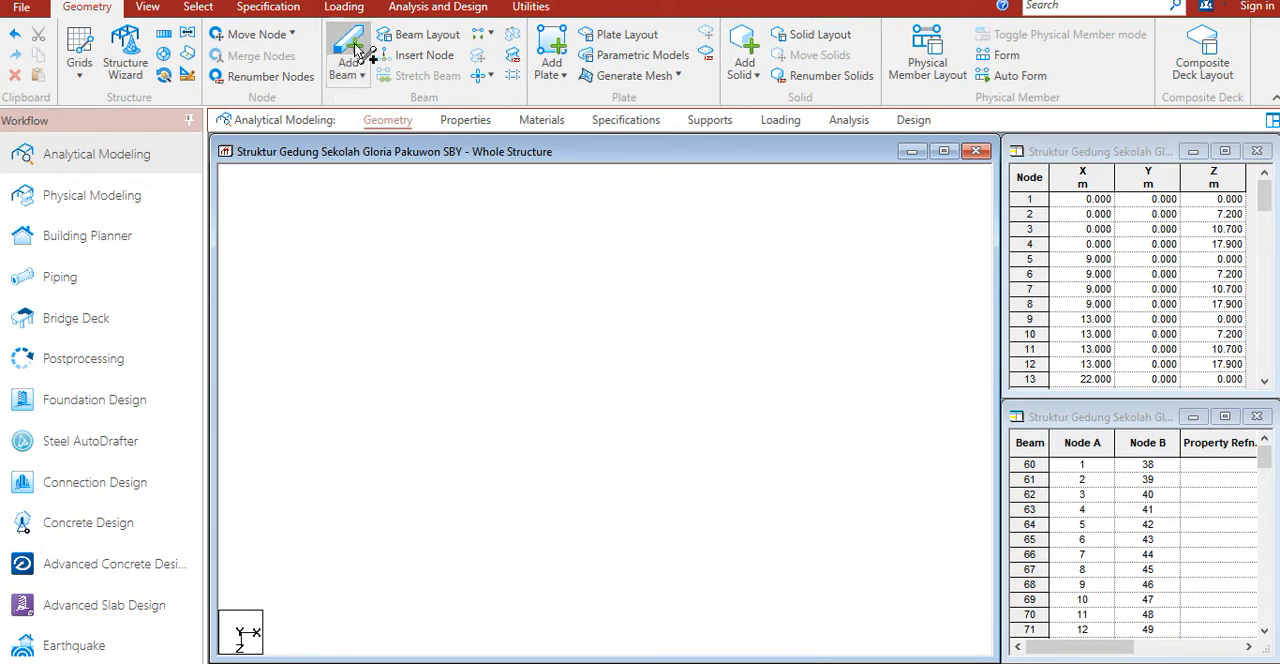
{"action": "left_click", "coordinate": [434, 484]}
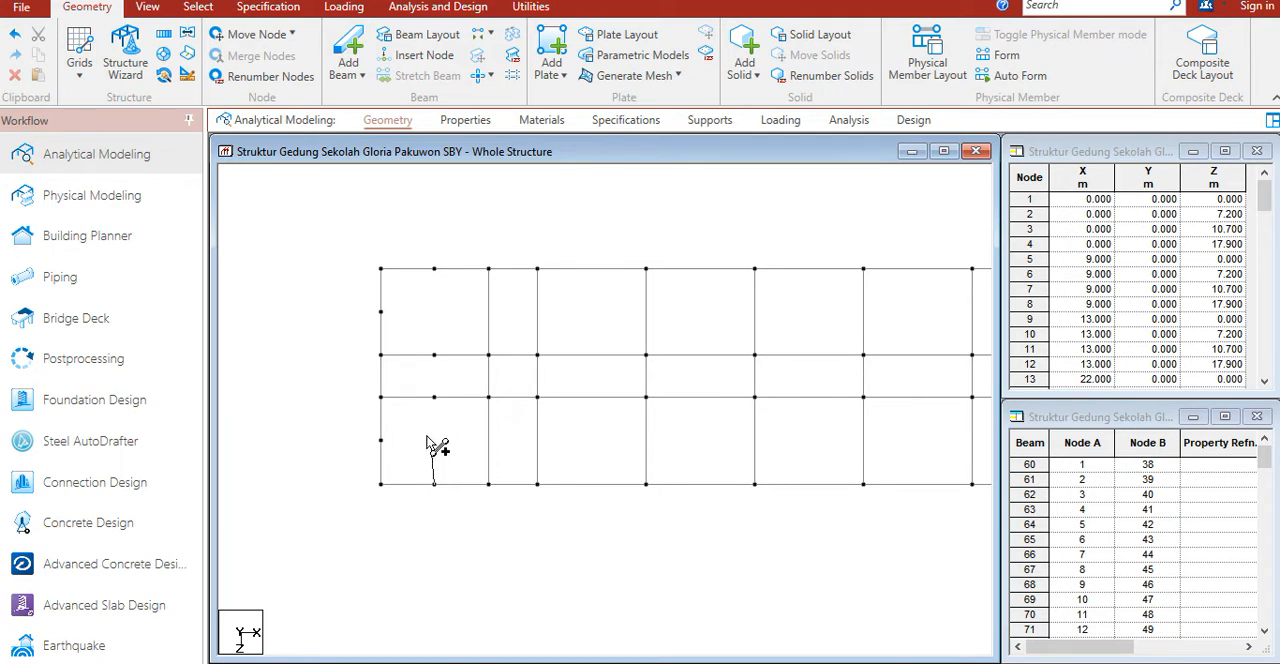
{"action": "left_click", "coordinate": [434, 397]}
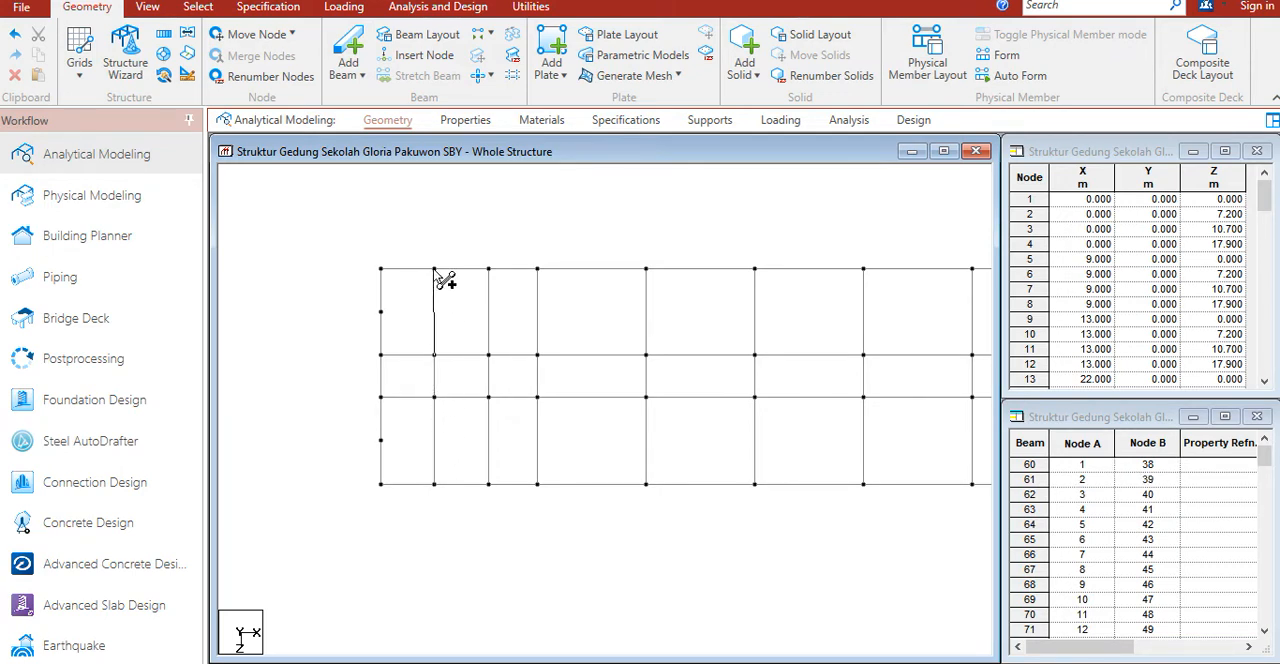
Step: Add horizontal perpendicular-intersection beams from the two outer midpoint nodes across the leftmost bay to its inner vertical beams
{"action": "left_click", "coordinate": [354, 80]}
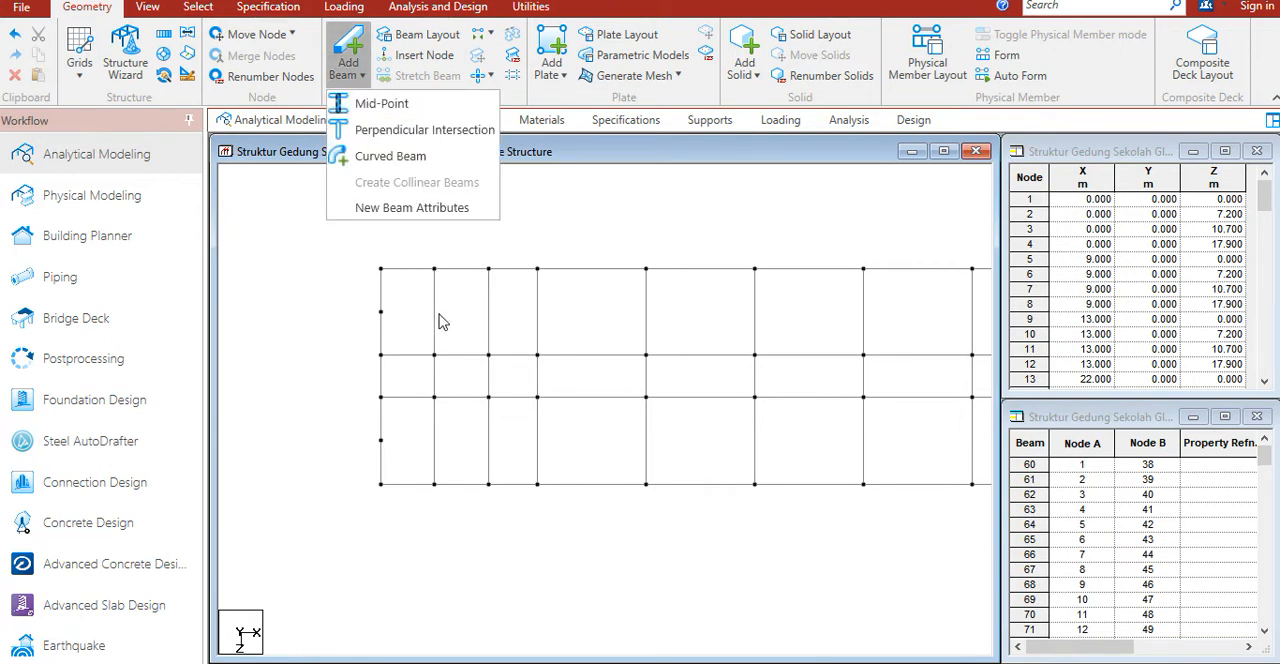
{"action": "left_click", "coordinate": [393, 131]}
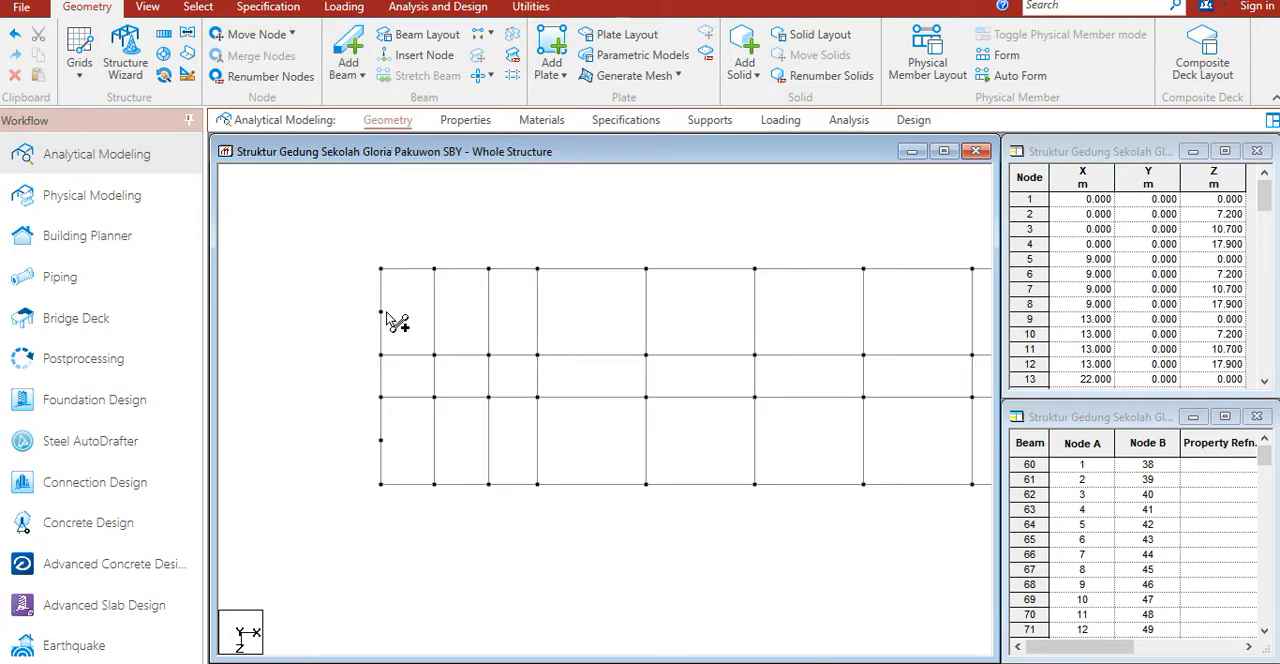
{"action": "left_click", "coordinate": [381, 312]}
{"action": "left_click", "coordinate": [434, 312]}
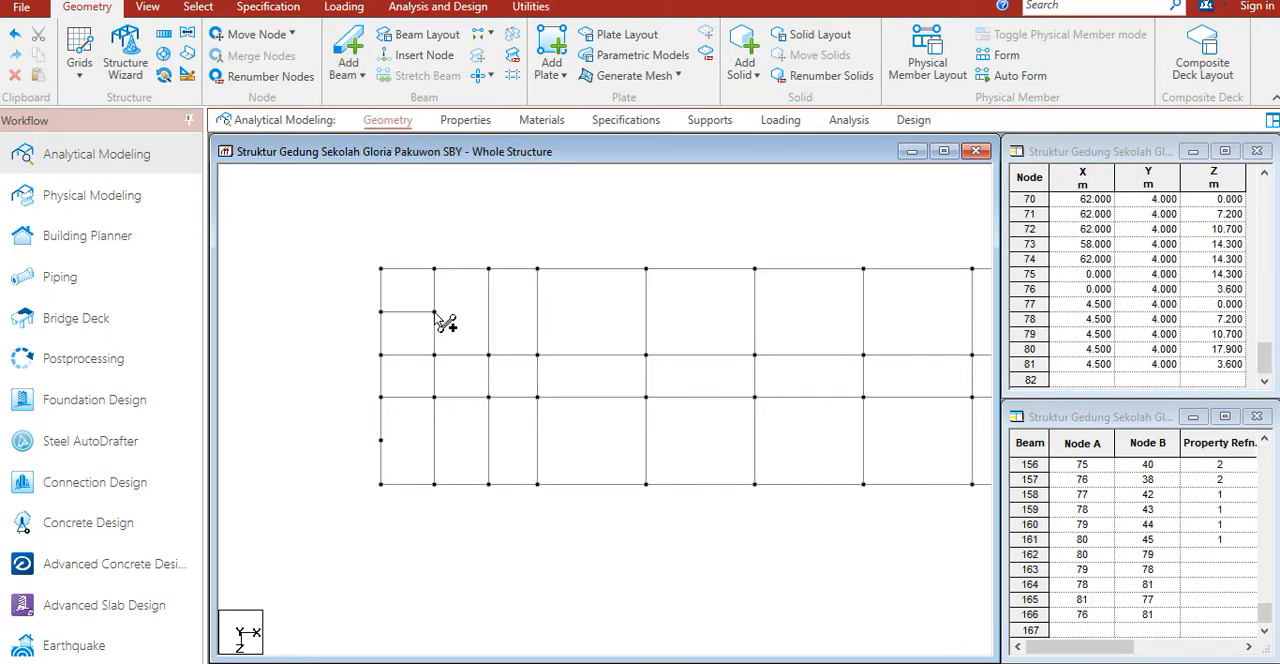
{"action": "left_click", "coordinate": [488, 312]}
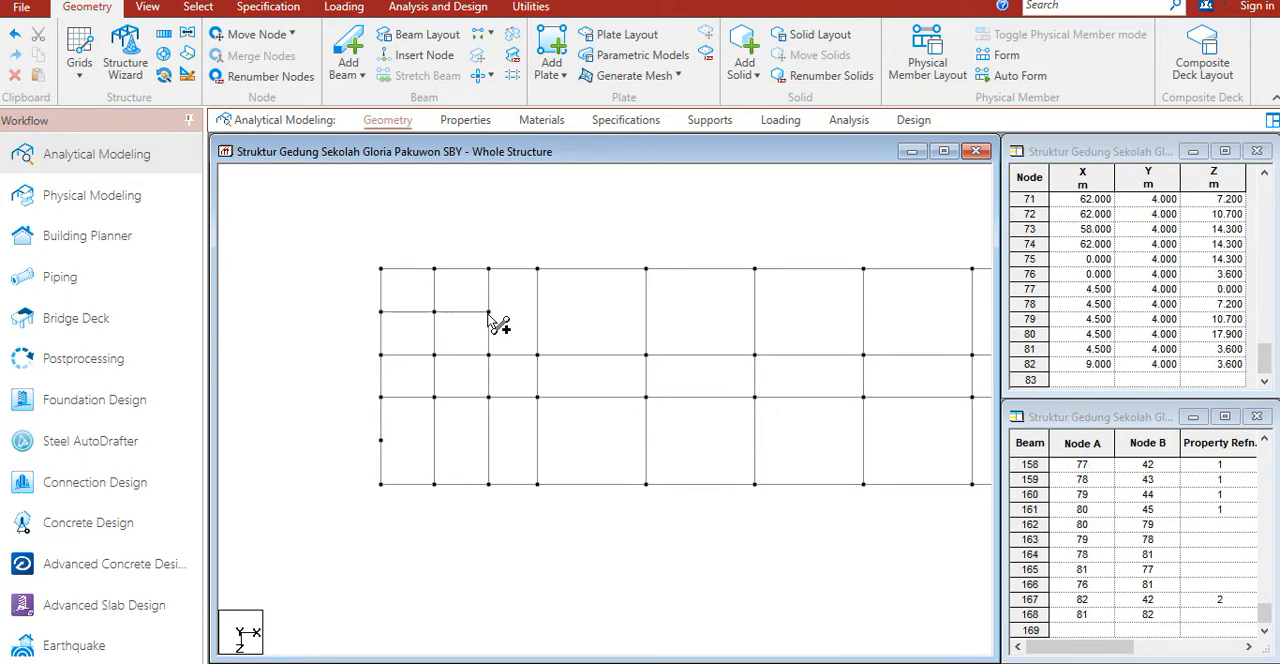
{"action": "left_click", "coordinate": [381, 440]}
{"action": "left_click", "coordinate": [434, 440]}
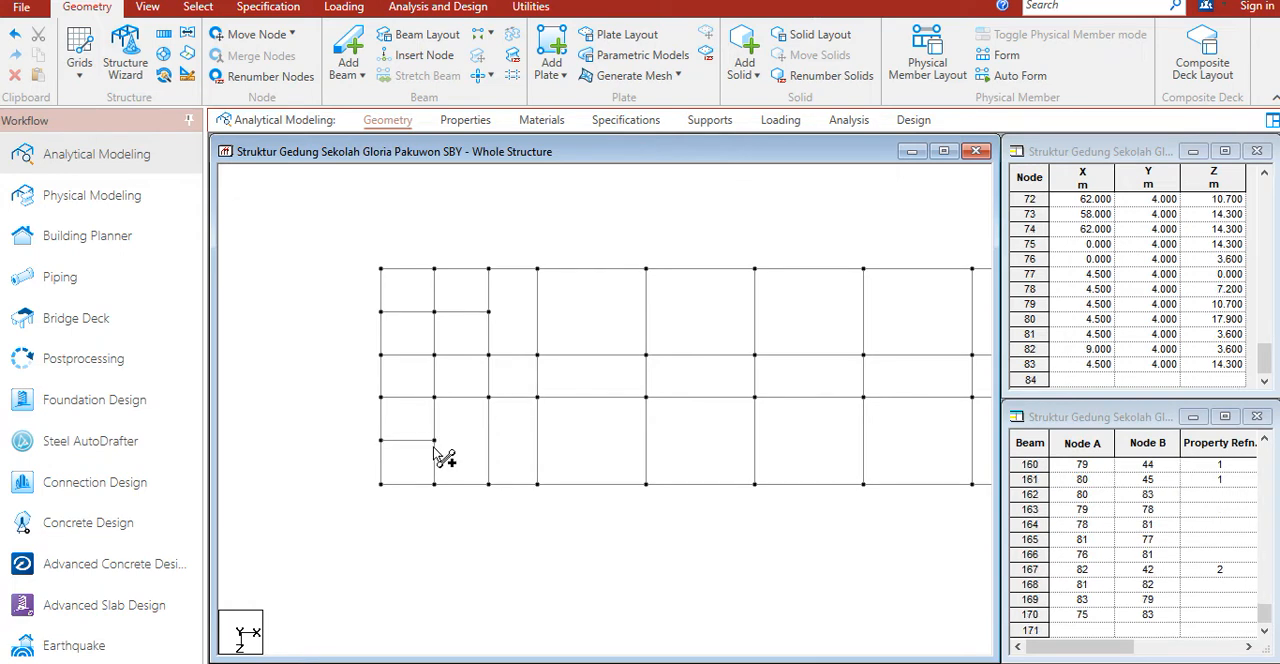
{"action": "left_click", "coordinate": [488, 440]}
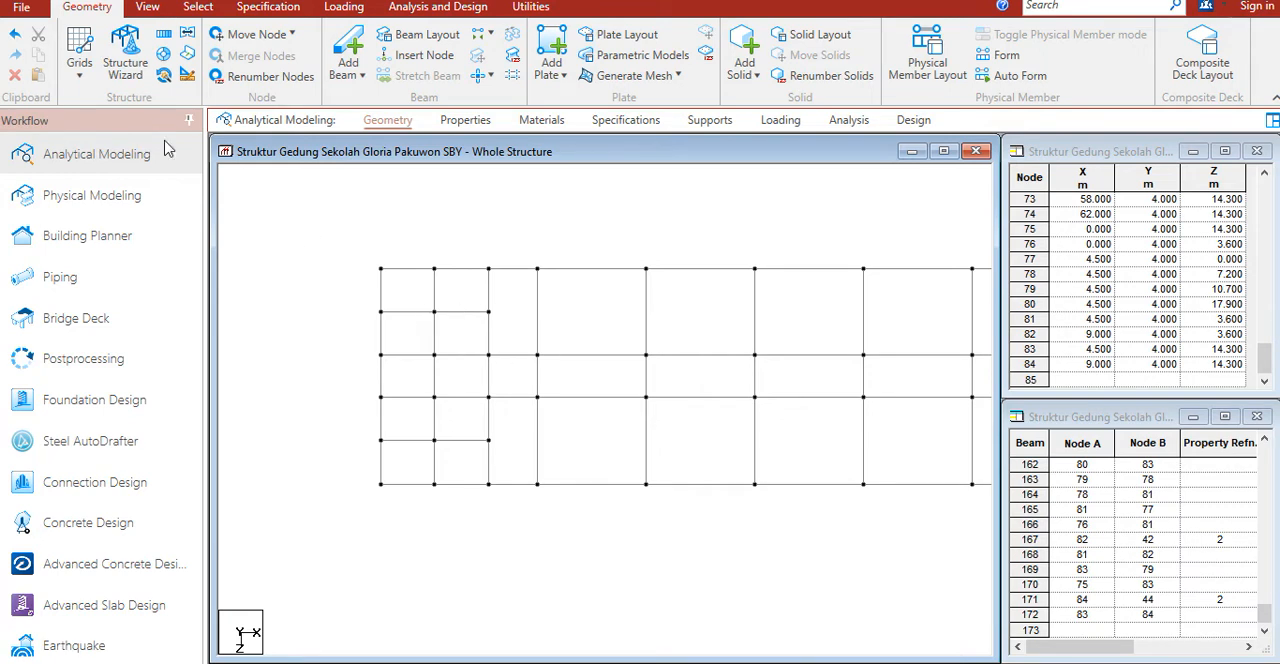
Step: Extend the upper horizontal secondary beam across the narrow second bay with a perpendicular-intersection beam
{"action": "left_click", "coordinate": [349, 68]}
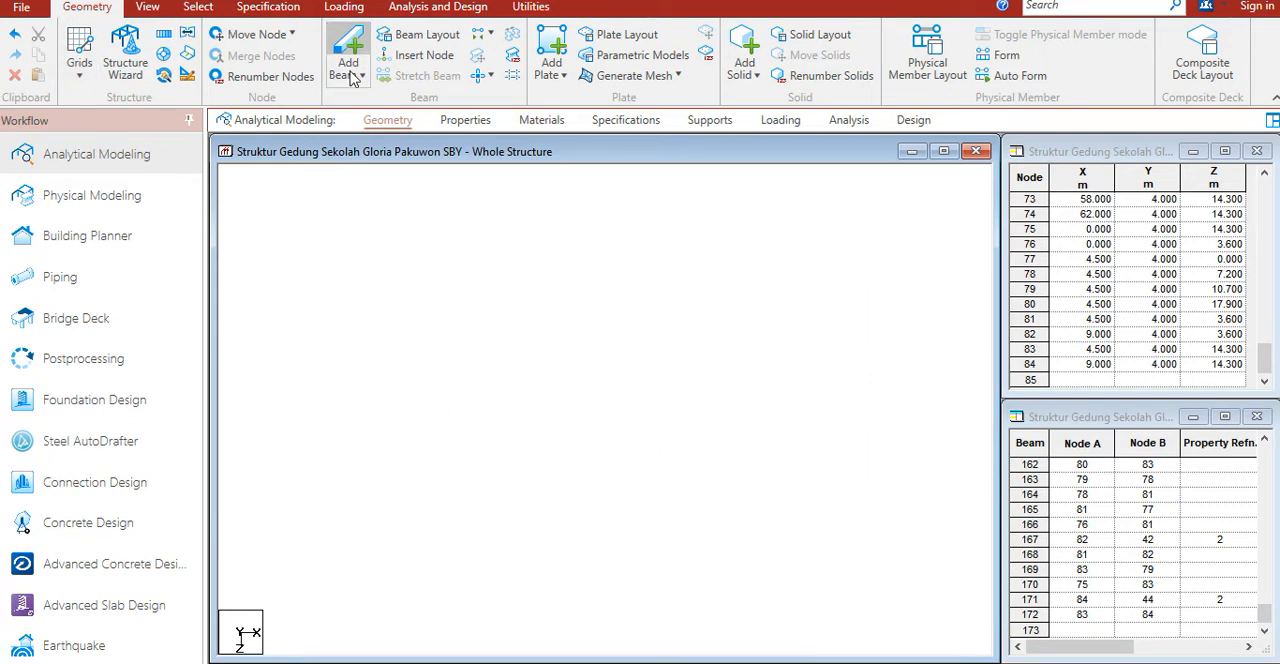
{"action": "left_click", "coordinate": [351, 74]}
{"action": "left_click", "coordinate": [373, 131]}
{"action": "left_click", "coordinate": [497, 313]}
{"action": "left_click", "coordinate": [540, 318]}
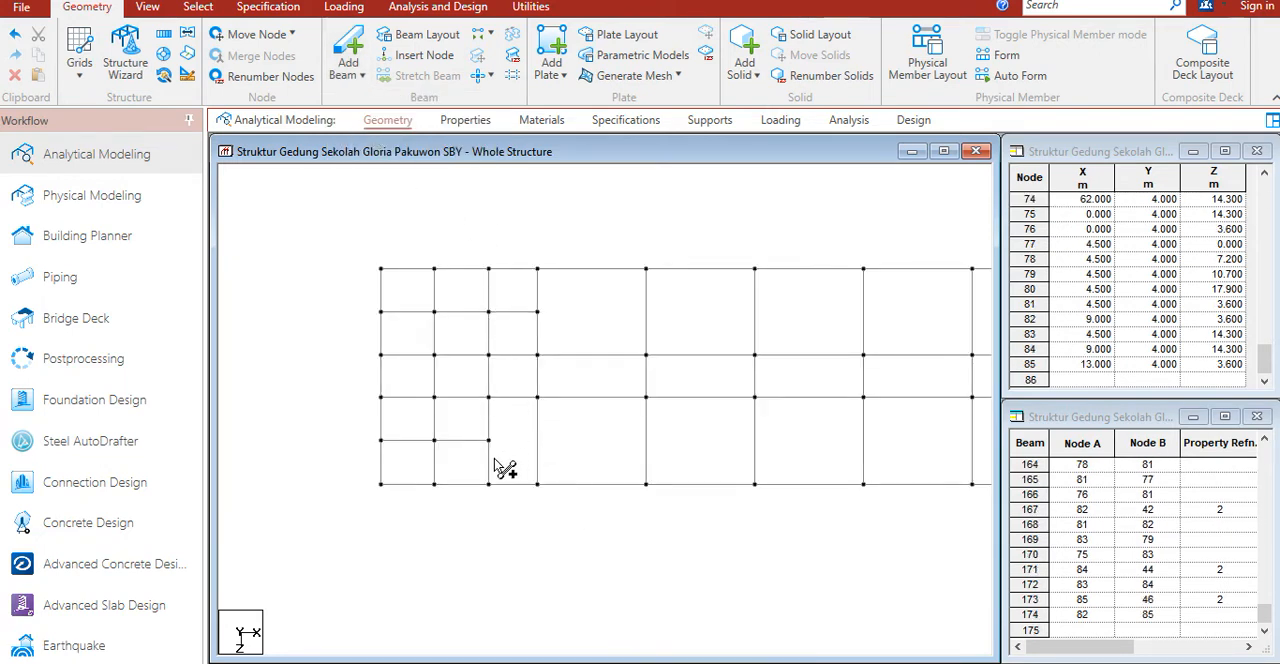
{"action": "middle_click_drag", "start_coordinate": [790, 409], "coordinate": [571, 421]}
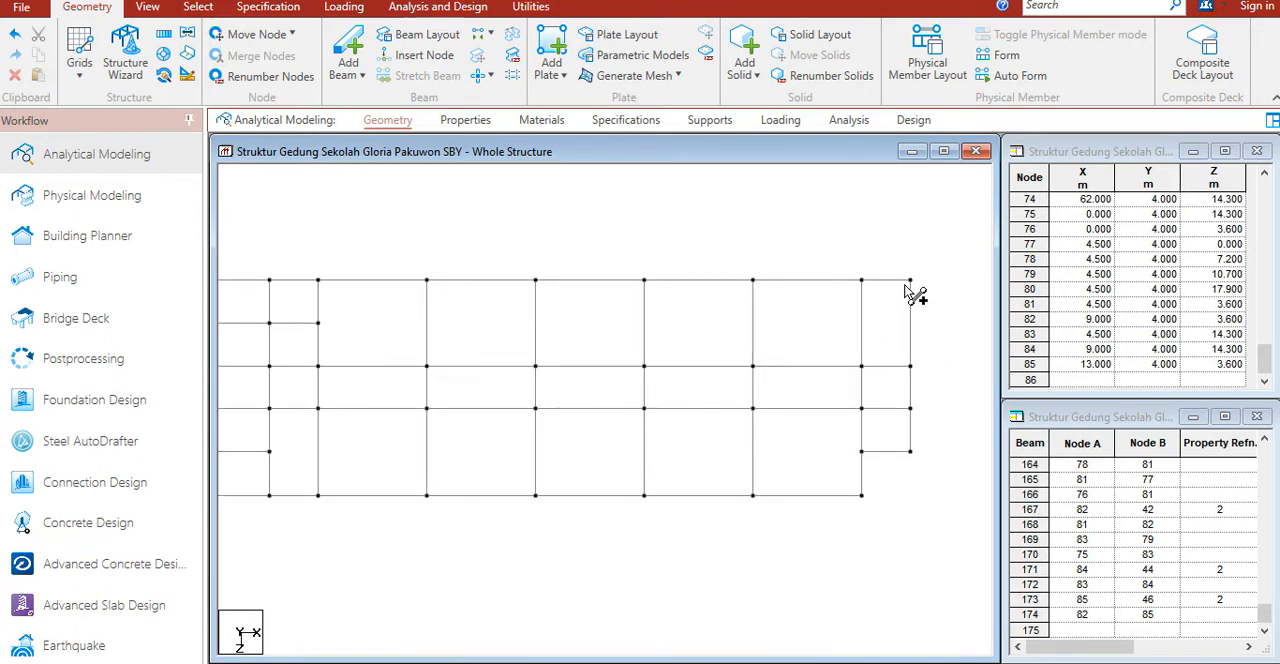
{"action": "middle_click_drag", "start_coordinate": [438, 412], "coordinate": [771, 383]}
{"action": "middle_click_drag", "start_coordinate": [574, 350], "coordinate": [586, 364]}
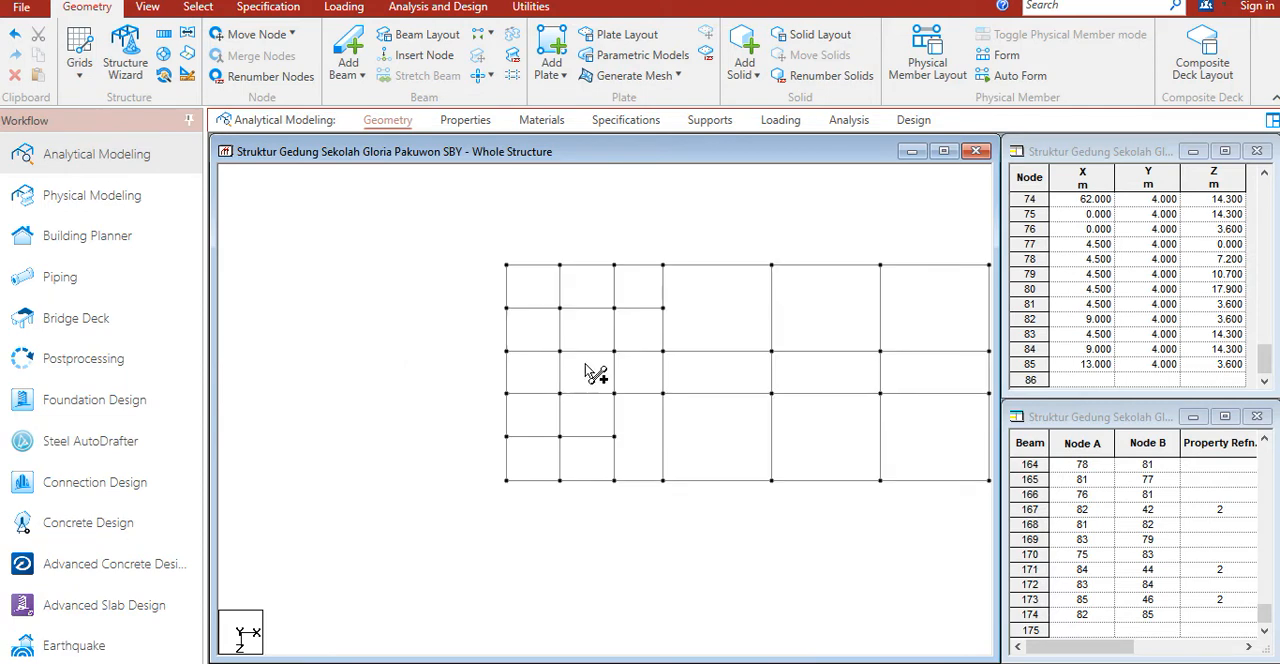
Step: Select all the new secondary beams, create a beam group named balok_b5 and associate it with the selected geometry
{"action": "scroll", "coordinate": [608, 355], "scroll_direction": "up", "scroll_amount": 1}
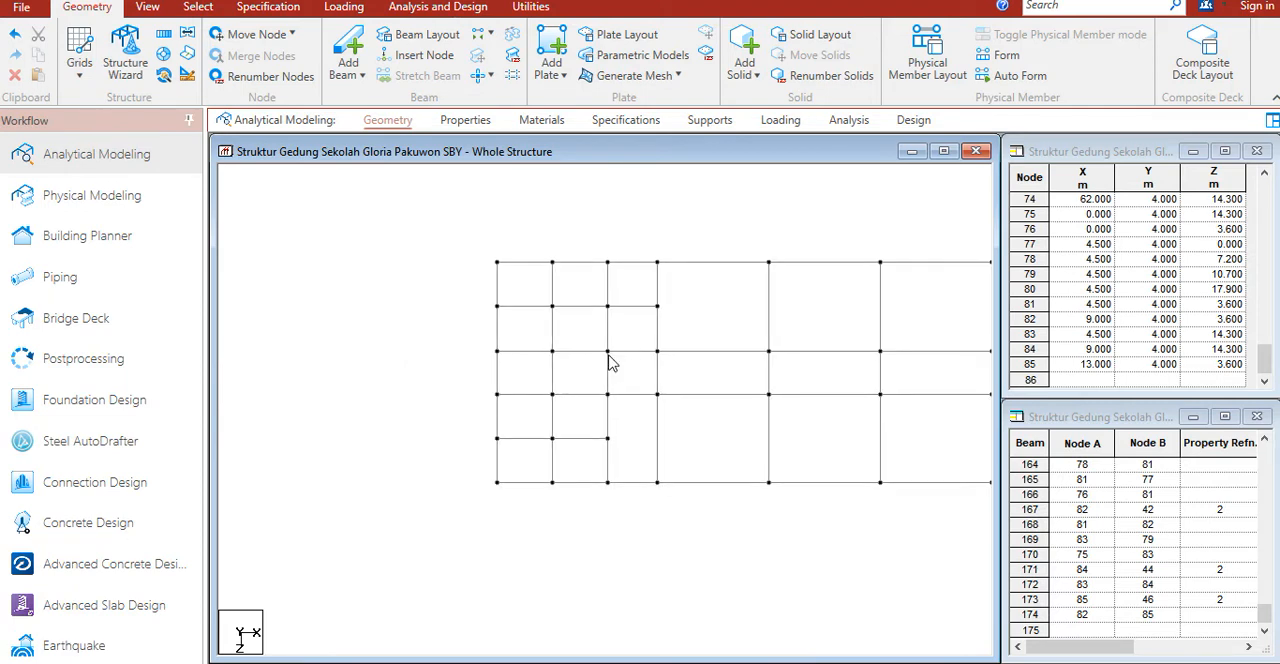
{"action": "left_click", "coordinate": [553, 307]}
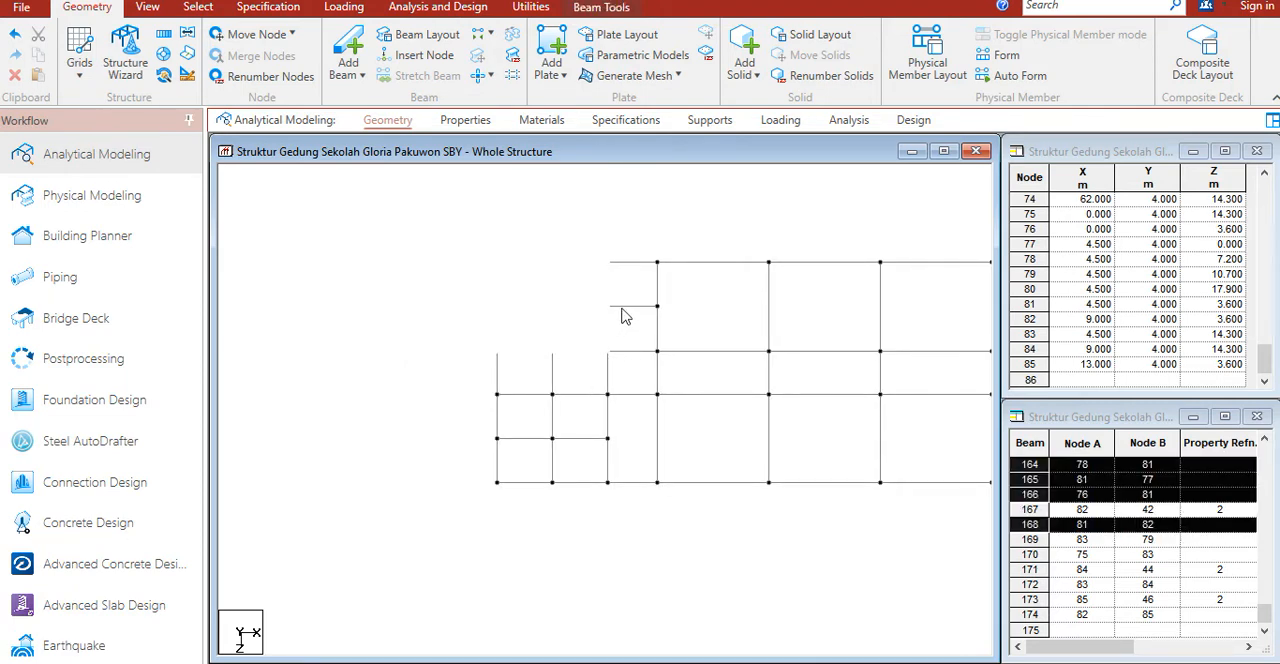
{"action": "left_click", "coordinate": [555, 376], "text": "ctrl"}
{"action": "left_click", "coordinate": [554, 438], "text": "ctrl"}
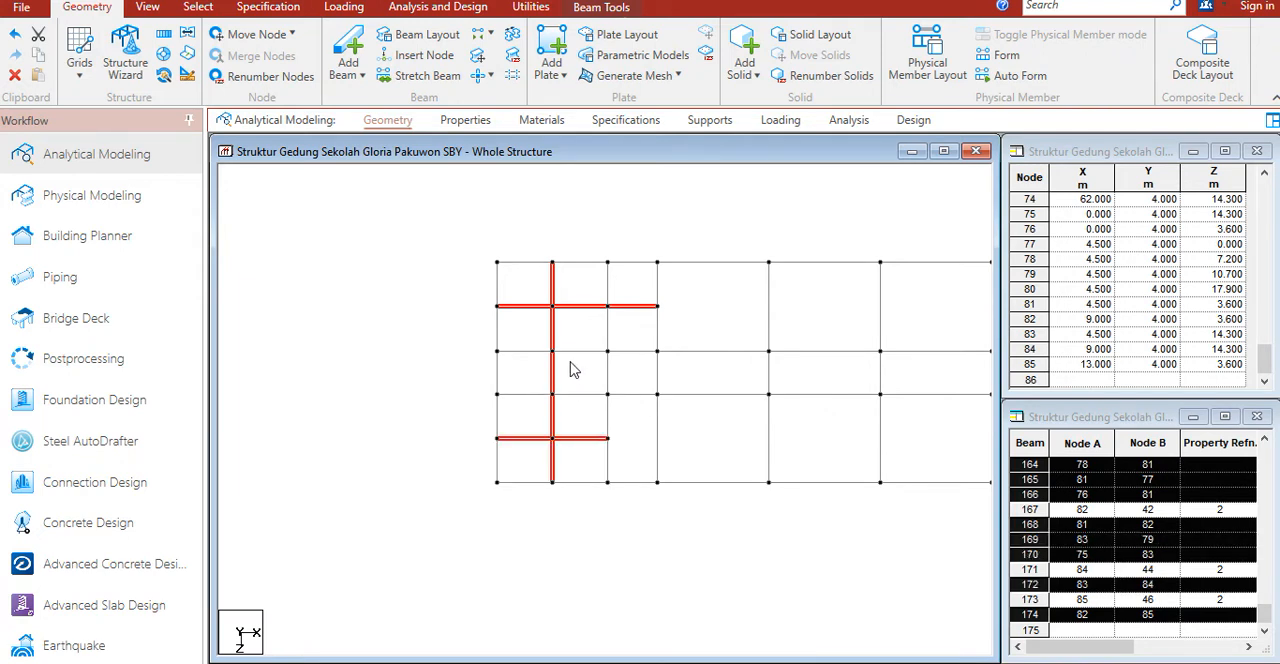
{"action": "key", "text": "ctrl+g"}
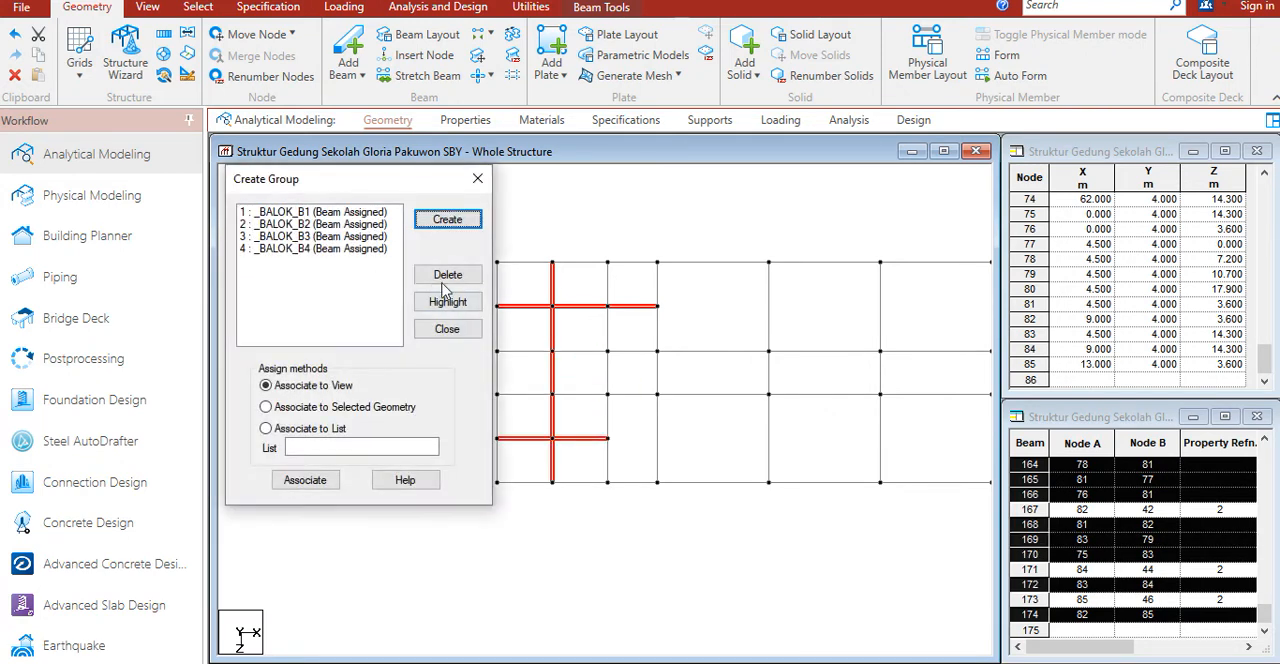
{"action": "left_click", "coordinate": [447, 221]}
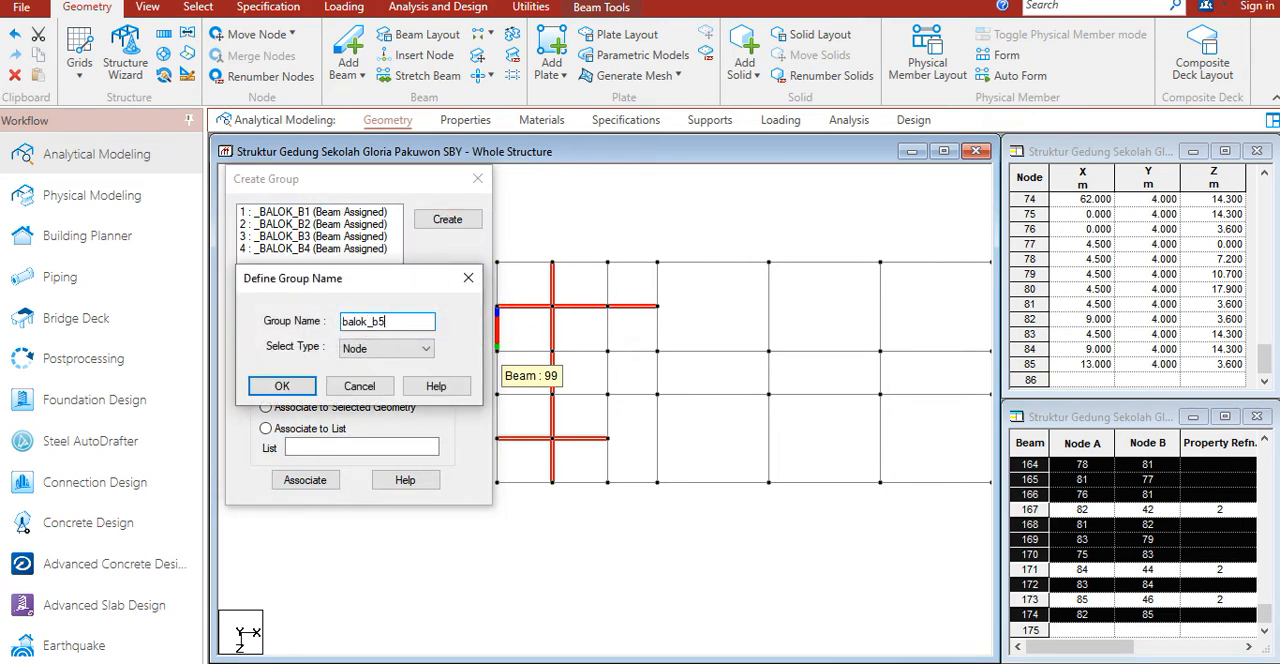
{"action": "left_click", "coordinate": [386, 348]}
{"action": "left_click", "coordinate": [372, 374]}
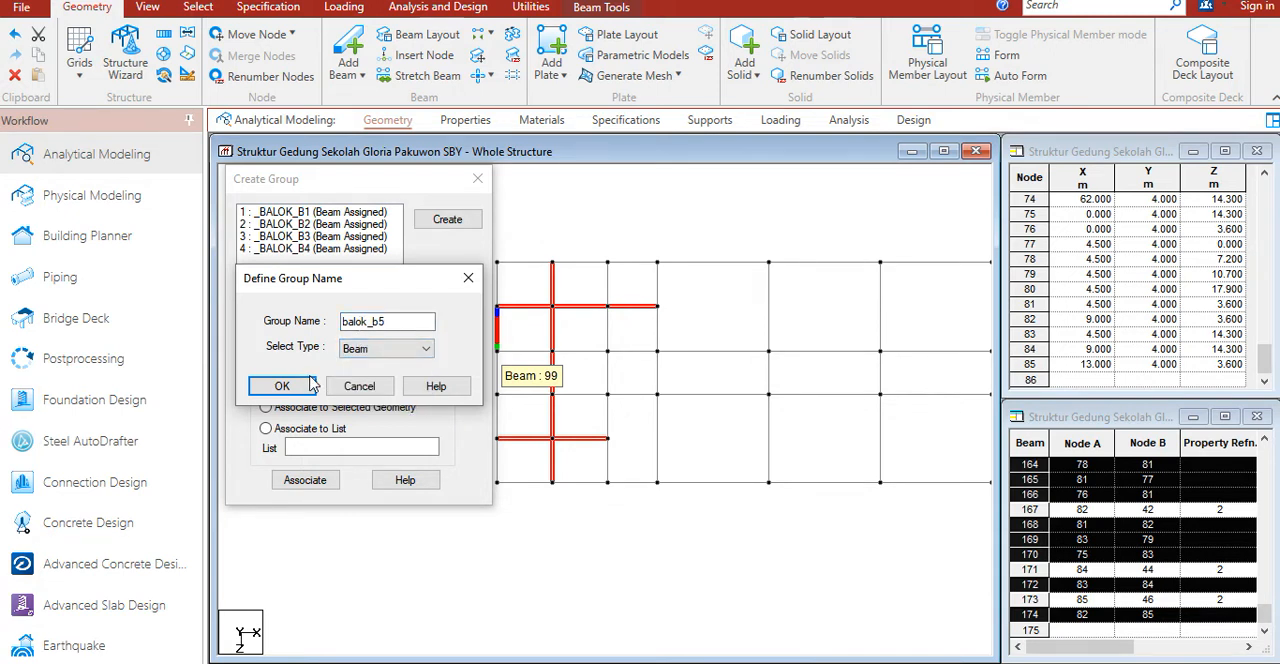
{"action": "left_click", "coordinate": [282, 386]}
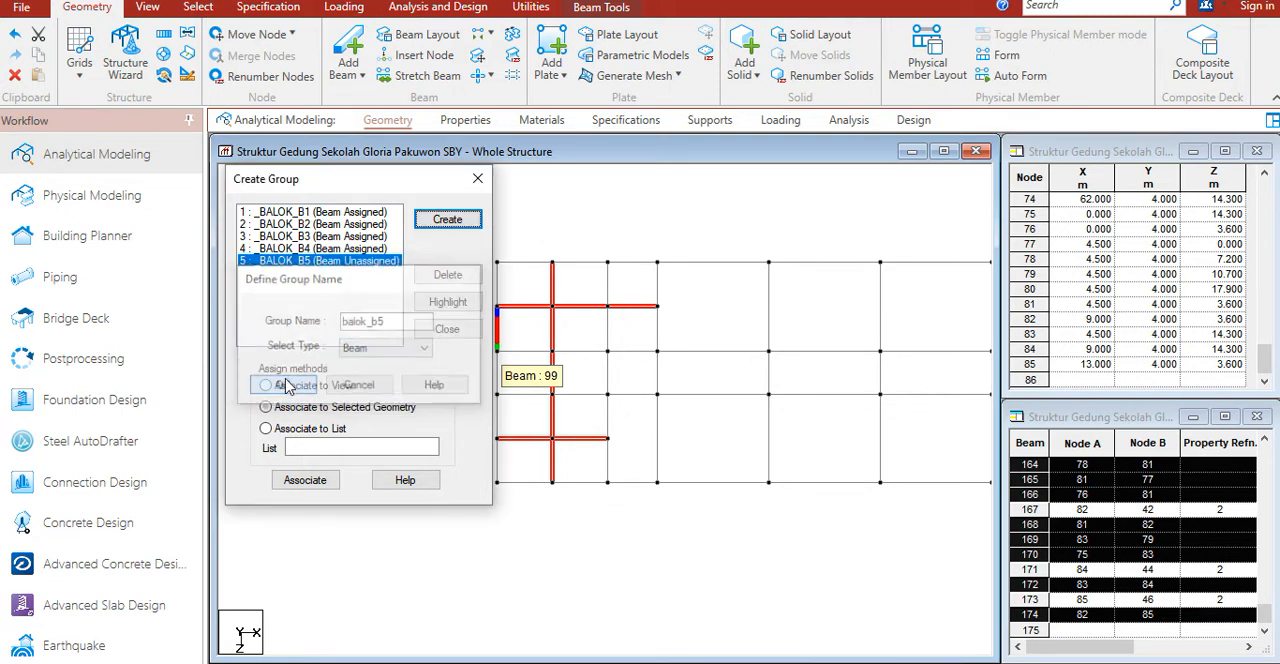
{"action": "left_click", "coordinate": [312, 481]}
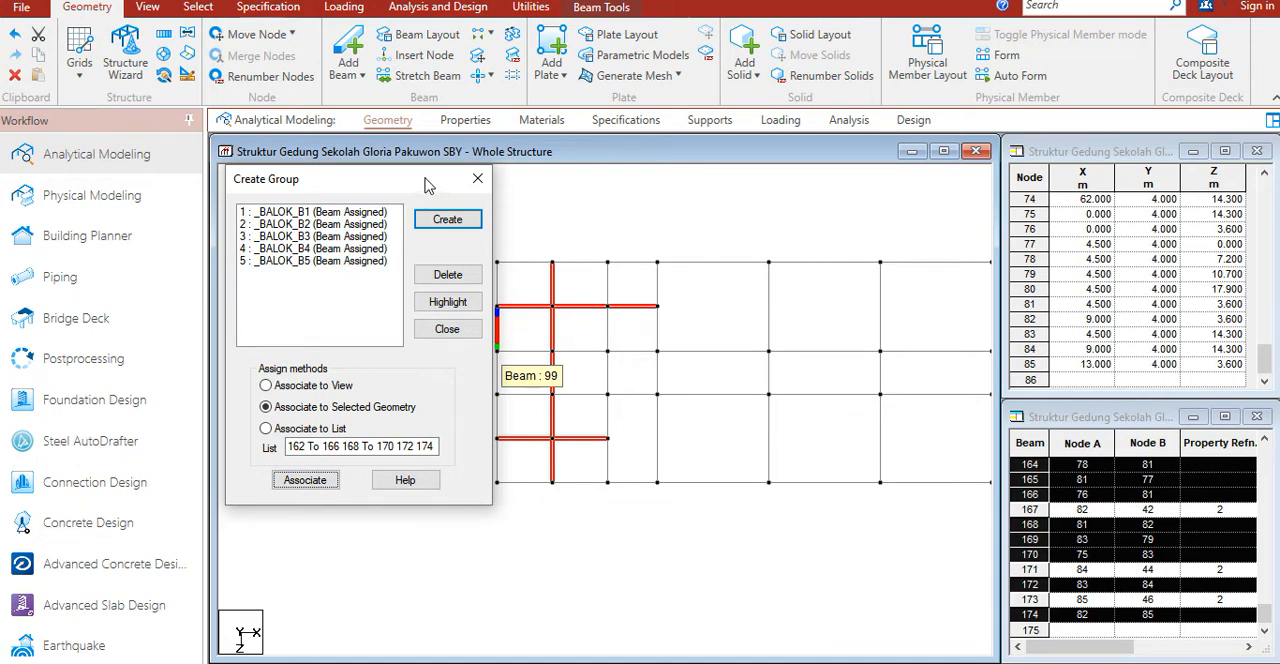
{"action": "left_click_drag", "start_coordinate": [430, 181], "coordinate": [375, 203]}
{"action": "left_click", "coordinate": [392, 203]}
Step: Define a rectangular concrete section with YD 0.45 m and ZD 0.30 m and add it to the section list
{"action": "left_click", "coordinate": [543, 314]}
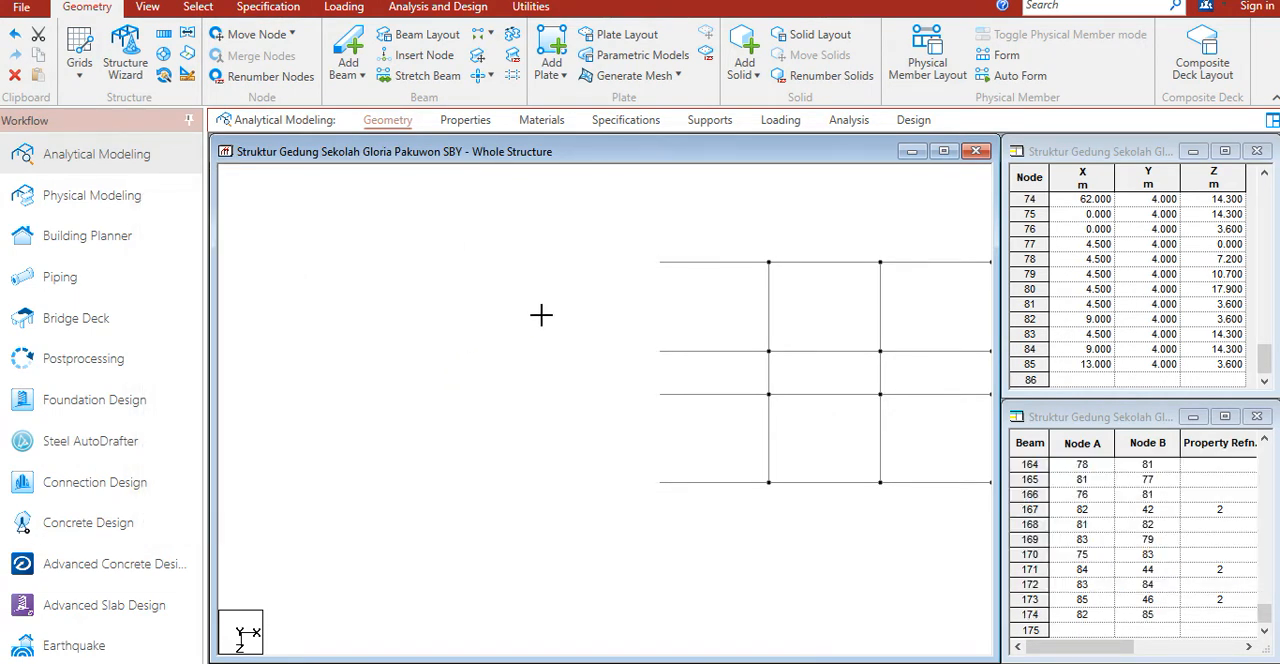
{"action": "left_click", "coordinate": [553, 307]}
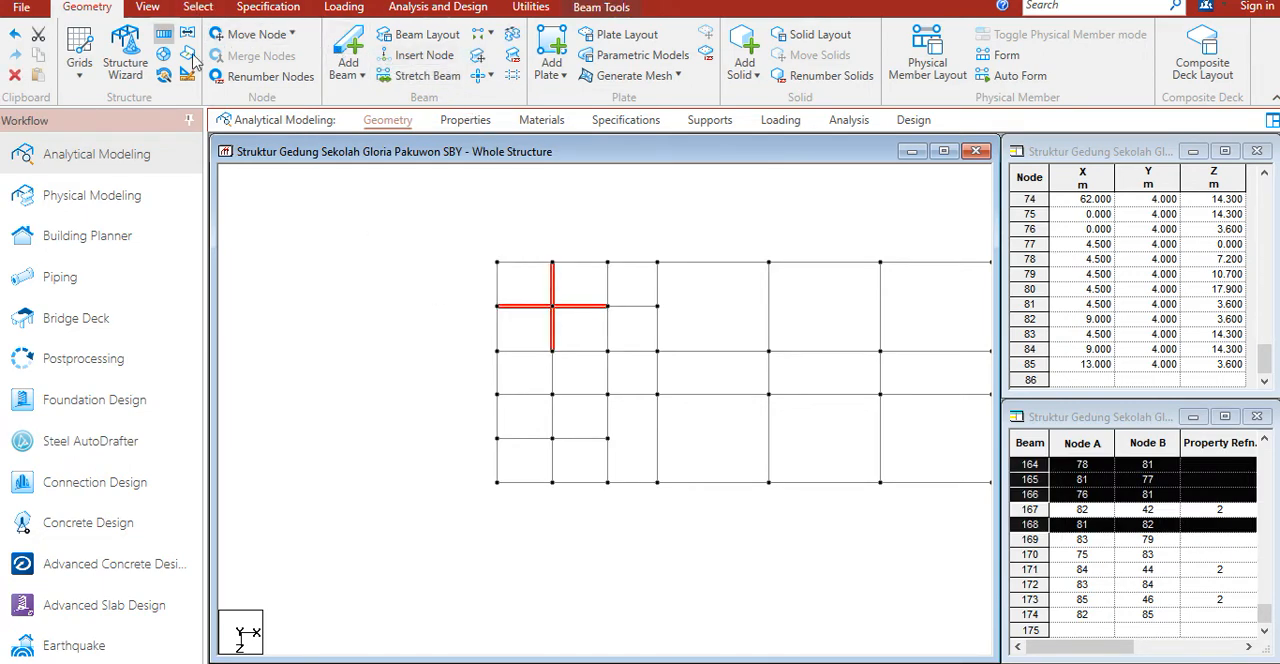
{"action": "left_click", "coordinate": [452, 121]}
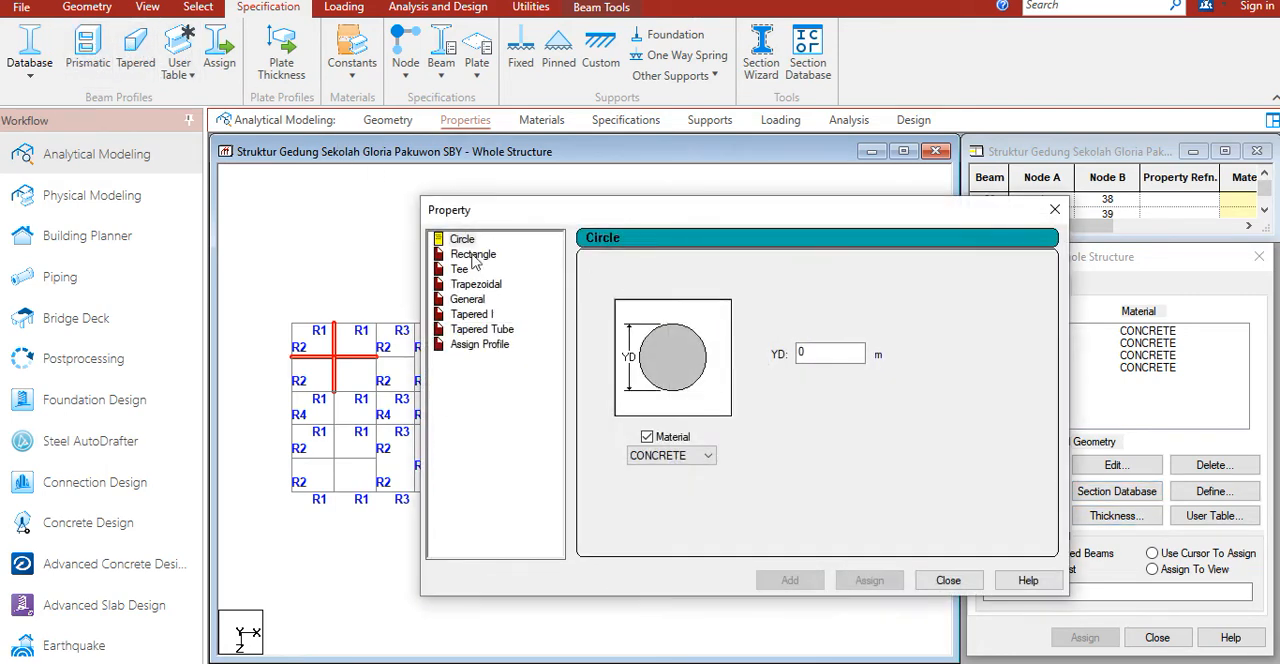
{"action": "left_click", "coordinate": [474, 256]}
{"action": "left_click", "coordinate": [824, 342]}
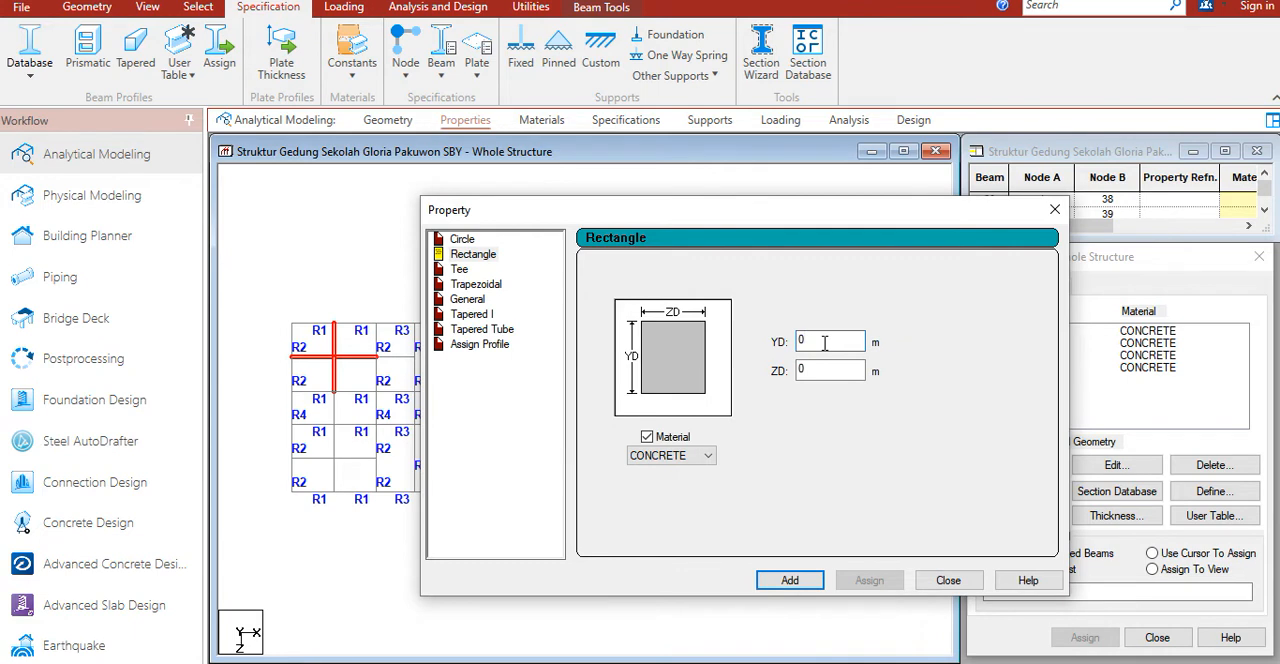
{"action": "type", "text": ".45"}
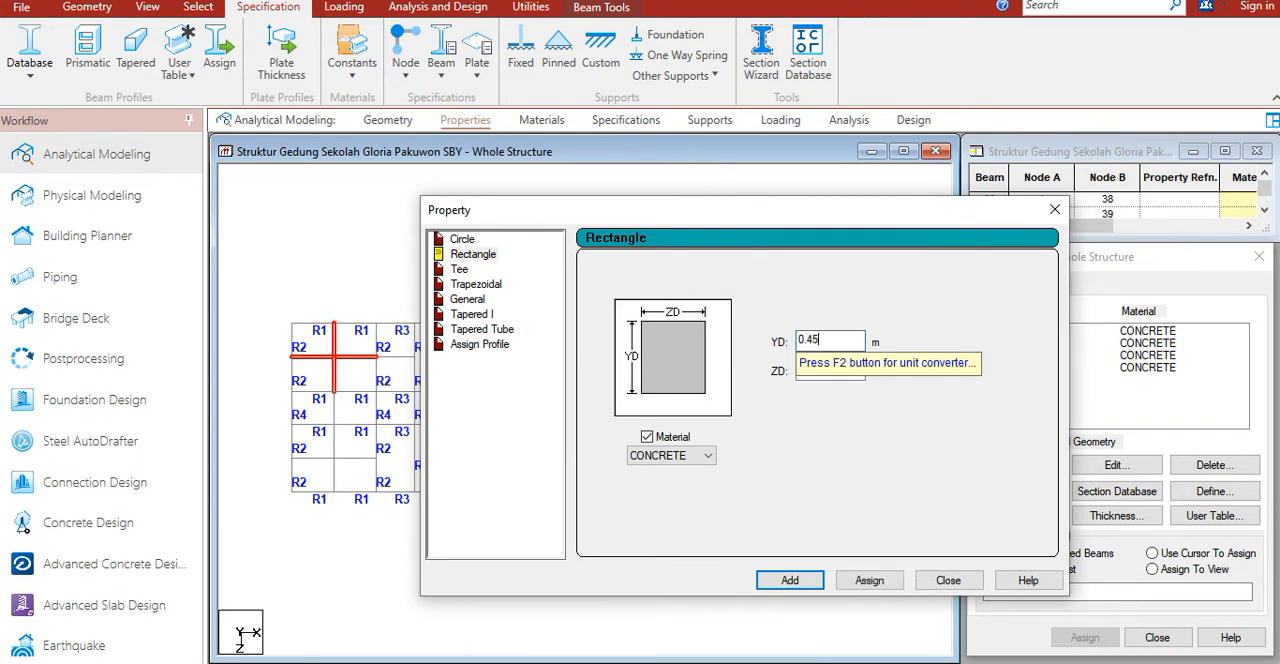
{"action": "left_click", "coordinate": [831, 366]}
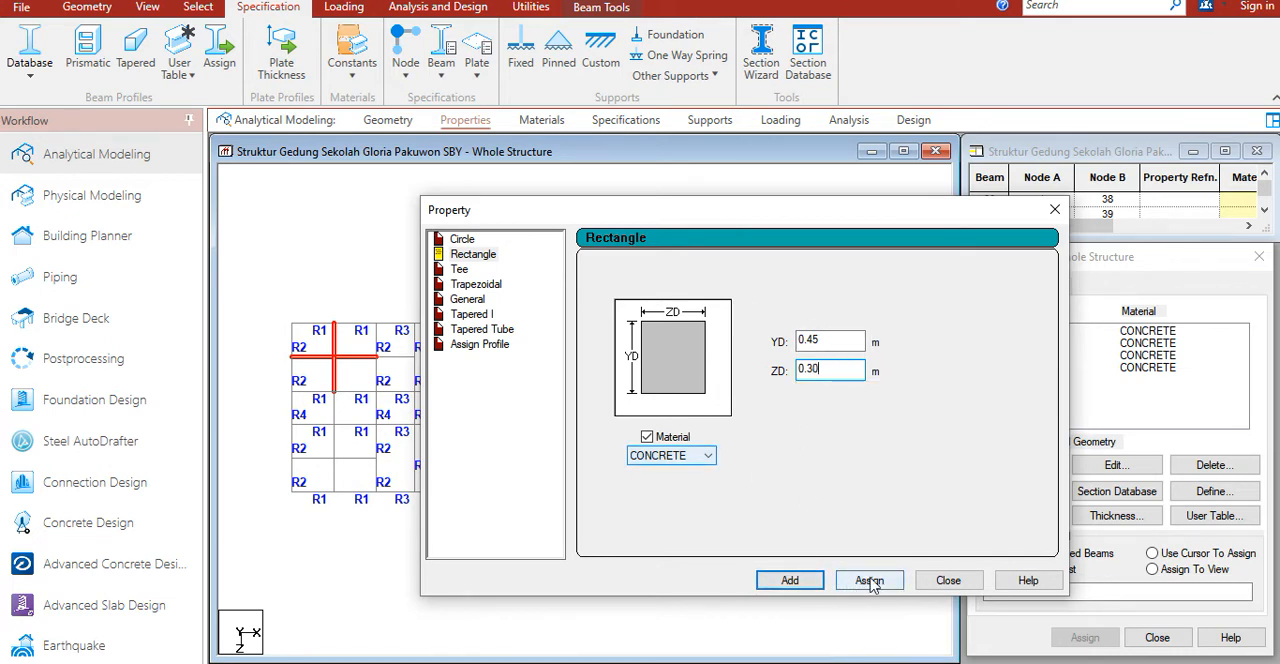
{"action": "left_click", "coordinate": [789, 581]}
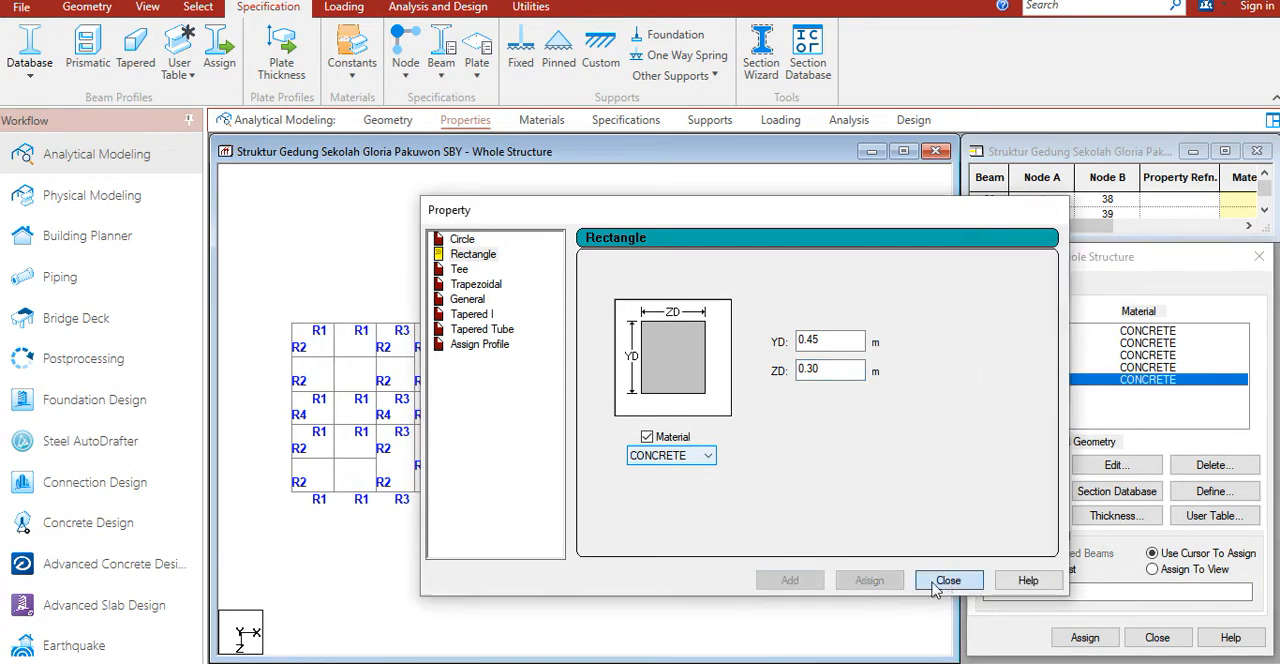
{"action": "left_click", "coordinate": [946, 581]}
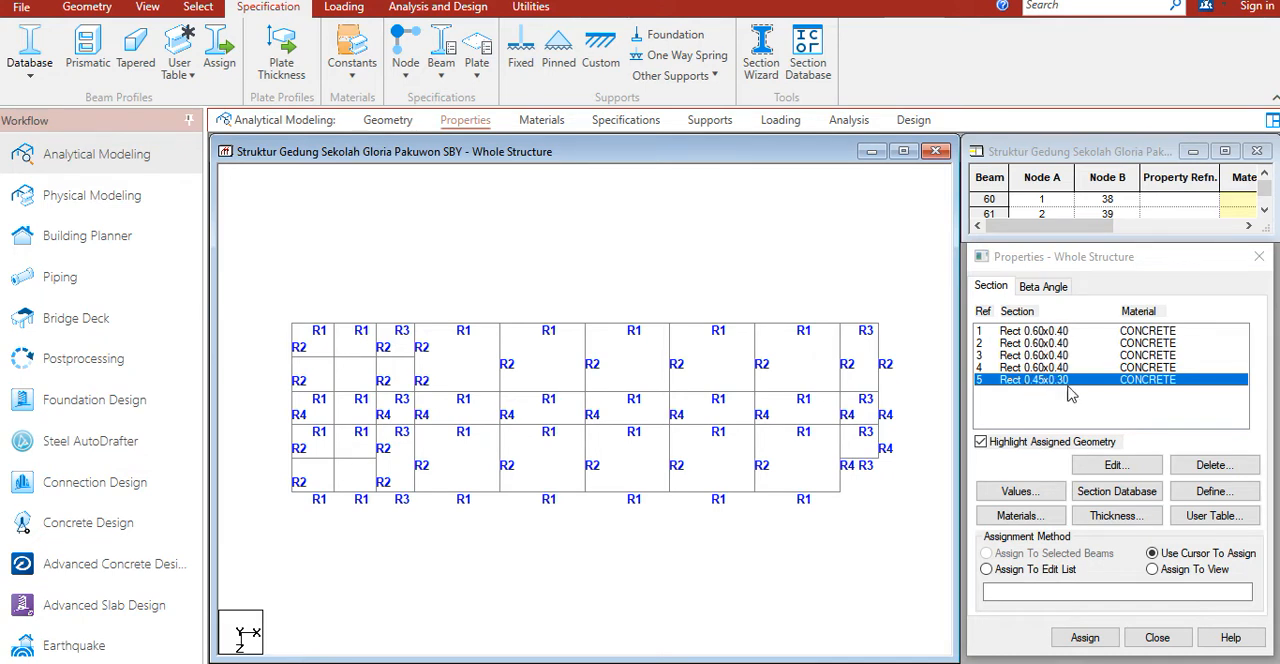
Step: Select all secondary beams in the leftmost bays, including the narrow-bay extension, and assign them the Rect 0.45x0.30 concrete section
{"action": "left_click", "coordinate": [336, 367]}
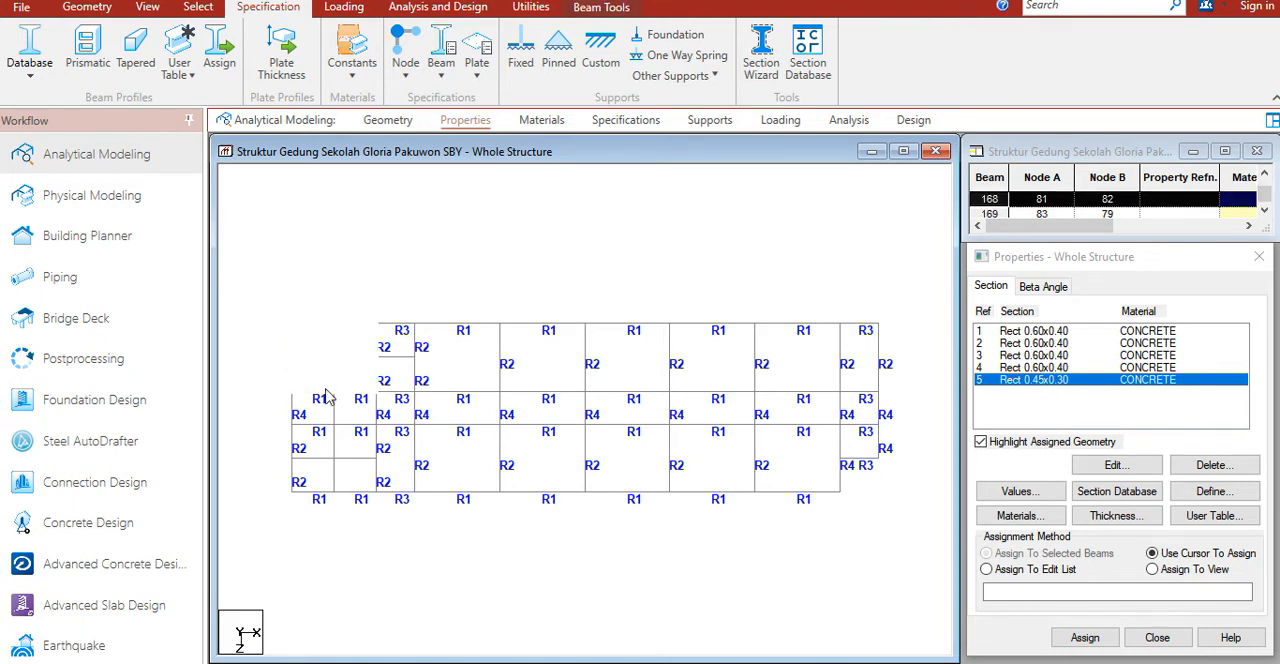
{"action": "left_click", "coordinate": [334, 456], "text": "ctrl"}
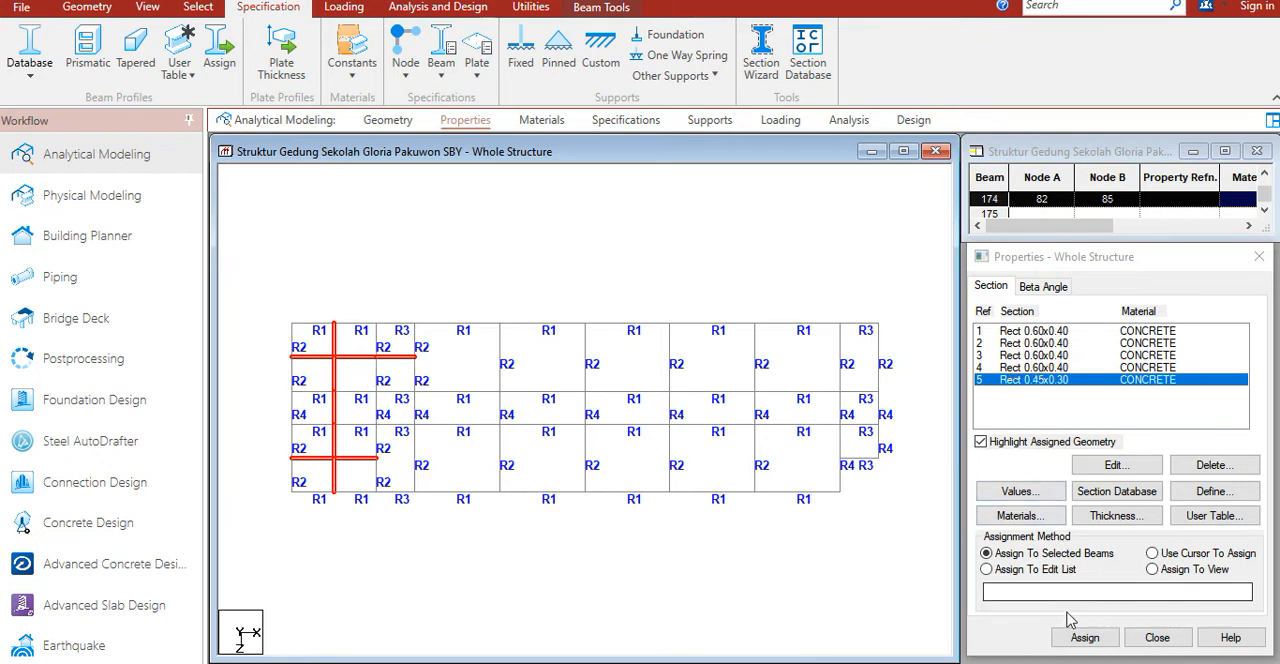
{"action": "left_click_drag", "start_coordinate": [1125, 265], "coordinate": [1123, 200]}
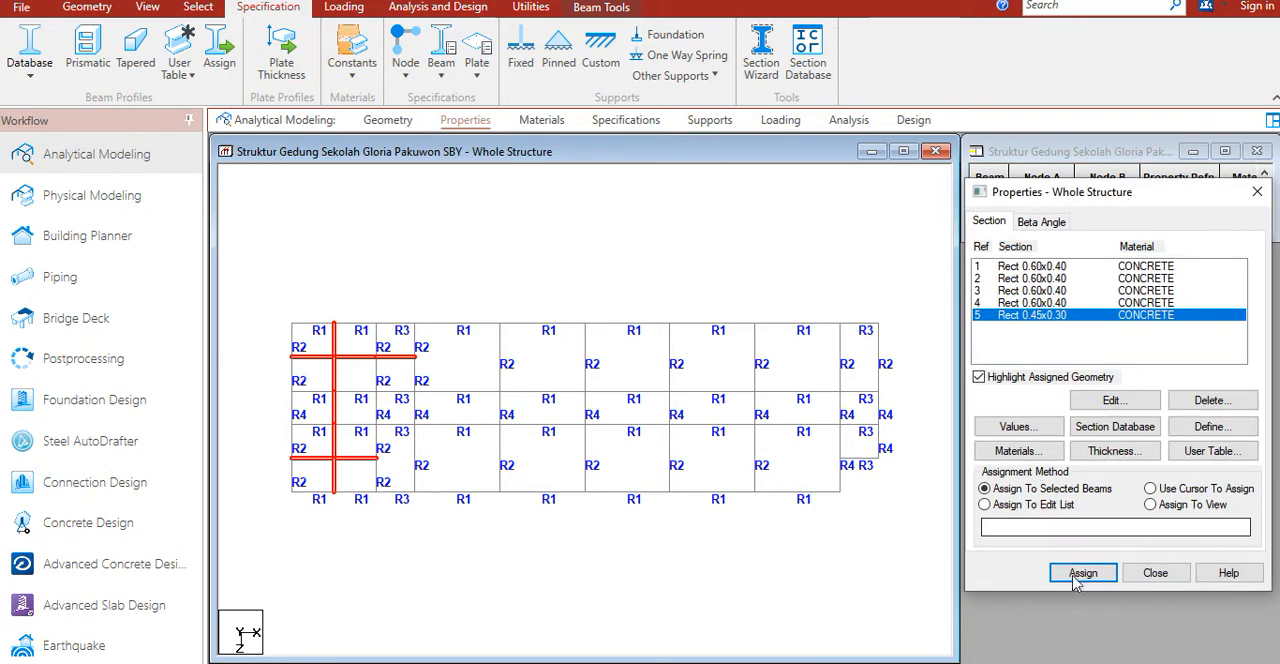
{"action": "left_click", "coordinate": [1083, 572]}
{"action": "left_click", "coordinate": [1145, 437]}
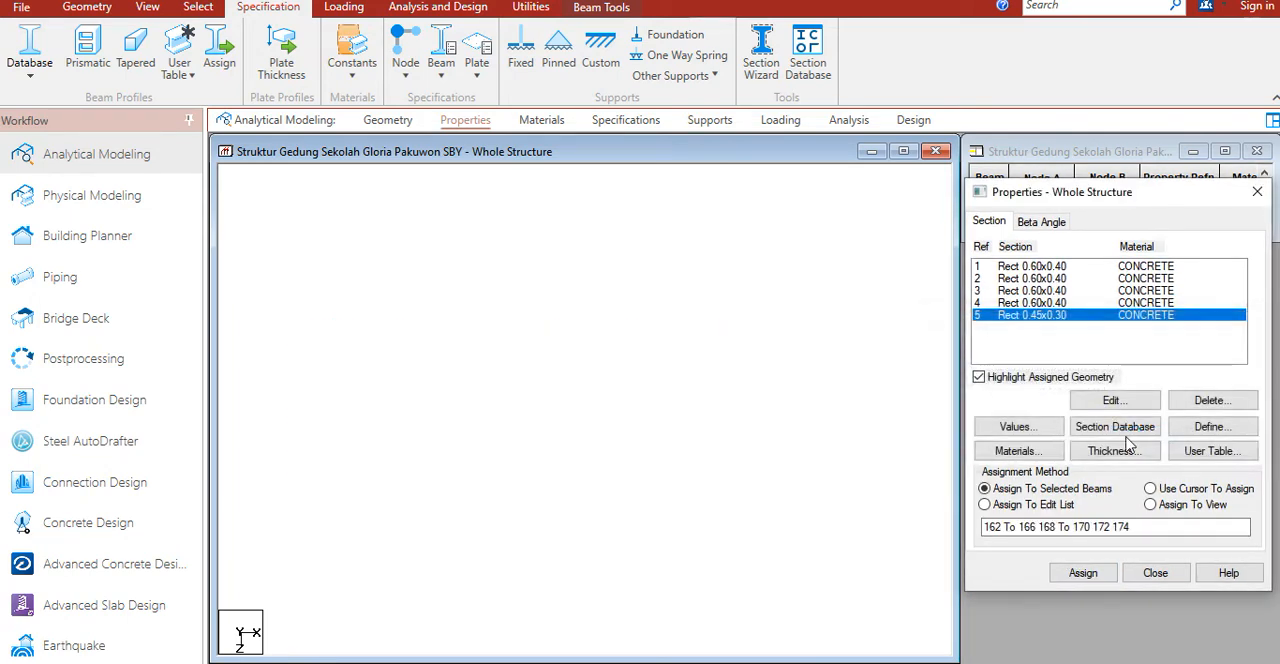
{"action": "left_click", "coordinate": [456, 252]}
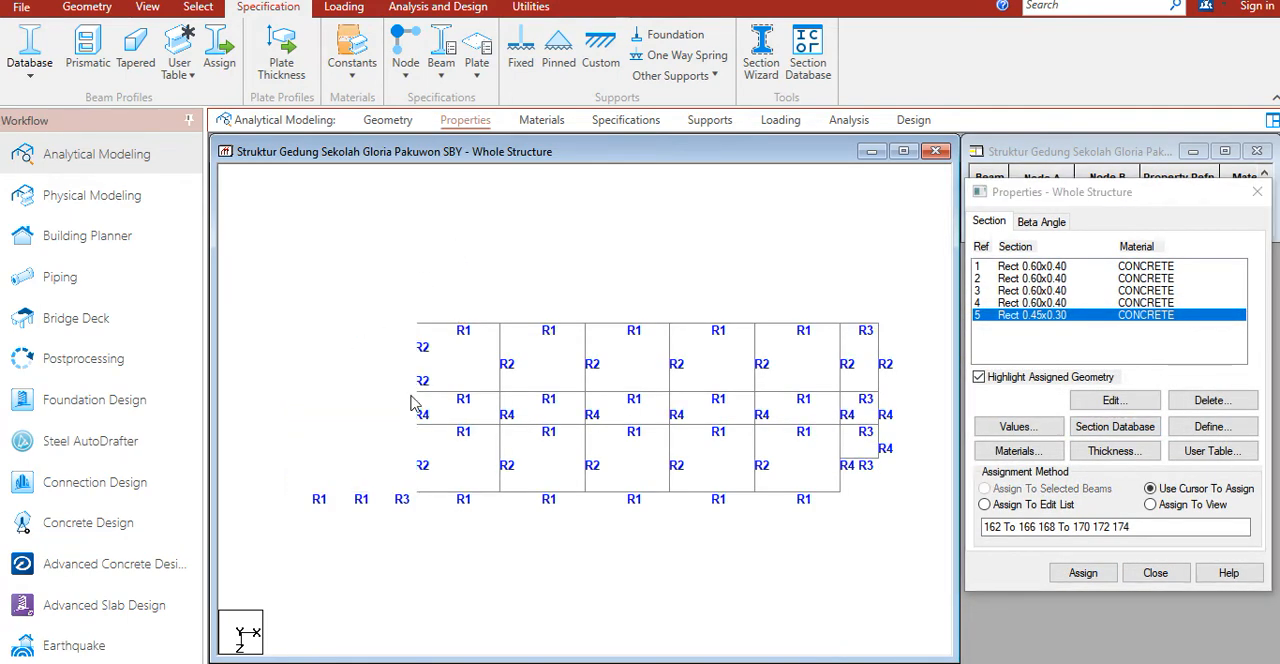
{"action": "scroll", "coordinate": [430, 398], "scroll_direction": "up", "scroll_amount": 1}
{"action": "middle_click_drag", "start_coordinate": [452, 406], "coordinate": [466, 406]}
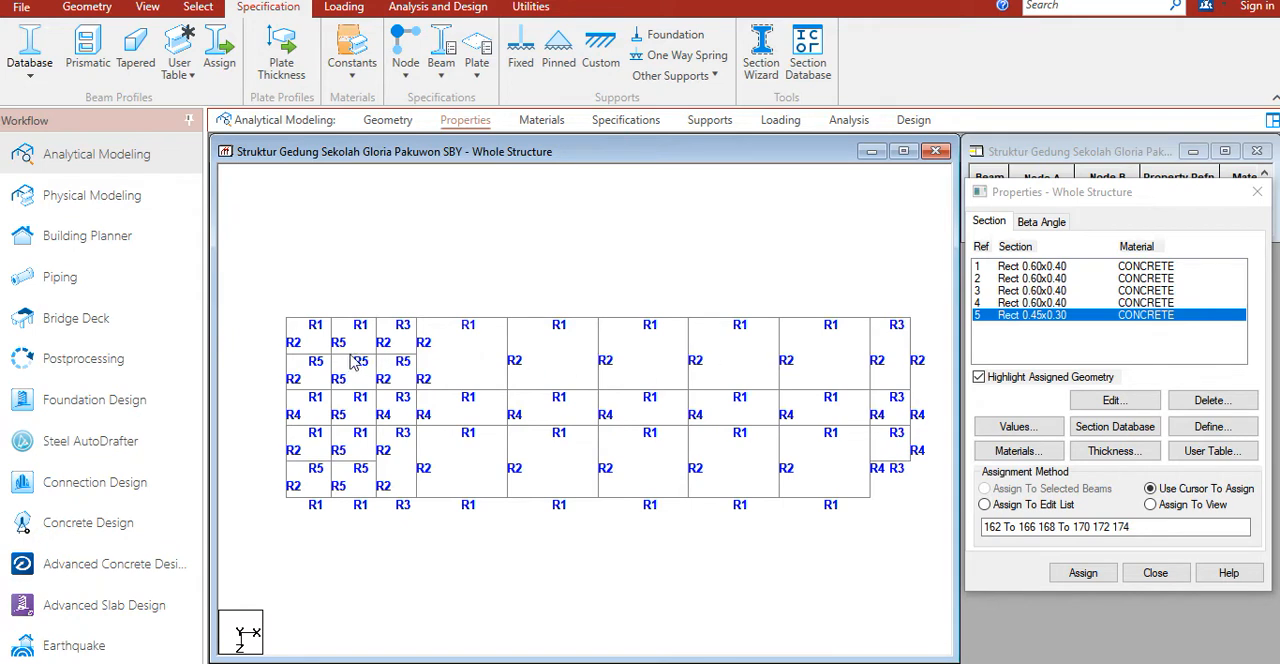
Step: Copy the leftmost bay's secondary beams, without the narrow-bay extension, once along X at 13 m using Translational Repeat
{"action": "left_click", "coordinate": [330, 355]}
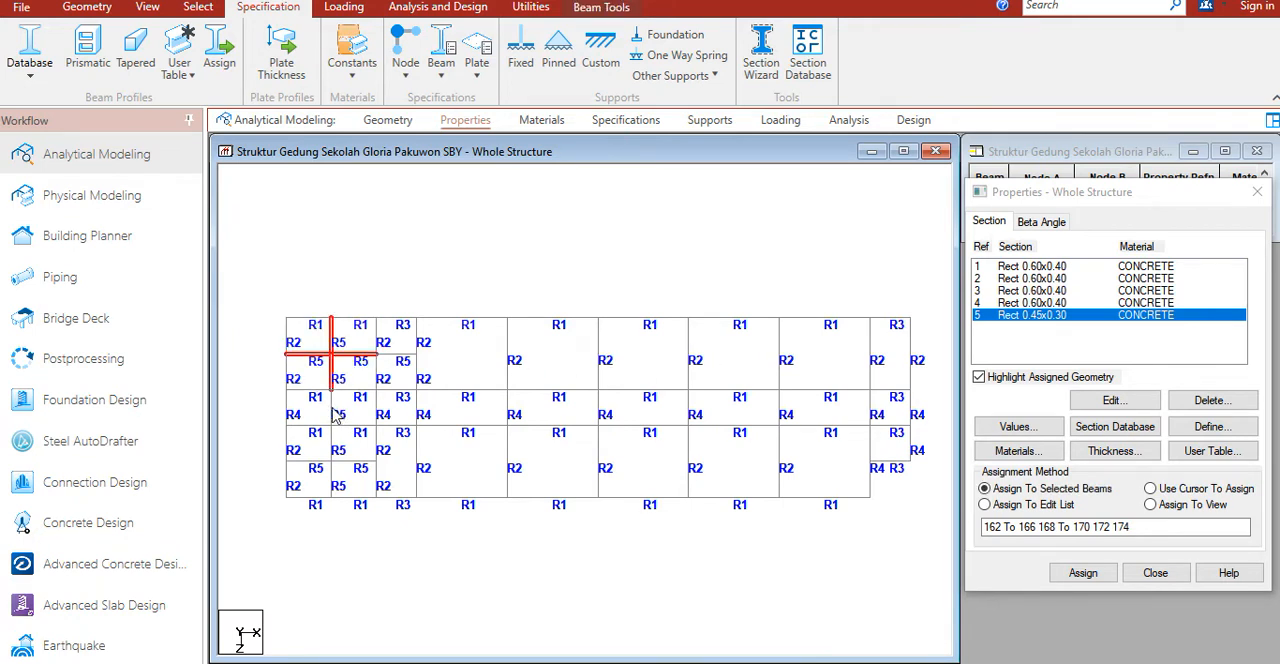
{"action": "left_click", "coordinate": [332, 463], "text": "ctrl"}
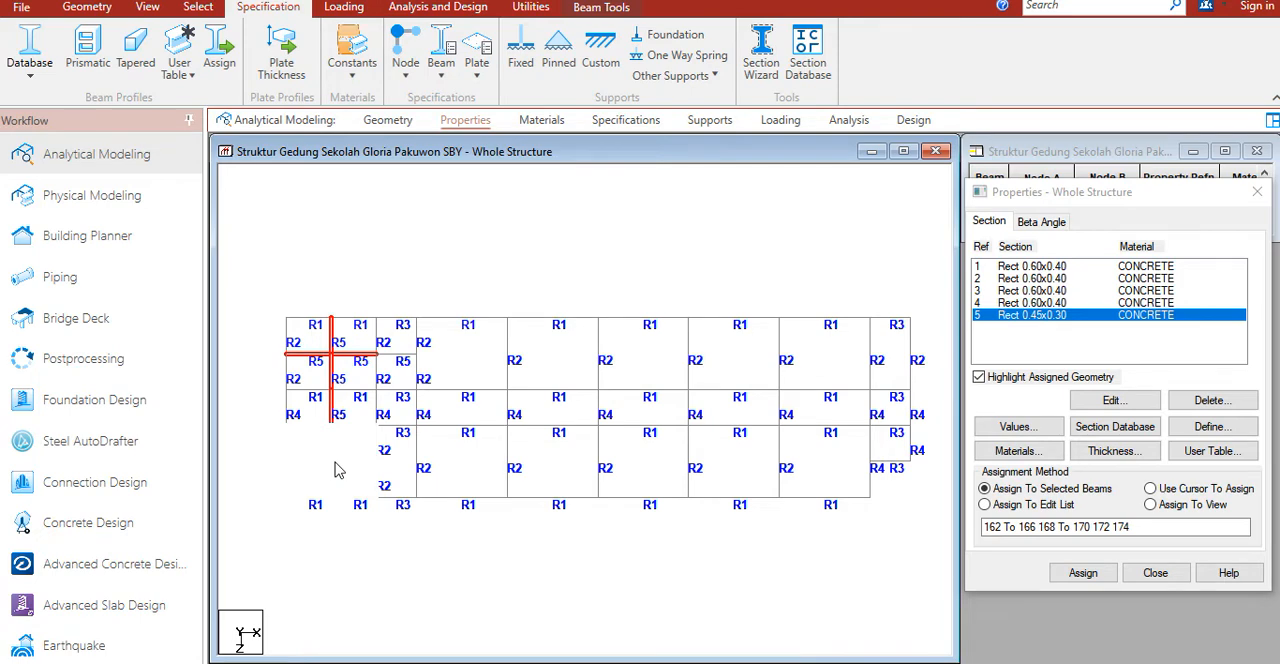
{"action": "right_click", "coordinate": [476, 461]}
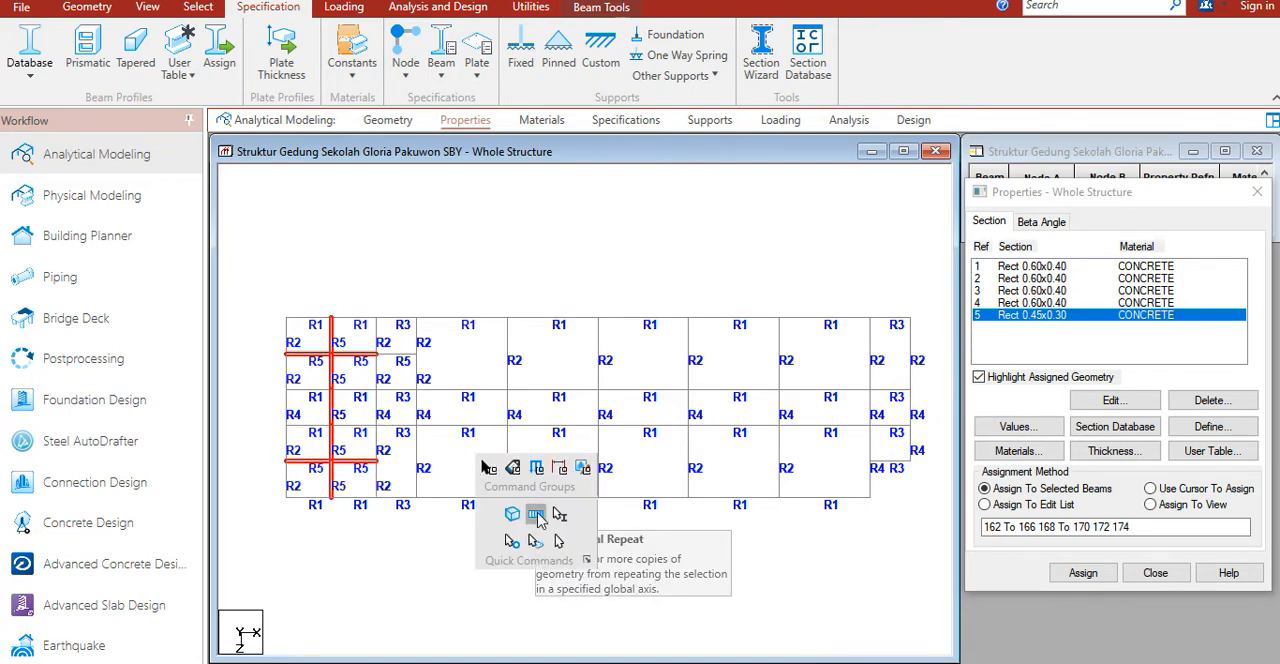
{"action": "left_click", "coordinate": [536, 515]}
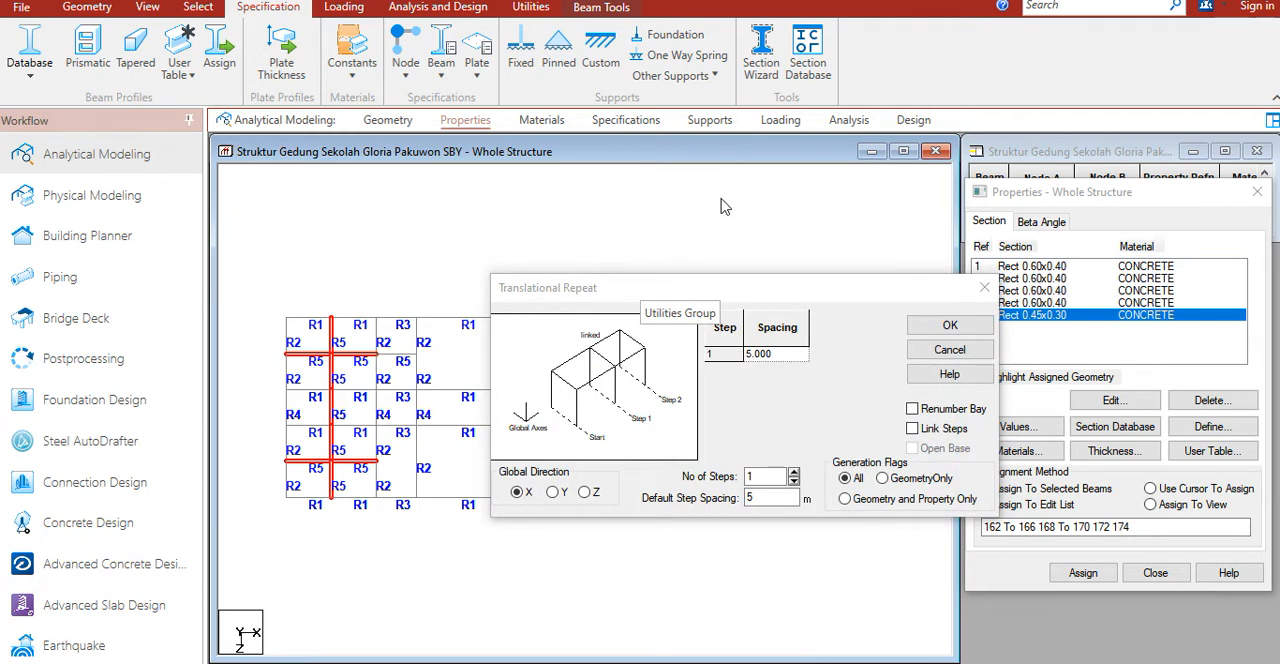
{"action": "left_click_drag", "start_coordinate": [660, 294], "coordinate": [718, 207]}
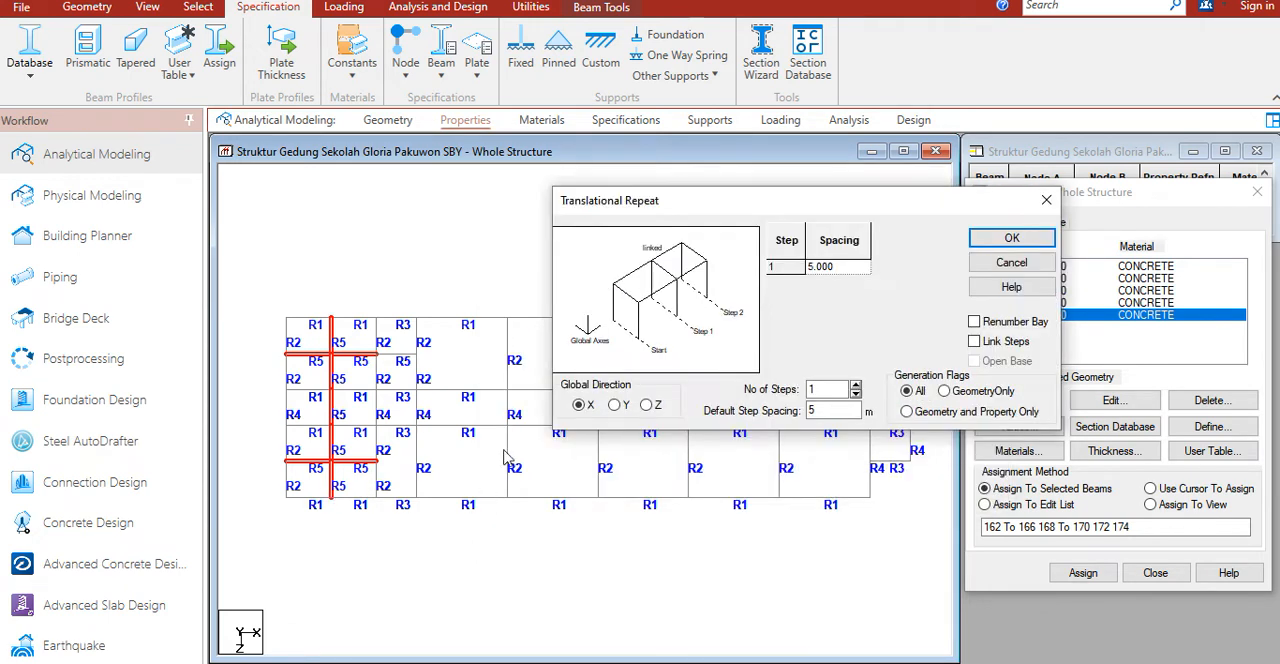
{"action": "double_click", "coordinate": [819, 412]}
{"action": "type", "text": "13"}
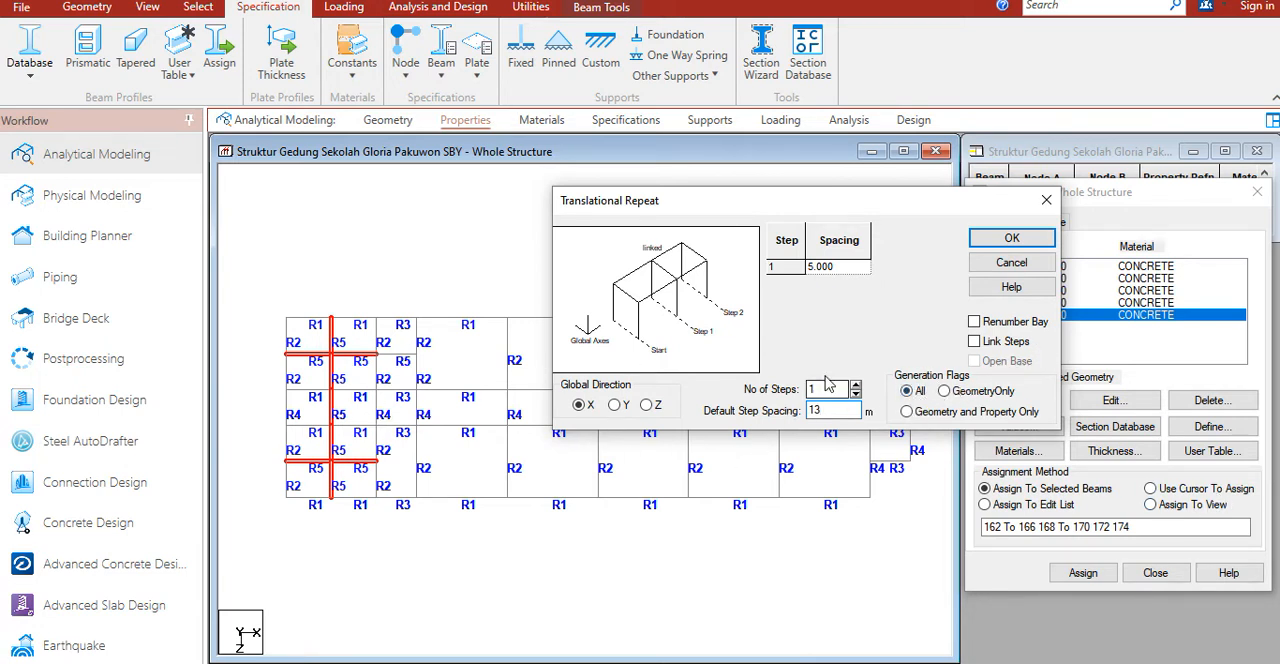
{"action": "left_click", "coordinate": [1011, 238]}
Step: Repeat the copied secondary beams along X in 4 steps at 9 m spacing using Translational Repeat
{"action": "left_click", "coordinate": [461, 353]}
{"action": "left_click", "coordinate": [464, 414], "text": "ctrl"}
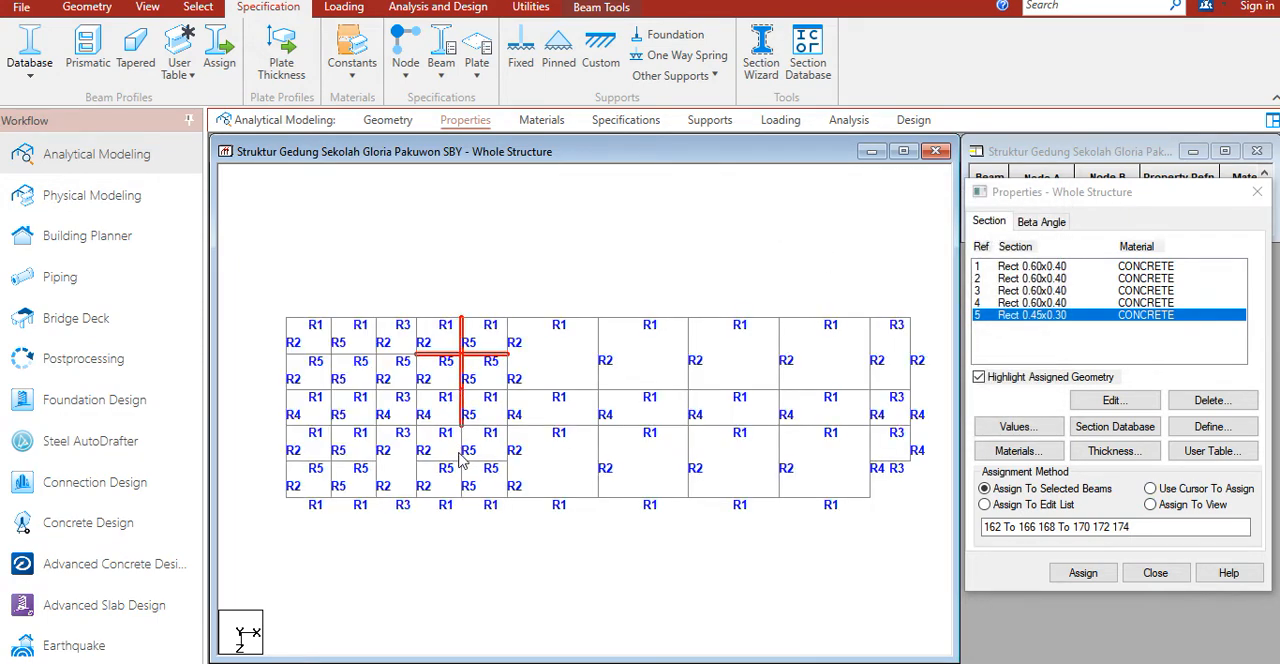
{"action": "left_click", "coordinate": [462, 459], "text": "ctrl"}
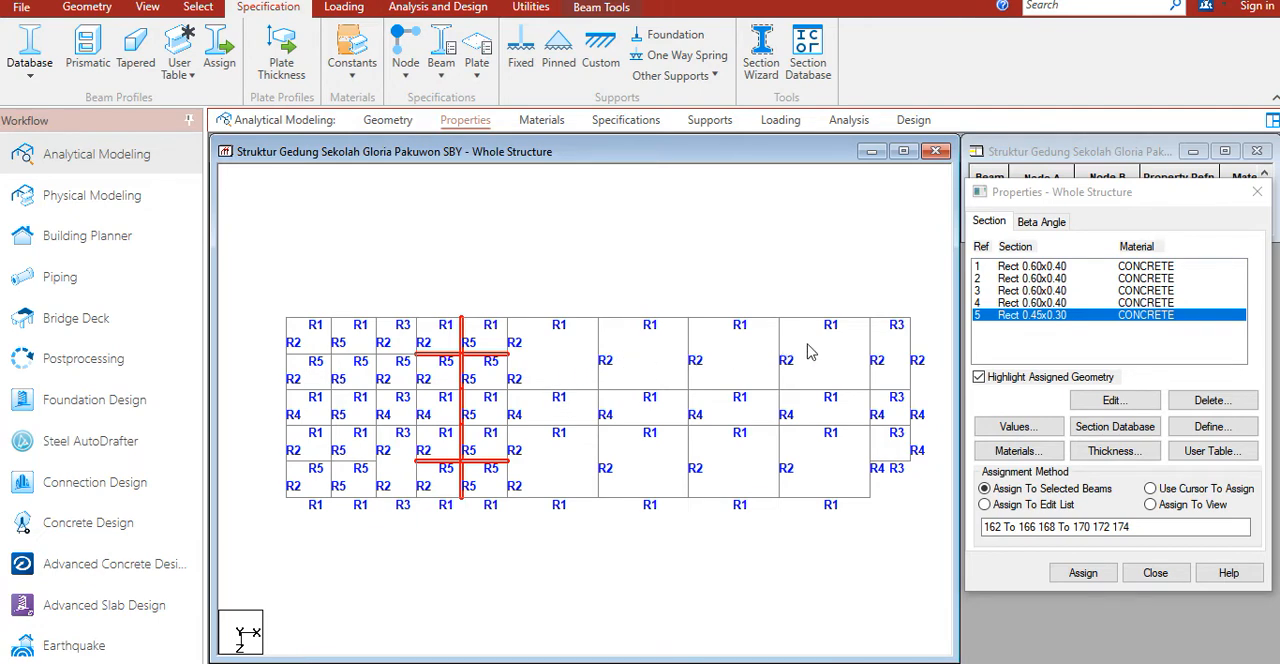
{"action": "right_click", "coordinate": [742, 386]}
{"action": "left_click", "coordinate": [806, 445]}
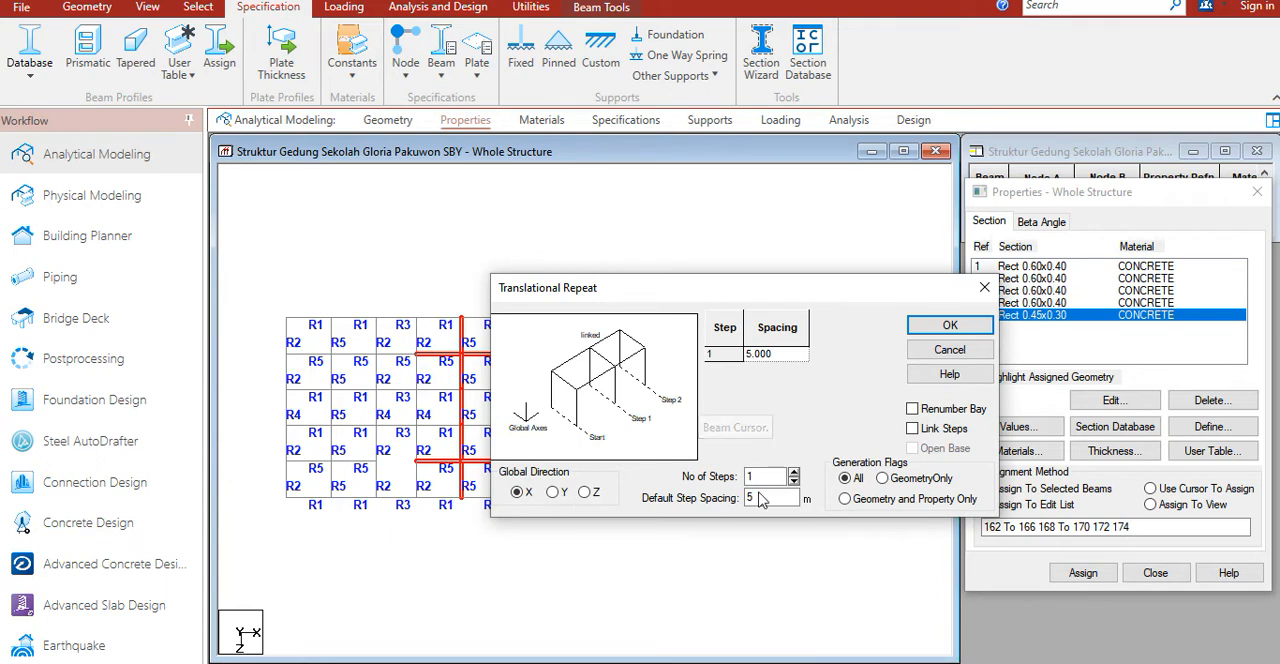
{"action": "left_click_drag", "start_coordinate": [766, 497], "coordinate": [717, 500]}
{"action": "double_click", "coordinate": [770, 477]}
{"action": "type", "text": "4"}
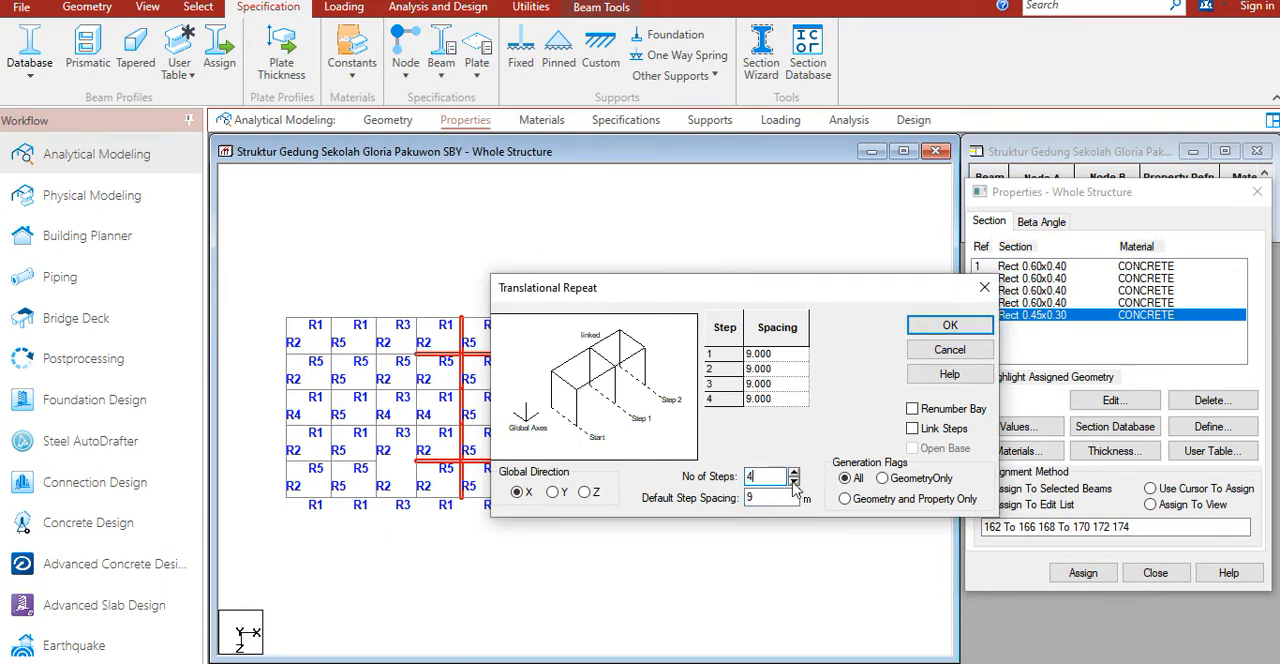
{"action": "left_click", "coordinate": [947, 326]}
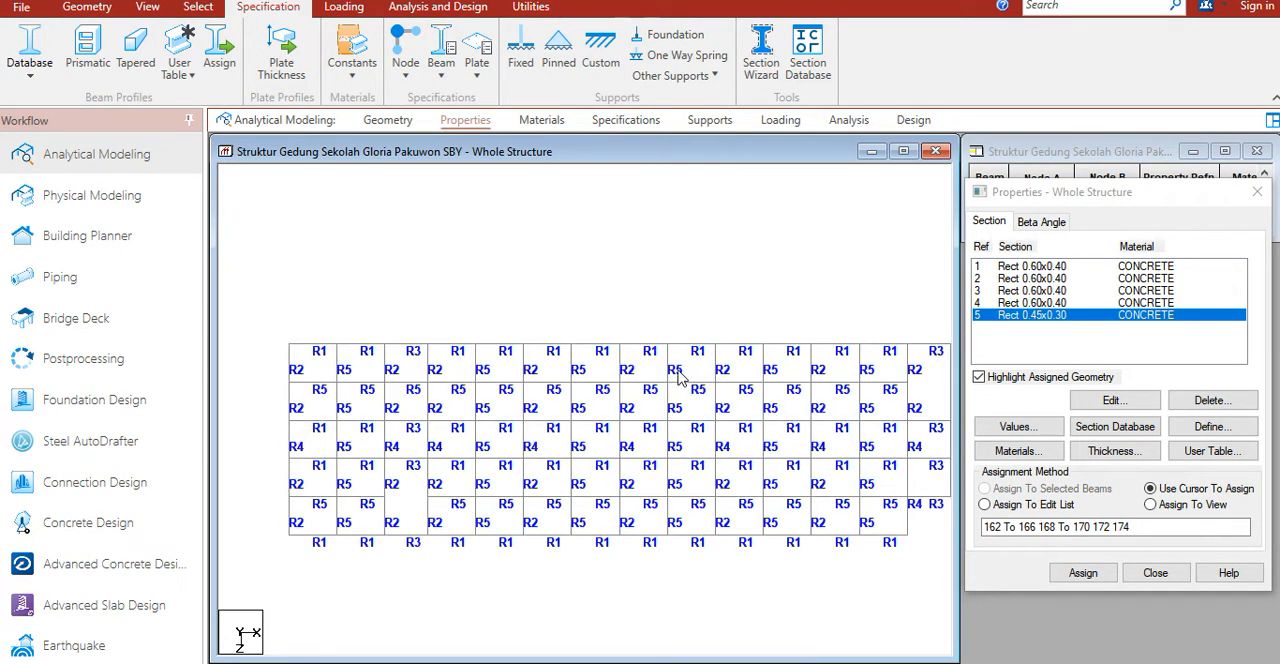
Step: Select all beams with the Rect 0.45x0.30 section and associate them with the _BALOK_B5 group
{"action": "middle_click_drag", "start_coordinate": [805, 363], "coordinate": [762, 351]}
{"action": "key", "text": "ctrl+g"}
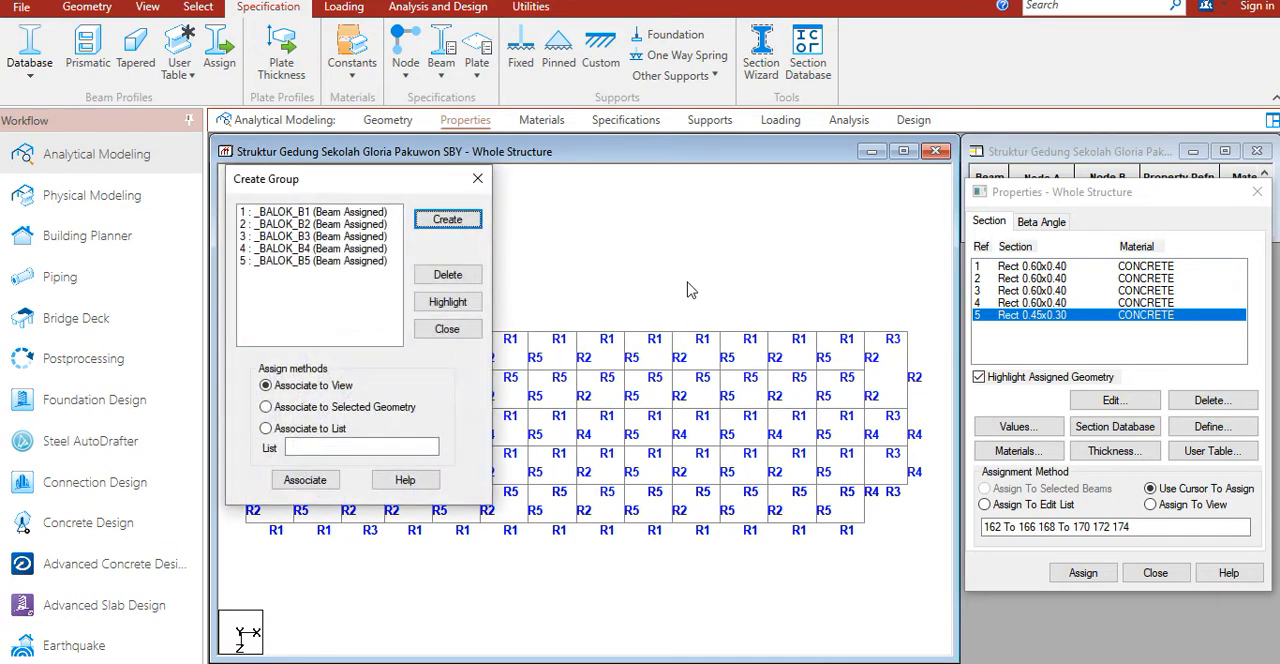
{"action": "left_click", "coordinate": [336, 261]}
{"action": "left_click_drag", "start_coordinate": [388, 179], "coordinate": [202, 228]}
{"action": "left_click", "coordinate": [357, 290]}
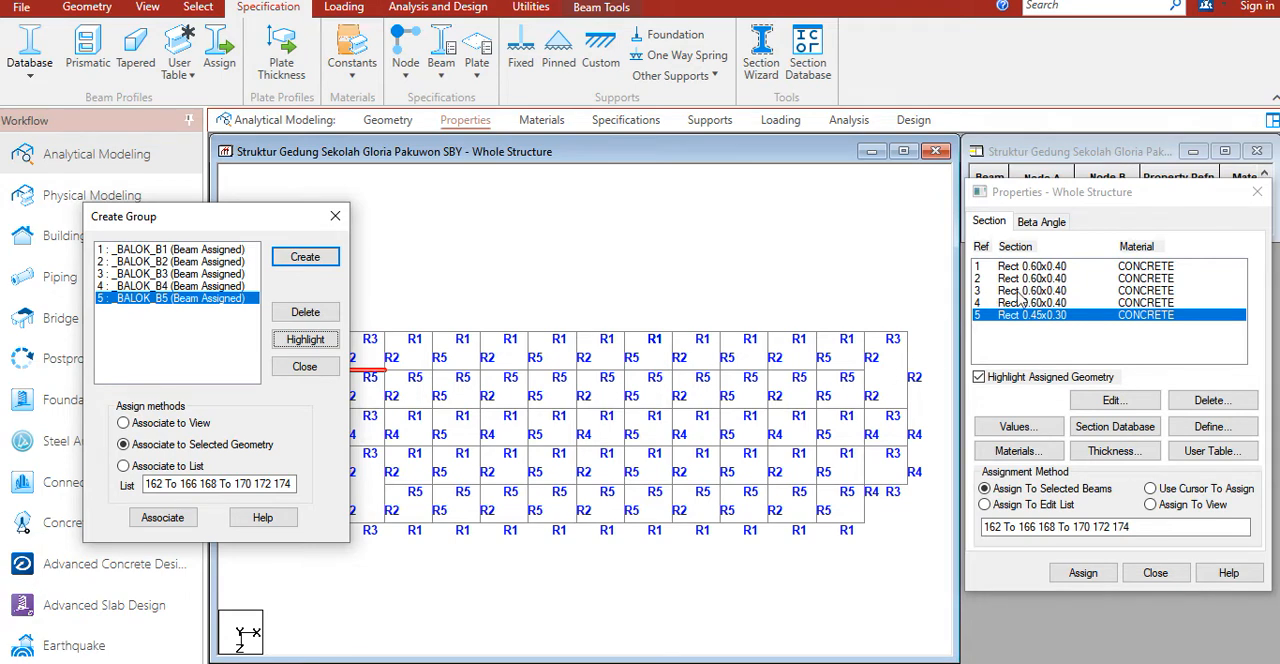
{"action": "left_click", "coordinate": [1043, 322]}
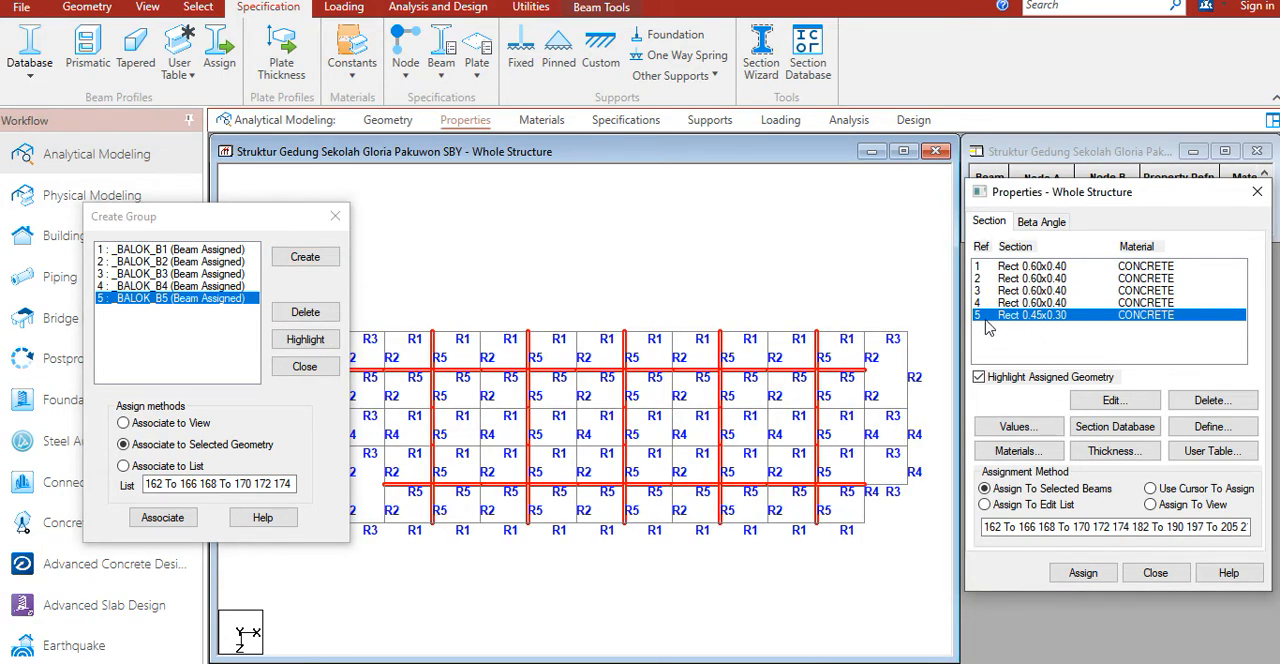
{"action": "left_click", "coordinate": [162, 517]}
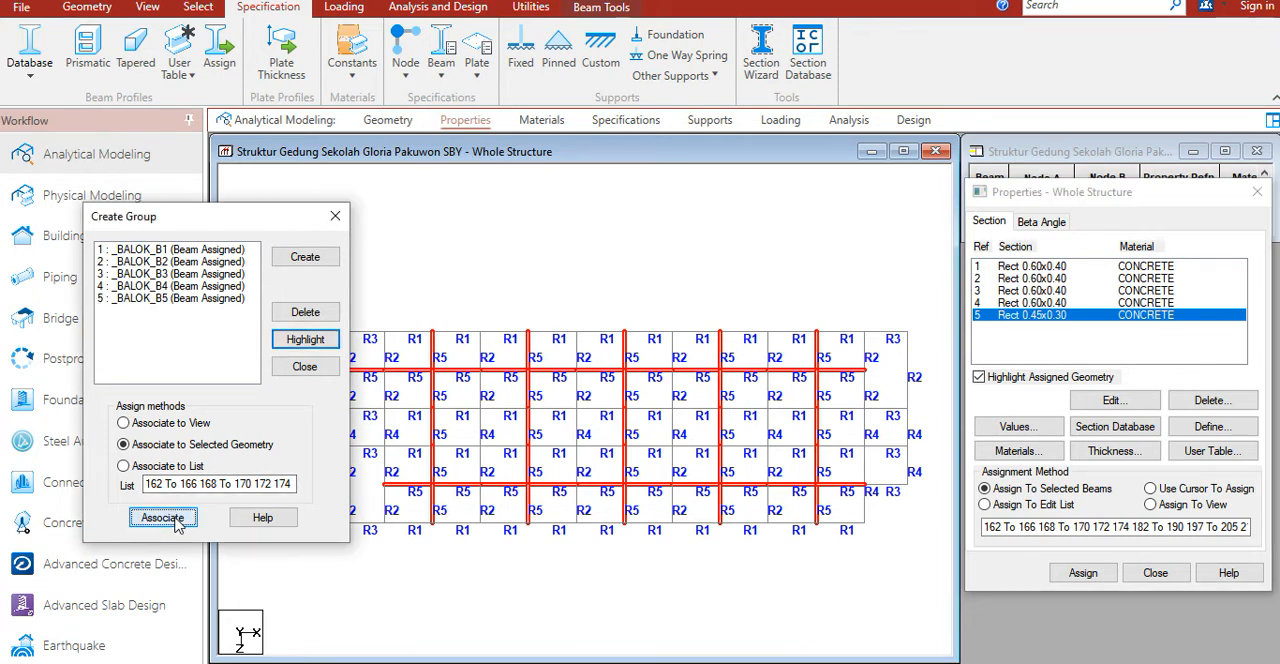
Step: Highlight the _BALOK_B4, _BALOK_B5 and _BALOK_B1 groups one at a time to check which beams they contain
{"action": "left_click", "coordinate": [212, 286]}
{"action": "left_click", "coordinate": [305, 339]}
{"action": "left_click", "coordinate": [217, 299]}
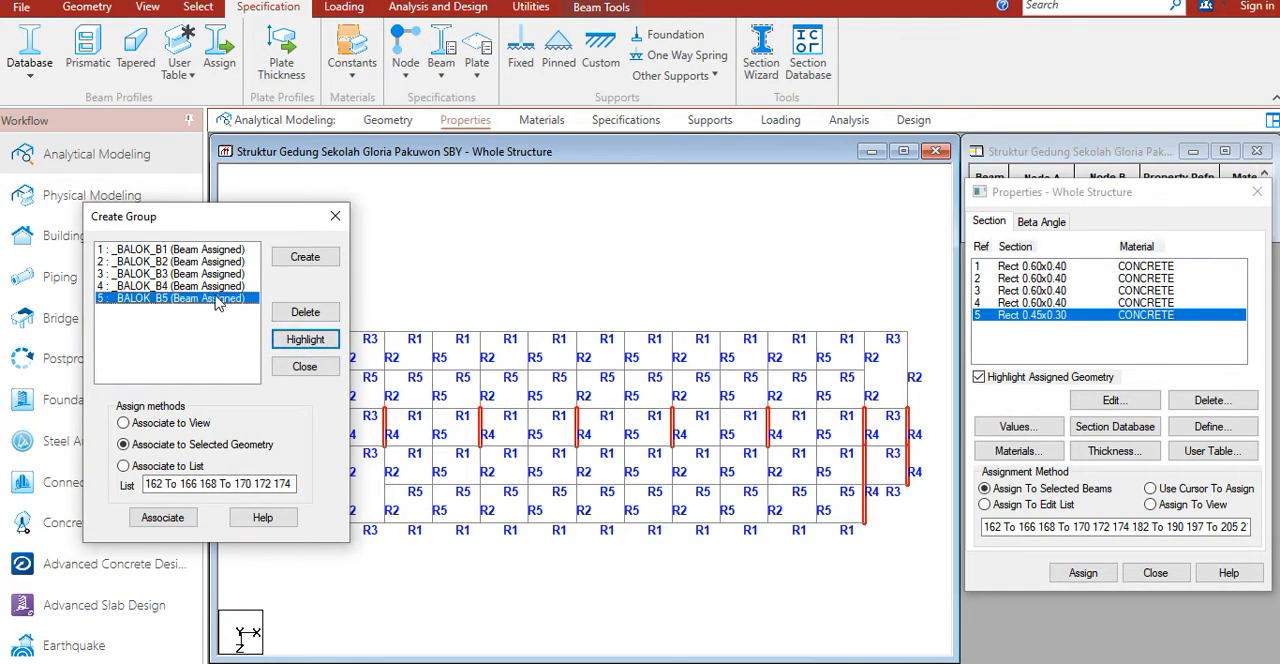
{"action": "left_click_drag", "start_coordinate": [269, 228], "coordinate": [1054, 226]}
{"action": "left_click", "coordinate": [1091, 347]}
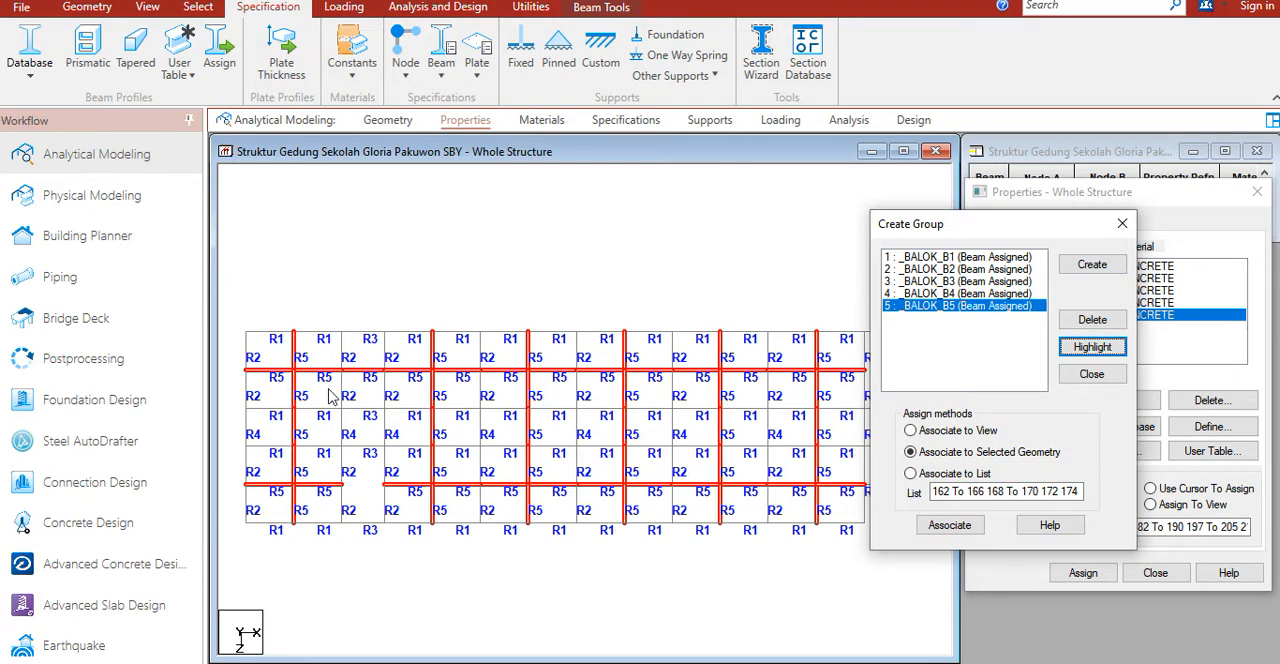
{"action": "left_click_drag", "start_coordinate": [955, 243], "coordinate": [1096, 302]}
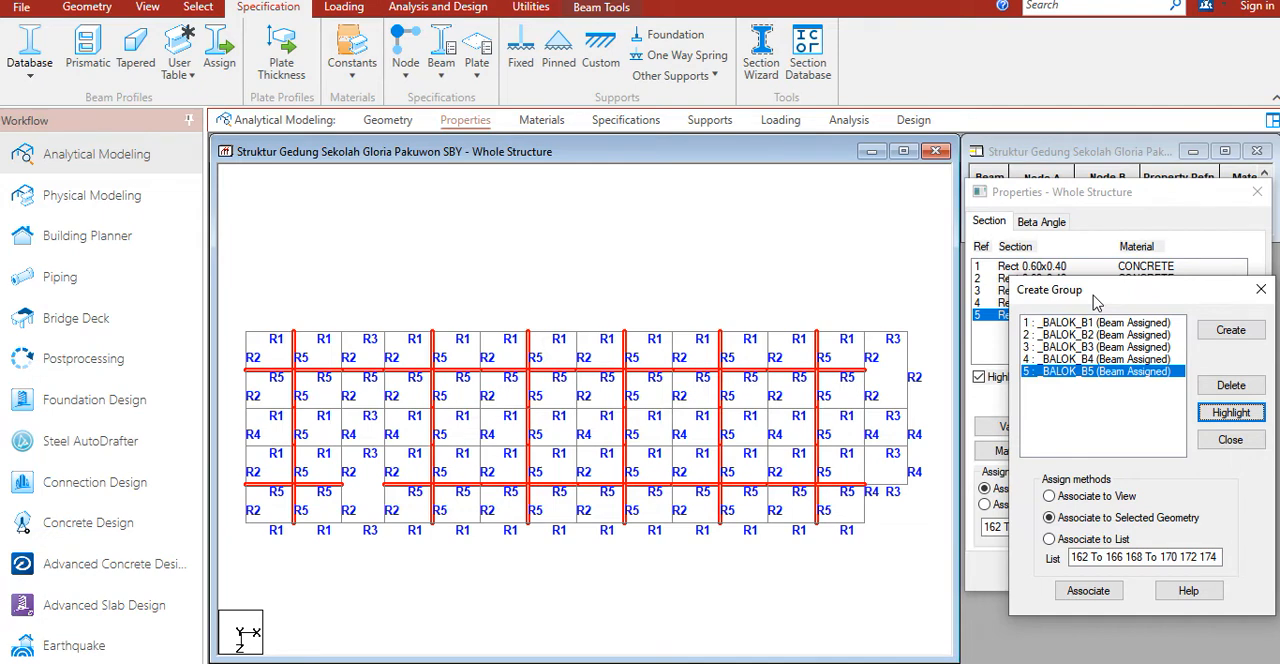
{"action": "left_click_drag", "start_coordinate": [1098, 291], "coordinate": [668, 302]}
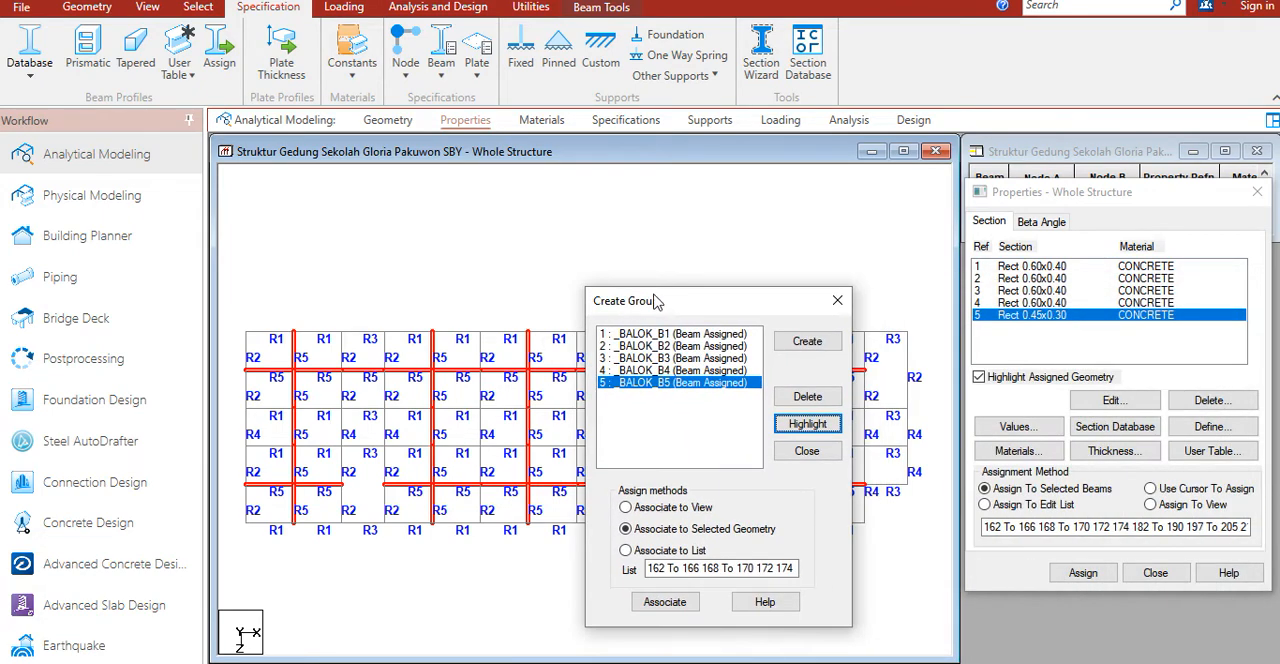
{"action": "left_click", "coordinate": [675, 334]}
{"action": "left_click", "coordinate": [806, 423]}
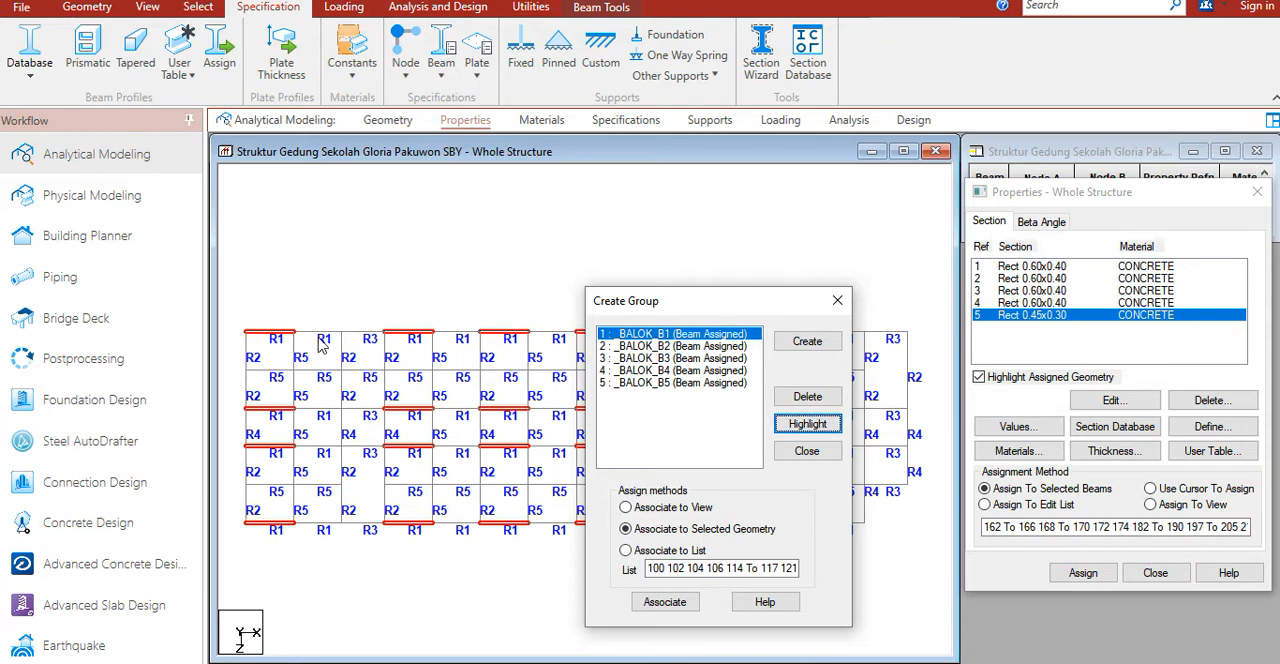
Step: Select all beams assigned section R1 and associate them with the _BALOK_B1 group
{"action": "left_click_drag", "start_coordinate": [745, 306], "coordinate": [218, 204]}
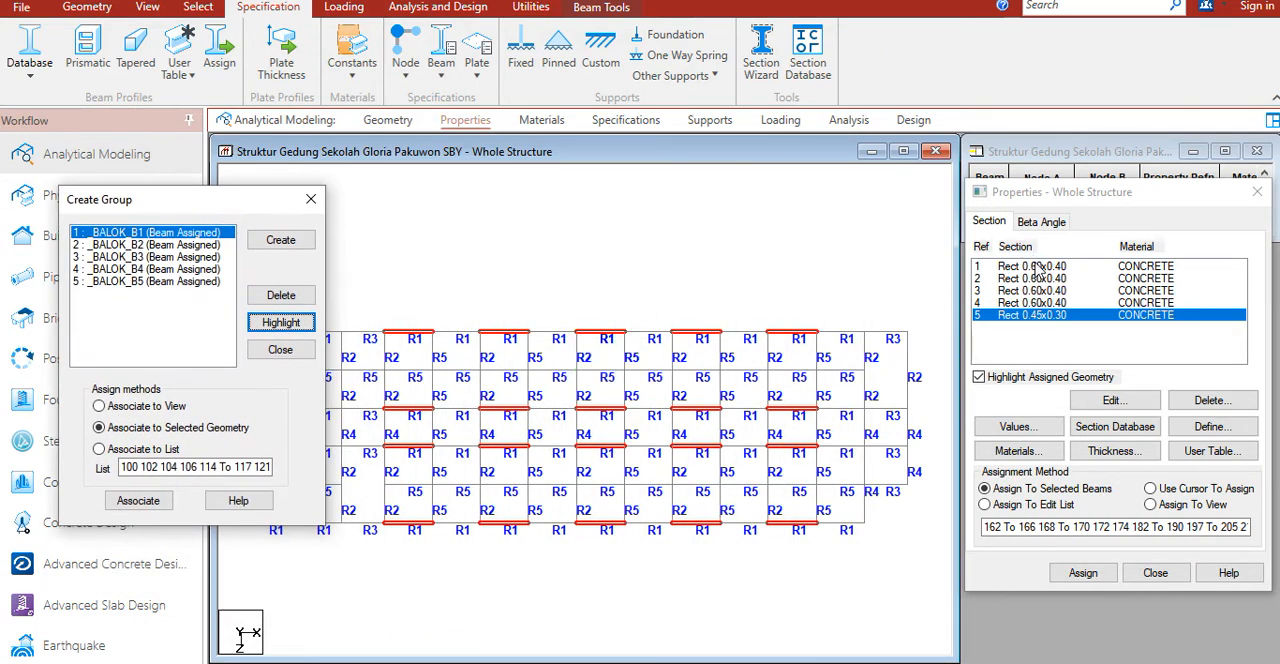
{"action": "left_click", "coordinate": [1040, 267]}
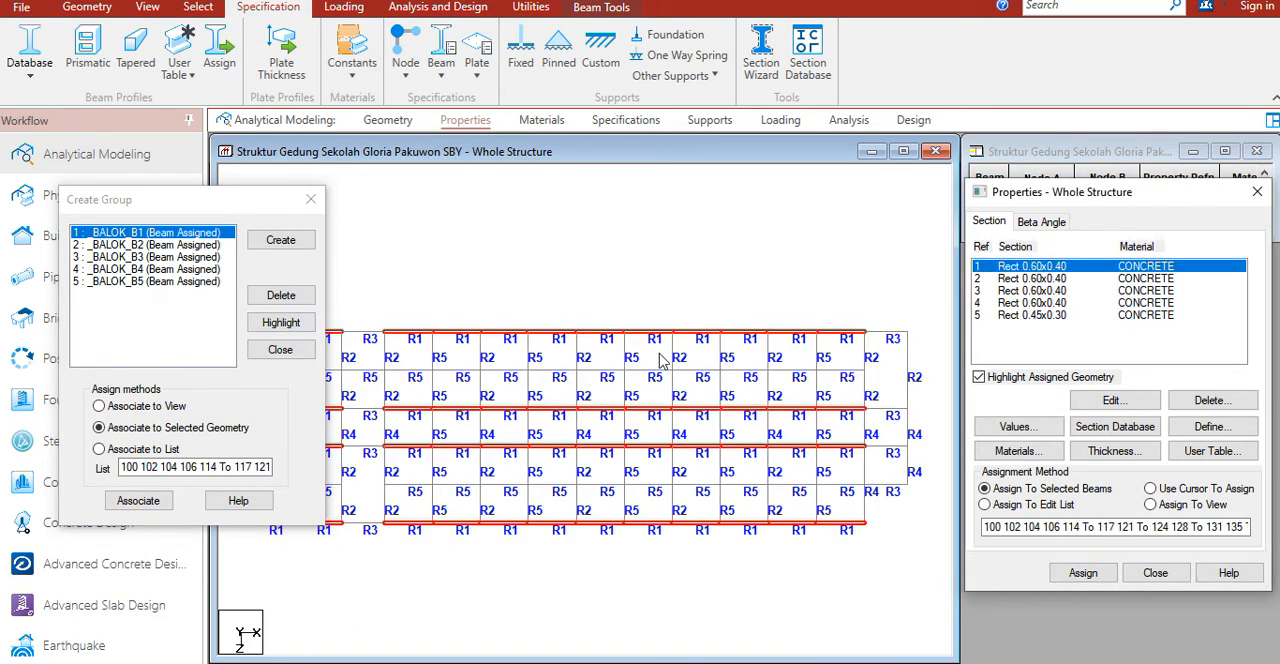
{"action": "left_click", "coordinate": [173, 241]}
{"action": "left_click", "coordinate": [288, 326]}
{"action": "left_click", "coordinate": [138, 500]}
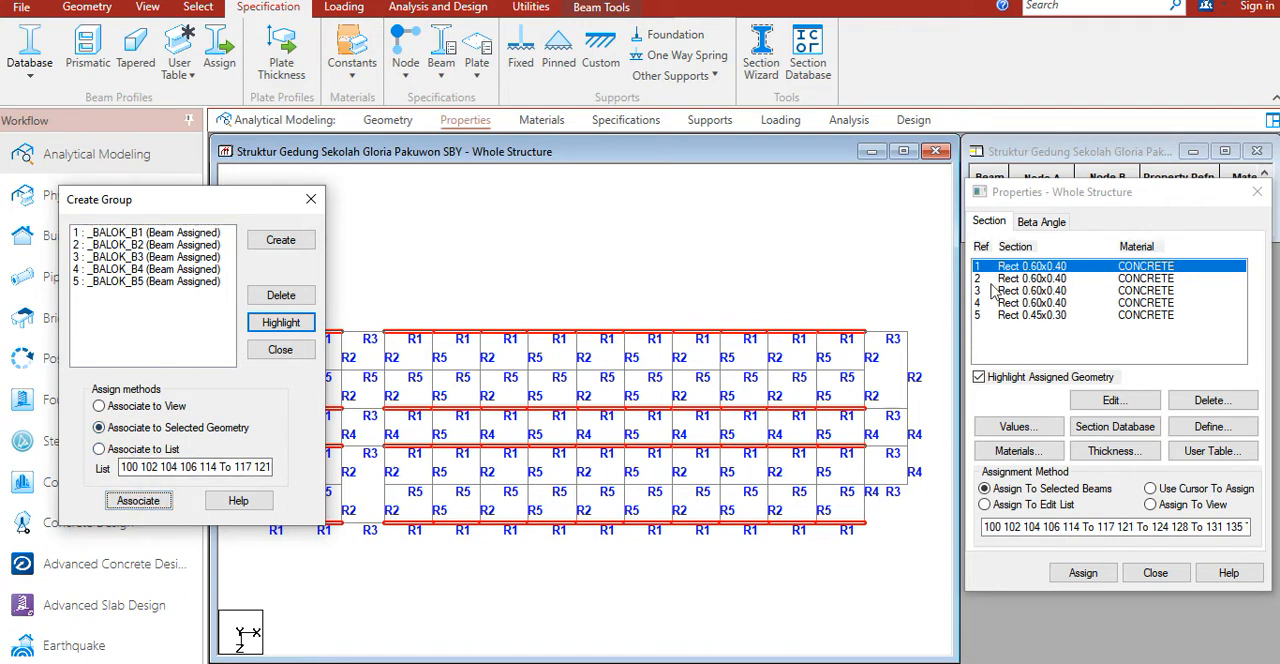
Step: Associate all beams of section R2 with the _BALOK_B2 group and all beams of section R3 with _BALOK_B3
{"action": "left_click", "coordinate": [1060, 278]}
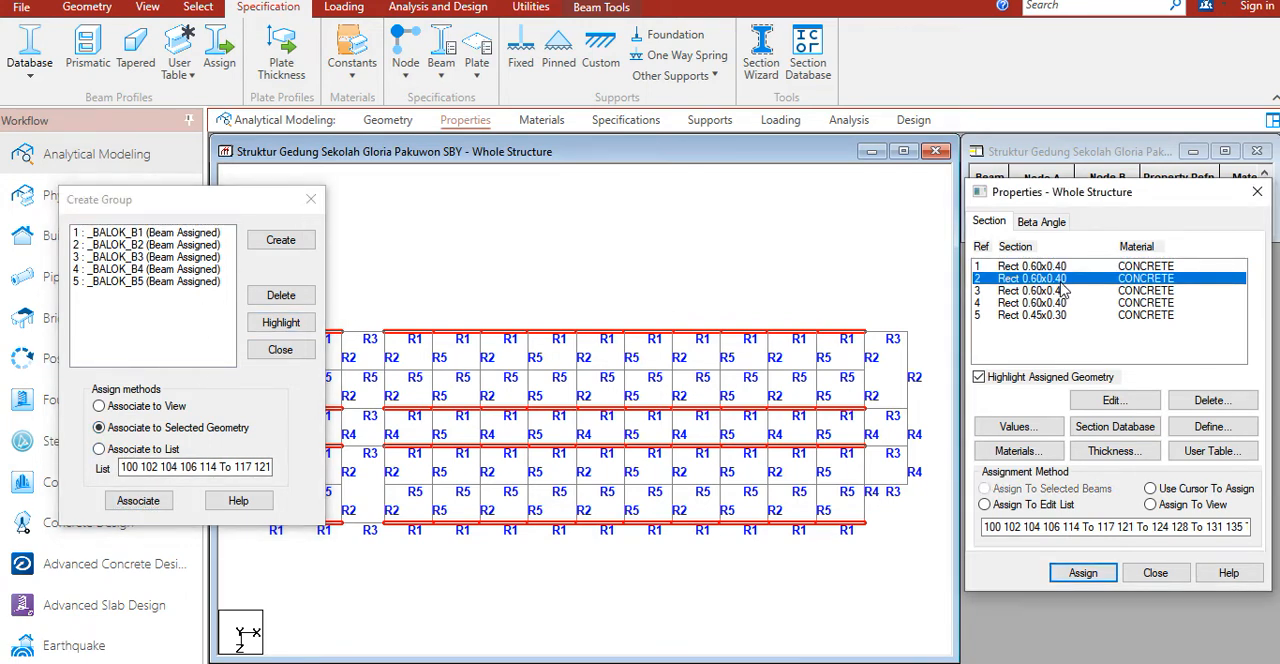
{"action": "left_click", "coordinate": [200, 245]}
{"action": "left_click", "coordinate": [138, 500]}
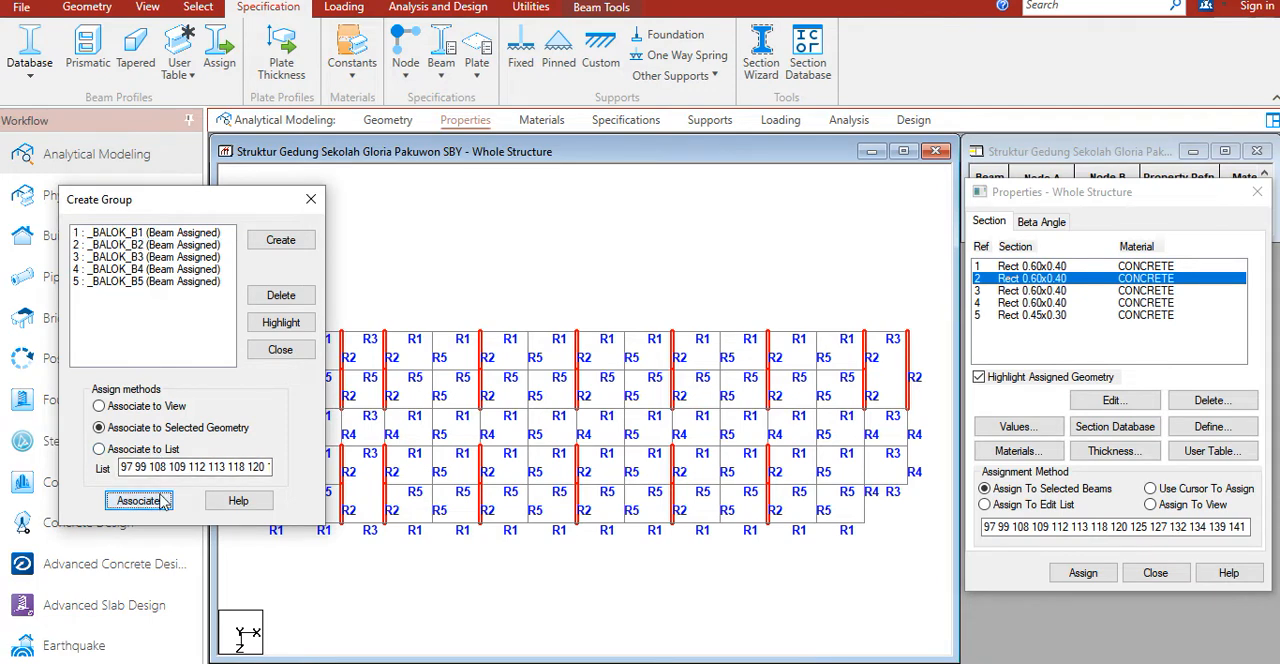
{"action": "left_click", "coordinate": [1054, 290]}
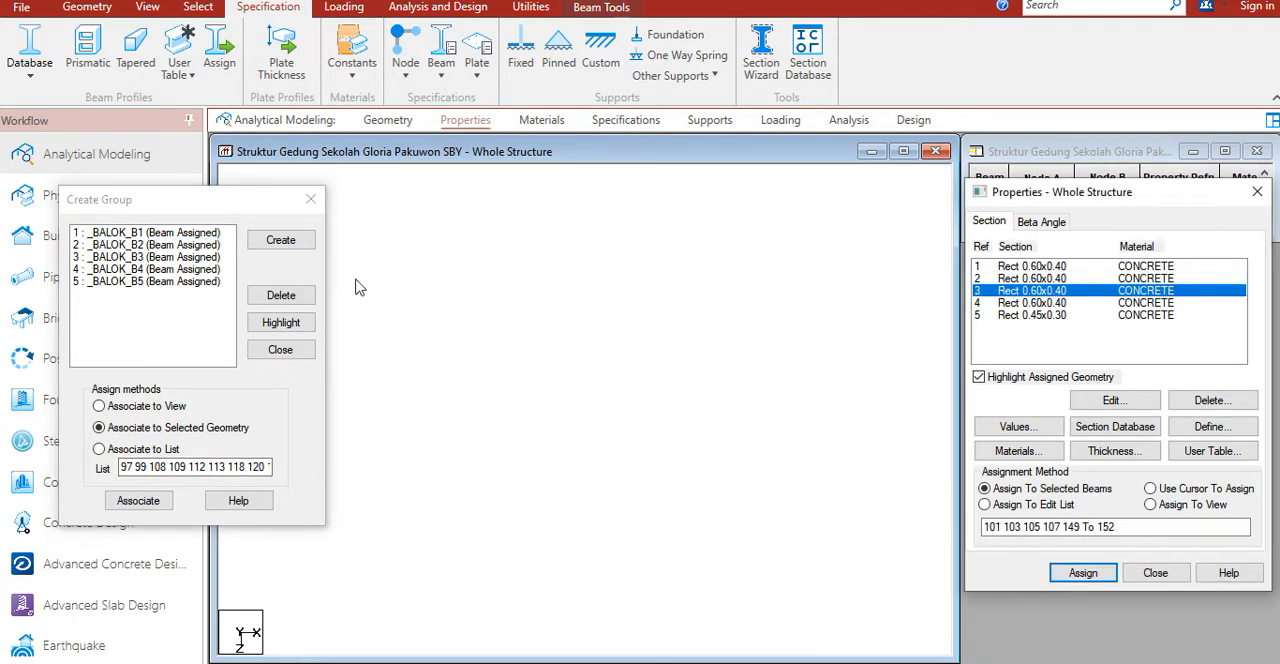
{"action": "left_click", "coordinate": [160, 258]}
{"action": "left_click", "coordinate": [140, 501]}
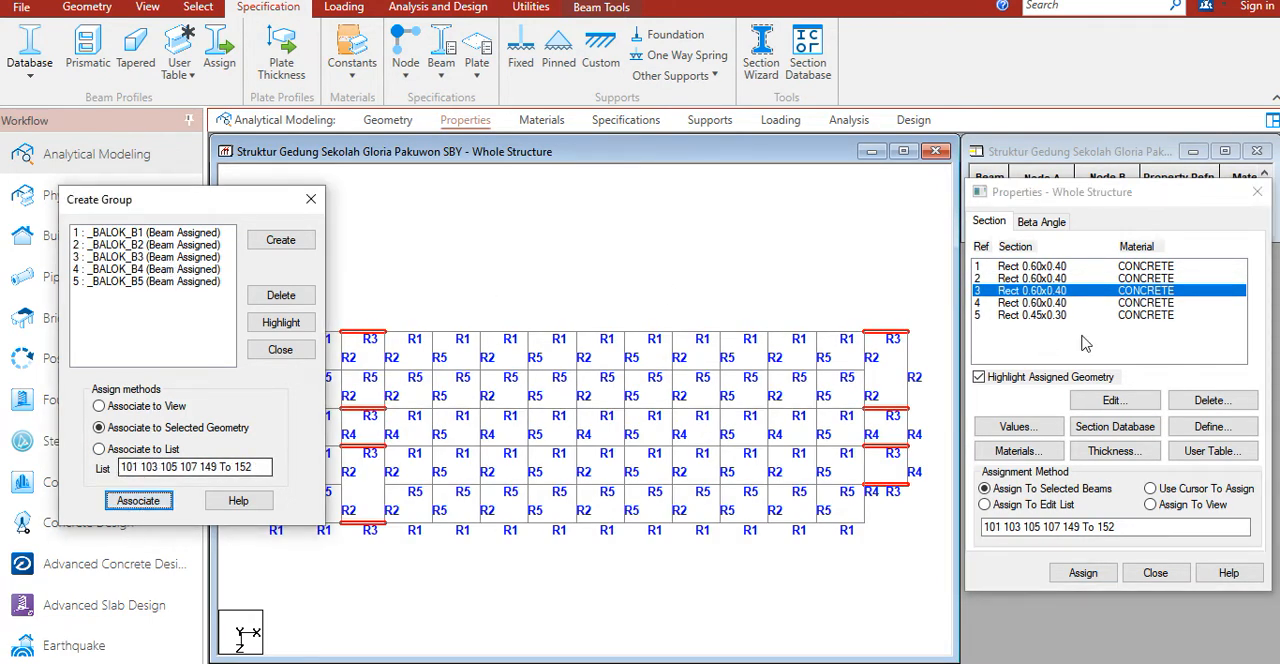
Step: Select all beams assigned section R4 and associate them with the _BALOK_B4 group
{"action": "left_click", "coordinate": [1058, 302]}
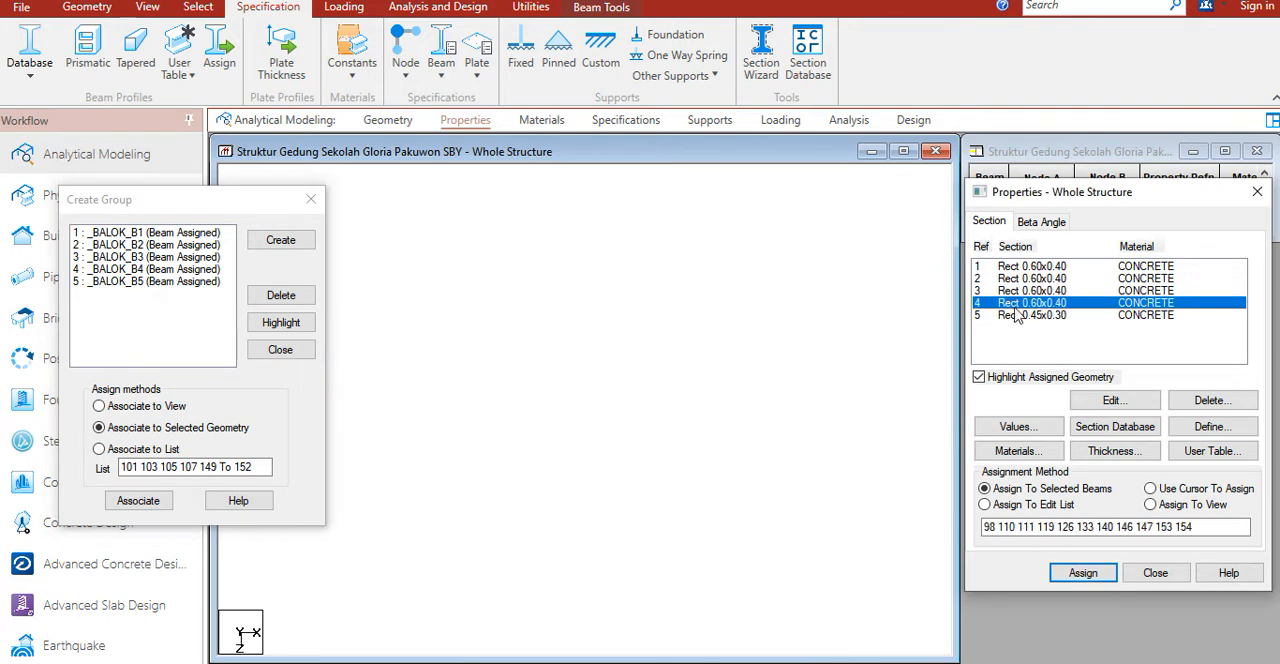
{"action": "left_click", "coordinate": [163, 270]}
{"action": "left_click", "coordinate": [155, 495]}
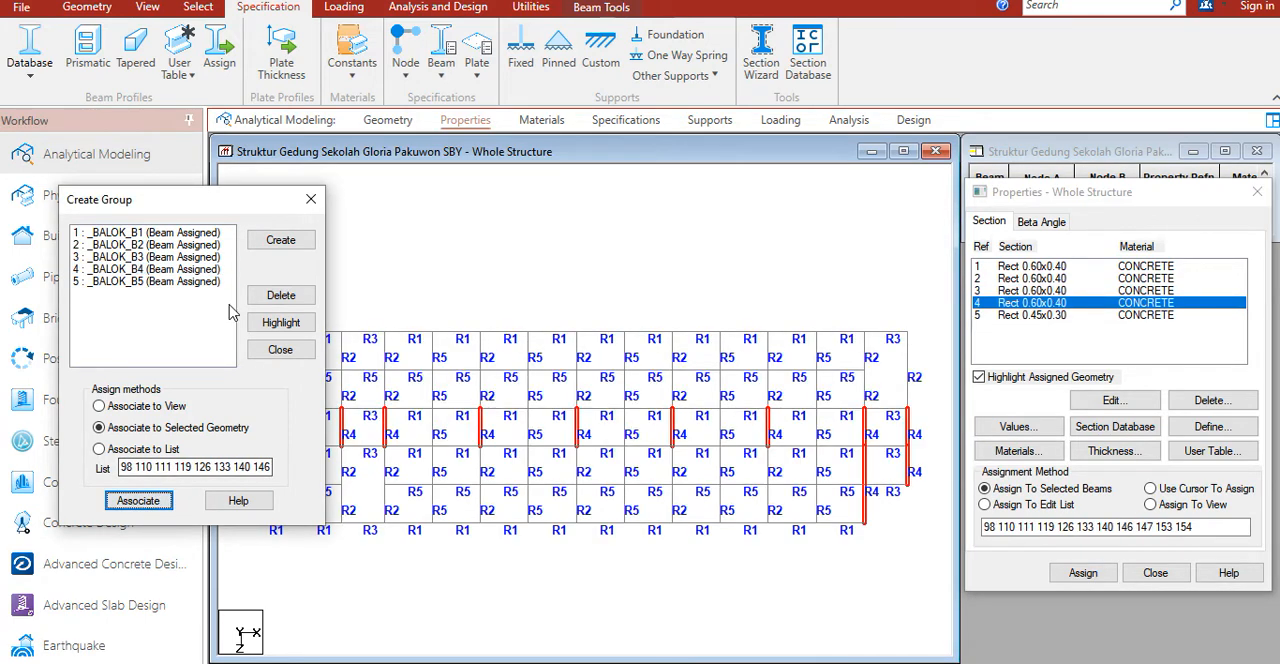
Step: Select all beams of section R5 (Rect 0.45x0.30) and associate them with the _BALOK_B5 group
{"action": "left_click", "coordinate": [1068, 316]}
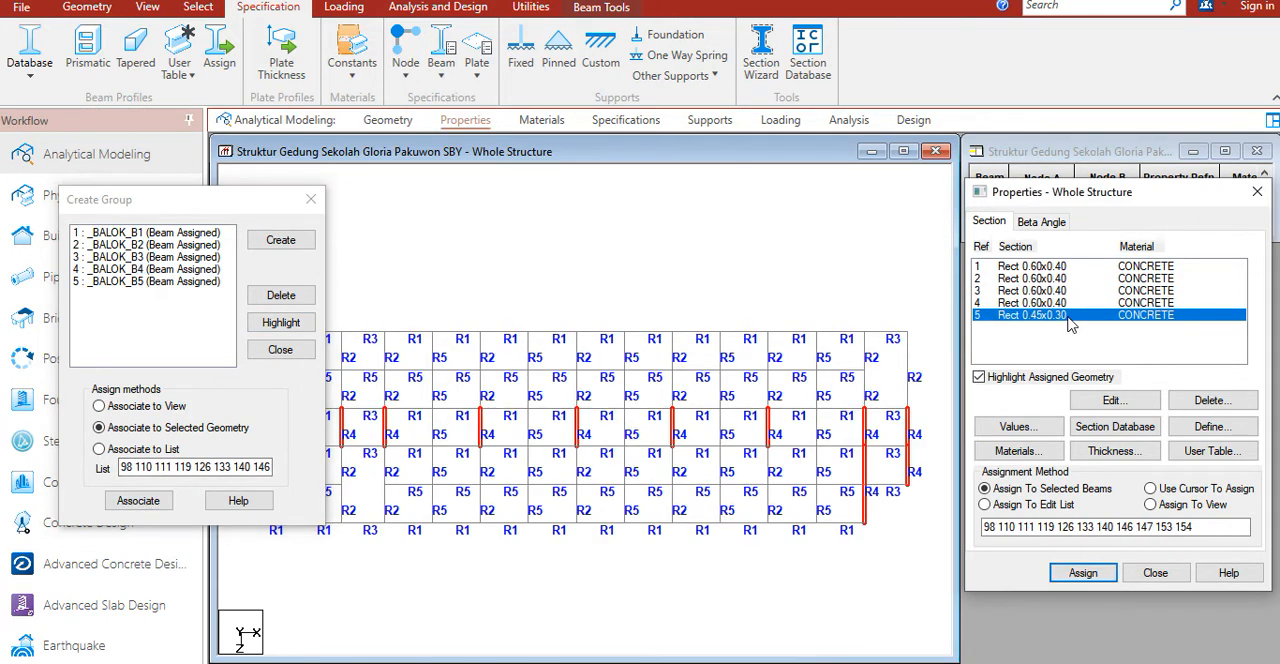
{"action": "left_click", "coordinate": [182, 283]}
{"action": "left_click", "coordinate": [138, 500]}
{"action": "left_click_drag", "start_coordinate": [277, 214], "coordinate": [1016, 376]}
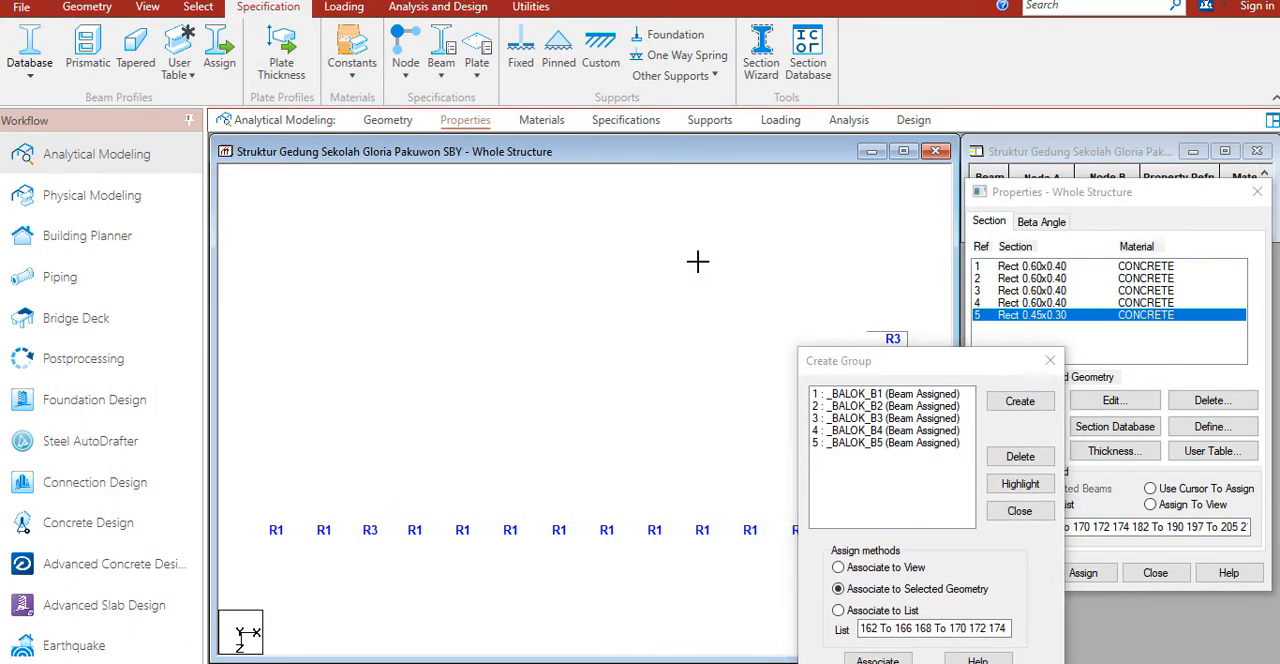
Step: Open a rendered 3D view of the structure to inspect the beam grid, and close it when done
{"action": "right_click", "coordinate": [623, 293]}
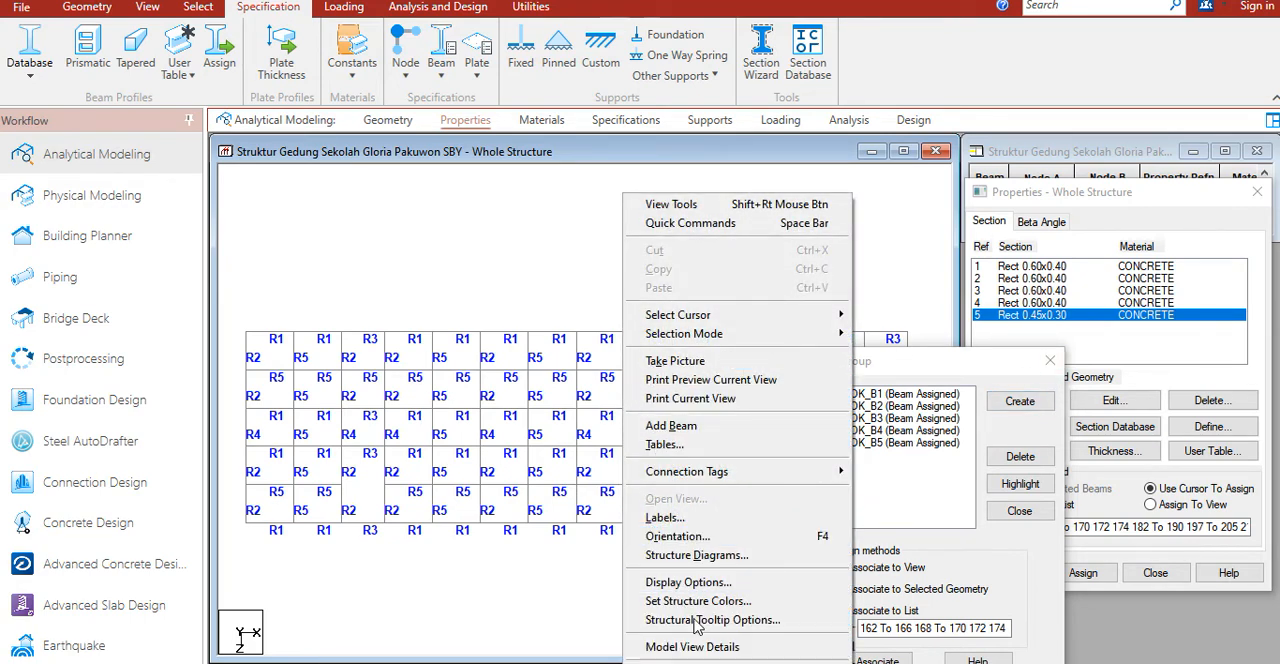
{"action": "left_click", "coordinate": [683, 659]}
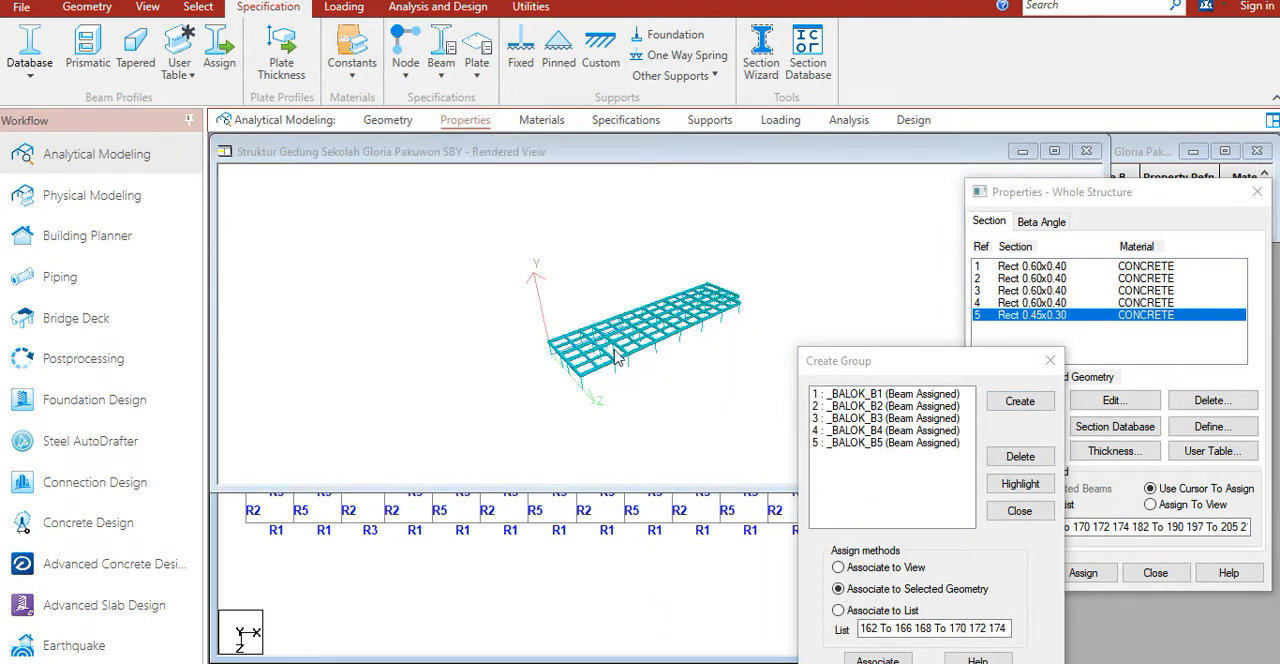
{"action": "scroll", "coordinate": [530, 330], "scroll_direction": "up", "scroll_amount": 5}
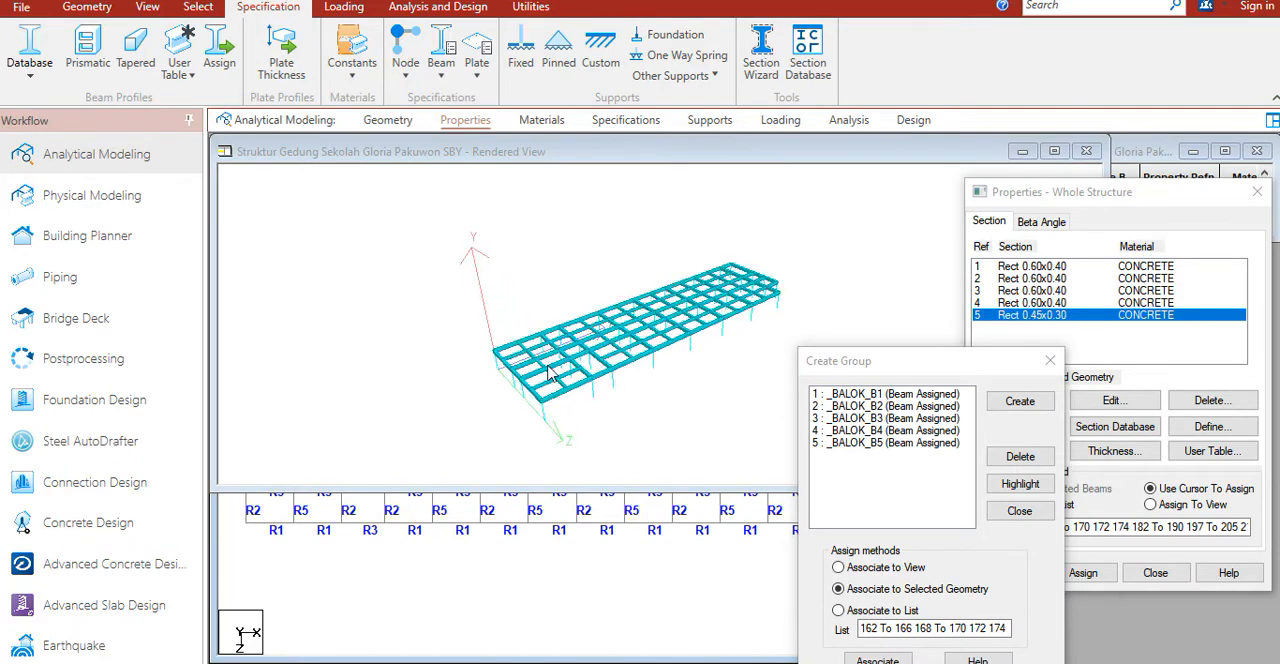
{"action": "scroll", "coordinate": [538, 365], "scroll_direction": "up", "scroll_amount": 2}
{"action": "left_click_drag", "start_coordinate": [592, 347], "coordinate": [640, 350]}
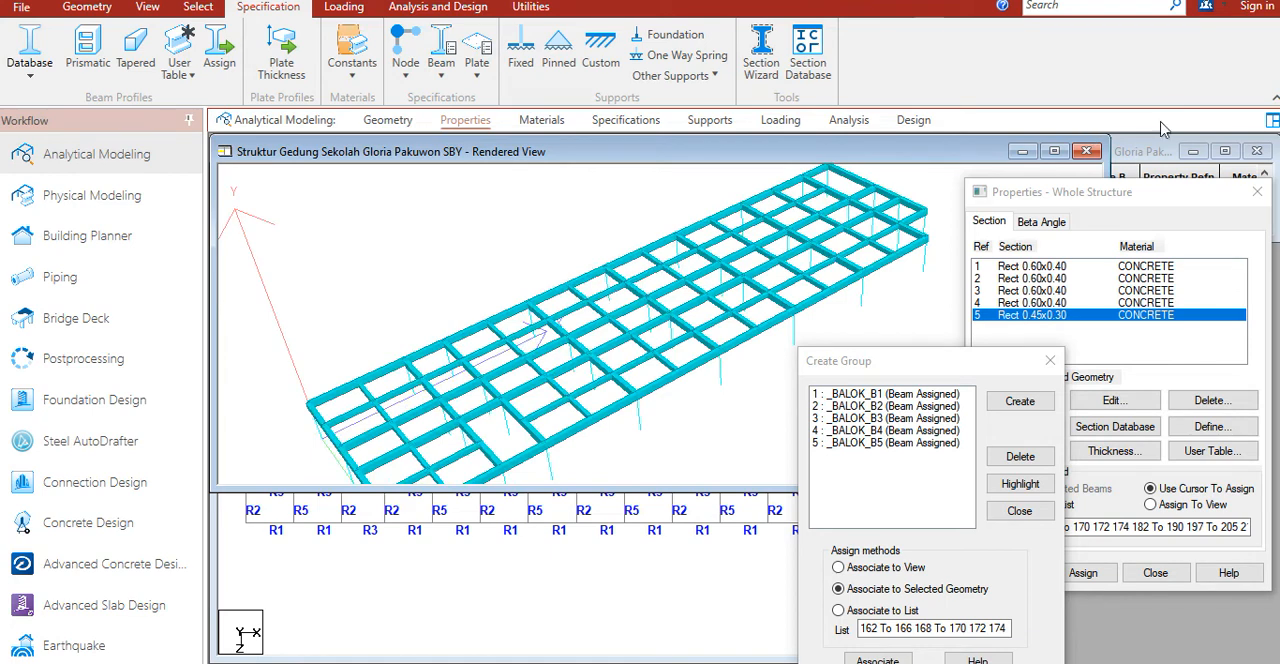
{"action": "left_click", "coordinate": [1087, 152]}
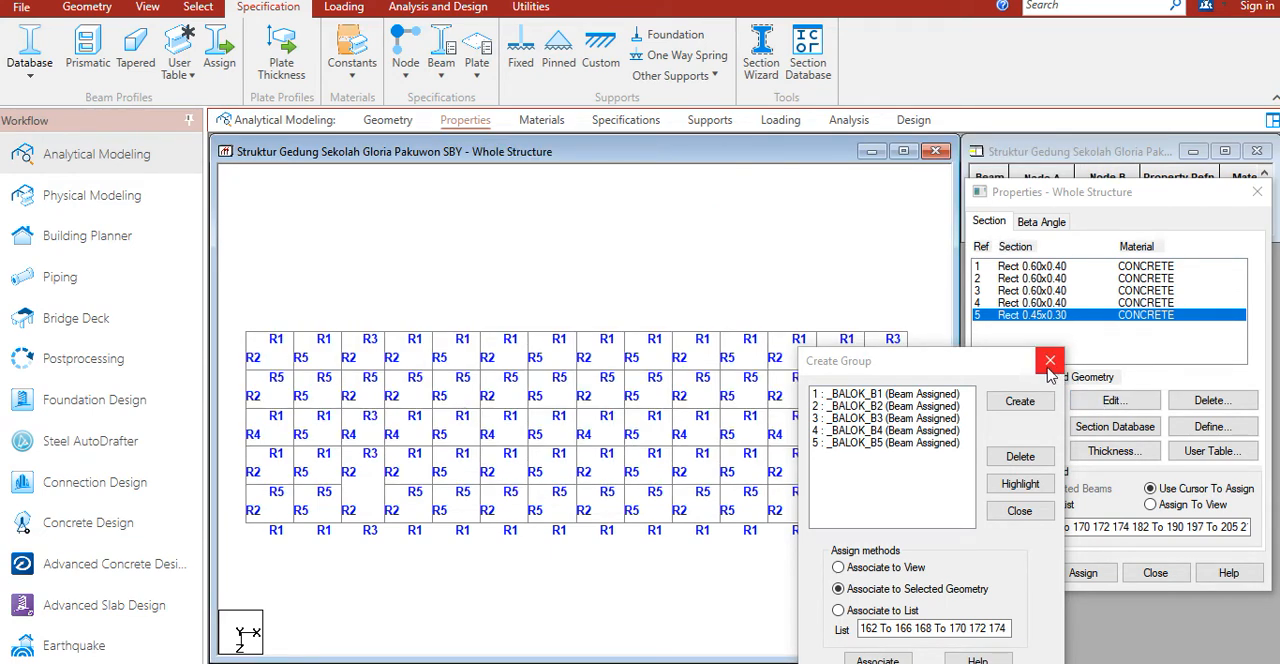
Step: Select the whole floor beam grid in the plan view and generate infill plates in its bays
{"action": "middle_click_drag", "start_coordinate": [634, 290], "coordinate": [623, 241]}
{"action": "scroll", "coordinate": [623, 243], "scroll_direction": "down", "scroll_amount": 2}
{"action": "scroll", "coordinate": [589, 237], "scroll_direction": "down", "scroll_amount": 1}
{"action": "middle_click_drag", "start_coordinate": [627, 292], "coordinate": [587, 247]}
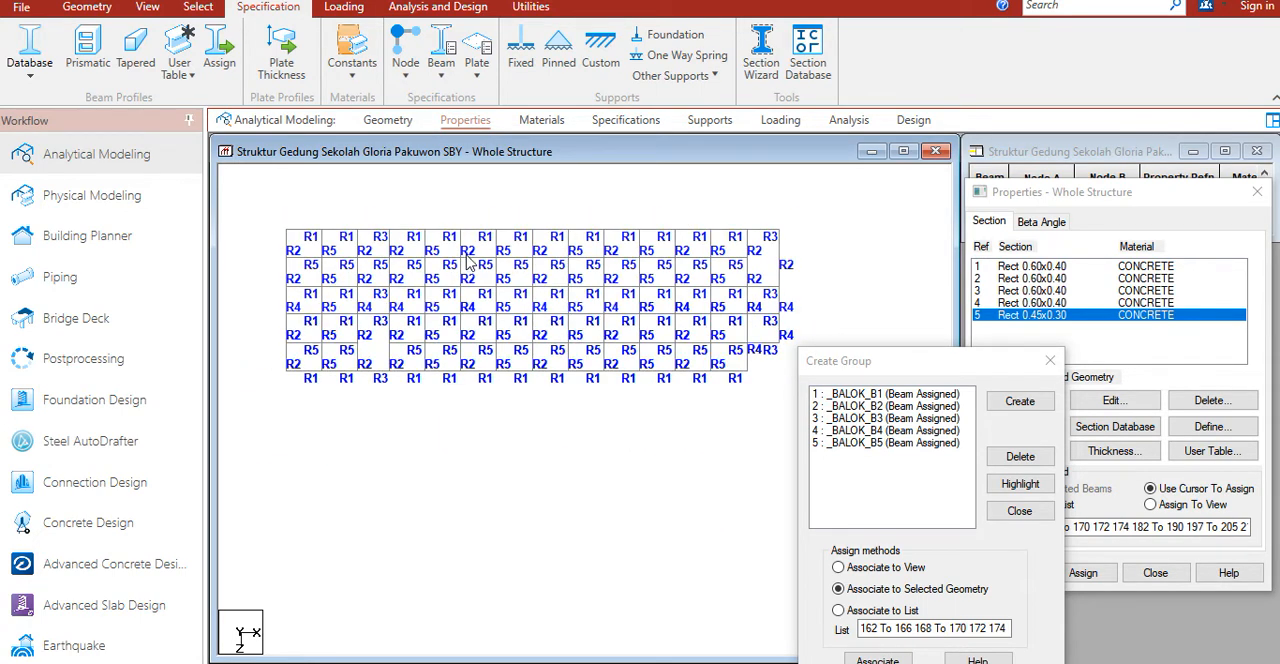
{"action": "left_click_drag", "start_coordinate": [272, 195], "coordinate": [789, 392]}
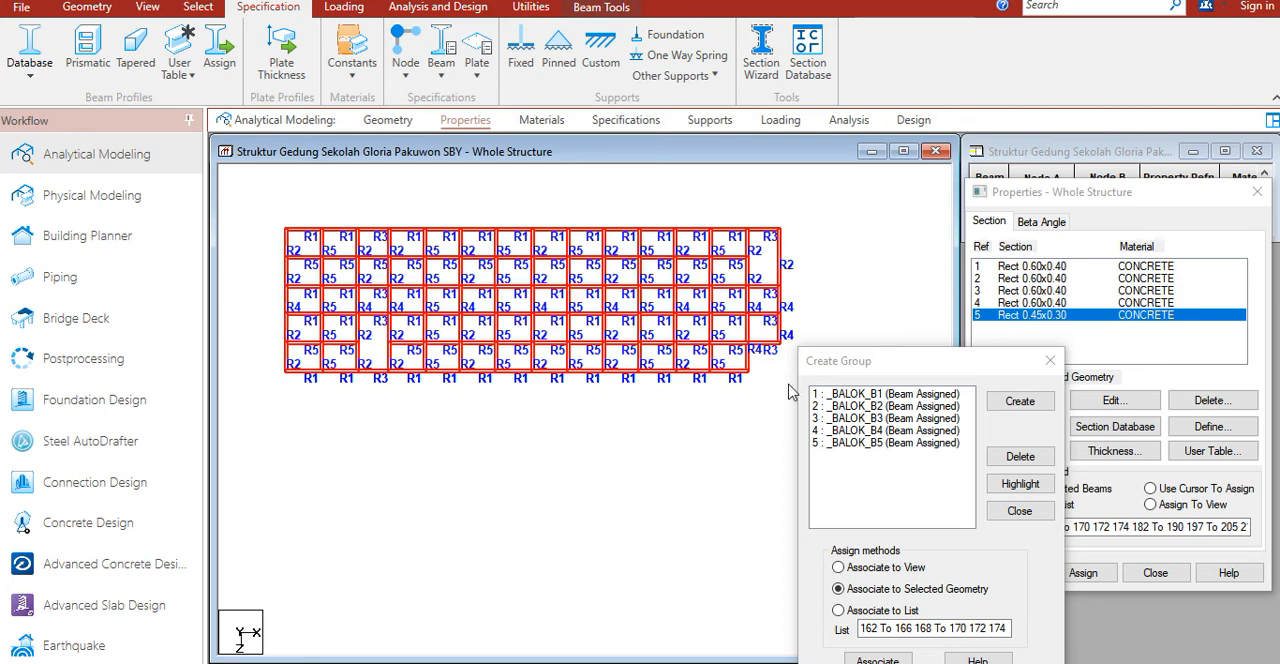
{"action": "left_click", "coordinate": [87, 7]}
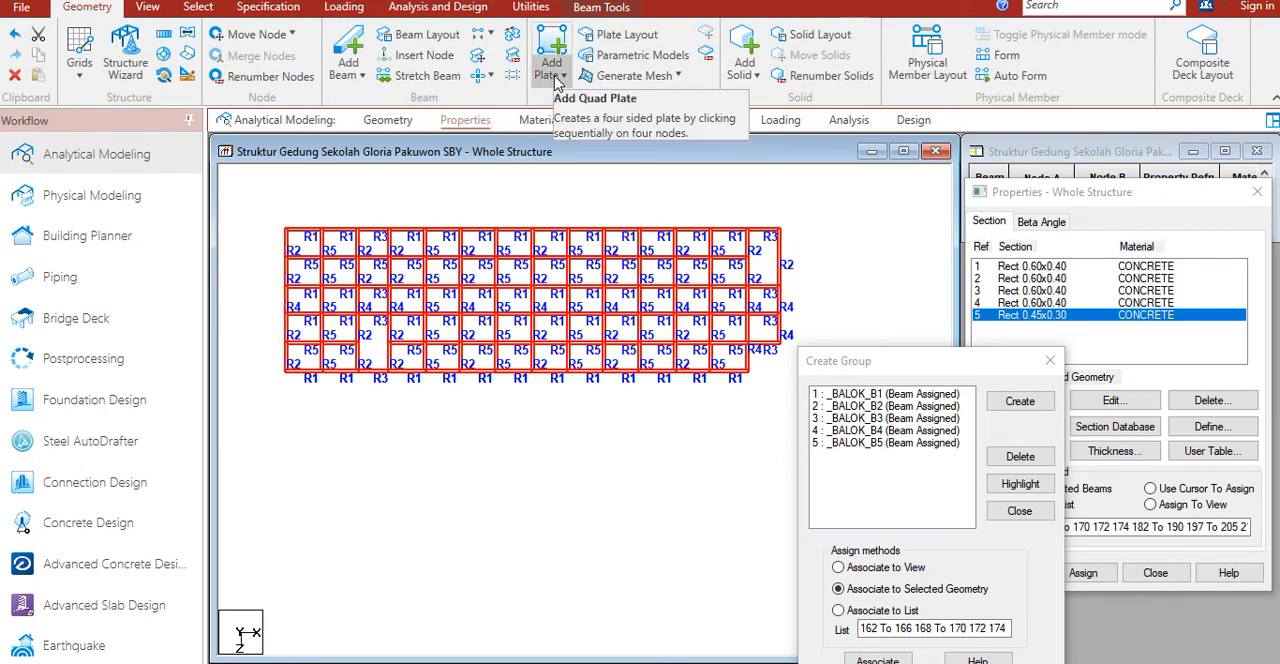
{"action": "left_click", "coordinate": [557, 80]}
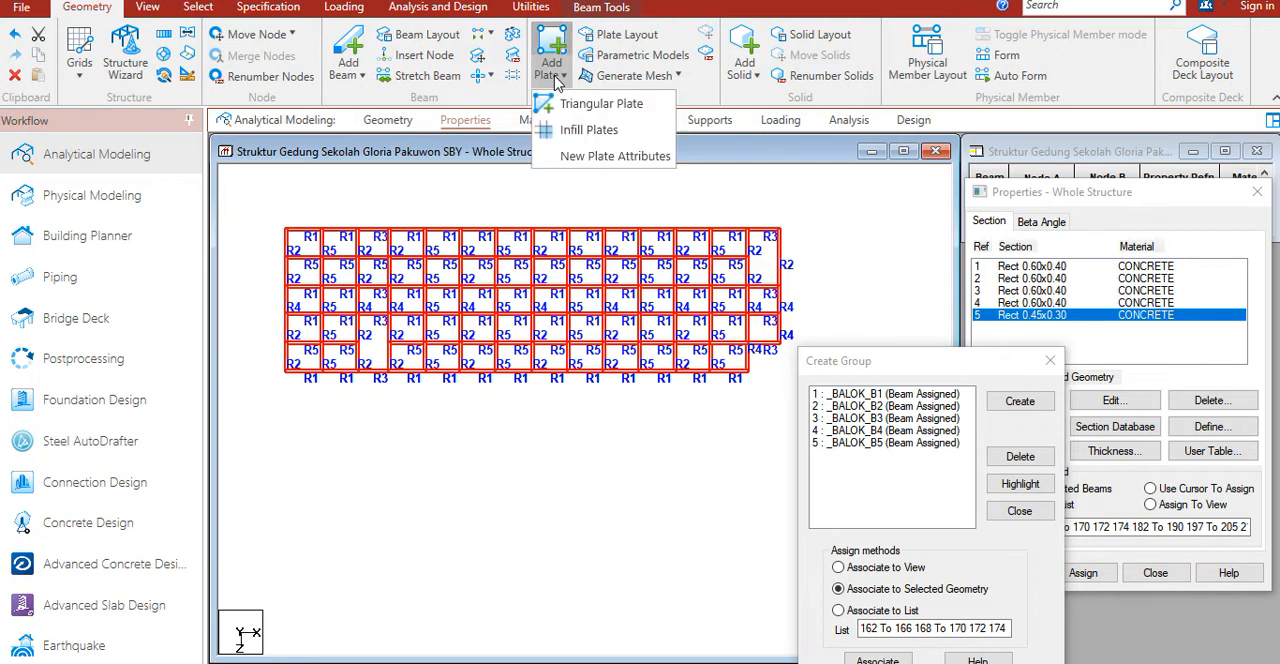
{"action": "left_click", "coordinate": [589, 130]}
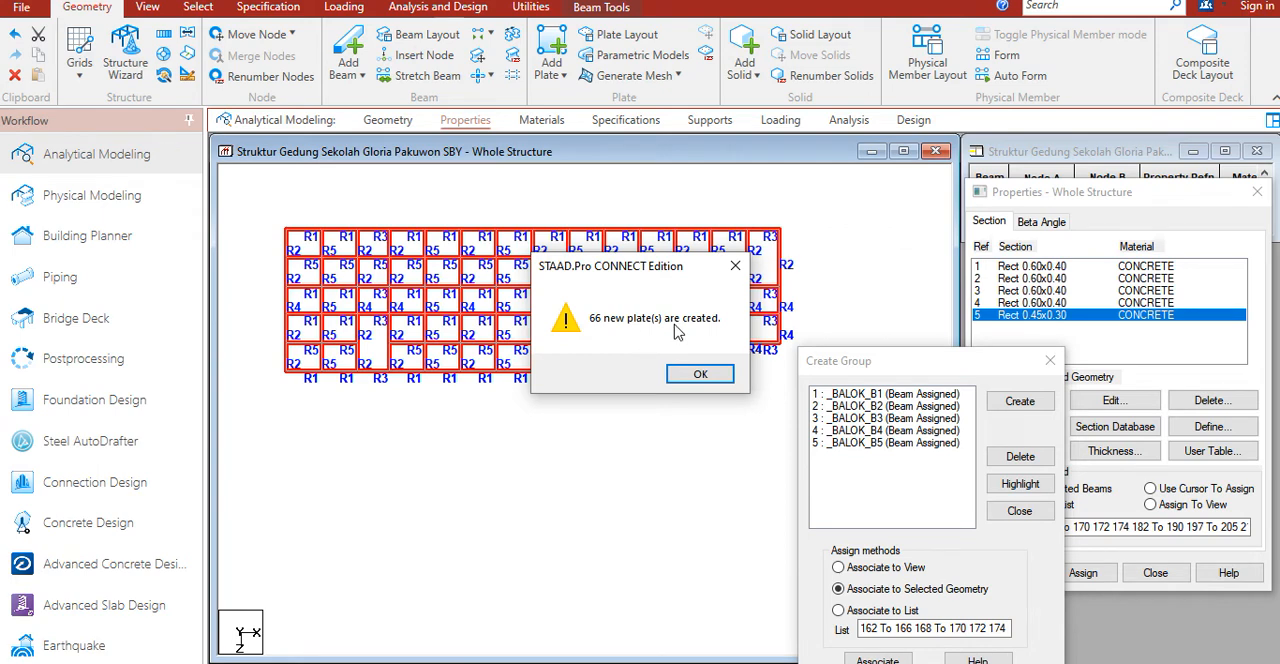
{"action": "left_click", "coordinate": [701, 373]}
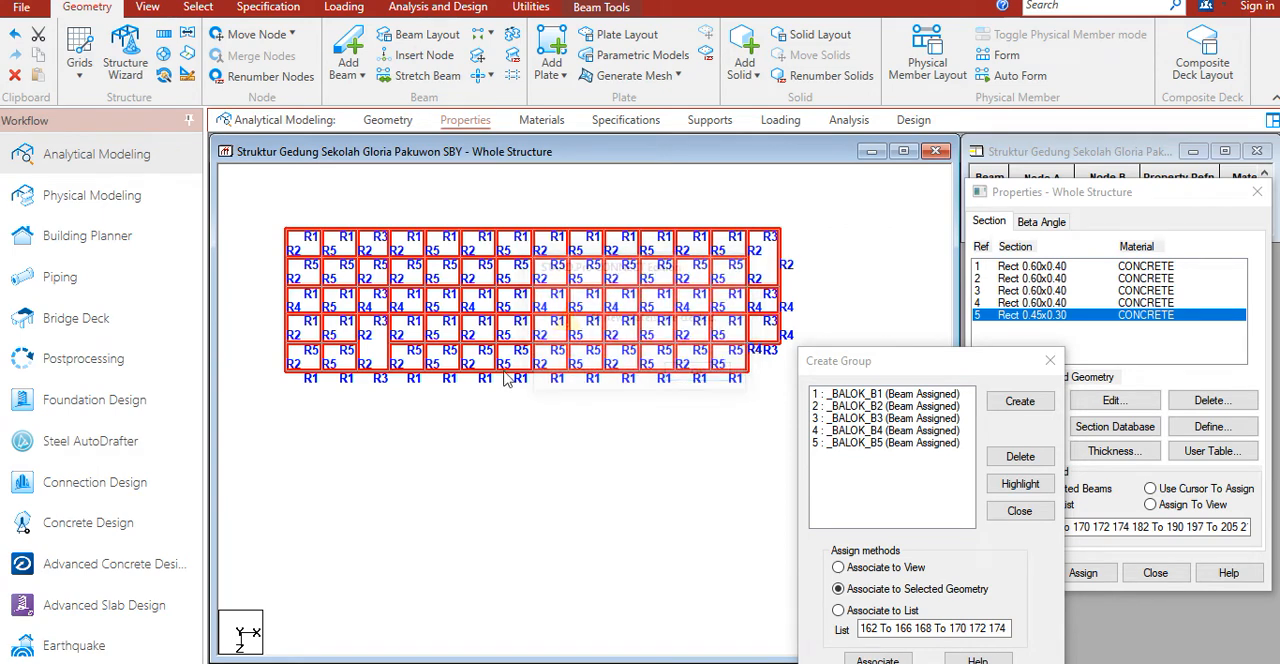
Step: Delete the two tall plates that span the double-height bays next to the R3 beams, using plate selection
{"action": "scroll", "coordinate": [335, 390], "scroll_direction": "up", "scroll_amount": 1}
{"action": "left_click", "coordinate": [342, 456]}
{"action": "middle_click_drag", "start_coordinate": [357, 452], "coordinate": [409, 500]}
{"action": "scroll", "coordinate": [419, 454], "scroll_direction": "up", "scroll_amount": 1}
{"action": "right_click", "coordinate": [409, 502]}
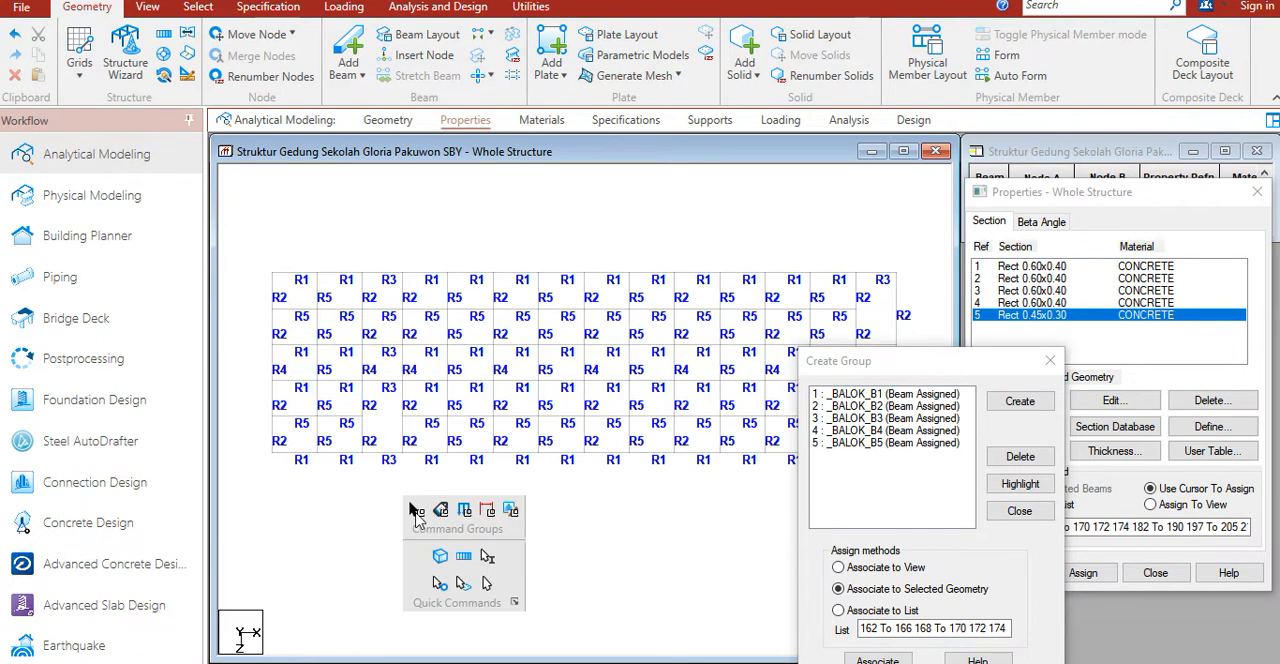
{"action": "left_click", "coordinate": [465, 592]}
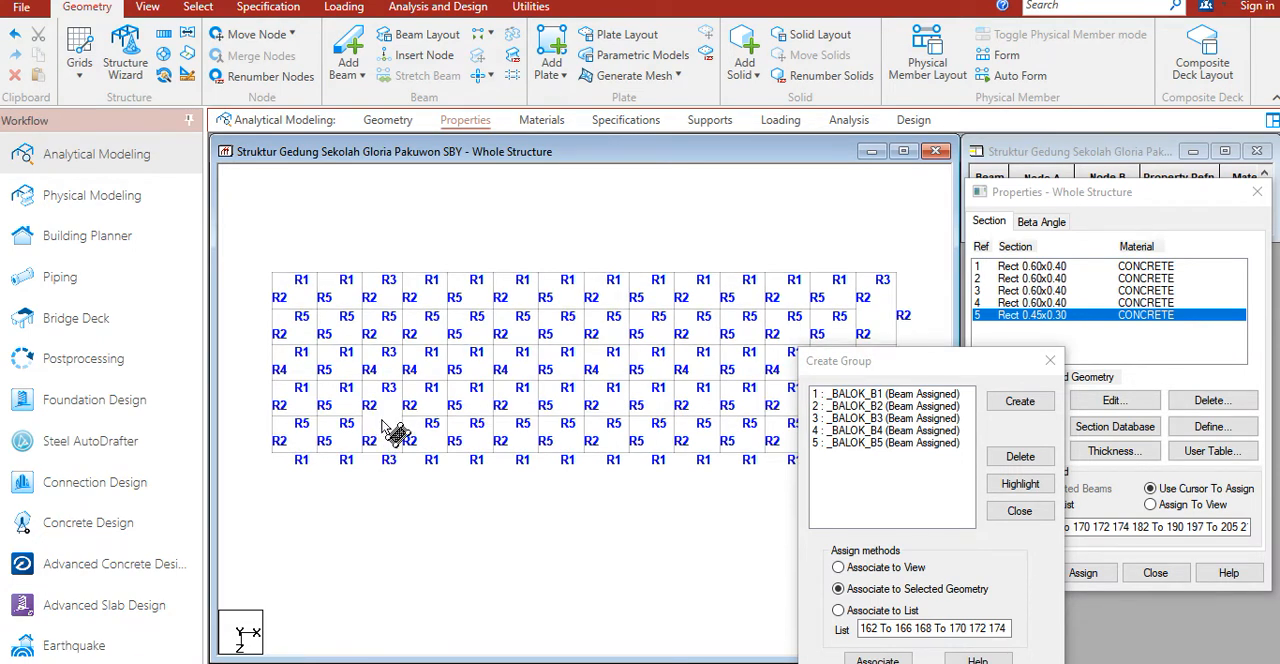
{"action": "left_click", "coordinate": [397, 432]}
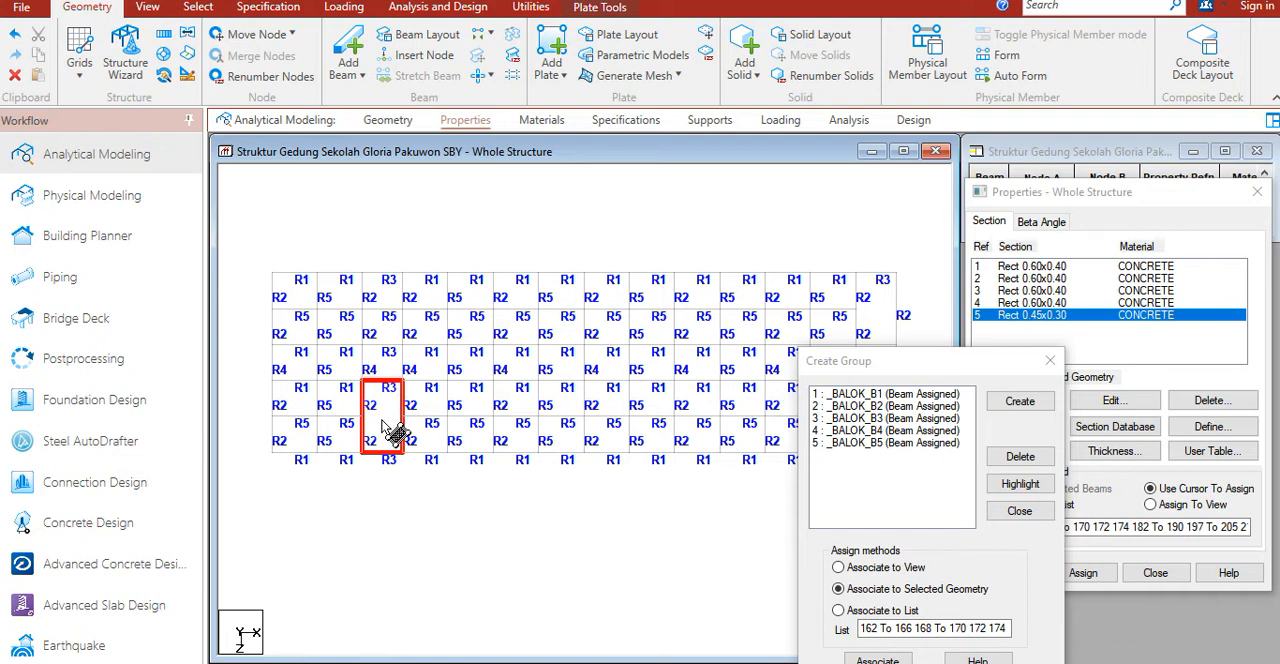
{"action": "left_click", "coordinate": [882, 316], "text": "ctrl"}
{"action": "key", "text": "Delete"}
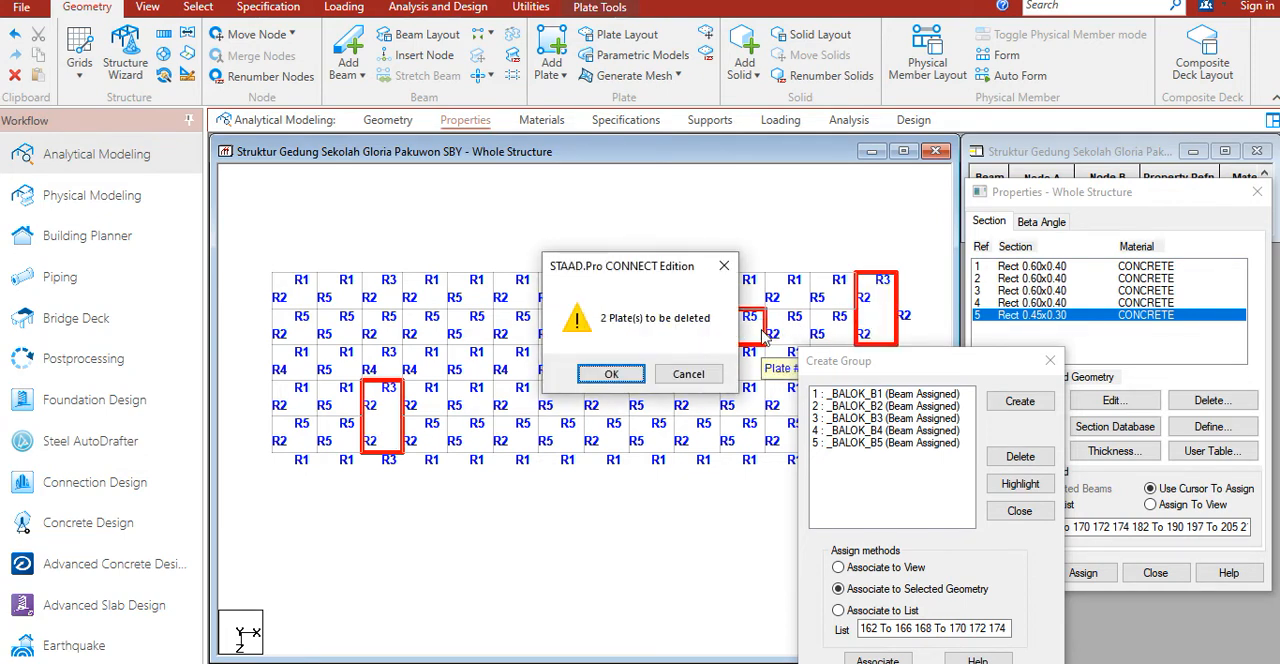
{"action": "key", "text": "Return"}
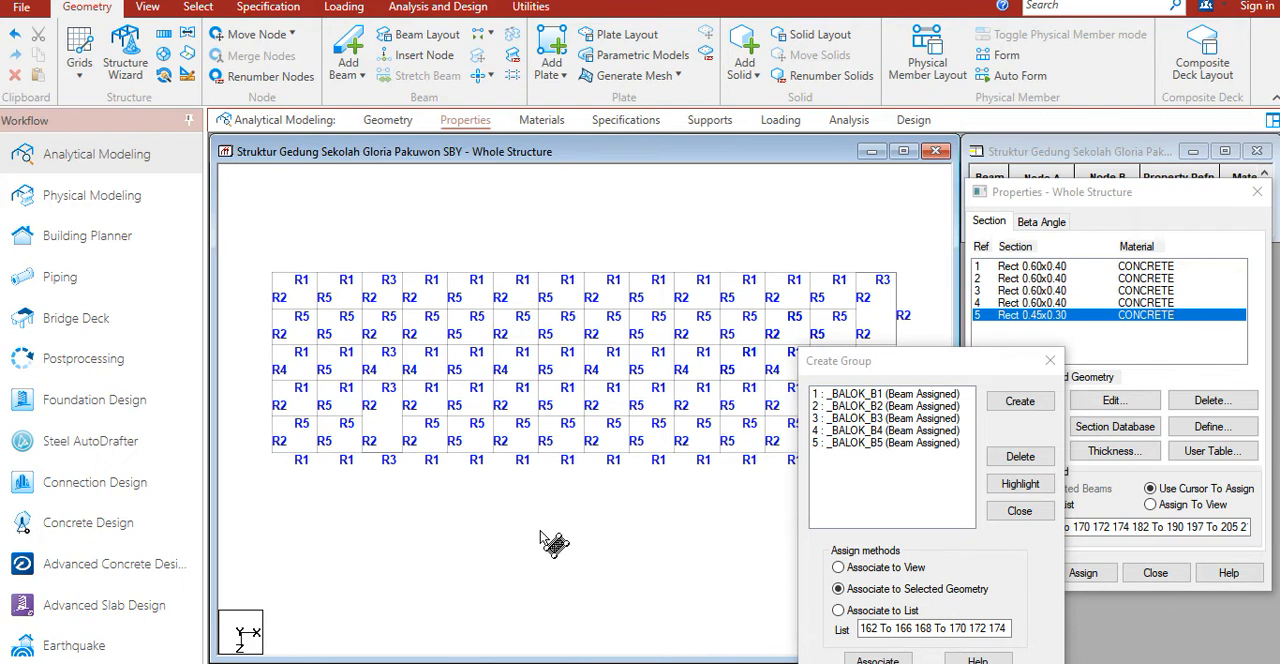
Step: Inspect the floor plates and the two openings in a rendered 3D view, orbiting around the model, and close the view
{"action": "right_click", "coordinate": [548, 545]}
{"action": "left_click", "coordinate": [598, 518]}
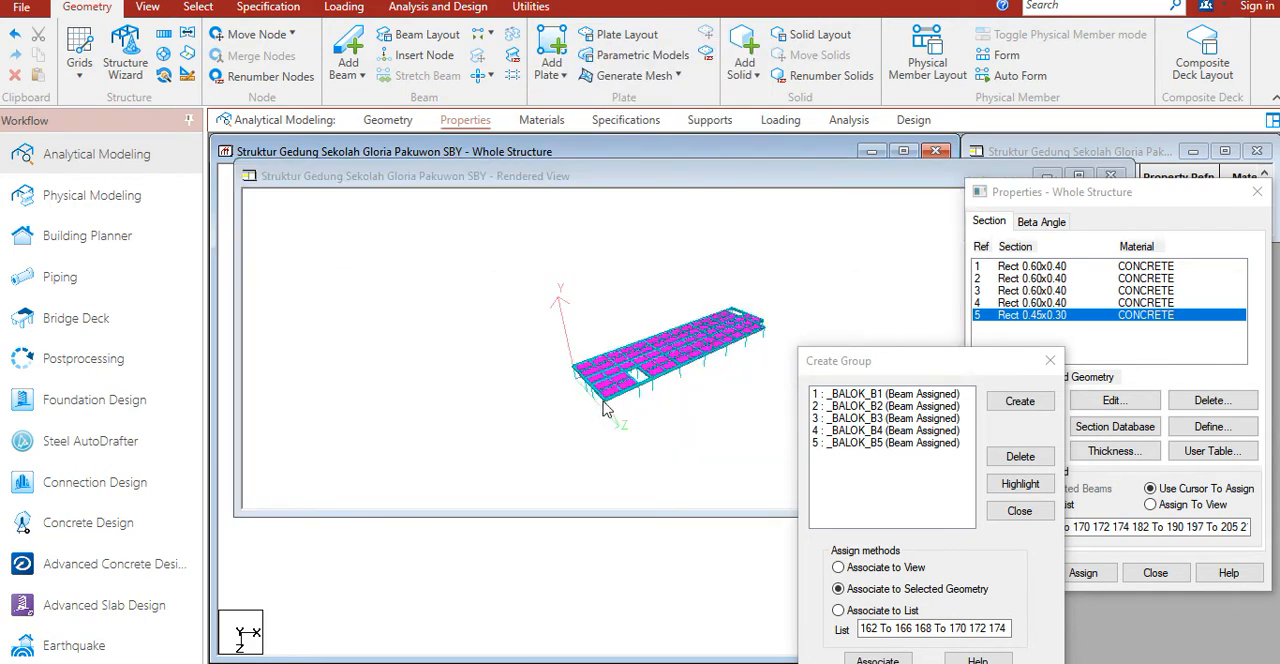
{"action": "left_click_drag", "start_coordinate": [693, 444], "coordinate": [606, 368]}
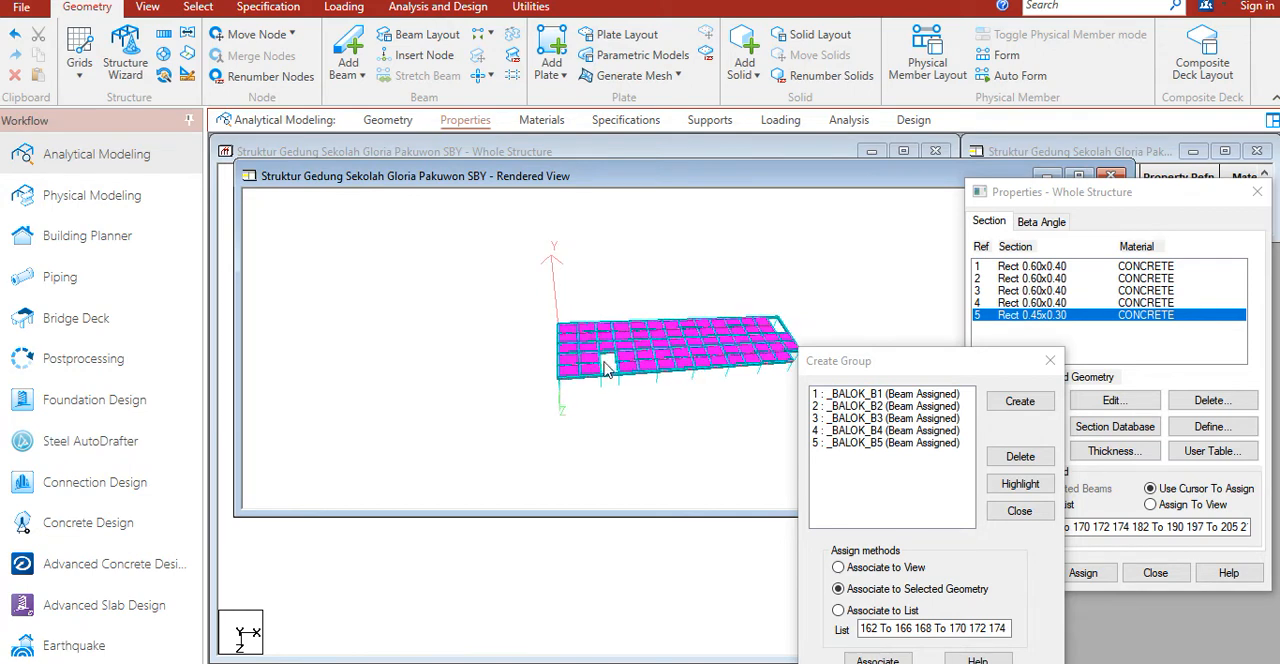
{"action": "left_click_drag", "start_coordinate": [706, 370], "coordinate": [681, 296]}
{"action": "left_click", "coordinate": [898, 151]}
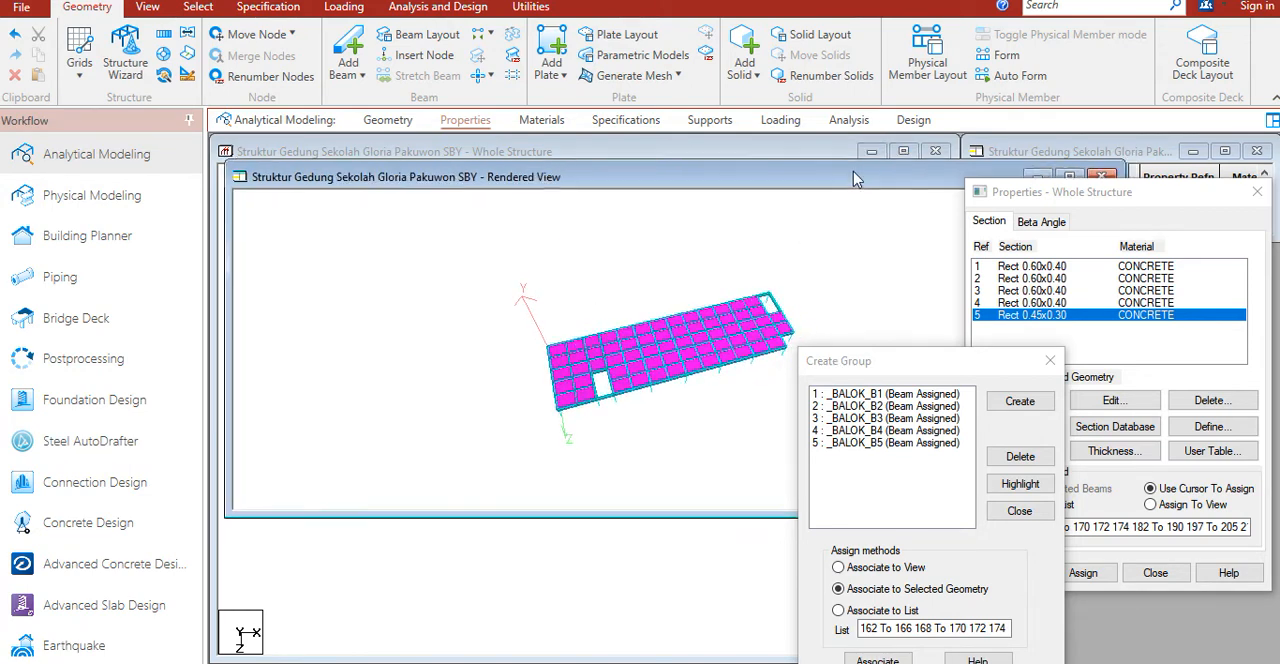
{"action": "left_click", "coordinate": [917, 183]}
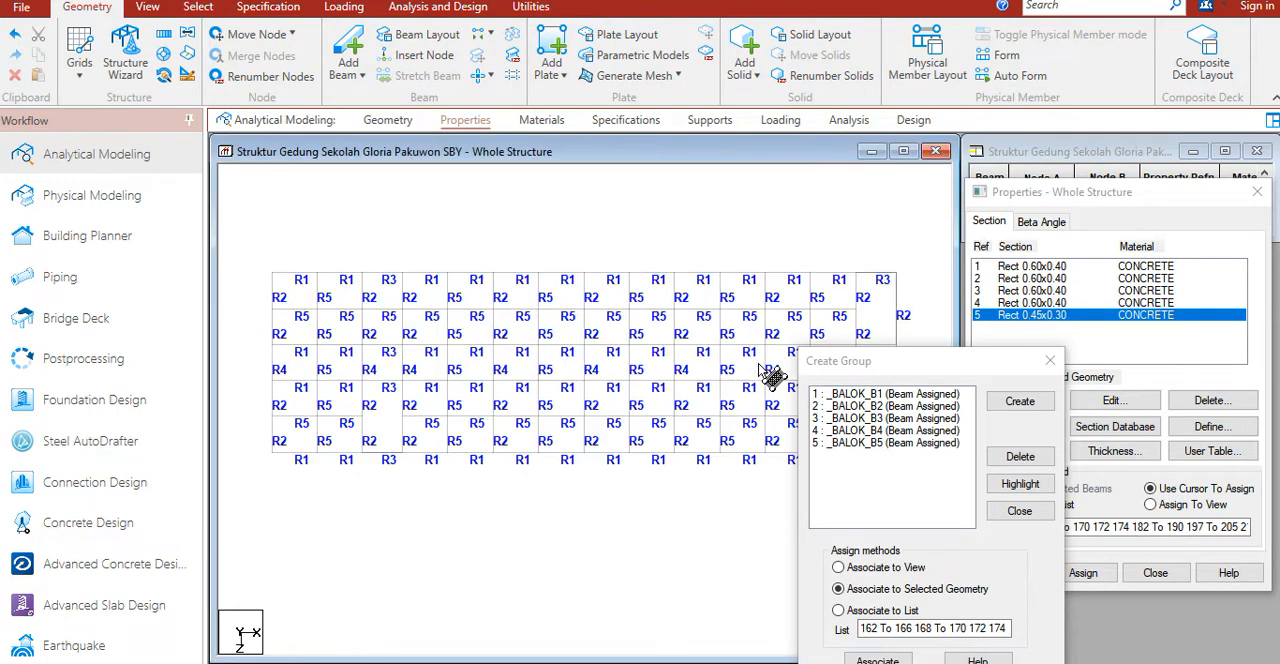
Step: Define a concrete plate thickness property of 0.12 m at all four nodes
{"action": "left_click_drag", "start_coordinate": [962, 360], "coordinate": [618, 360]}
{"action": "left_click", "coordinate": [1097, 380]}
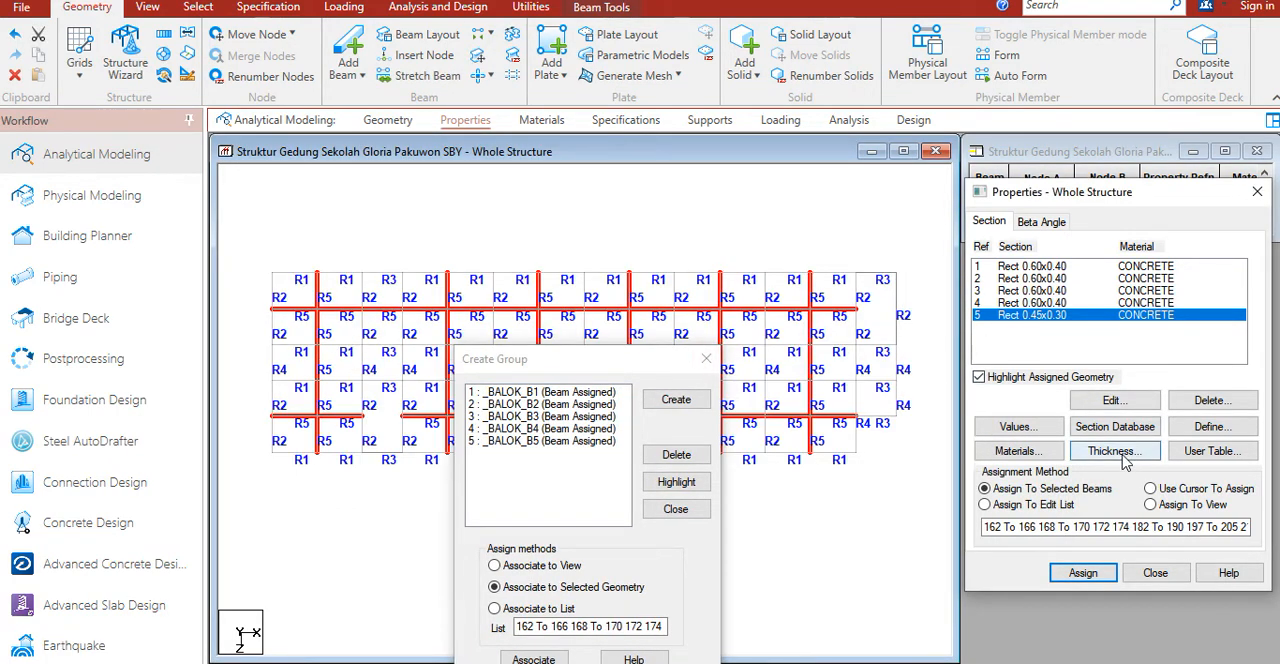
{"action": "left_click", "coordinate": [262, 9]}
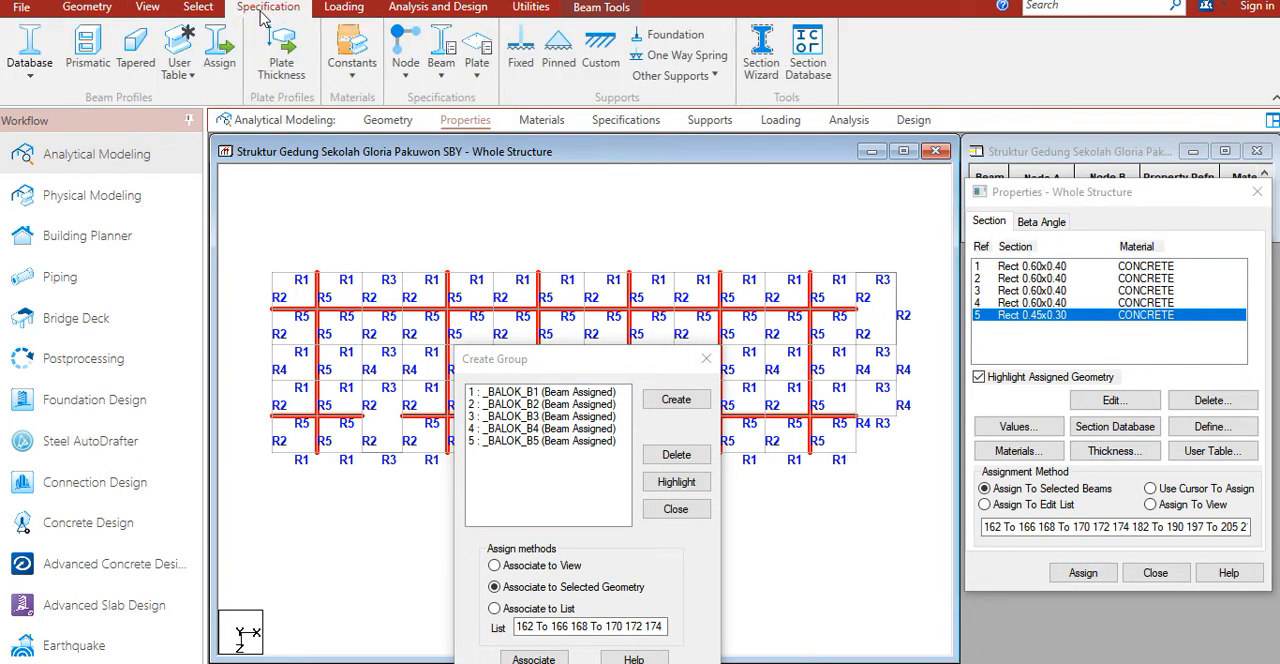
{"action": "left_click", "coordinate": [281, 68]}
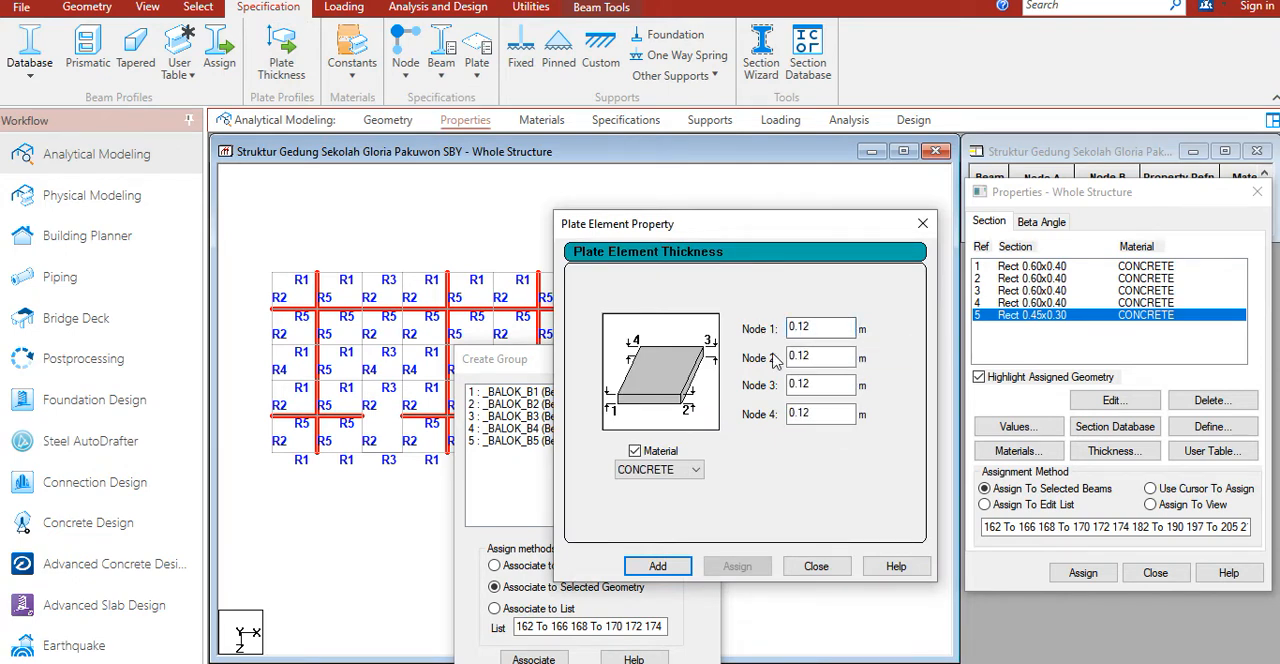
{"action": "left_click", "coordinate": [657, 566]}
{"action": "left_click", "coordinate": [816, 566]}
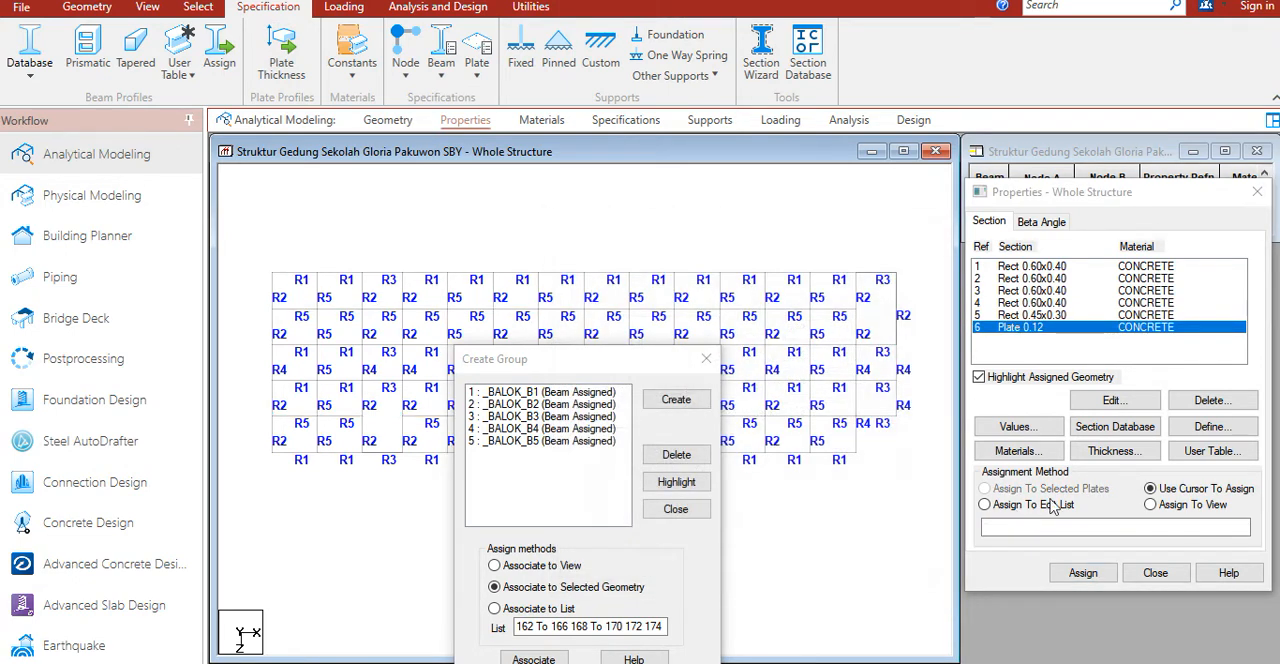
Step: Assign the Plate 0.12 property to all plates in the view
{"action": "left_click", "coordinate": [1204, 507]}
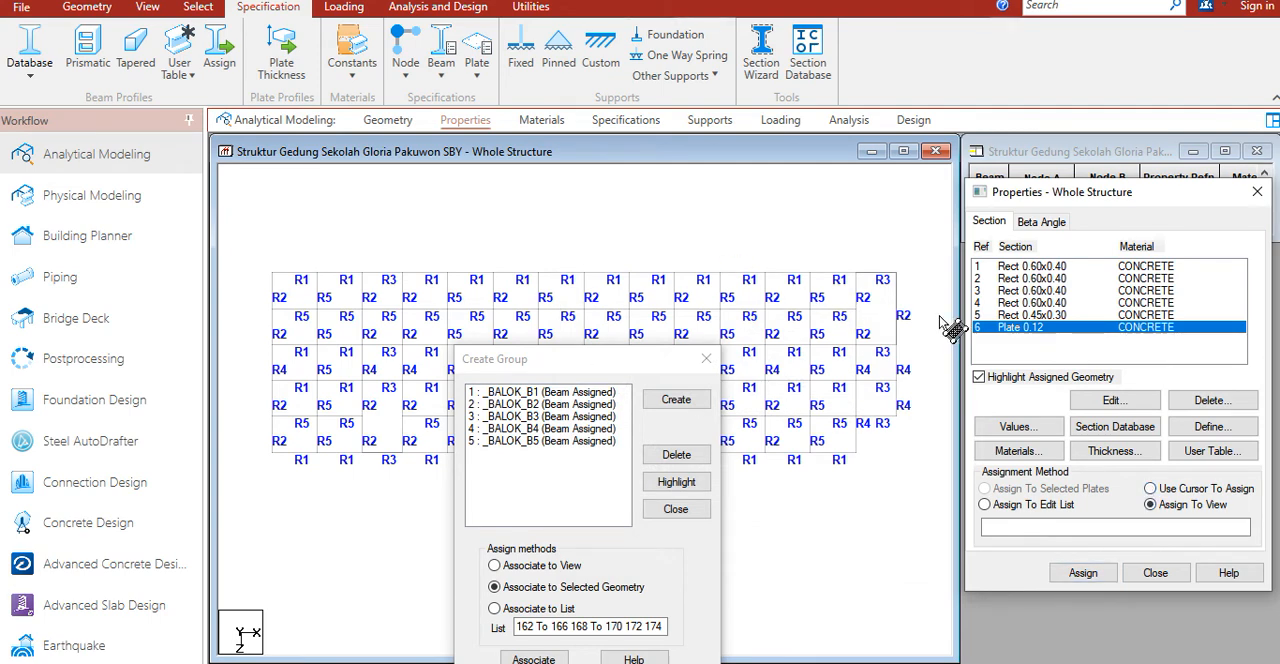
{"action": "left_click", "coordinate": [1083, 573]}
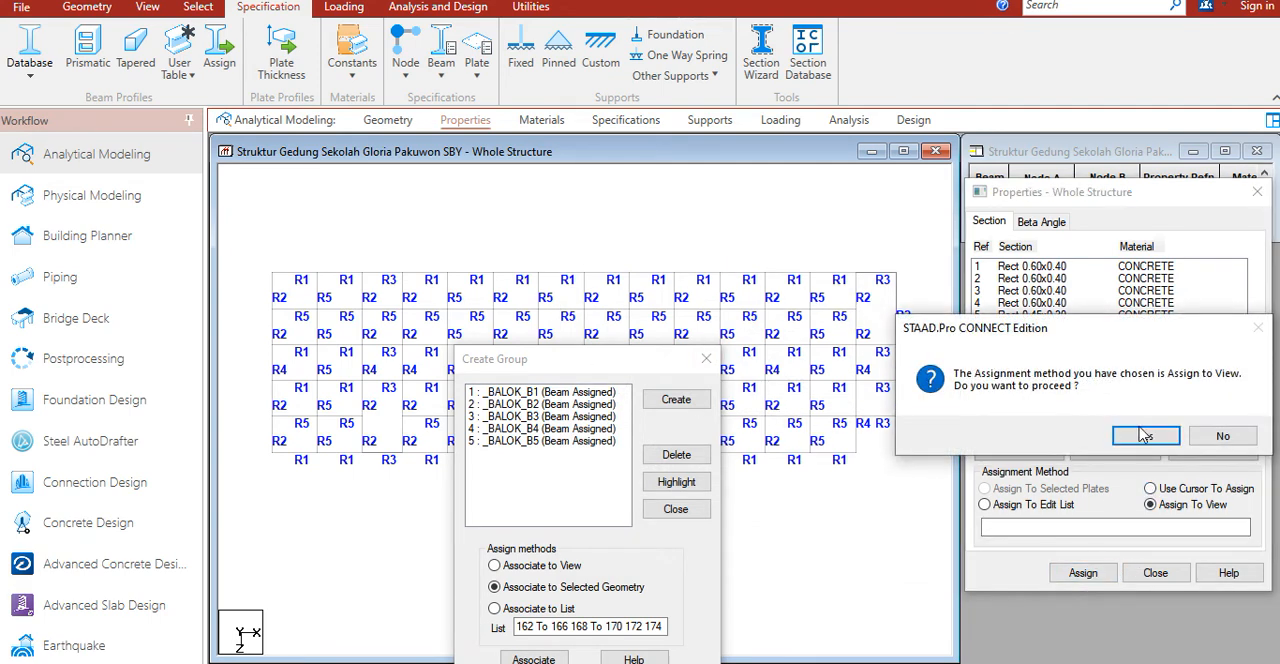
{"action": "left_click", "coordinate": [1145, 437]}
{"action": "left_click_drag", "start_coordinate": [607, 370], "coordinate": [662, 359]}
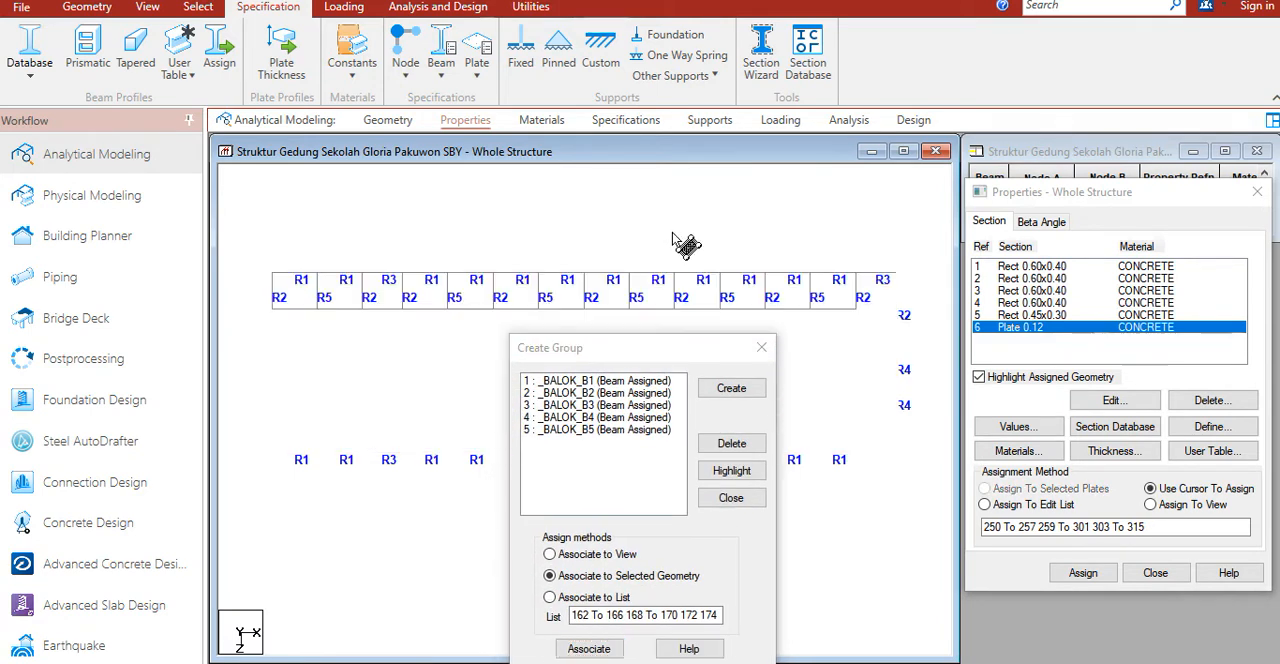
{"action": "left_click", "coordinate": [648, 318]}
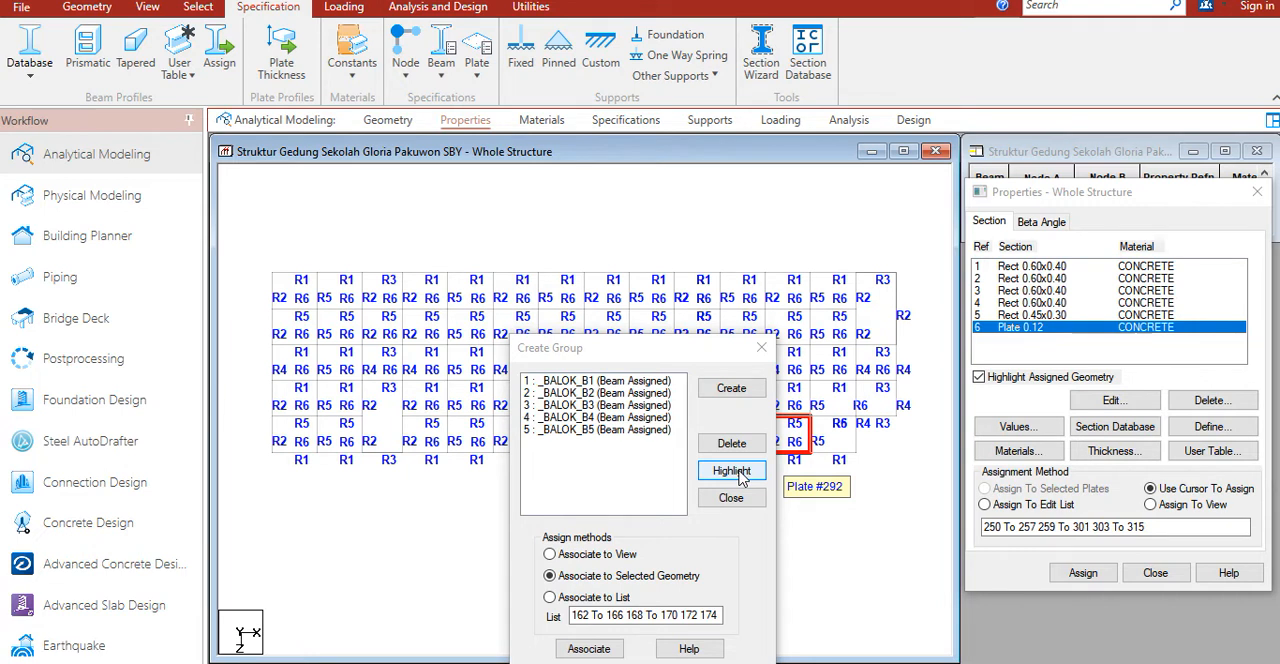
Step: Create a new group named pelat_lantai with the type set to Plate
{"action": "left_click", "coordinate": [745, 392]}
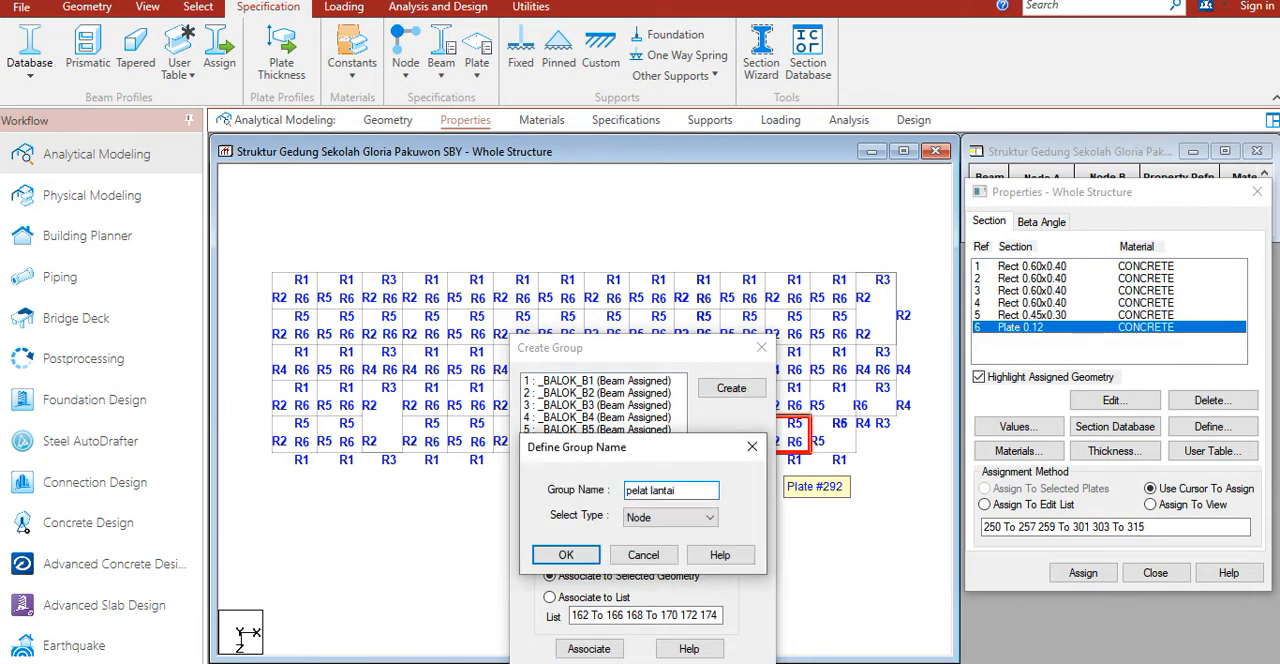
{"action": "left_click", "coordinate": [680, 517]}
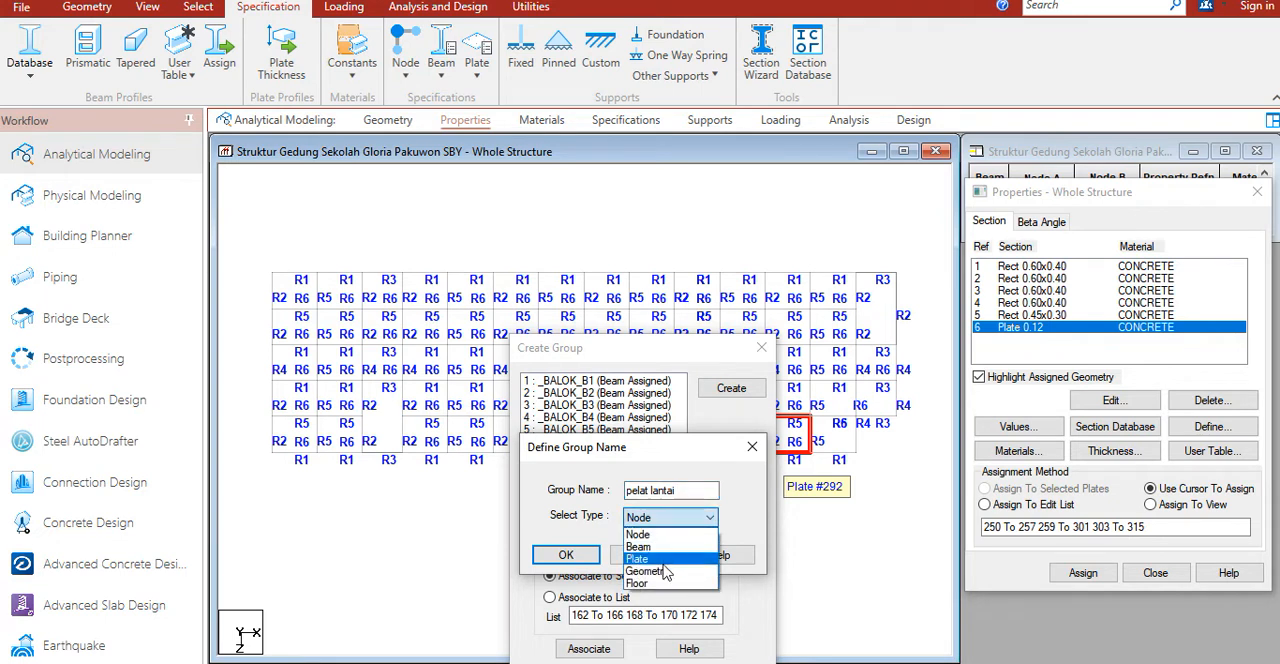
{"action": "left_click", "coordinate": [660, 556]}
{"action": "left_click", "coordinate": [654, 489]}
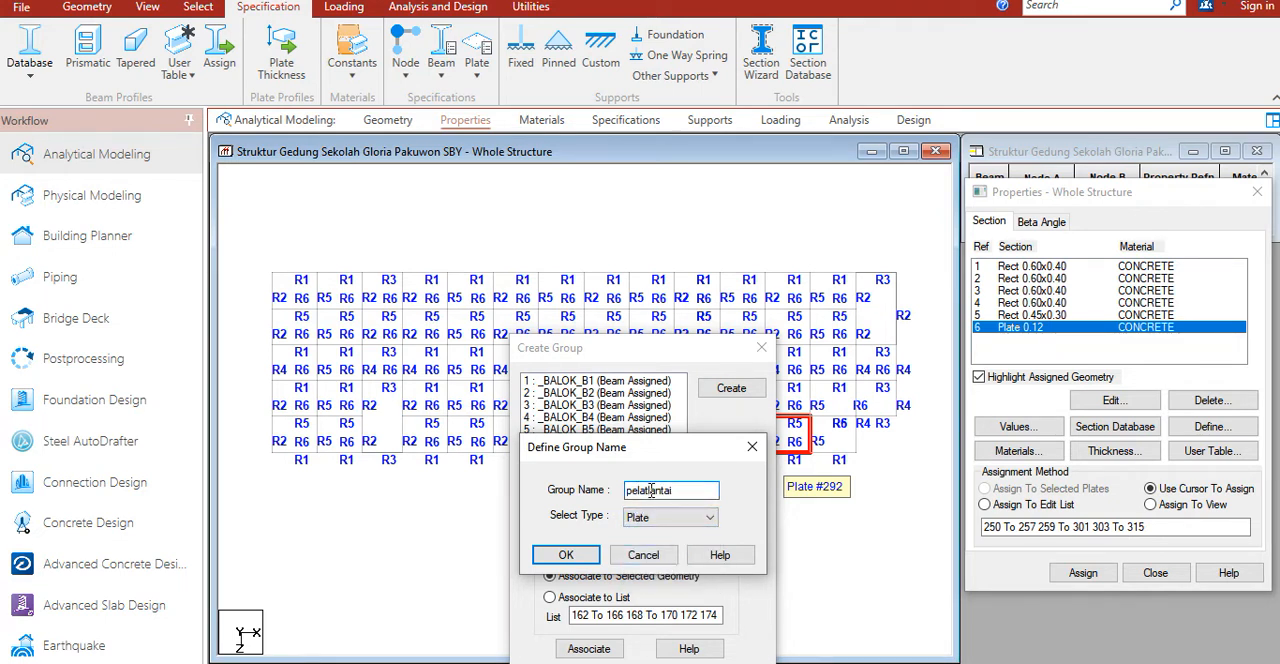
{"action": "left_click", "coordinate": [566, 555]}
Step: Select all floor plates and associate them with the _PELAT_LANTAI group
{"action": "left_click", "coordinate": [429, 256]}
{"action": "key", "text": "ctrl+a"}
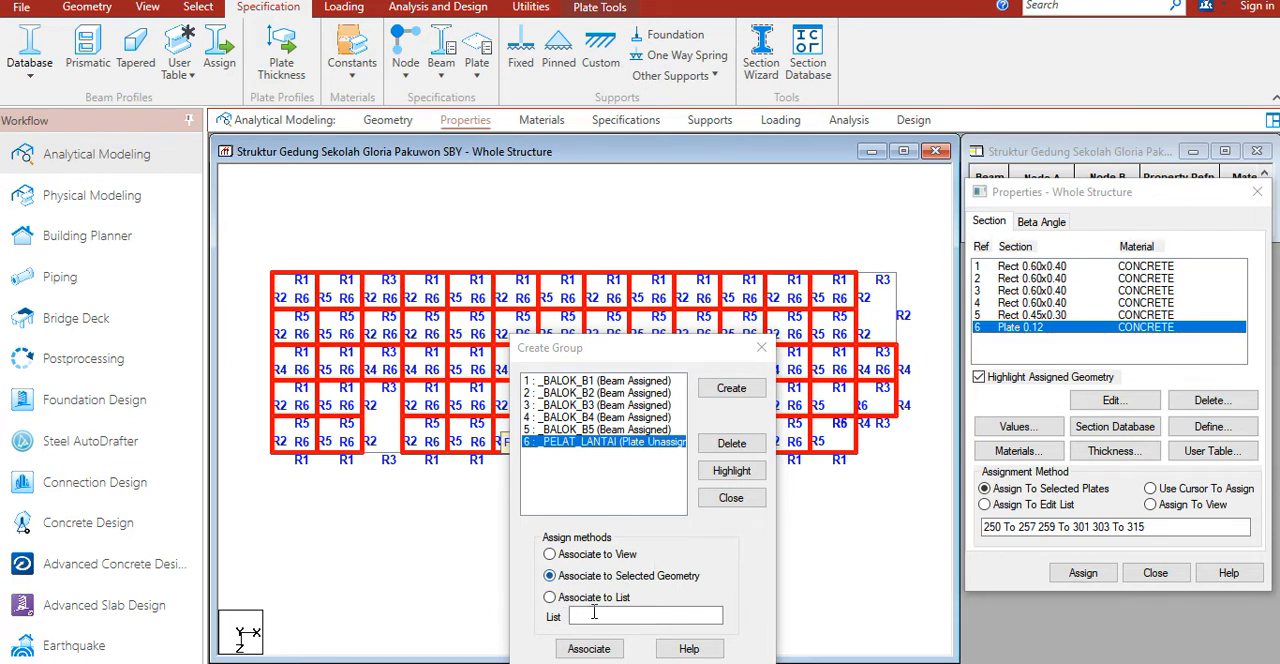
{"action": "left_click", "coordinate": [589, 648]}
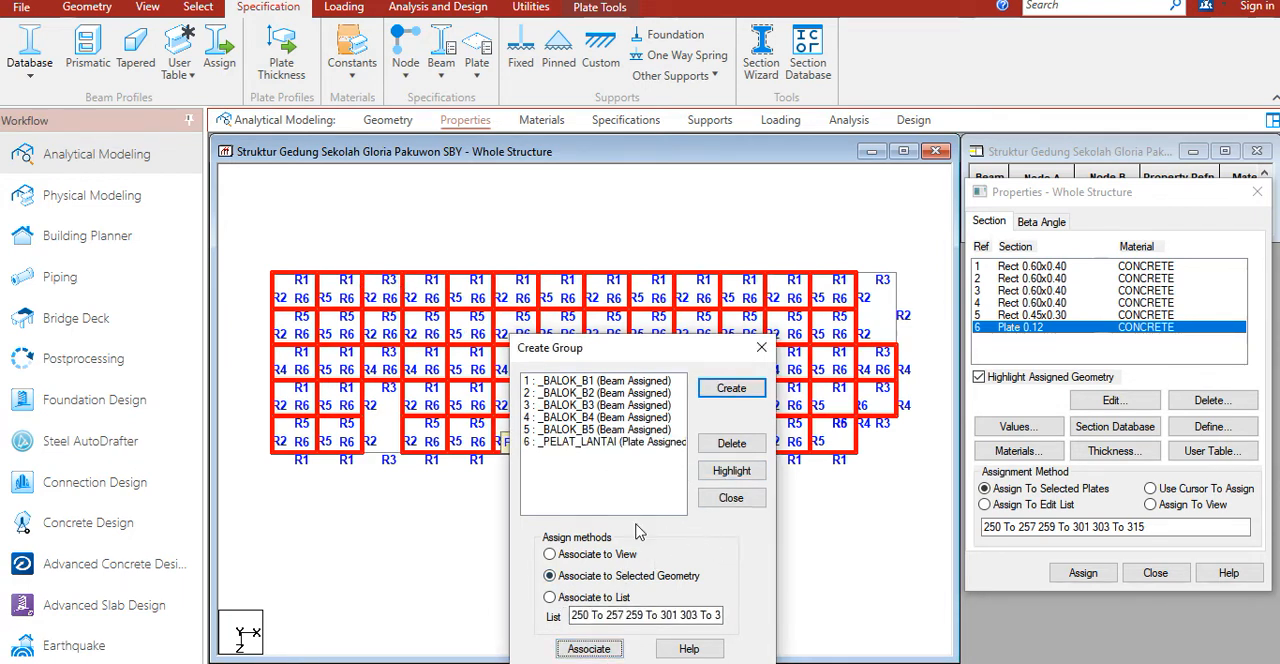
Step: Highlight the _BALOK_B5 and _PELAT_LANTAI groups in turn to check which members and plates belong to each
{"action": "left_click", "coordinate": [600, 445]}
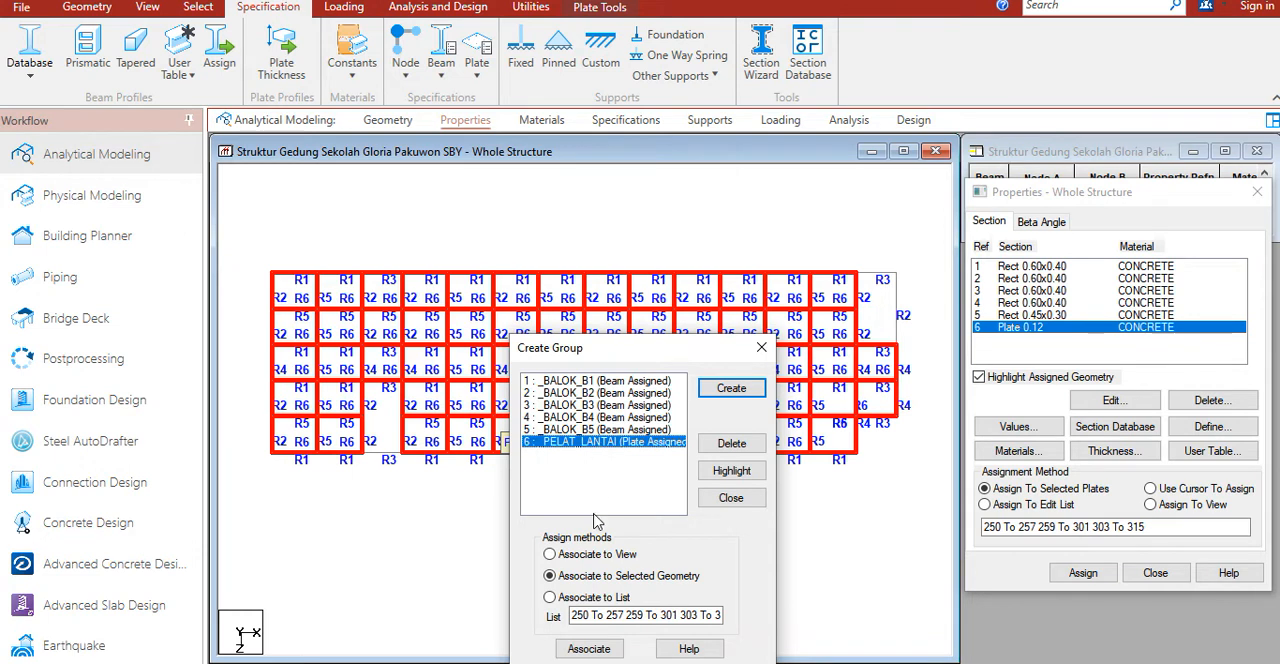
{"action": "left_click", "coordinate": [602, 649]}
{"action": "left_click", "coordinate": [653, 451]}
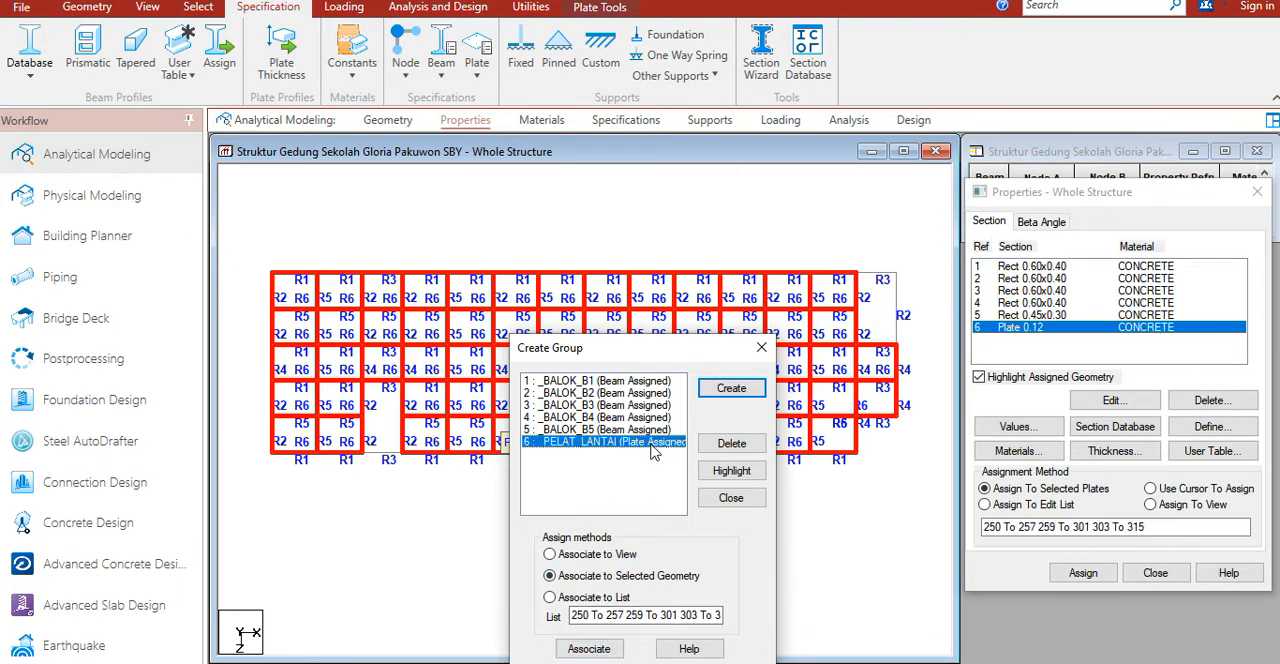
{"action": "left_click", "coordinate": [630, 429]}
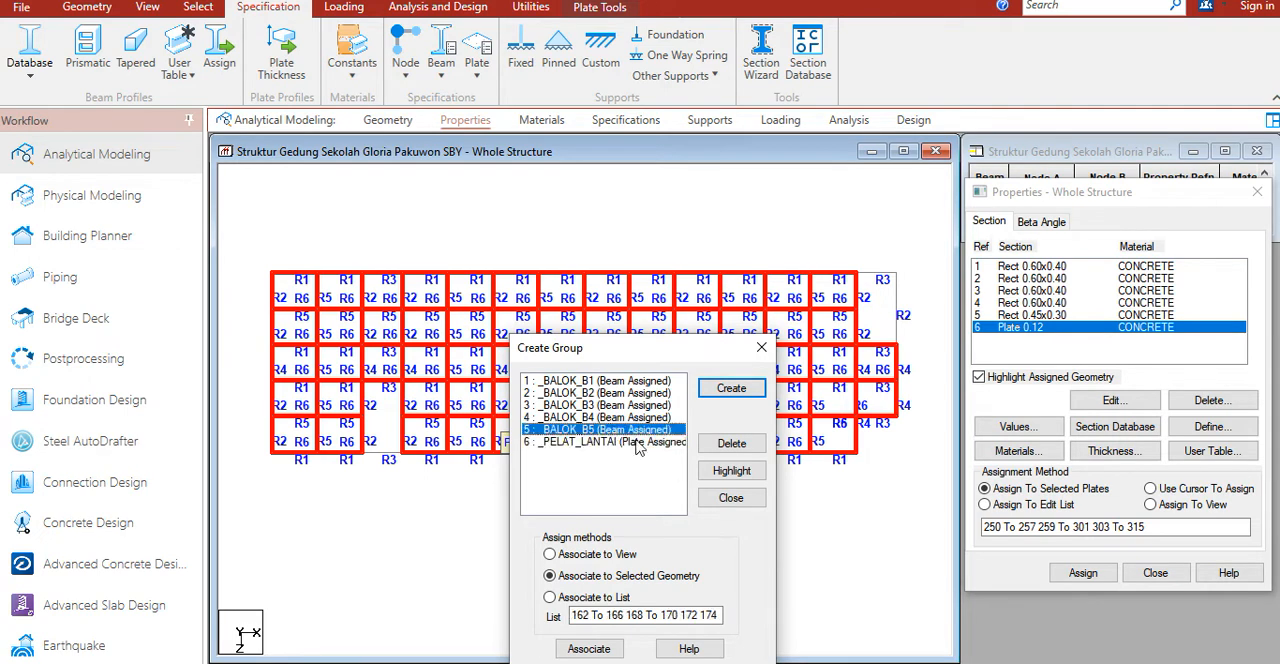
{"action": "left_click", "coordinate": [731, 470]}
{"action": "left_click", "coordinate": [656, 442]}
{"action": "left_click", "coordinate": [731, 470]}
{"action": "left_click", "coordinate": [731, 495]}
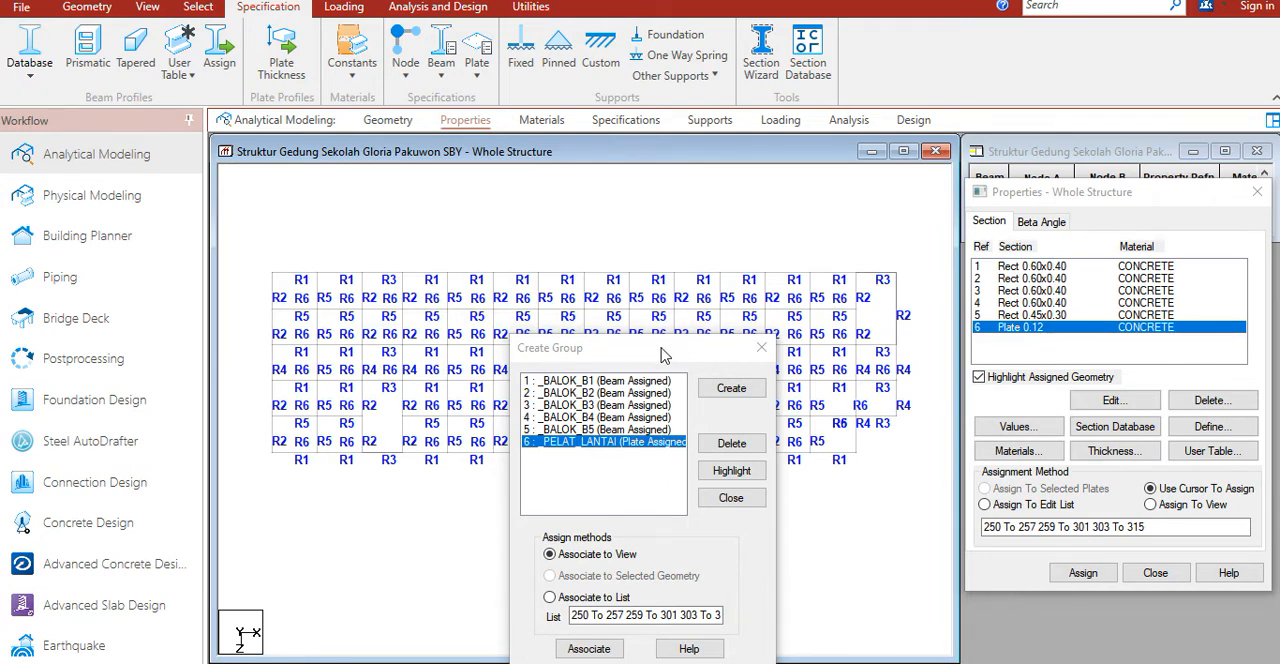
{"action": "left_click_drag", "start_coordinate": [660, 350], "coordinate": [744, 342]}
{"action": "left_click", "coordinate": [731, 423]}
{"action": "left_click", "coordinate": [834, 464]}
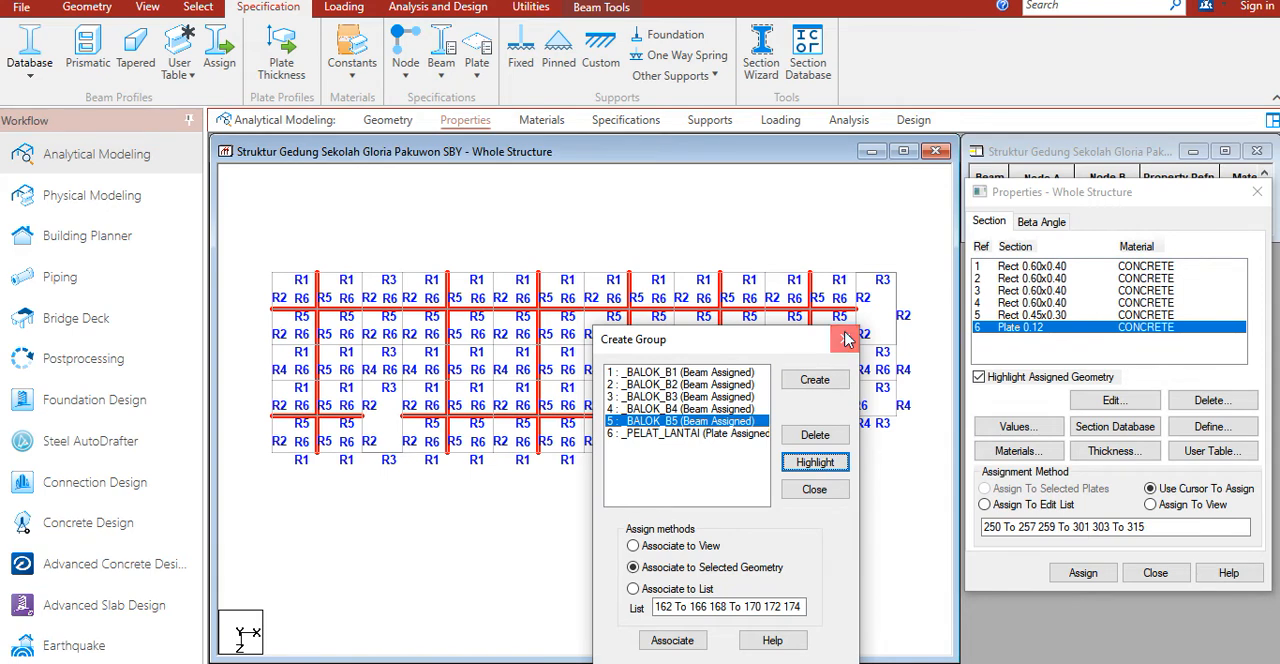
{"action": "left_click", "coordinate": [845, 340]}
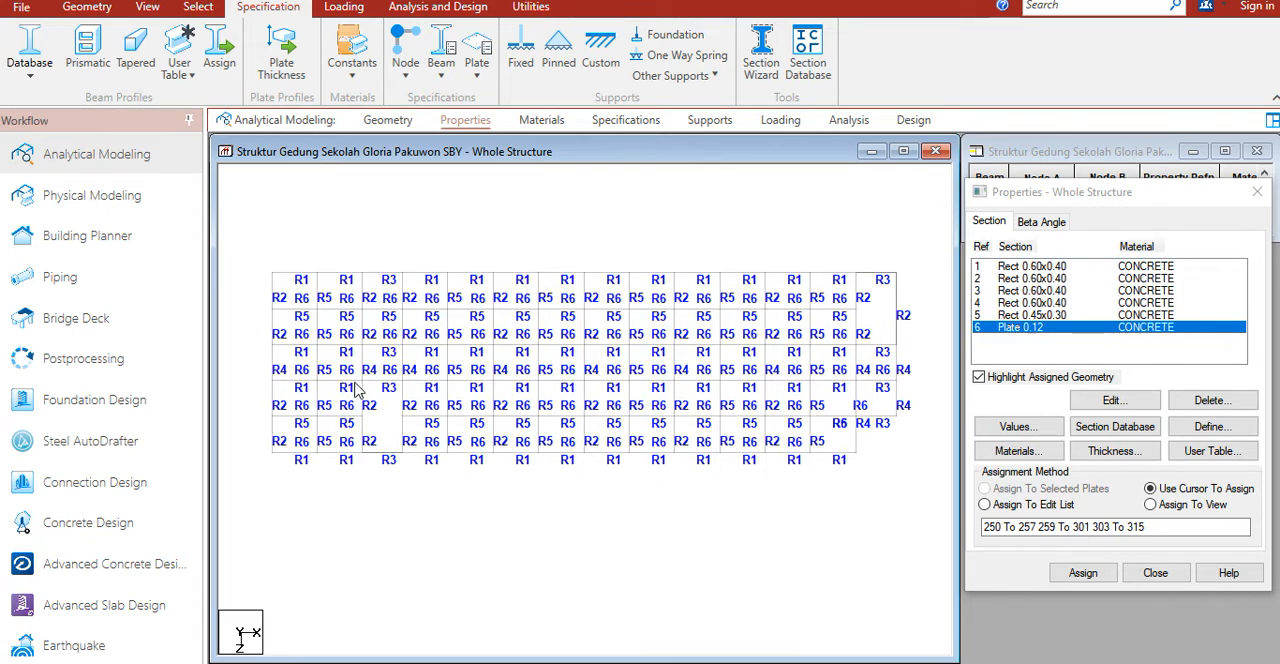
Step: Display the whole structure in 3D and select all columns as the beams parallel to Y
{"action": "left_click", "coordinate": [148, 12]}
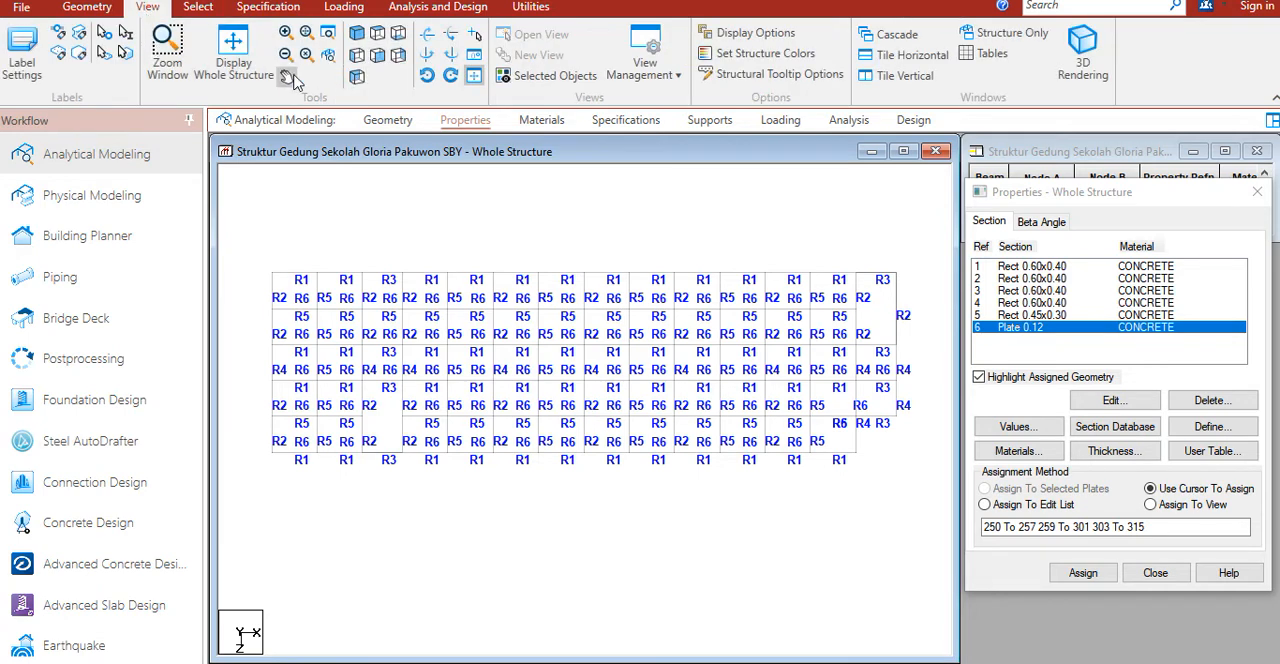
{"action": "left_click", "coordinate": [230, 58]}
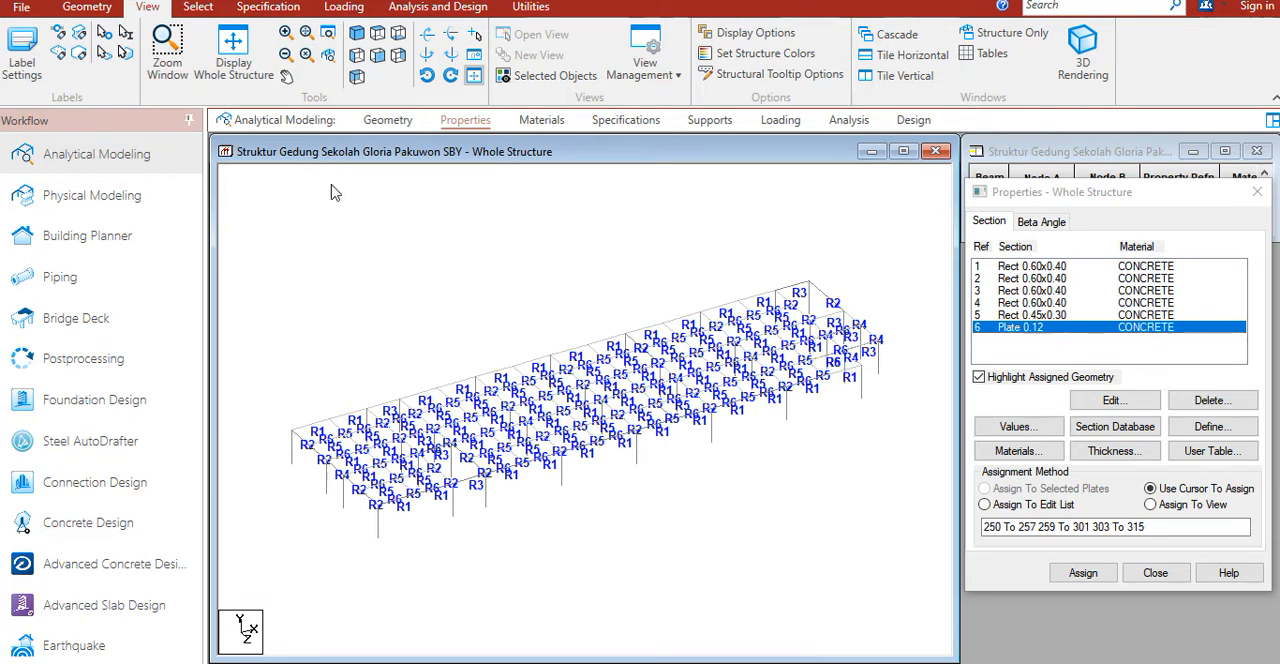
{"action": "left_click", "coordinate": [197, 10]}
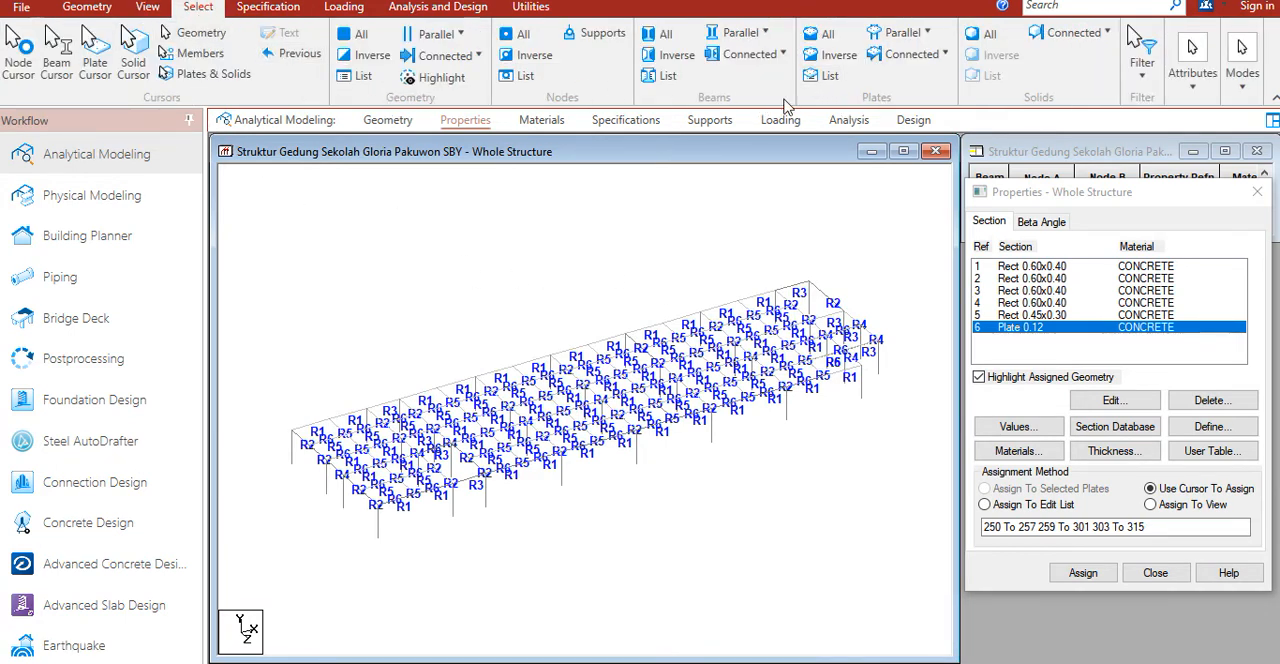
{"action": "left_click", "coordinate": [745, 32]}
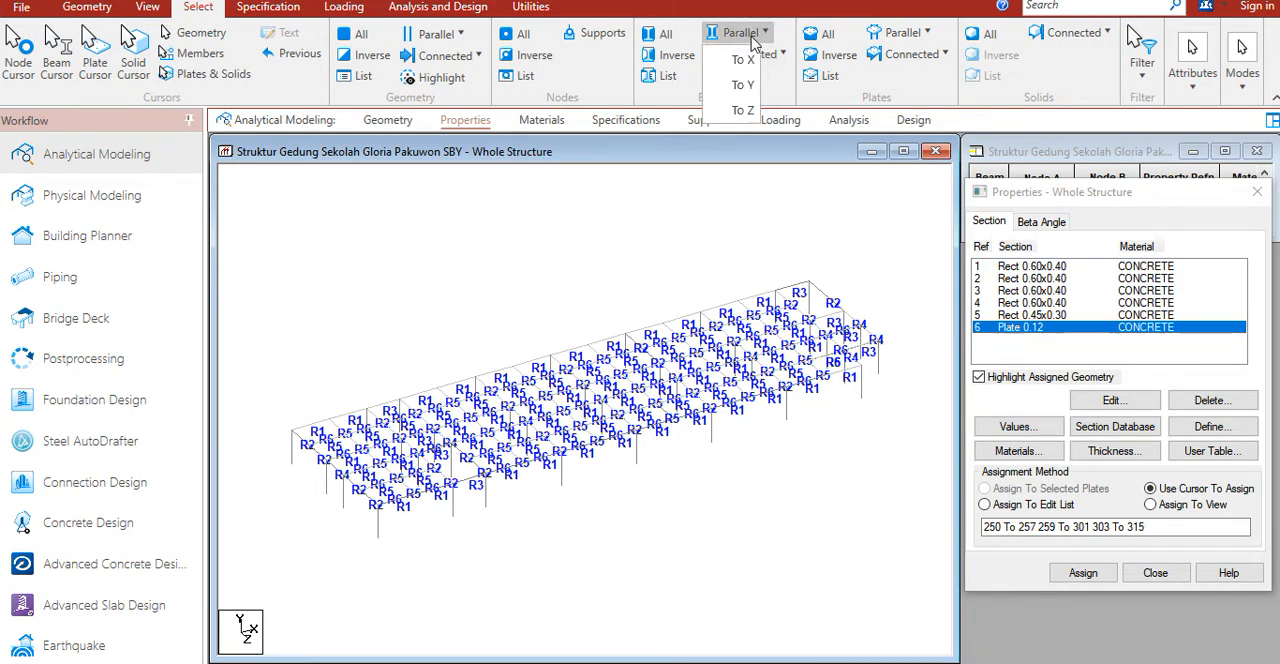
{"action": "left_click", "coordinate": [752, 93]}
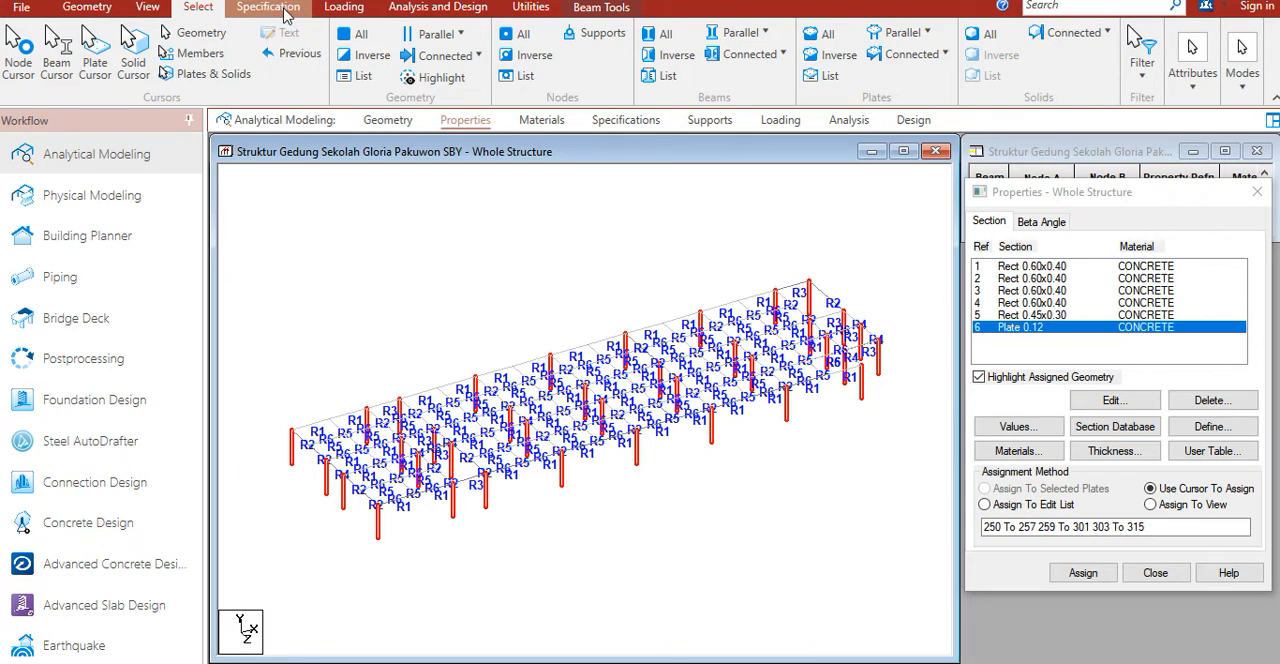
Step: Define a rectangular concrete section with YD 0.6 m and ZD 0.6 m
{"action": "left_click", "coordinate": [270, 8]}
{"action": "left_click", "coordinate": [90, 57]}
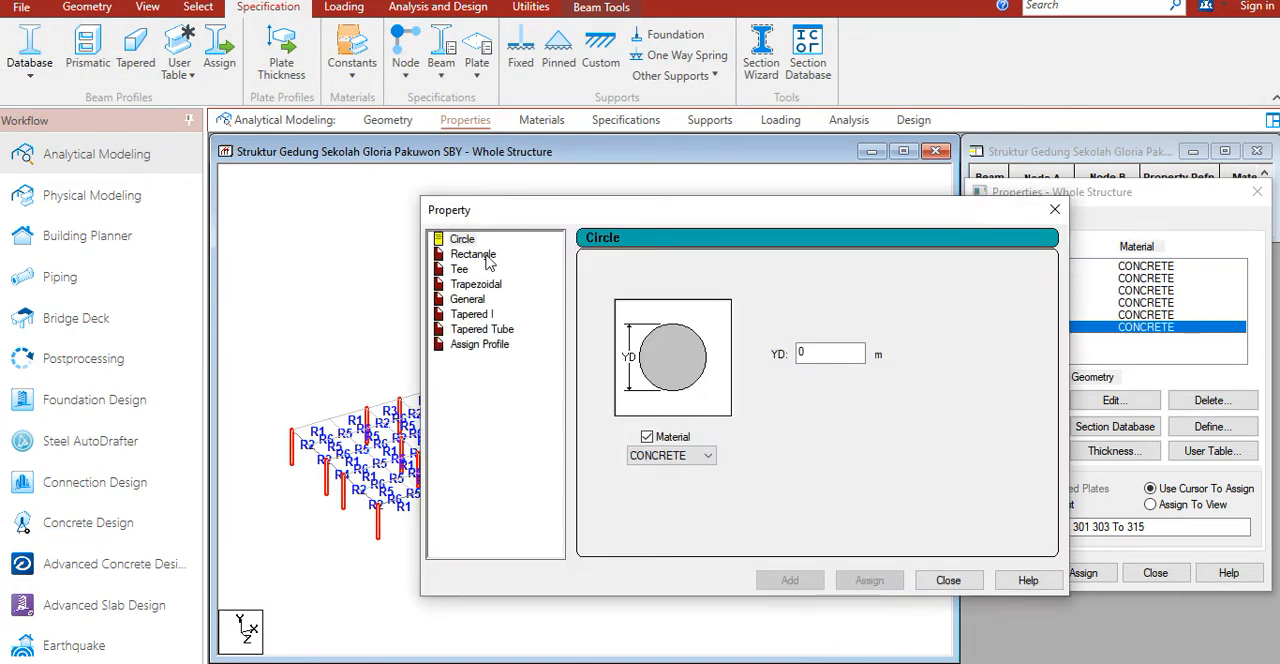
{"action": "left_click", "coordinate": [481, 256]}
{"action": "left_click", "coordinate": [818, 341]}
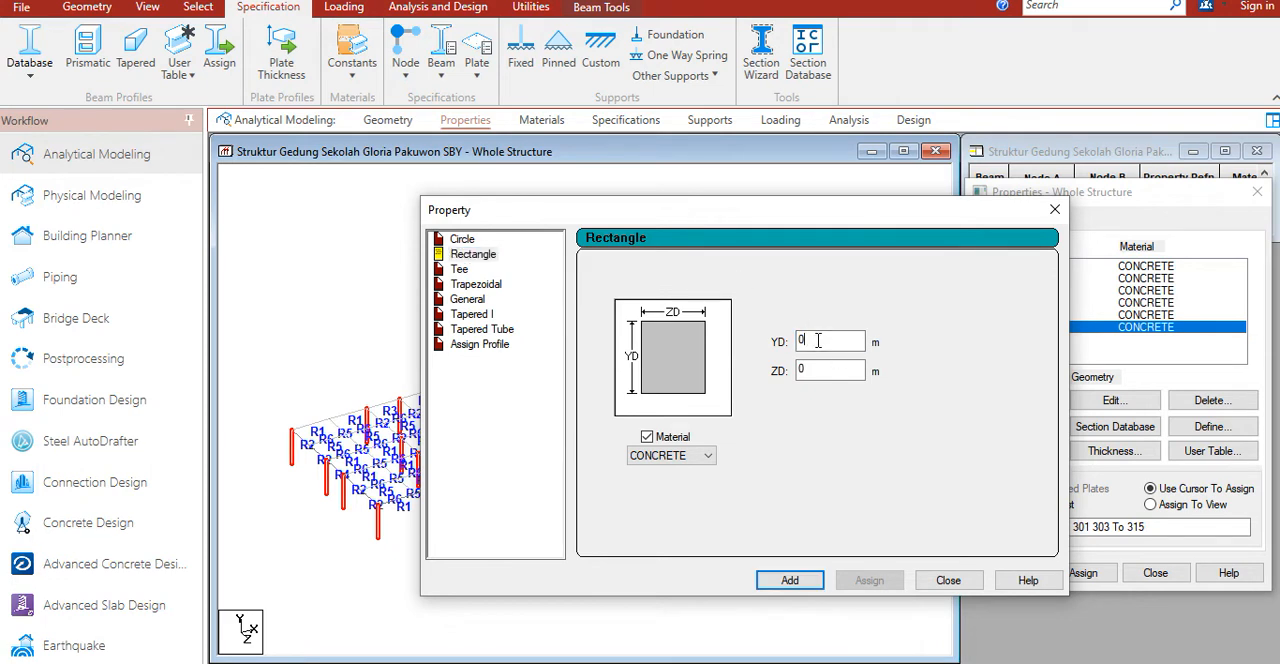
{"action": "type", "text": ".6"}
{"action": "left_click", "coordinate": [806, 372]}
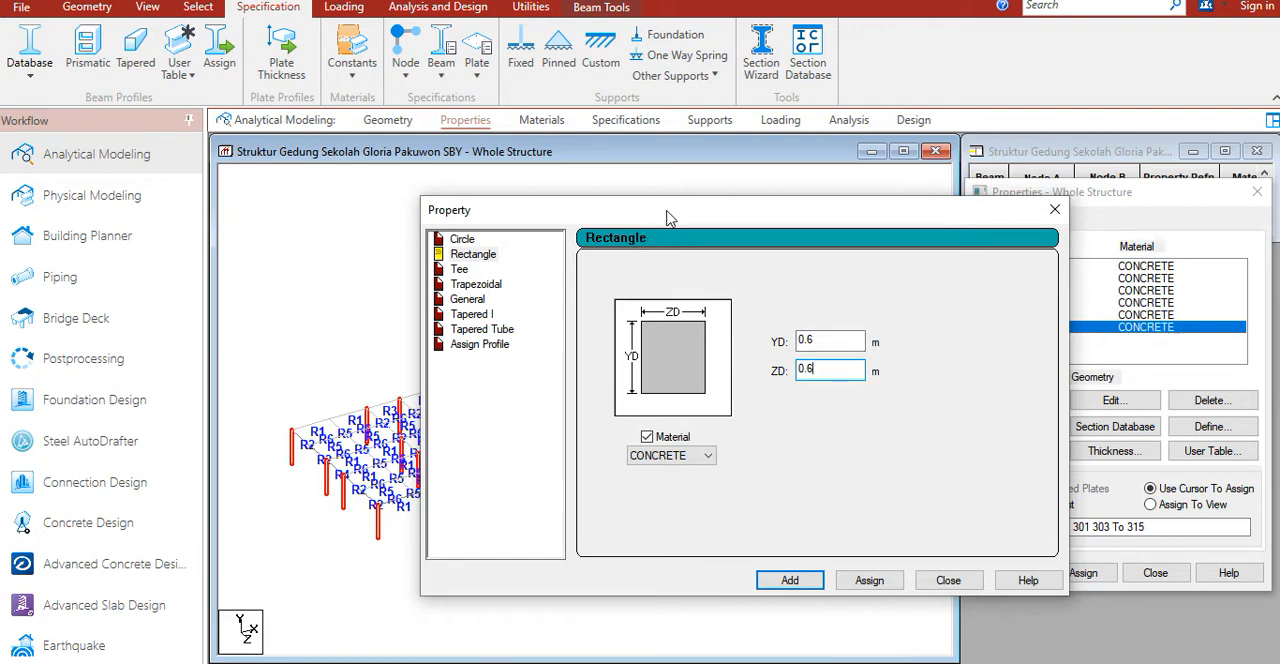
Step: Assign the 0.60x0.60 concrete section to the selected columns and close the section definition
{"action": "left_click_drag", "start_coordinate": [670, 218], "coordinate": [759, 175]}
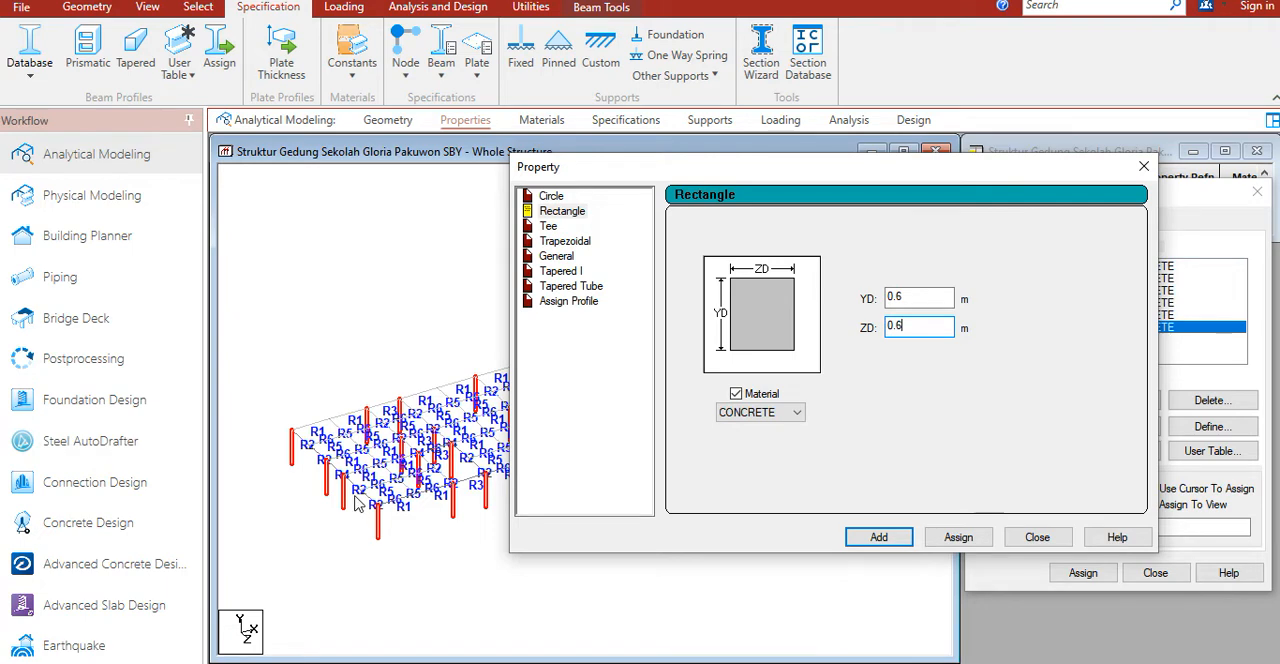
{"action": "left_click_drag", "start_coordinate": [742, 180], "coordinate": [682, 127]}
{"action": "left_click", "coordinate": [897, 488]}
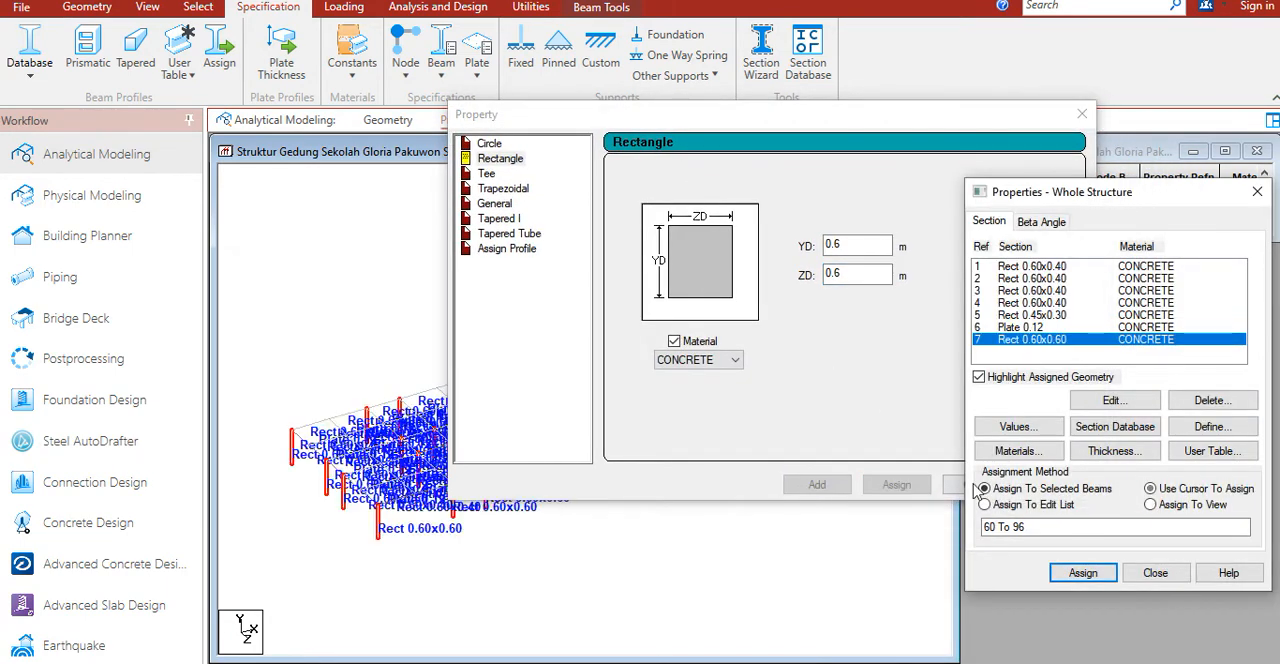
{"action": "left_click_drag", "start_coordinate": [882, 114], "coordinate": [718, 148]}
{"action": "left_click", "coordinate": [921, 147]}
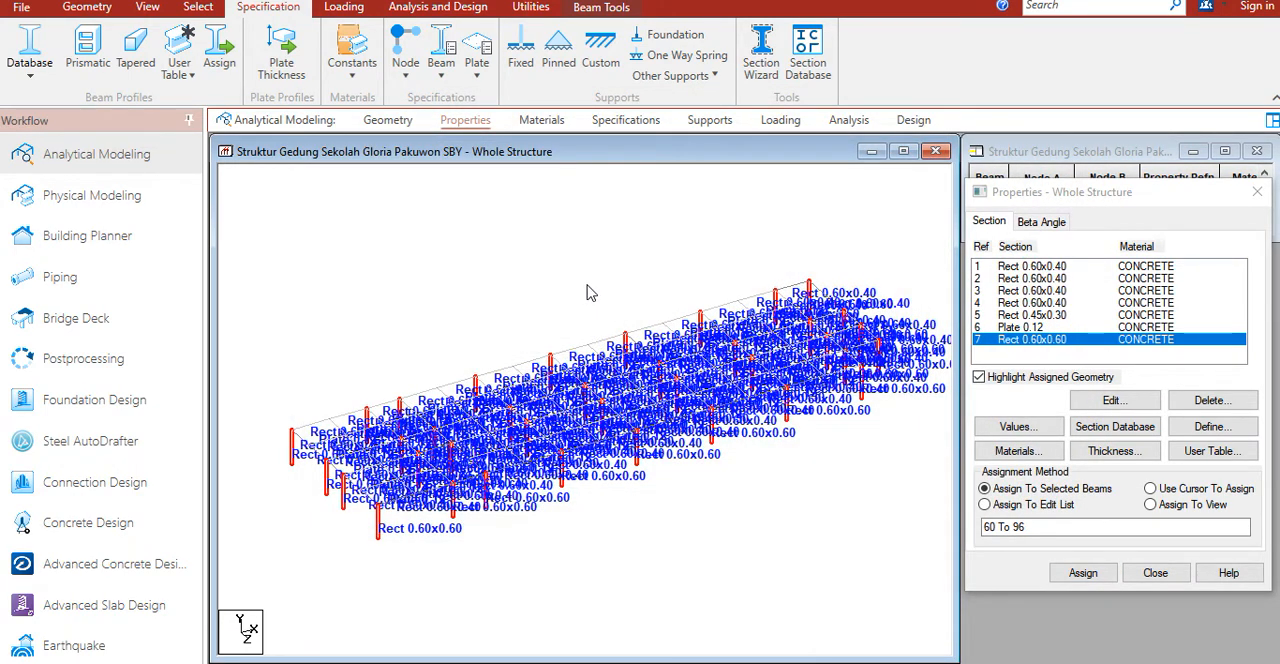
Step: Create a Beam-type group named Kolom_K1 and associate the selected columns with it
{"action": "left_click", "coordinate": [447, 219]}
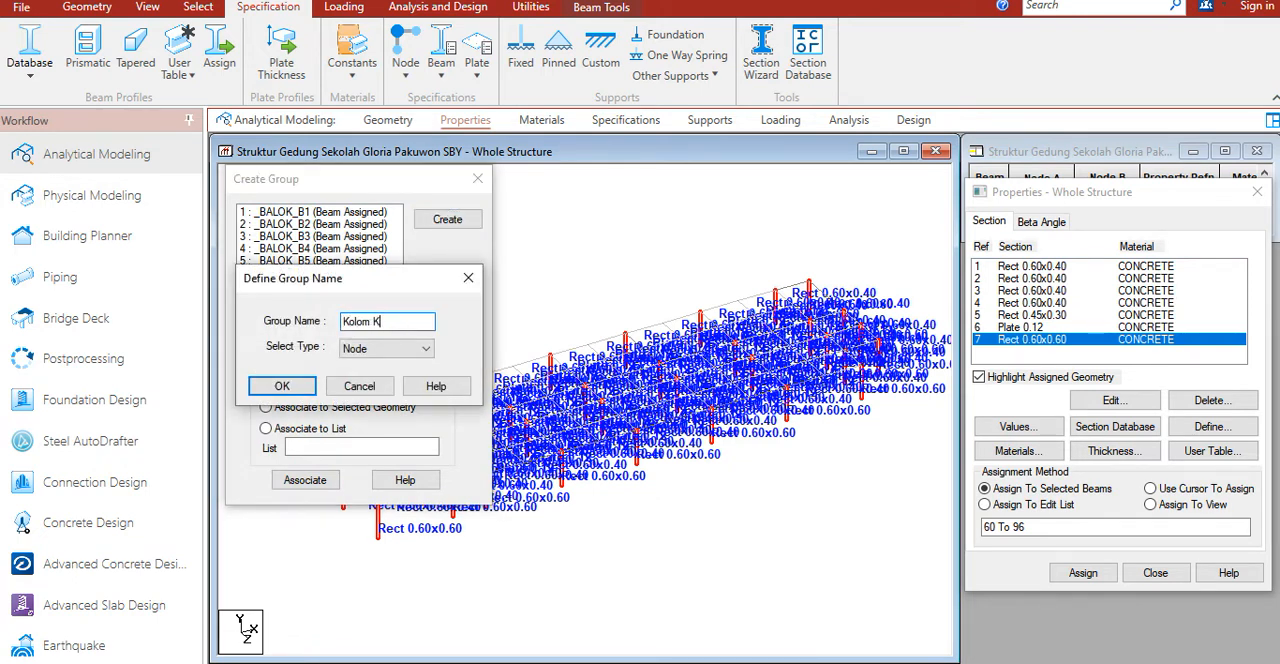
{"action": "type", "text": "Kolom_K1"}
{"action": "left_click", "coordinate": [386, 349]}
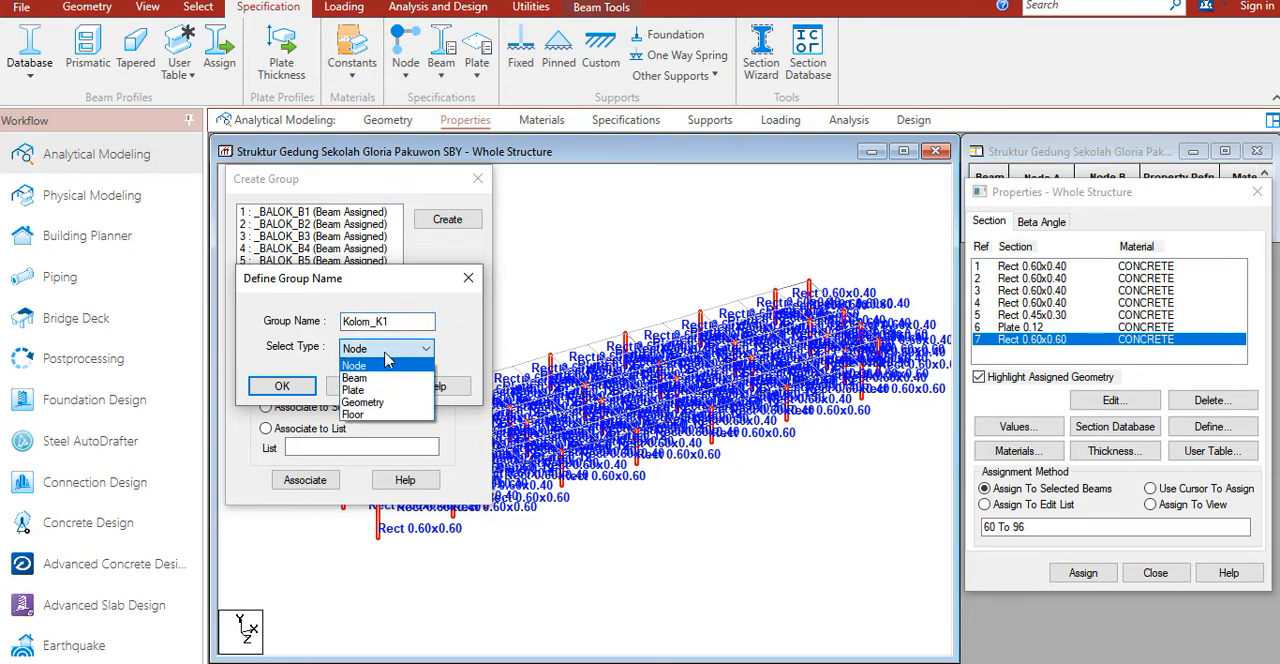
{"action": "left_click", "coordinate": [379, 380]}
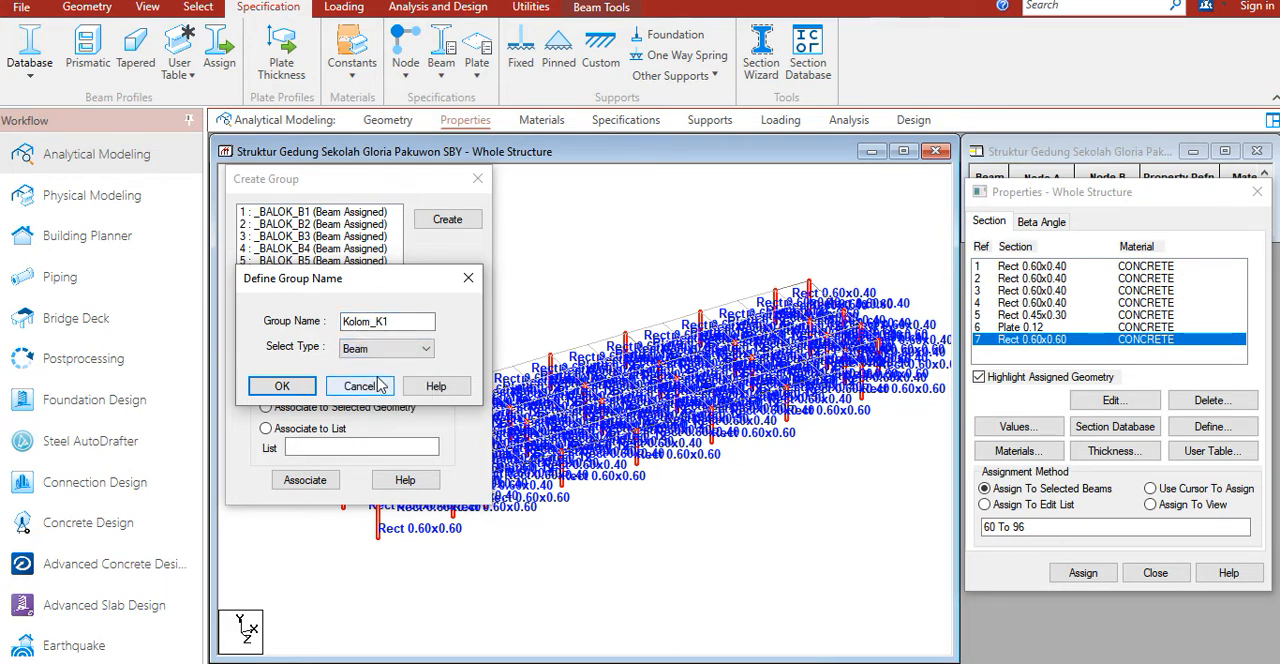
{"action": "left_click", "coordinate": [283, 386]}
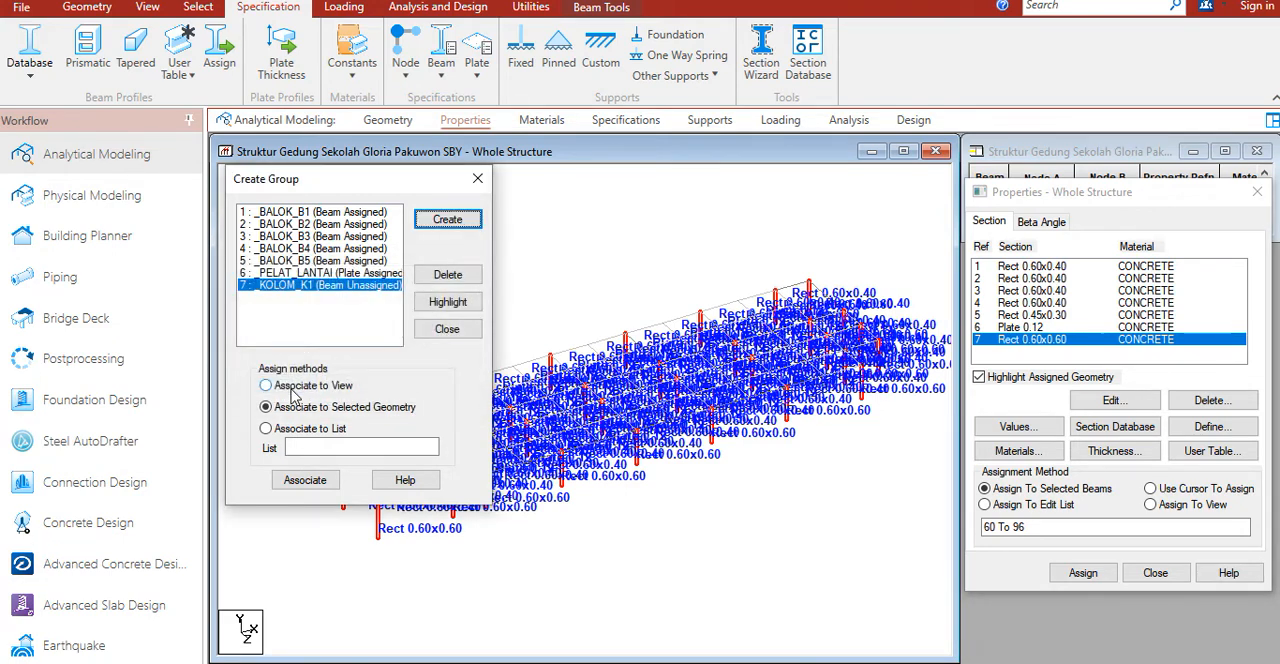
{"action": "left_click", "coordinate": [305, 480]}
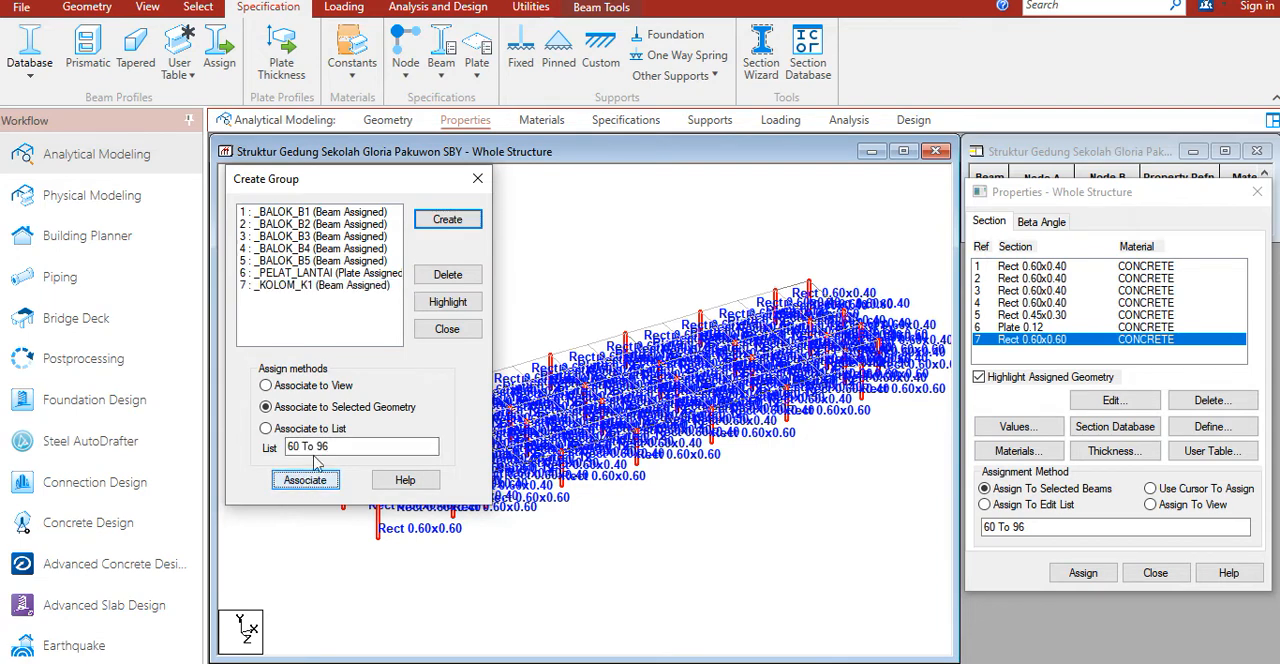
{"action": "left_click", "coordinate": [478, 180]}
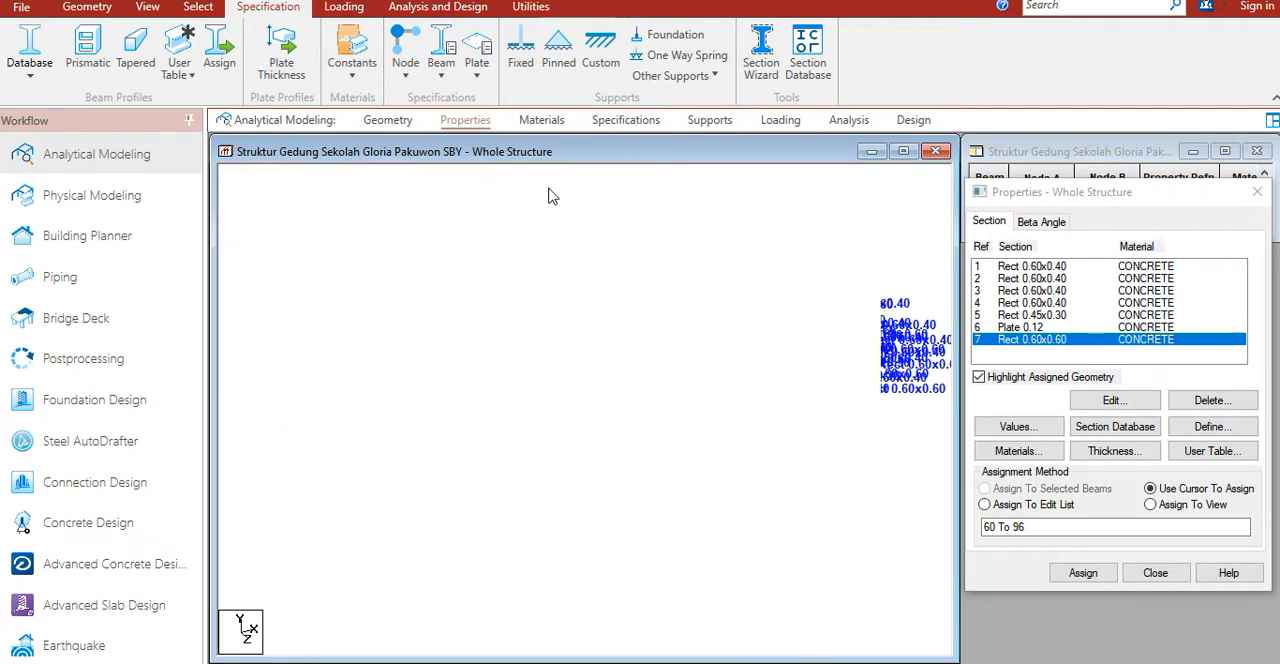
Step: Return to geometry modeling and set the property labels to None so section names are hidden
{"action": "left_click", "coordinate": [387, 120]}
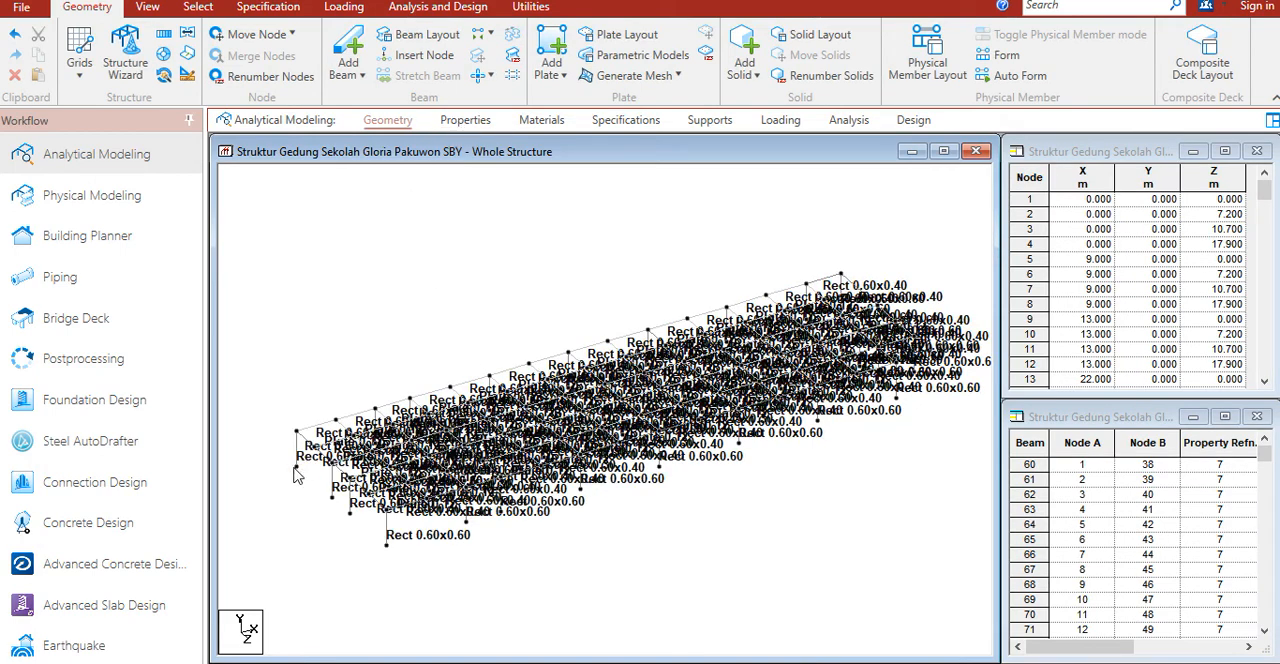
{"action": "right_click", "coordinate": [529, 251]}
{"action": "left_click", "coordinate": [603, 518]}
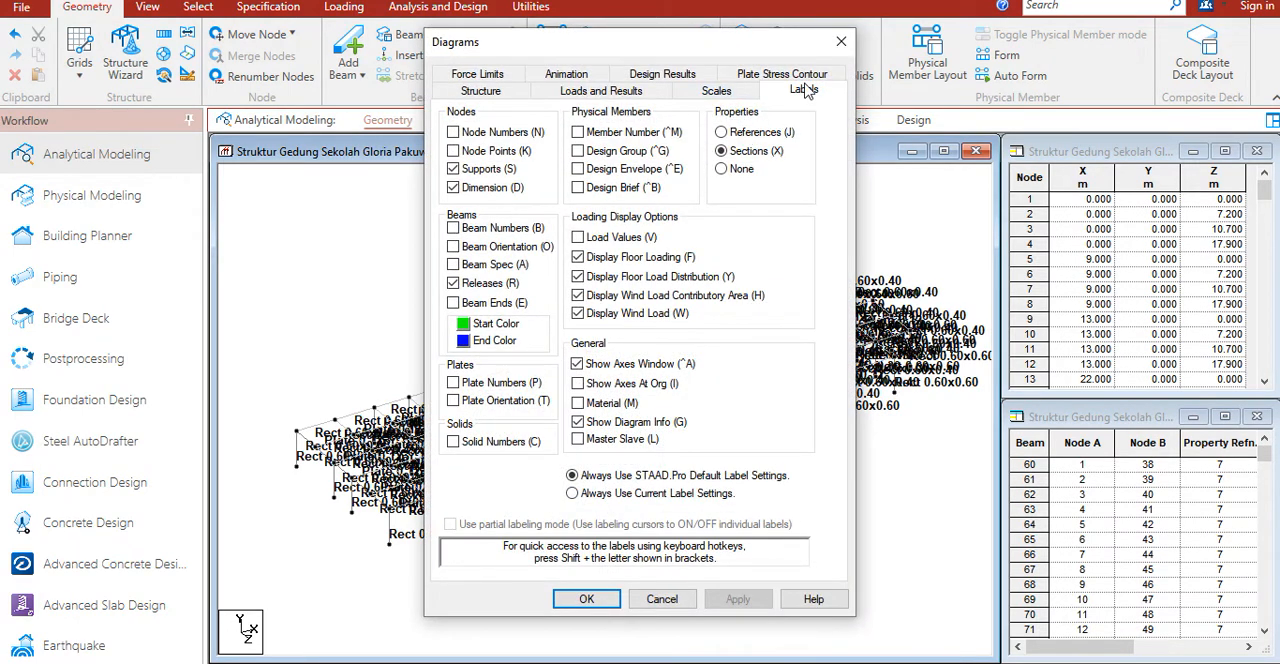
{"action": "left_click", "coordinate": [720, 172]}
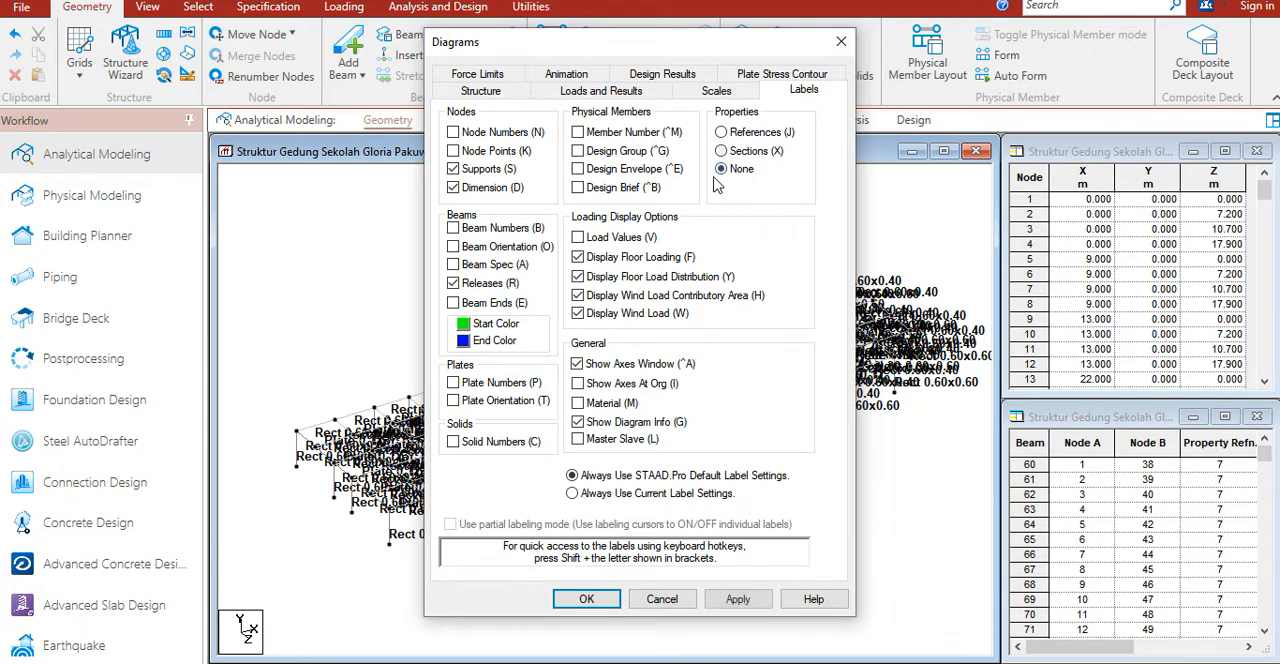
{"action": "left_click", "coordinate": [588, 601]}
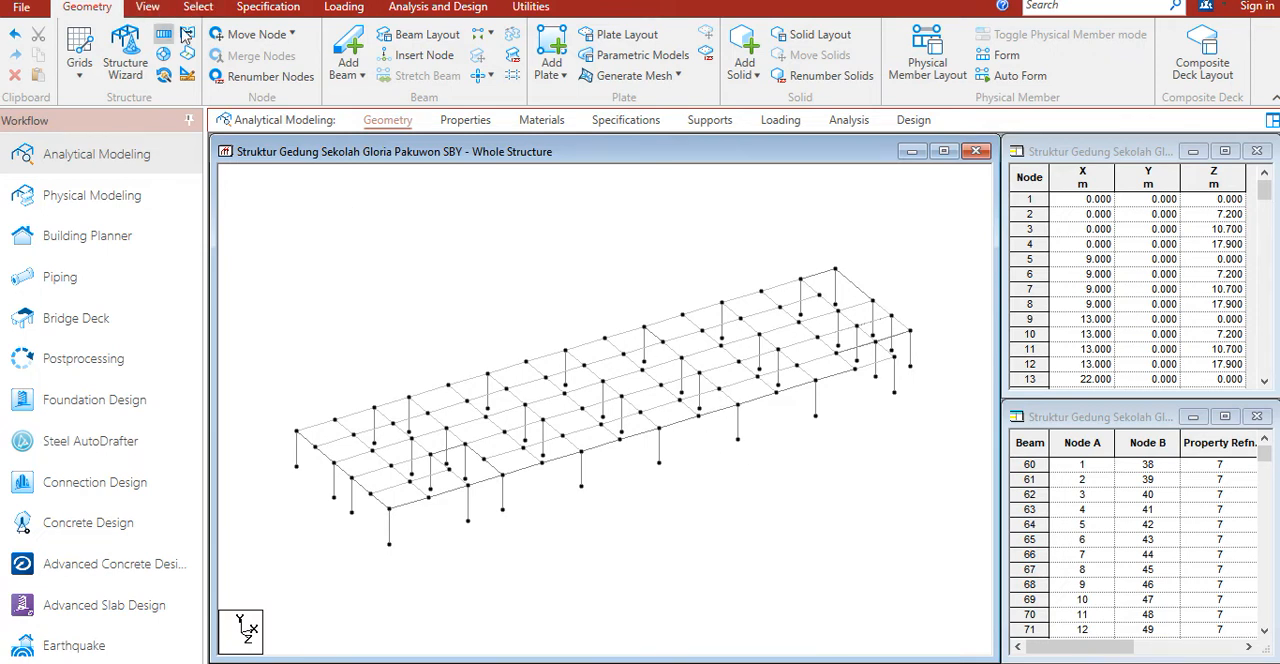
Step: Switch to the front view and select all nodes, beams and plates of the floor level, leaving out the columns
{"action": "left_click", "coordinate": [147, 7]}
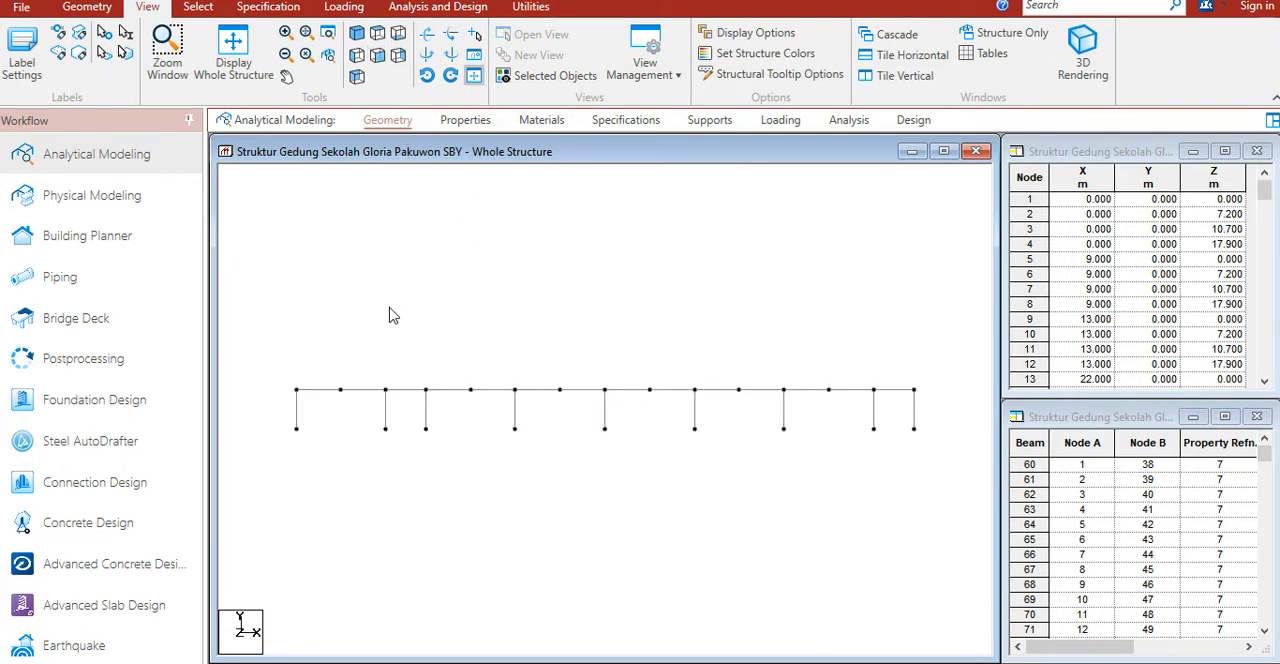
{"action": "right_click", "coordinate": [490, 318]}
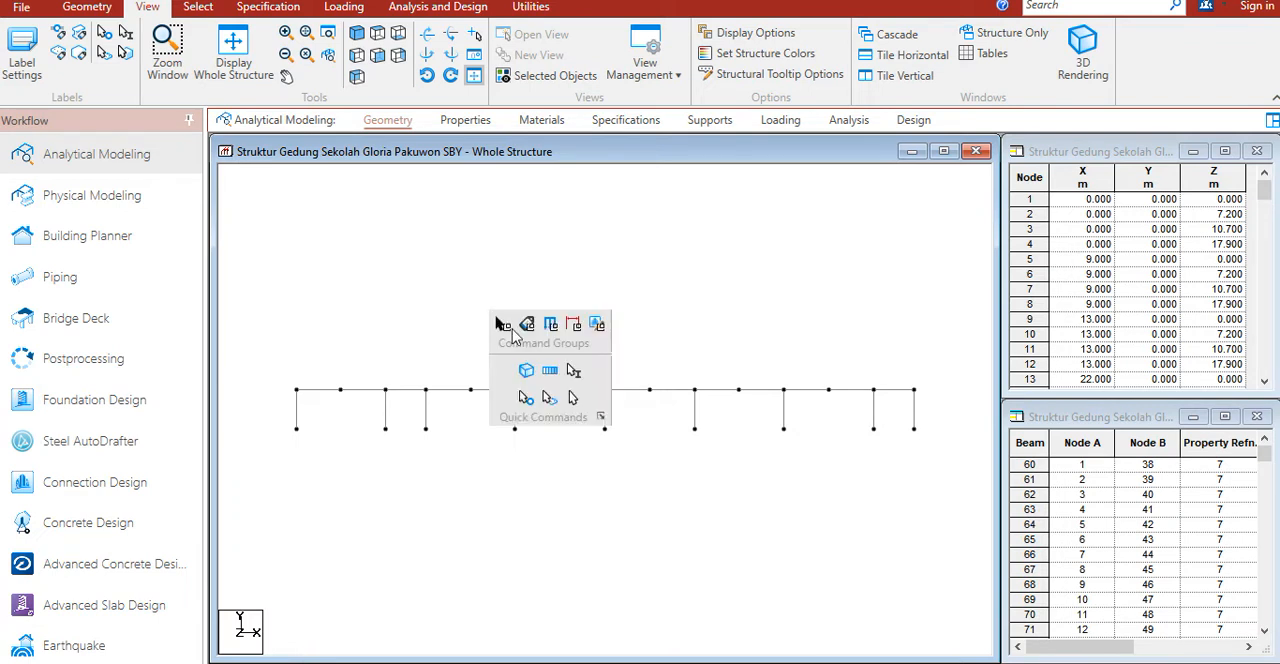
{"action": "left_click", "coordinate": [575, 400]}
{"action": "left_click_drag", "start_coordinate": [258, 355], "coordinate": [946, 398]}
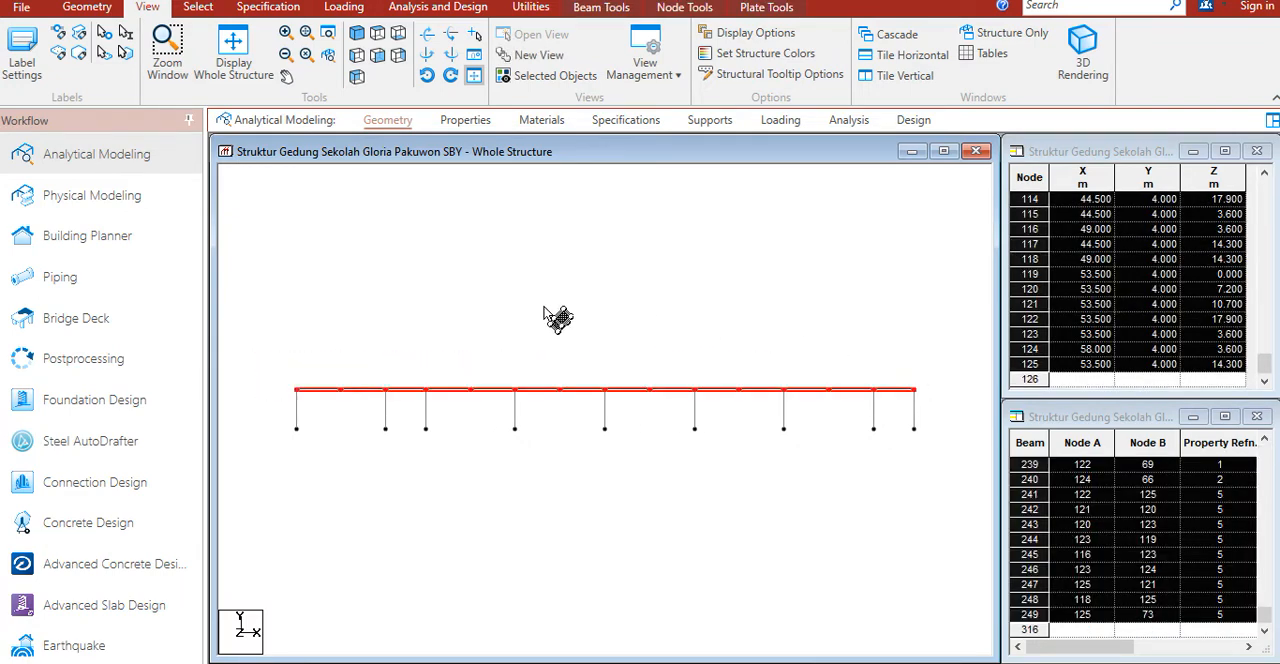
{"action": "right_click", "coordinate": [436, 258]}
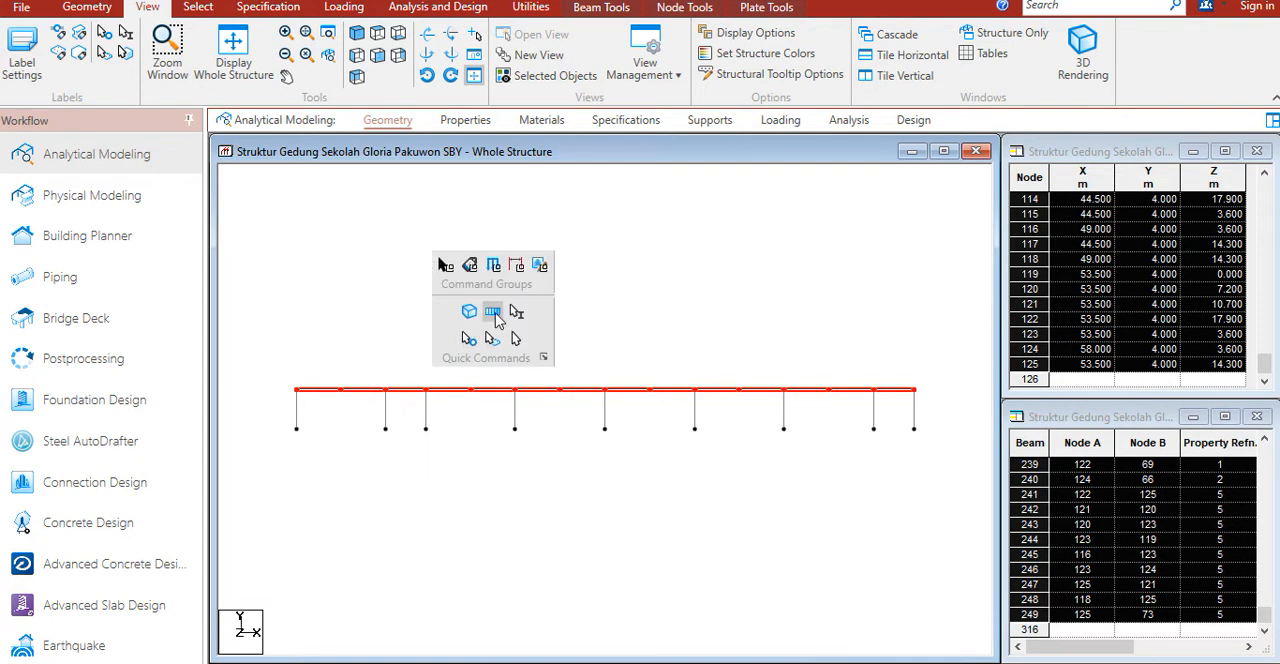
{"action": "left_click", "coordinate": [493, 312]}
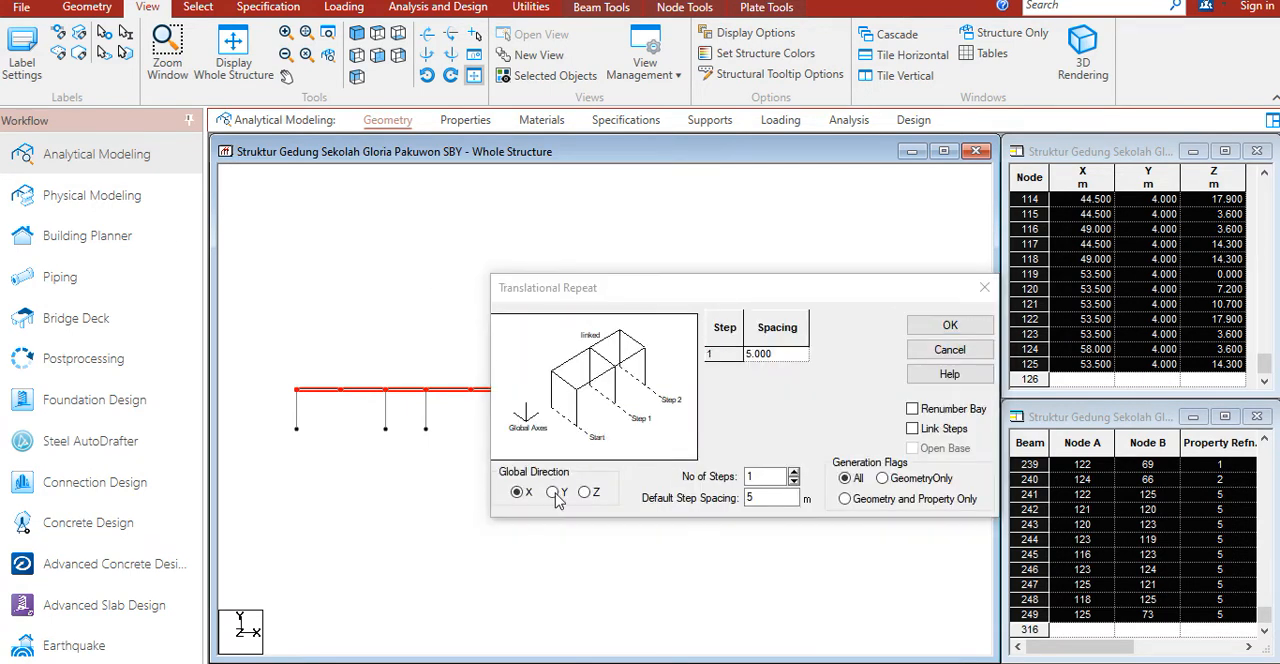
{"action": "left_click_drag", "start_coordinate": [786, 496], "coordinate": [688, 500]}
{"action": "type", "text": "4"}
{"action": "left_click_drag", "start_coordinate": [755, 478], "coordinate": [724, 484]}
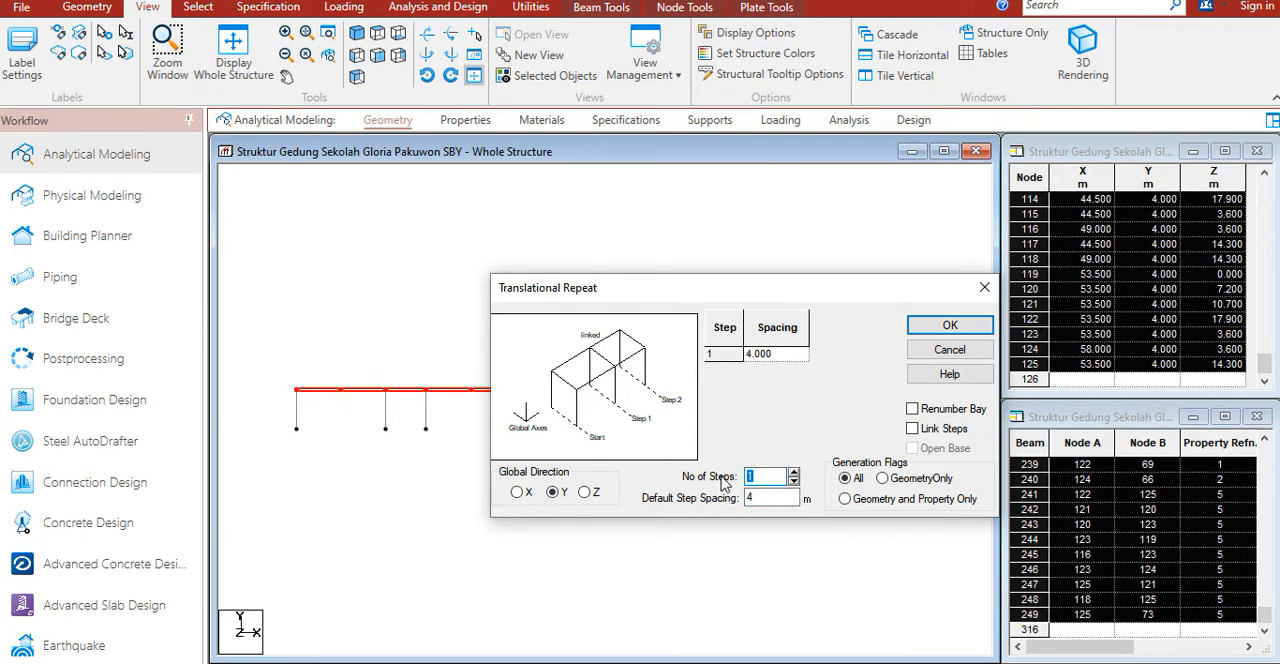
{"action": "type", "text": "5"}
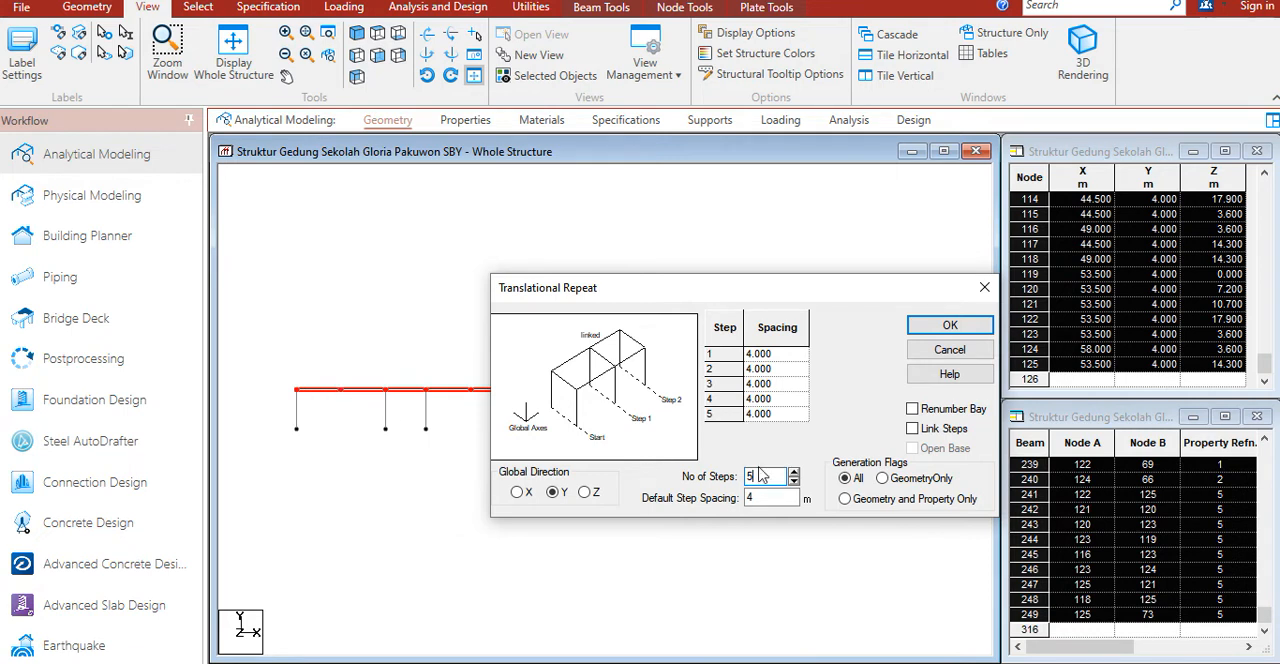
{"action": "type", "text": "4"}
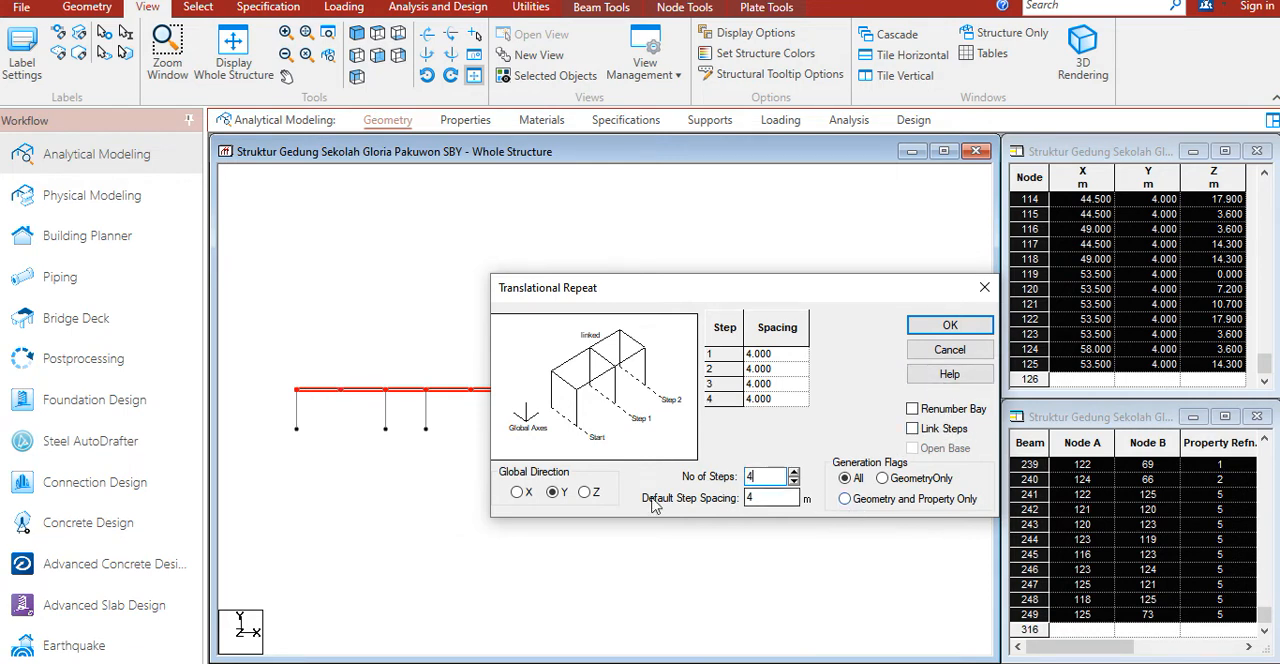
{"action": "left_click", "coordinate": [983, 289]}
Step: Select the whole storey including its columns and repeat it along global Y in 4 steps at 4 m spacing
{"action": "left_click_drag", "start_coordinate": [292, 336], "coordinate": [960, 476]}
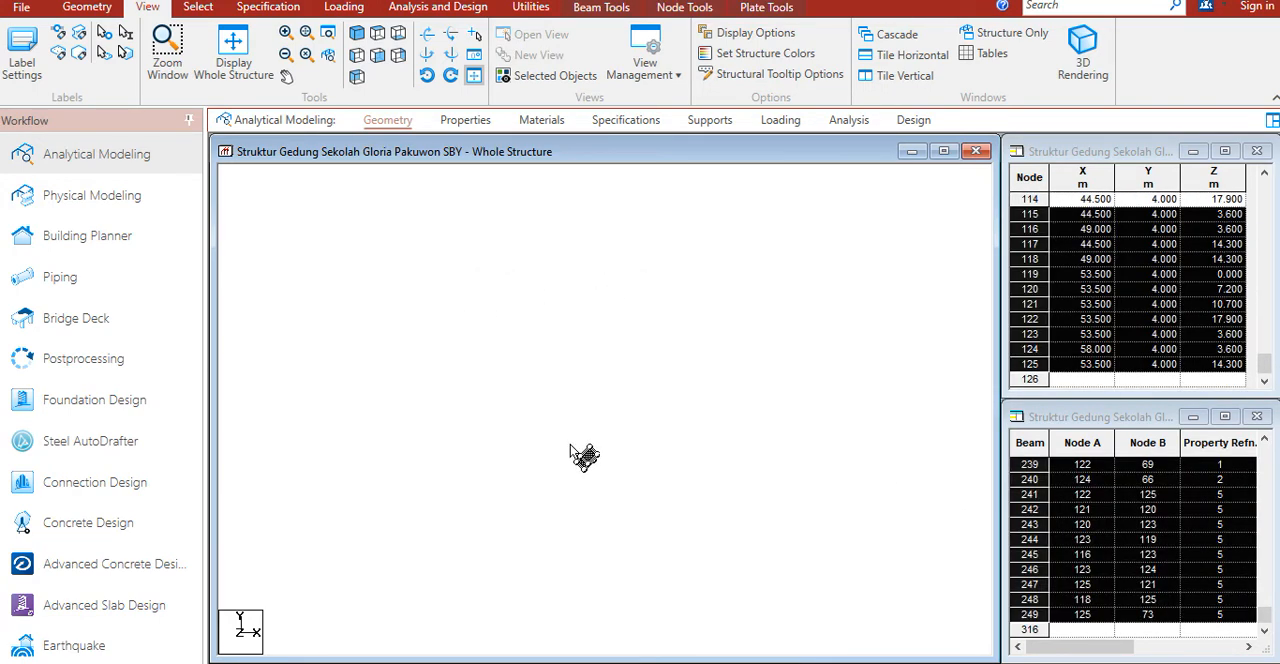
{"action": "right_click", "coordinate": [586, 405]}
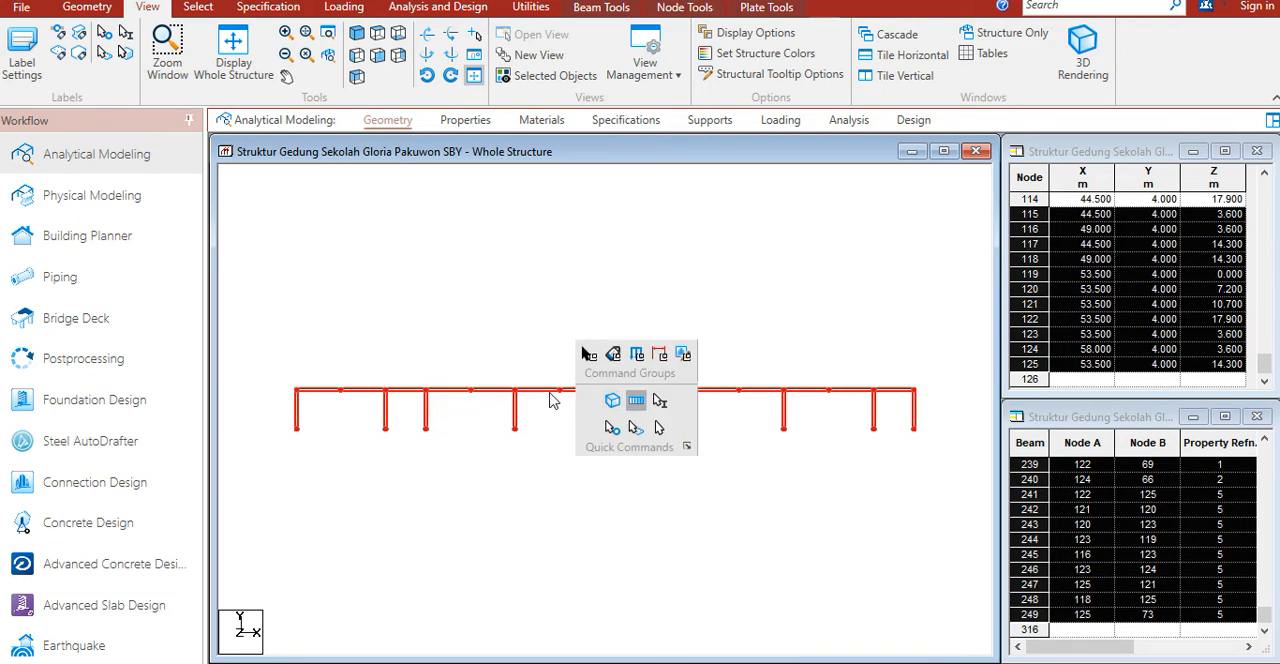
{"action": "left_click", "coordinate": [636, 400]}
{"action": "left_click", "coordinate": [556, 492]}
{"action": "left_click", "coordinate": [764, 497]}
{"action": "left_click_drag", "start_coordinate": [764, 497], "coordinate": [697, 500]}
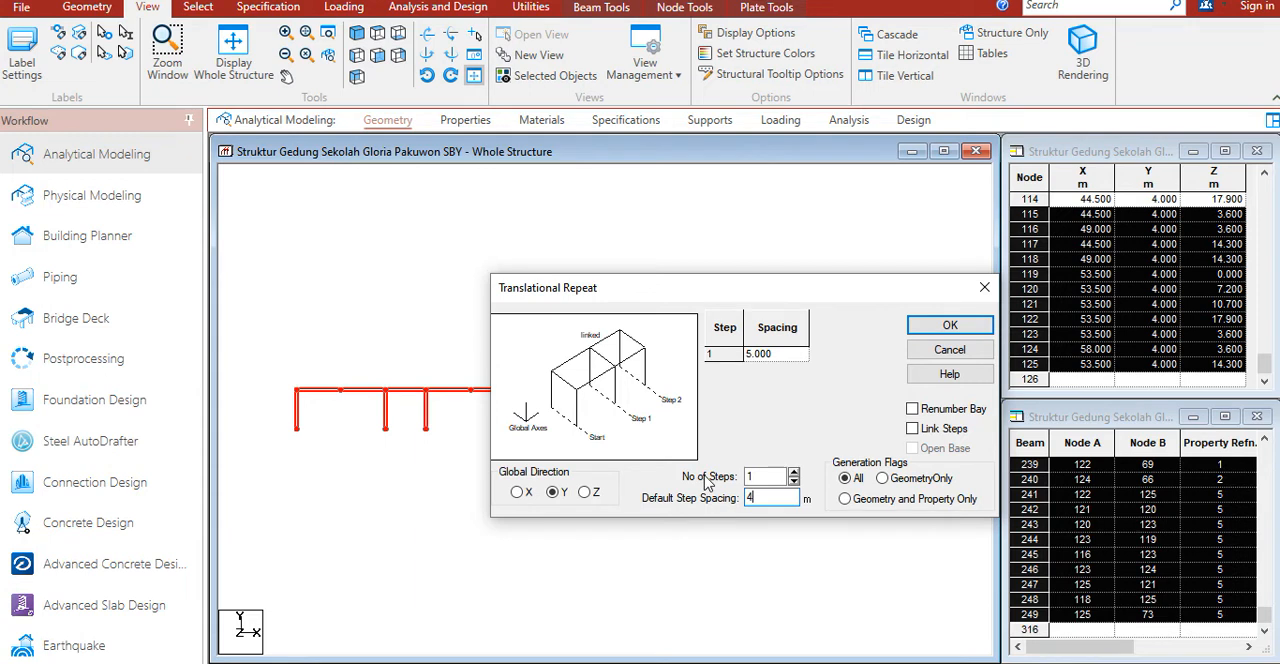
{"action": "double_click", "coordinate": [762, 478]}
{"action": "type", "text": "4"}
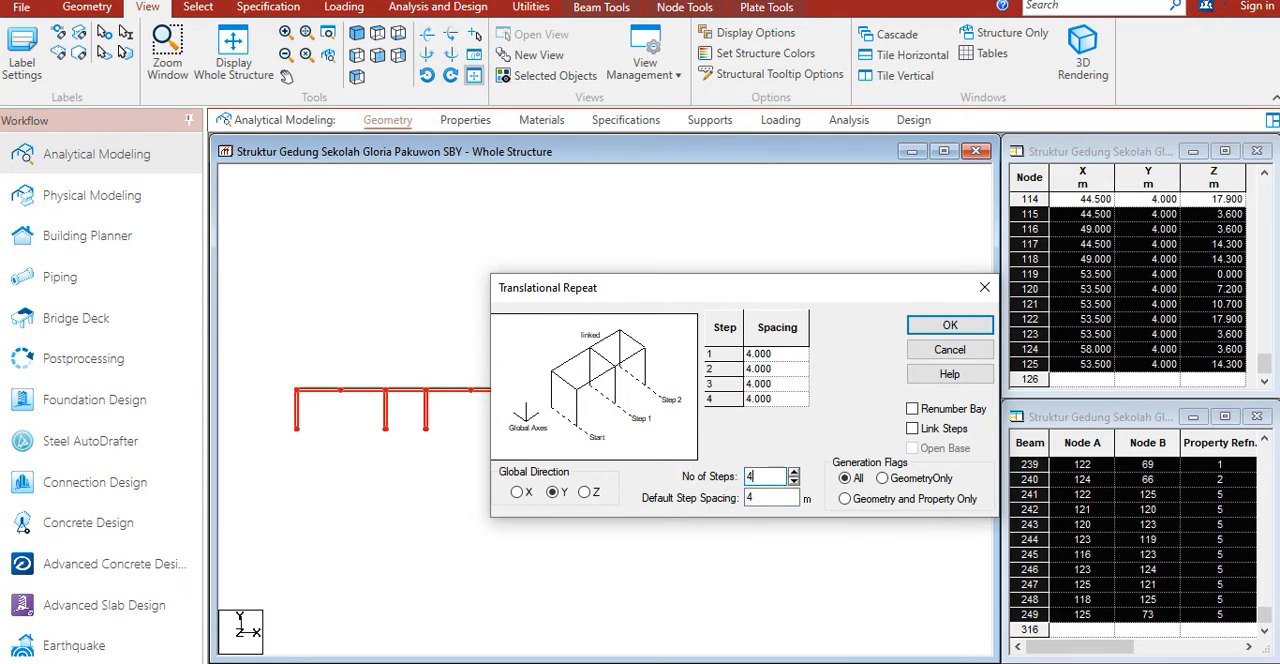
{"action": "left_click", "coordinate": [948, 324]}
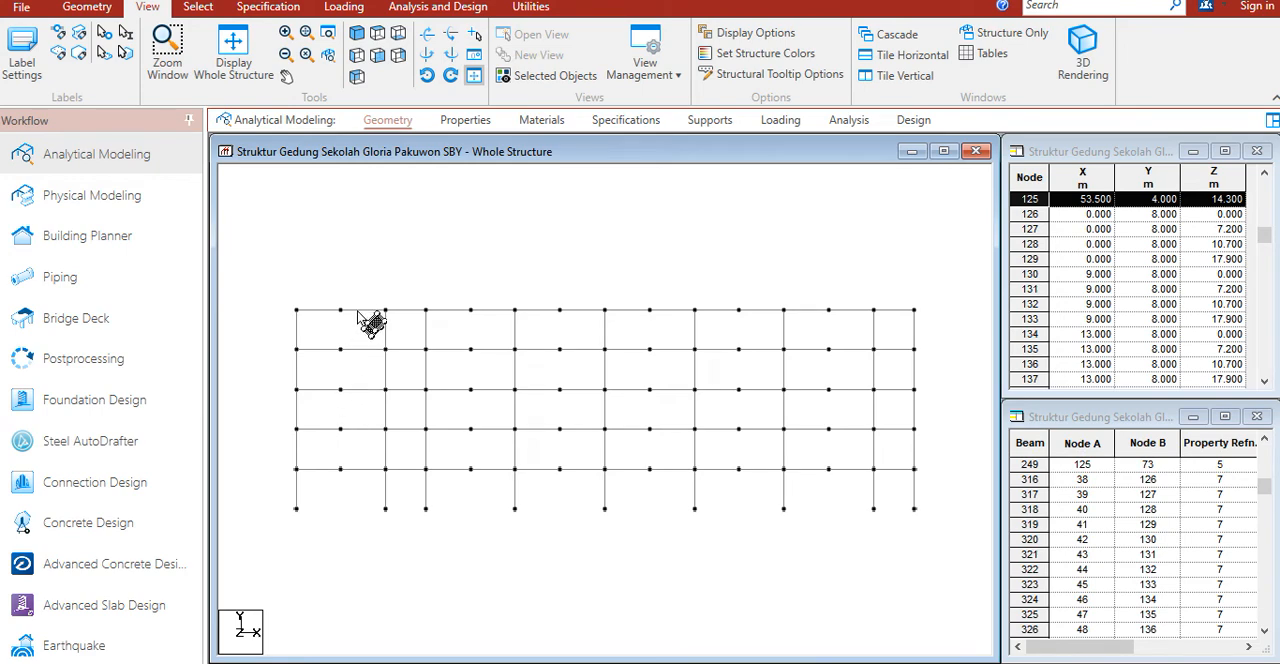
Step: Select the topmost storey with its columns and repeat it once along global Y at 4 m spacing
{"action": "left_click_drag", "start_coordinate": [934, 337], "coordinate": [283, 257]}
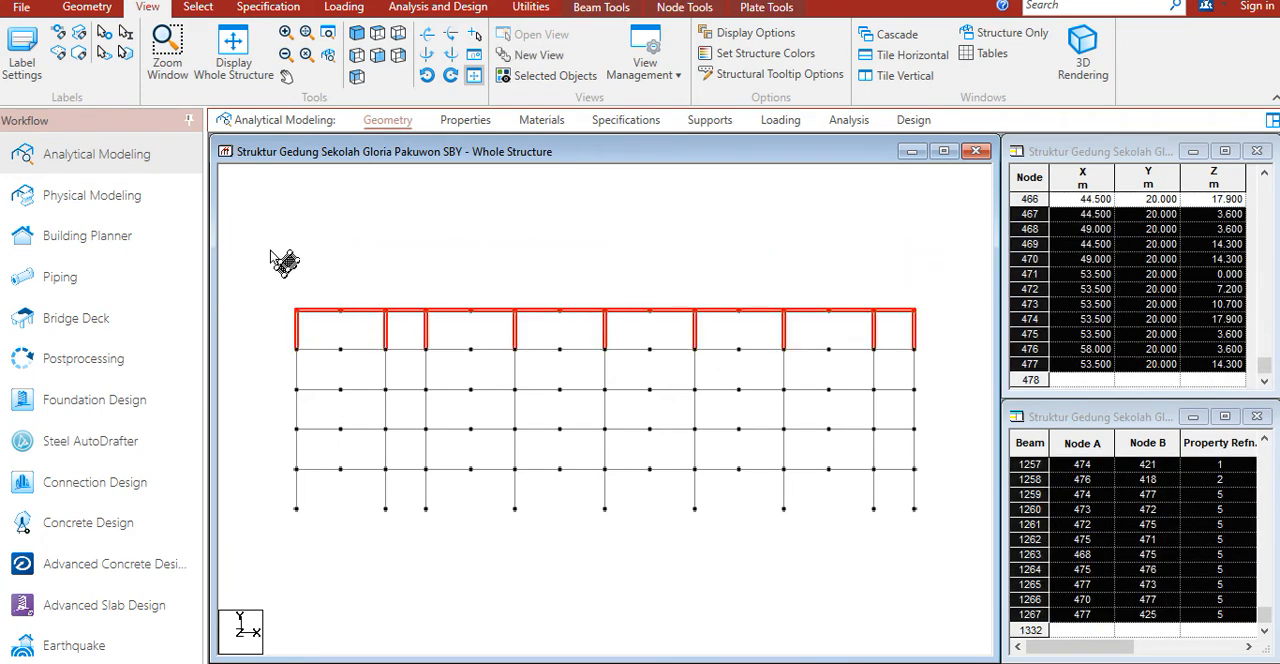
{"action": "right_click", "coordinate": [371, 271]}
{"action": "left_click", "coordinate": [447, 319]}
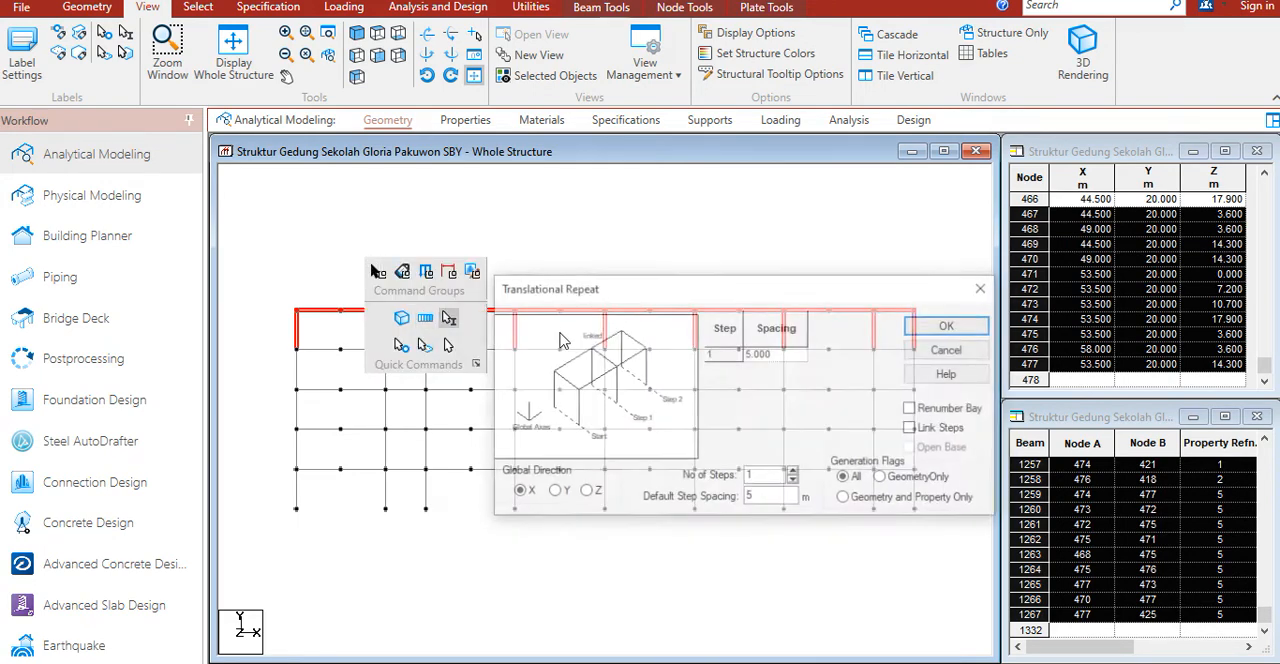
{"action": "left_click", "coordinate": [556, 493]}
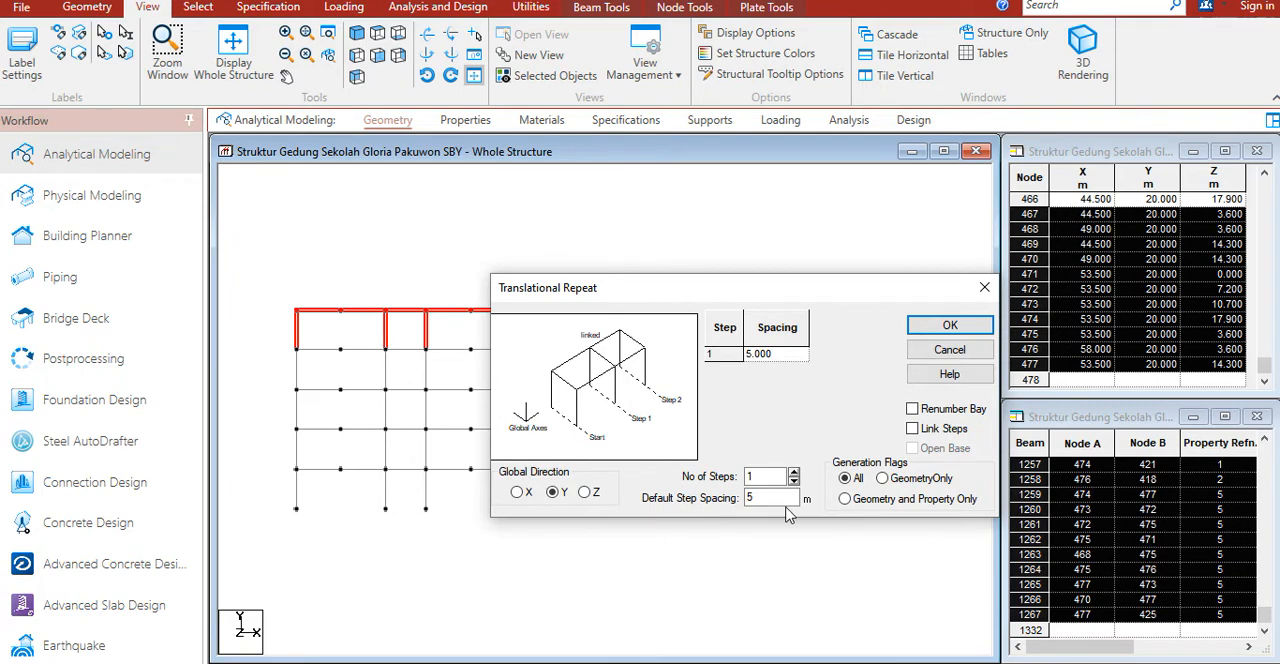
{"action": "type", "text": "4"}
{"action": "left_click", "coordinate": [950, 325]}
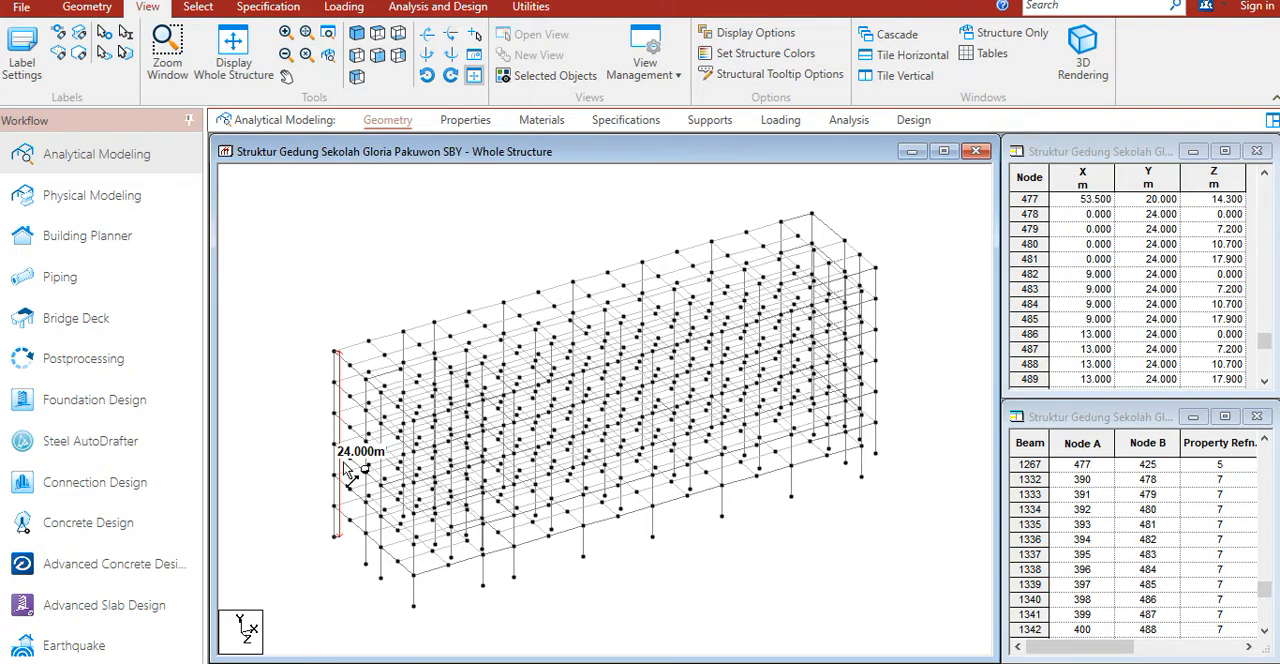
Step: Measure the building's width at its base and its length along the roof edge
{"action": "left_click", "coordinate": [414, 612]}
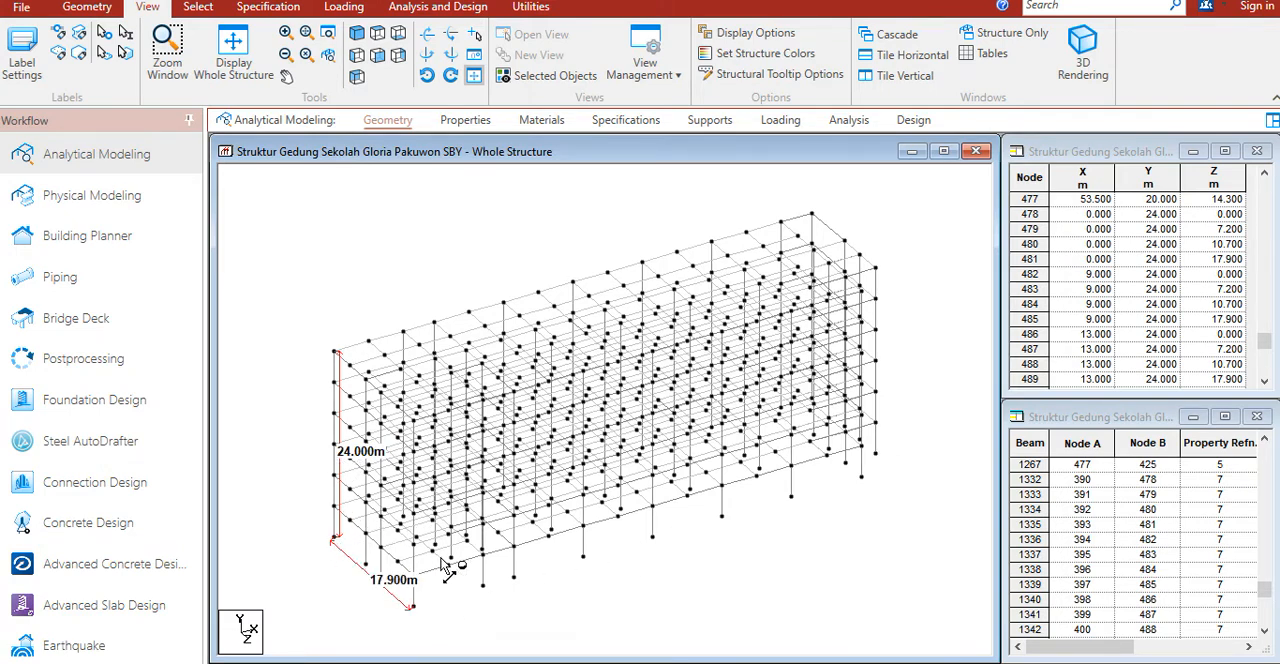
{"action": "key", "text": "Right"}
{"action": "key", "text": "Right"}
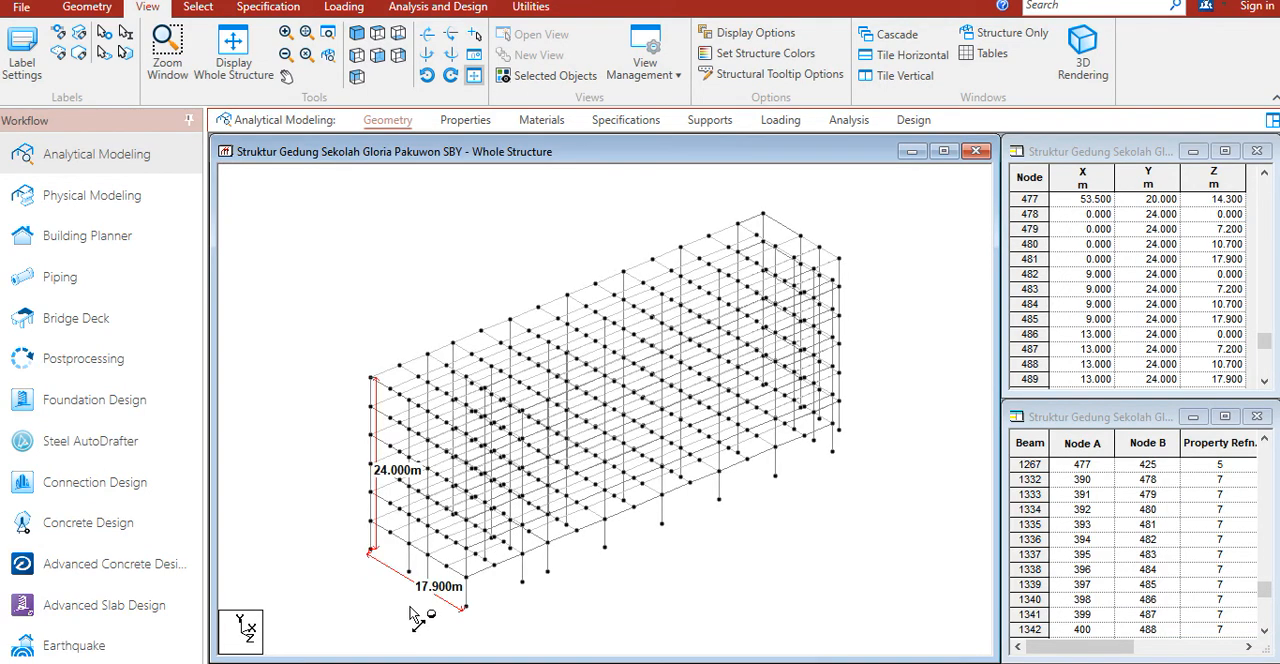
{"action": "left_click", "coordinate": [370, 378]}
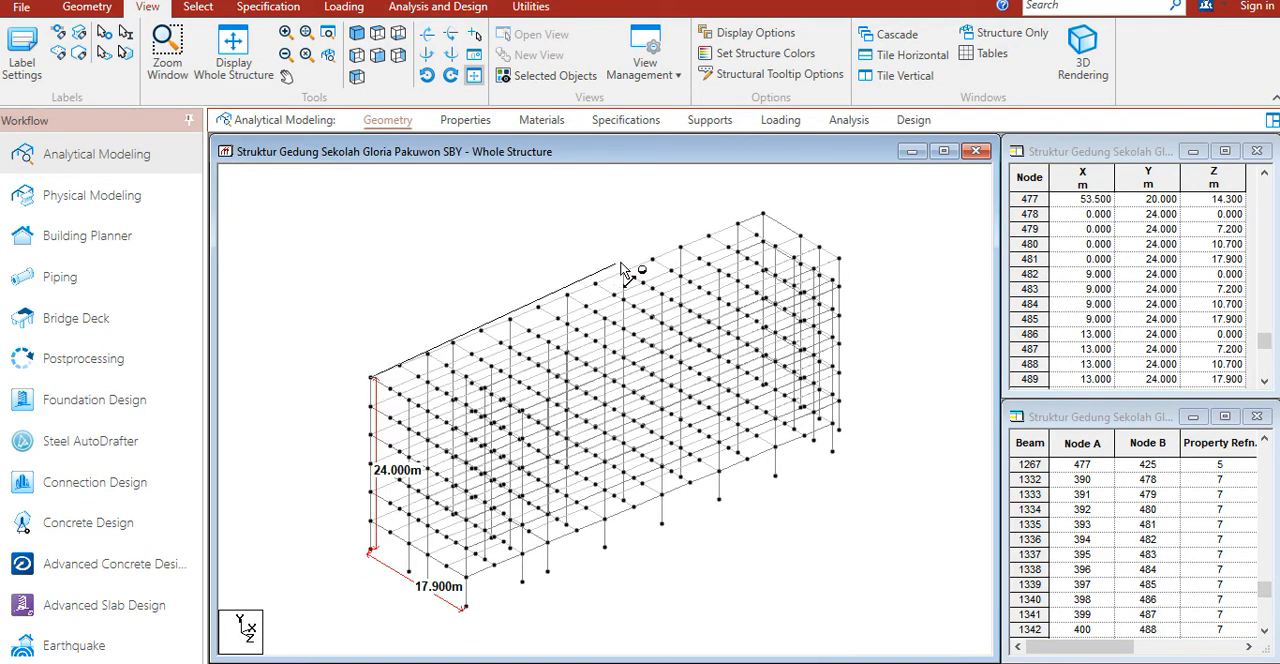
{"action": "left_click", "coordinate": [763, 215]}
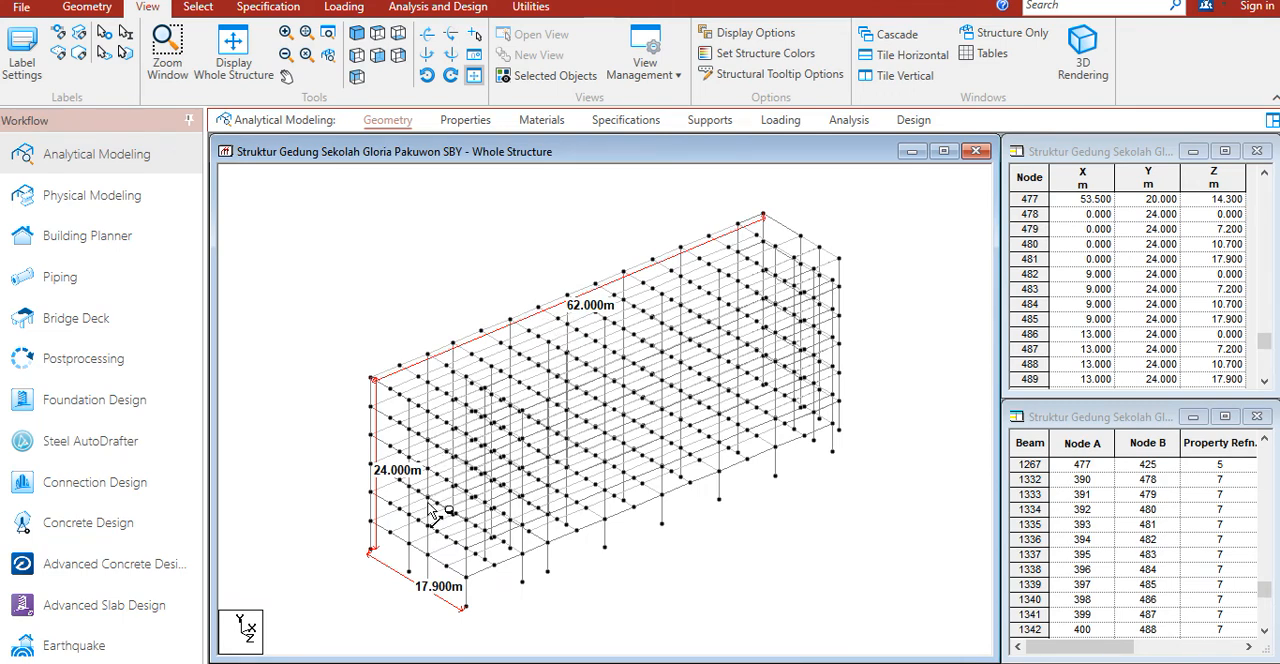
Step: Switch to the structural calculation workbook, examine the dimensioned model on the Cover sheet, and return to the structural model
{"action": "key", "text": "alt+Tab"}
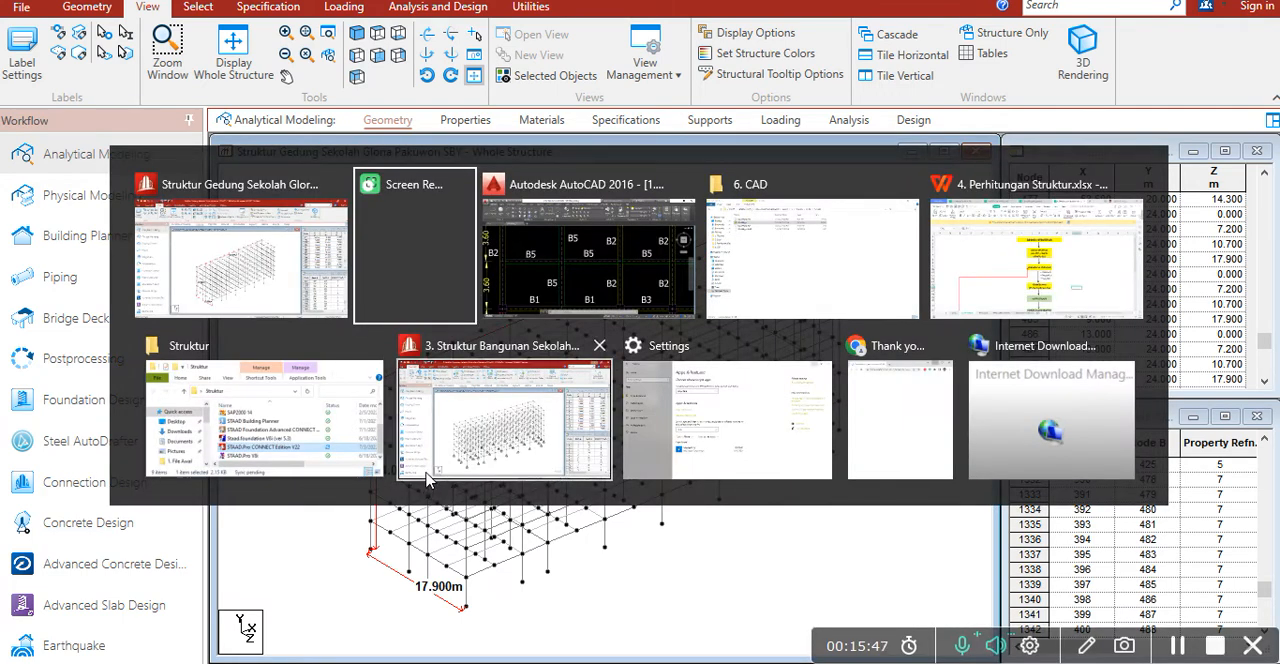
{"action": "key", "text": "Tab"}
{"action": "key", "text": "Tab"}
{"action": "key", "text": "Tab"}
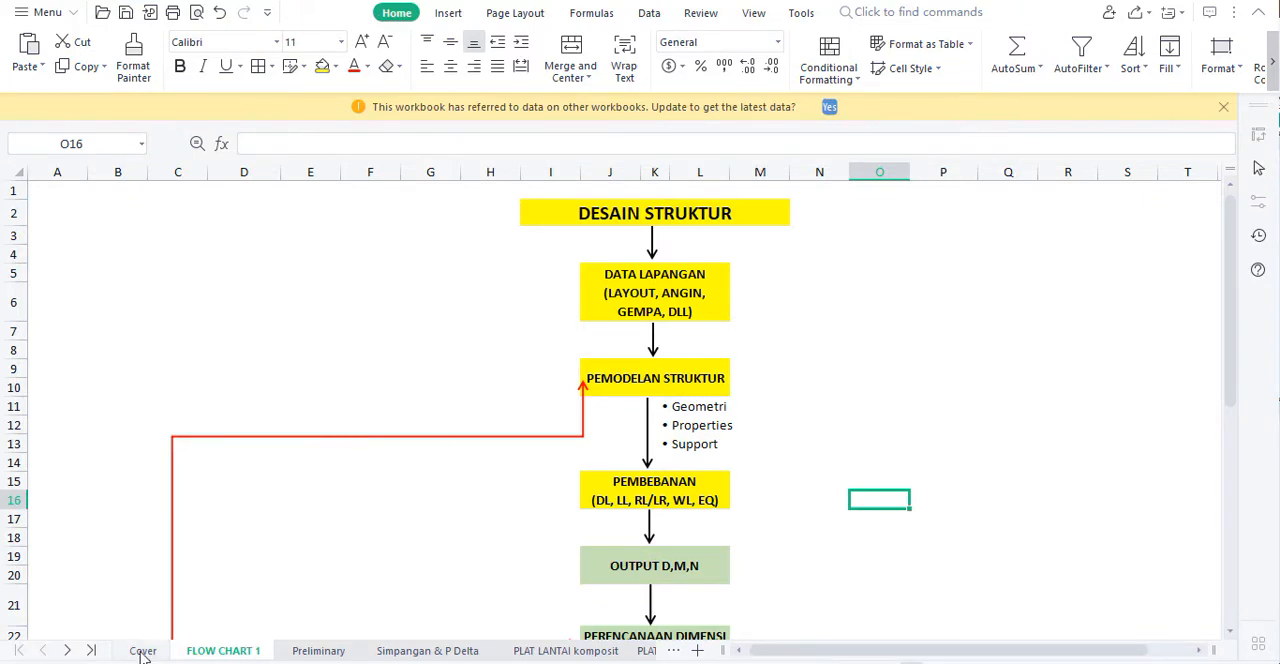
{"action": "left_click", "coordinate": [145, 651]}
{"action": "scroll", "coordinate": [266, 552], "scroll_direction": "down", "scroll_amount": 9}
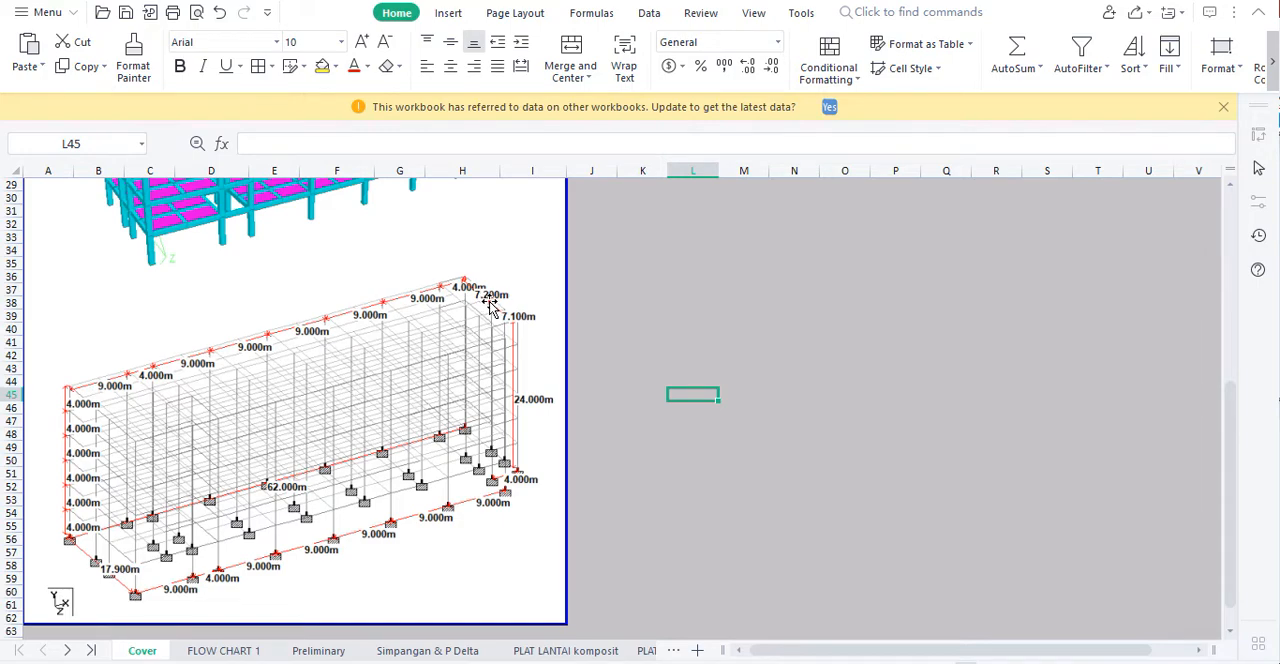
{"action": "key", "text": "alt+Tab"}
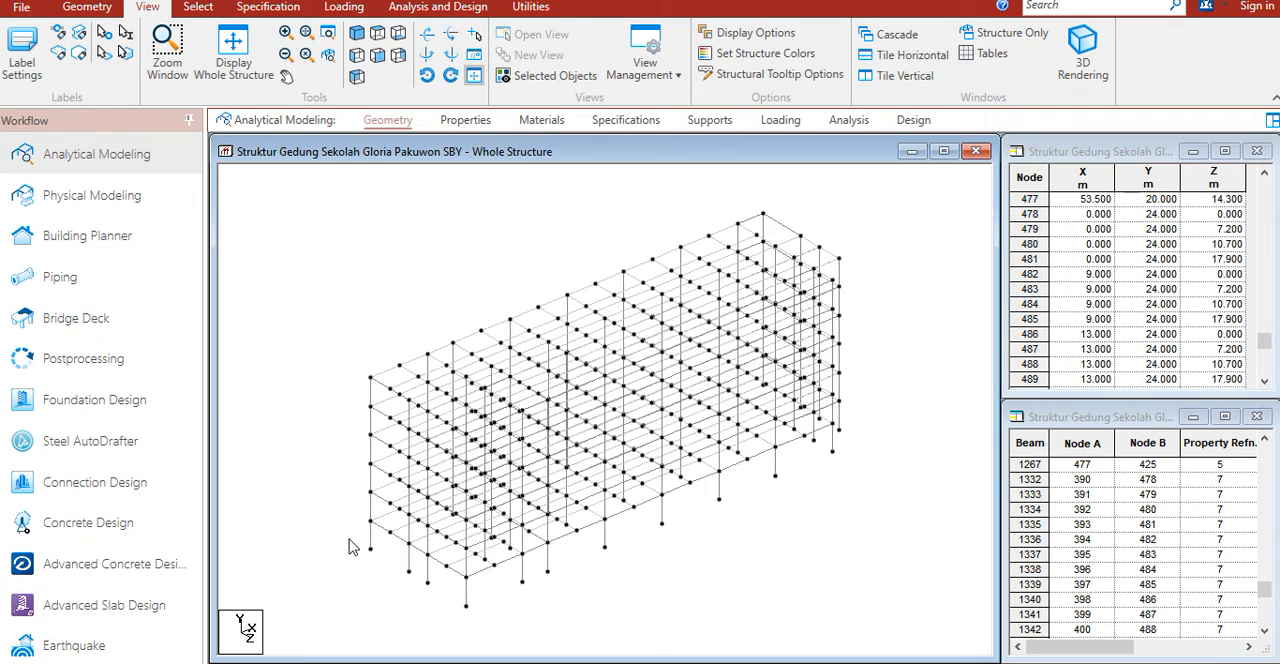
{"action": "left_click", "coordinate": [383, 528]}
{"action": "left_click", "coordinate": [384, 515]}
{"action": "left_click", "coordinate": [340, 497]}
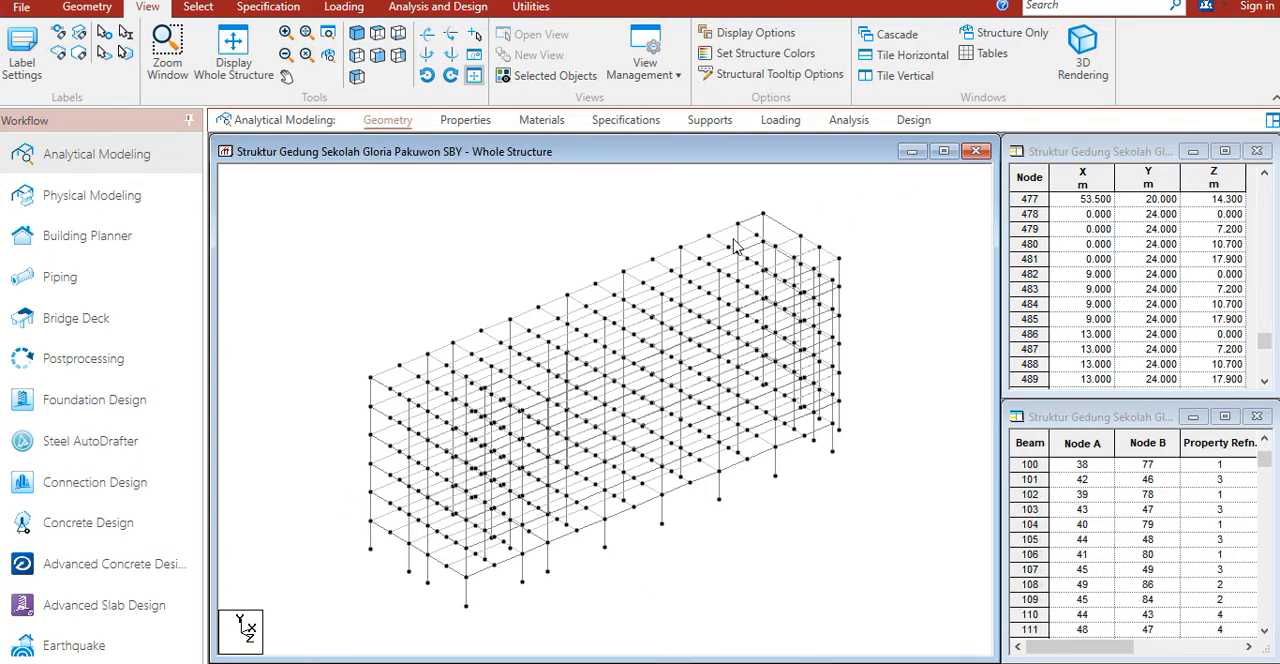
Step: Open a 3D rendering of the whole structure, inspect its beams, plates and columns up close, and close it
{"action": "left_click", "coordinate": [1085, 62]}
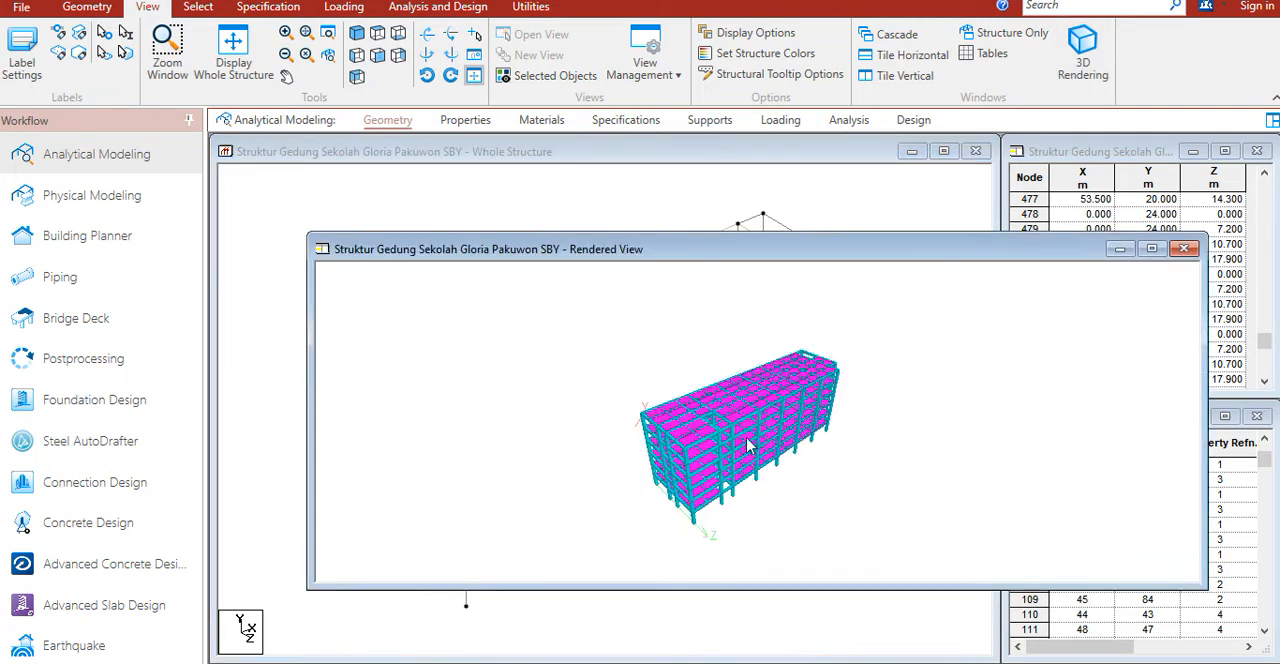
{"action": "scroll", "coordinate": [713, 455], "scroll_direction": "up", "scroll_amount": 6}
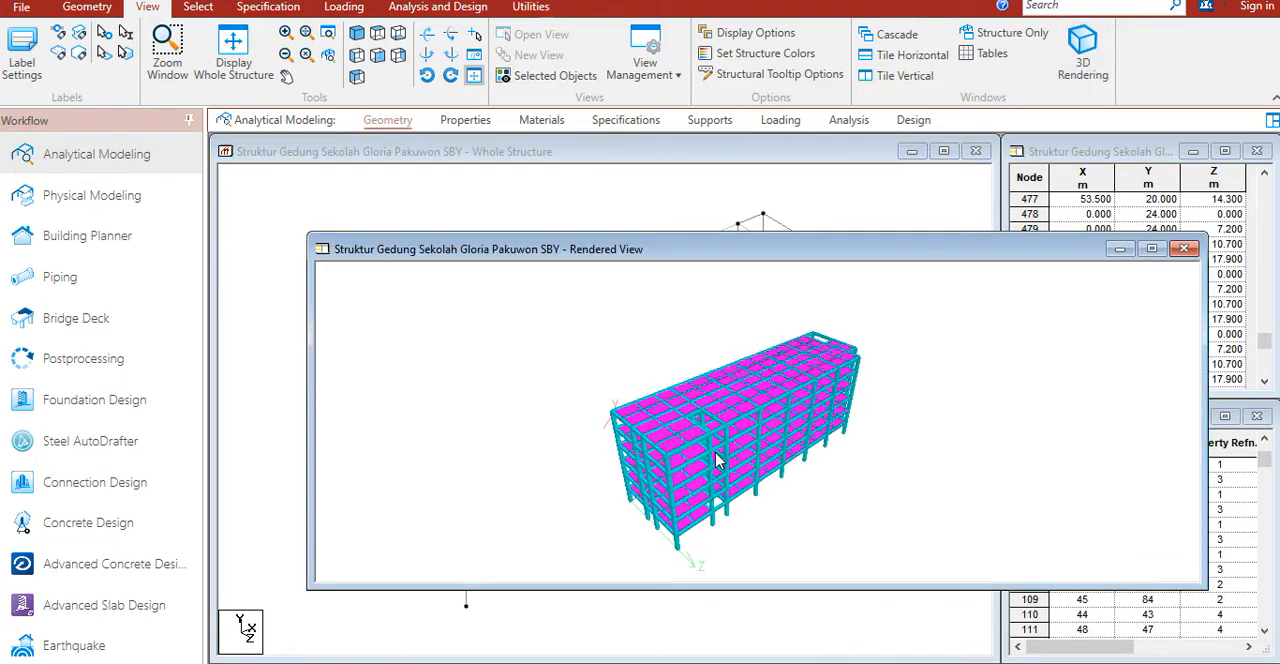
{"action": "scroll", "coordinate": [683, 440], "scroll_direction": "up", "scroll_amount": 6}
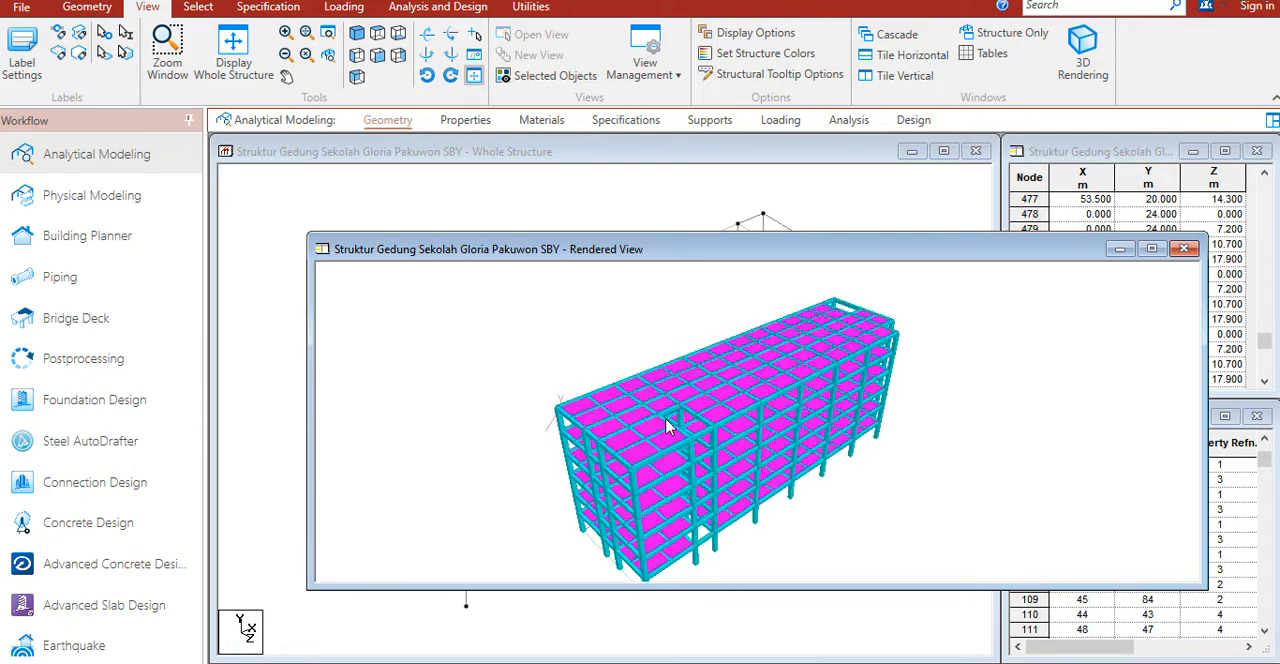
{"action": "scroll", "coordinate": [658, 438], "scroll_direction": "up", "scroll_amount": 6}
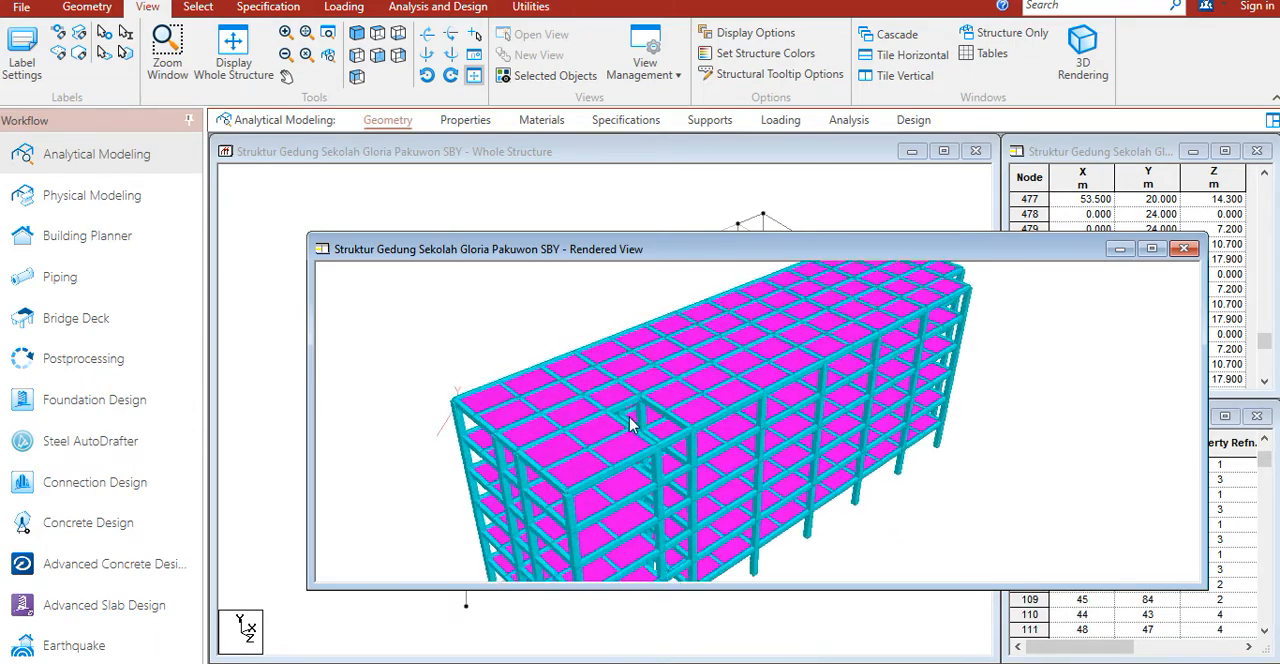
{"action": "scroll", "coordinate": [624, 410], "scroll_direction": "up", "scroll_amount": 6}
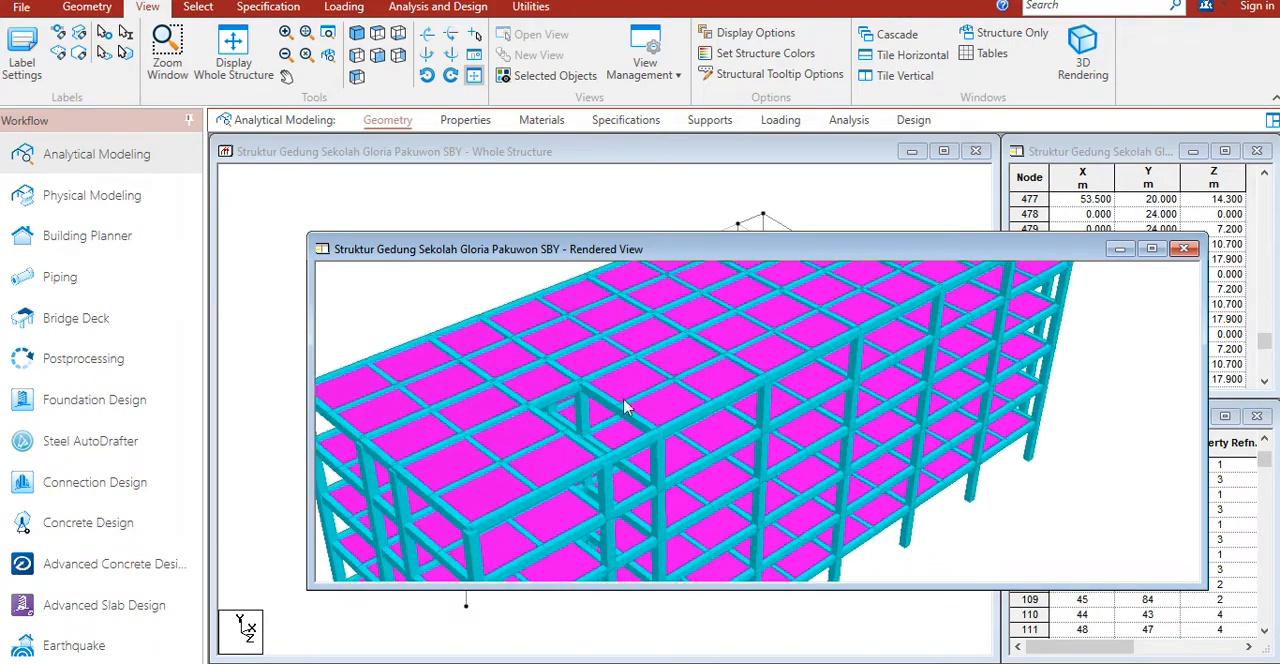
{"action": "left_click_drag", "start_coordinate": [739, 421], "coordinate": [690, 395]}
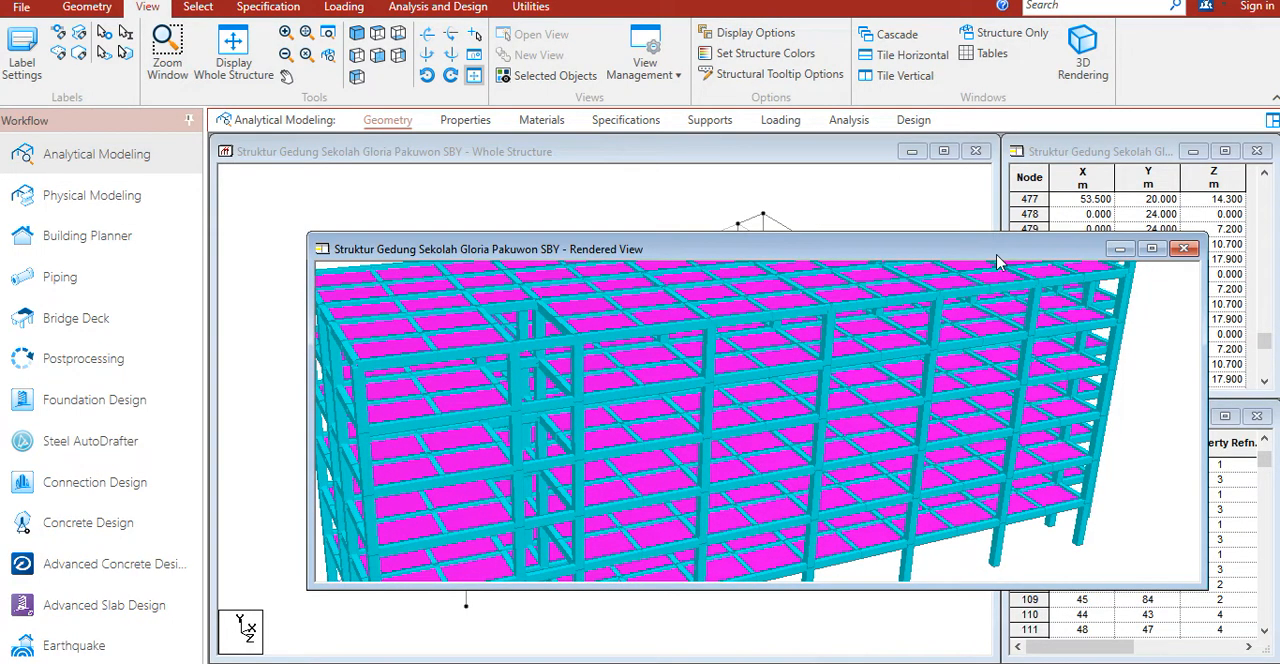
{"action": "left_click_drag", "start_coordinate": [997, 262], "coordinate": [650, 367]}
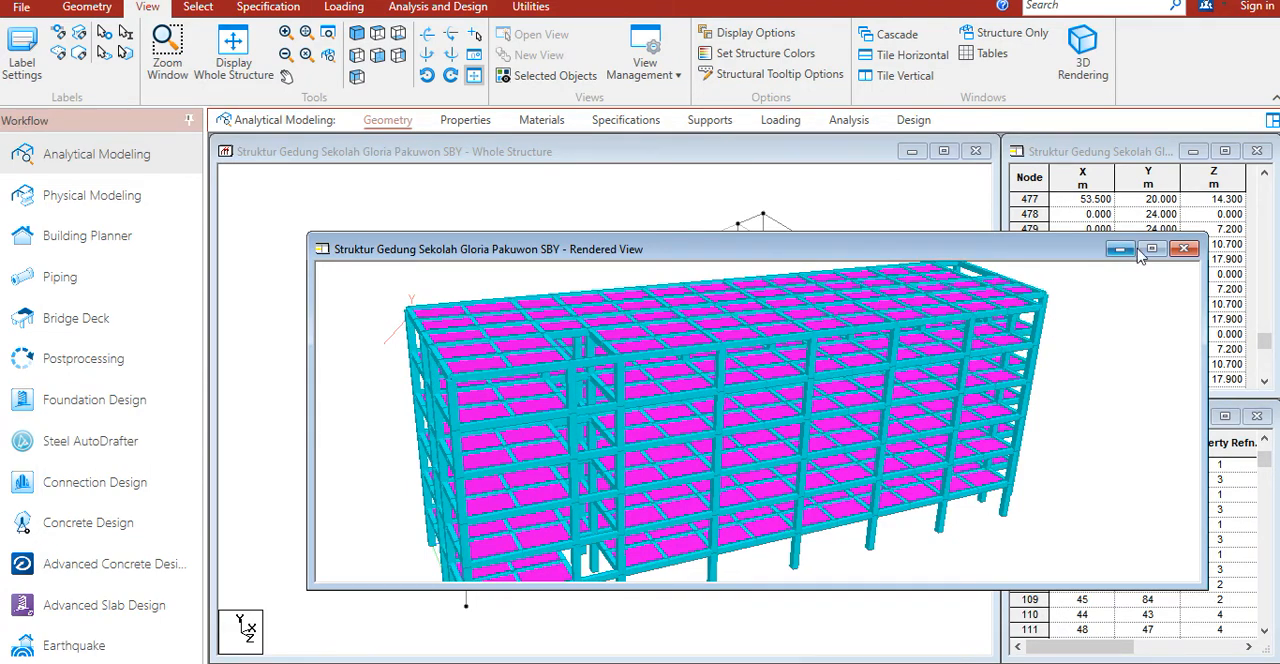
{"action": "left_click", "coordinate": [1184, 248]}
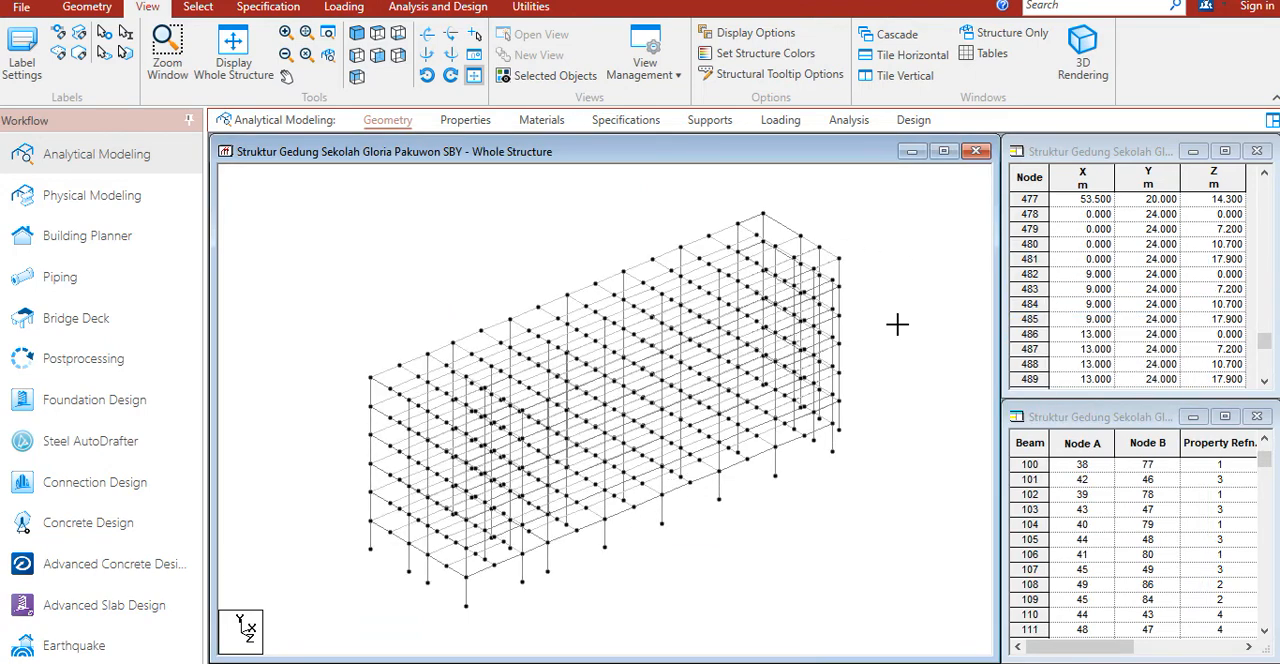
Step: Start defining supports and select all the column base nodes along the bottom of the building in an elevation view
{"action": "middle_click_drag", "start_coordinate": [891, 331], "coordinate": [862, 331]}
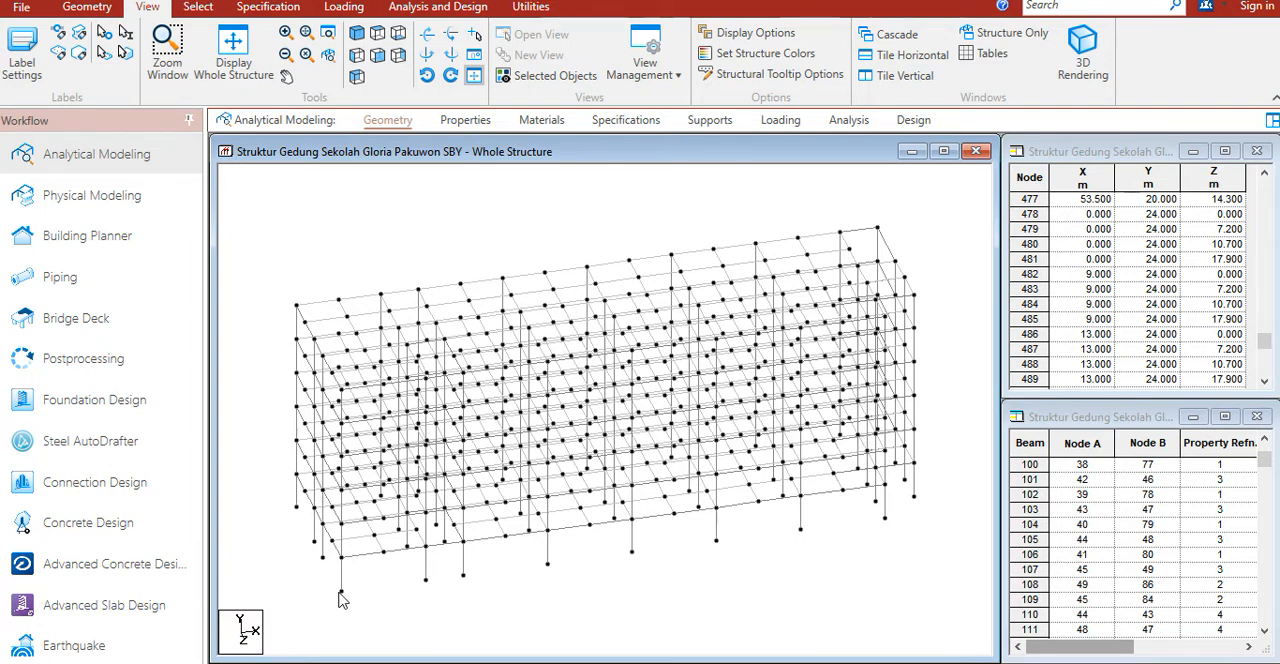
{"action": "left_click", "coordinate": [711, 125]}
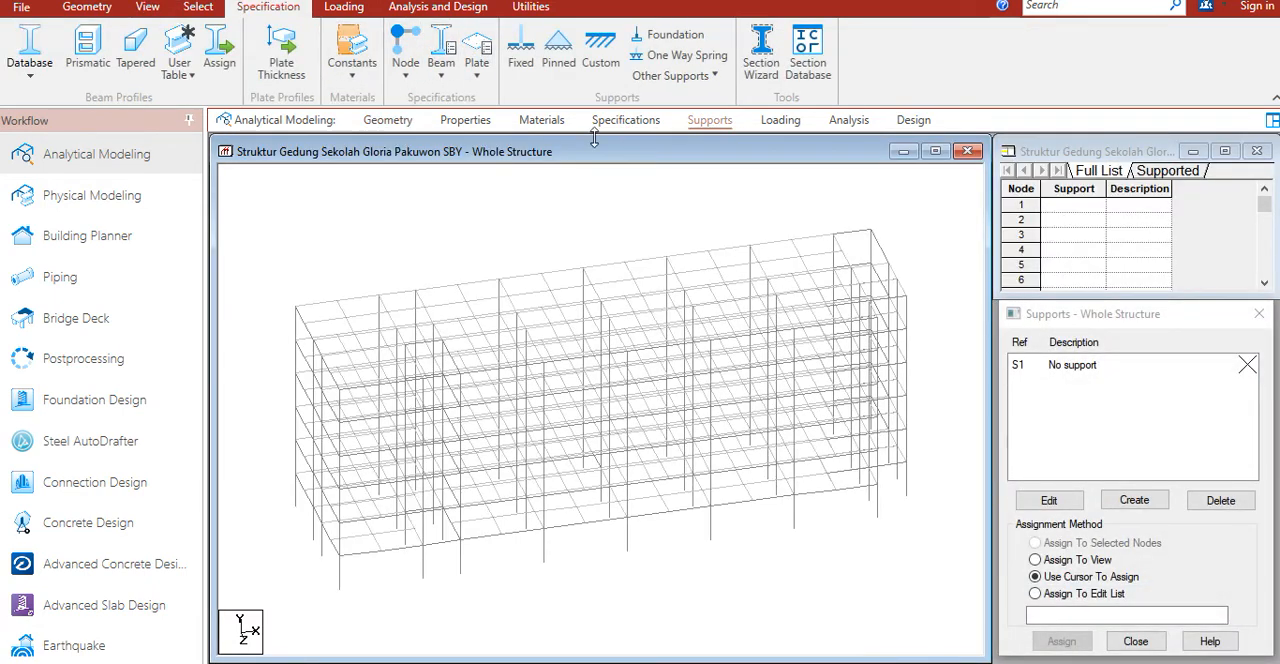
{"action": "left_click", "coordinate": [150, 8]}
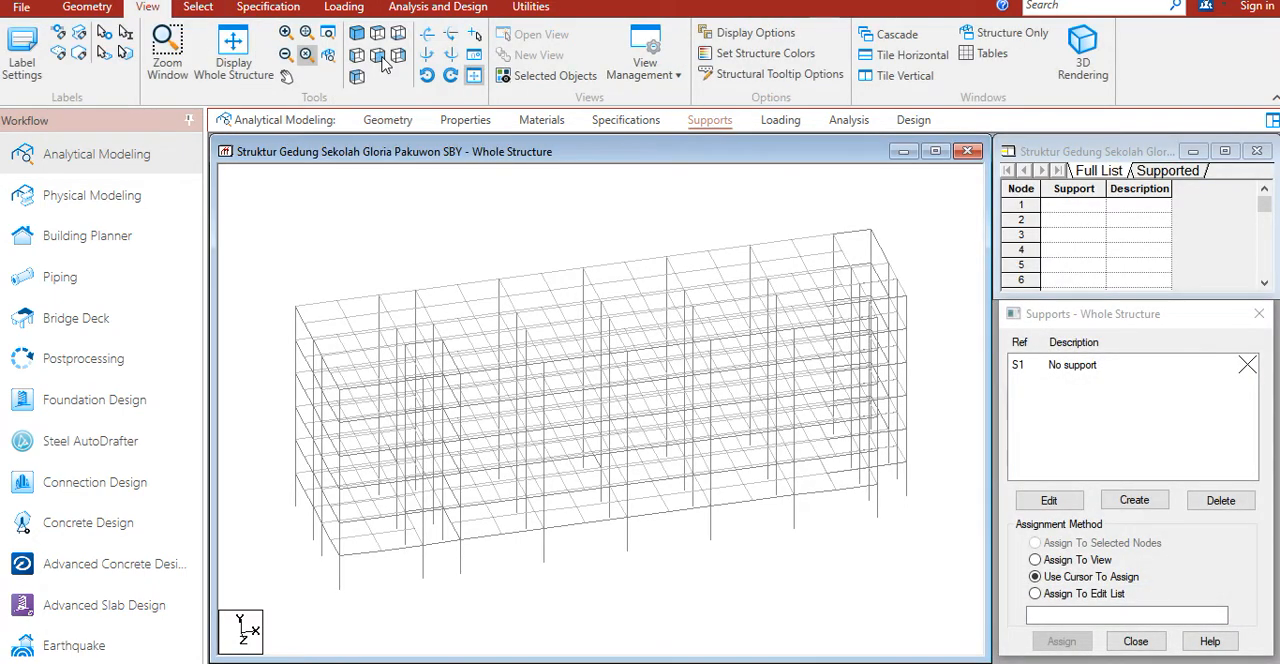
{"action": "left_click", "coordinate": [380, 56]}
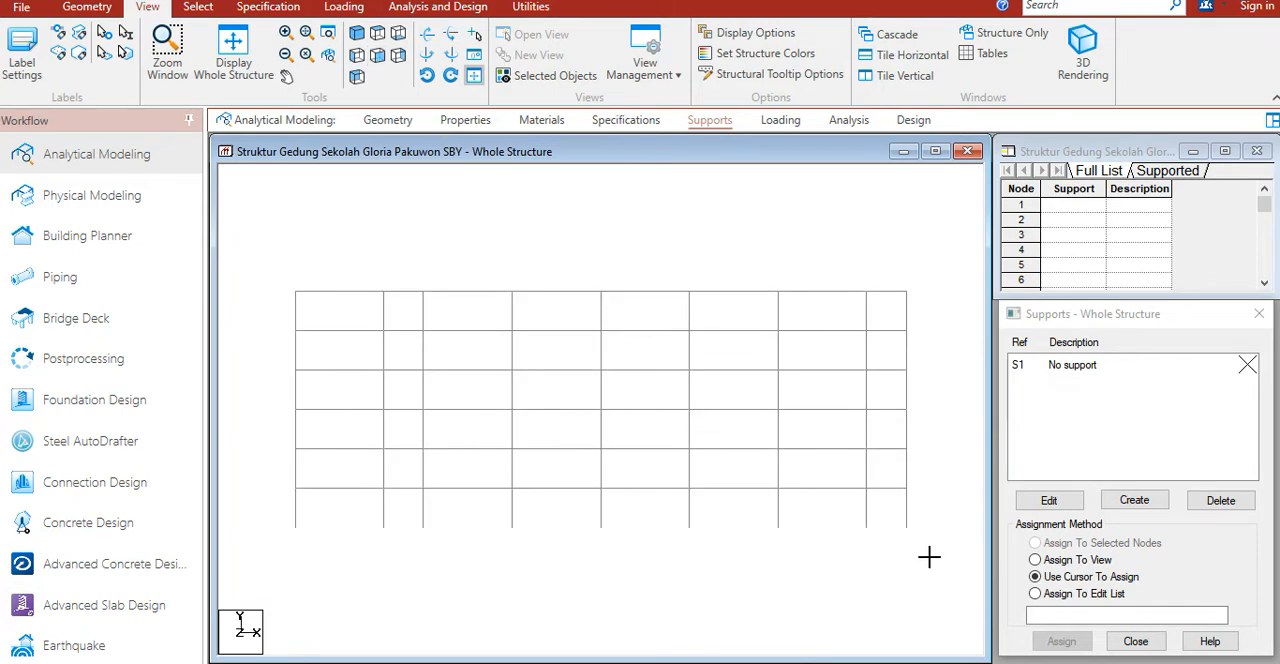
{"action": "left_click_drag", "start_coordinate": [938, 579], "coordinate": [265, 523]}
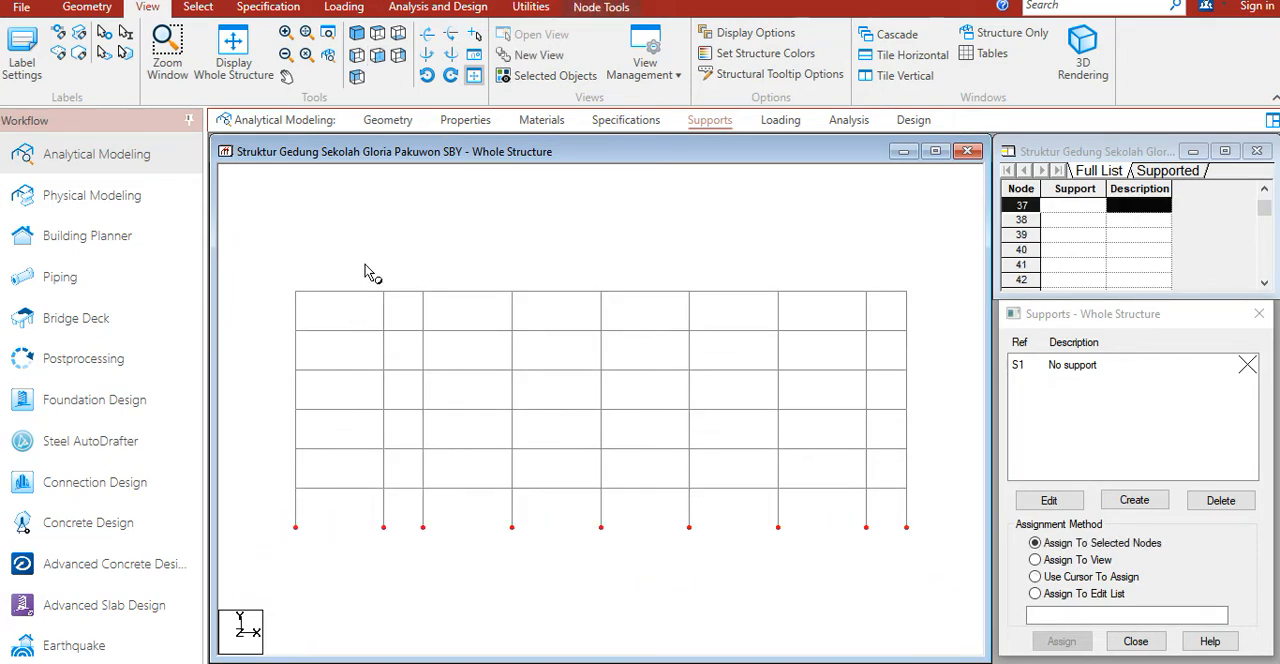
Step: Create a fixed support, assign it to the selected base nodes, and clear the selection in an isometric view
{"action": "left_click", "coordinate": [1148, 503]}
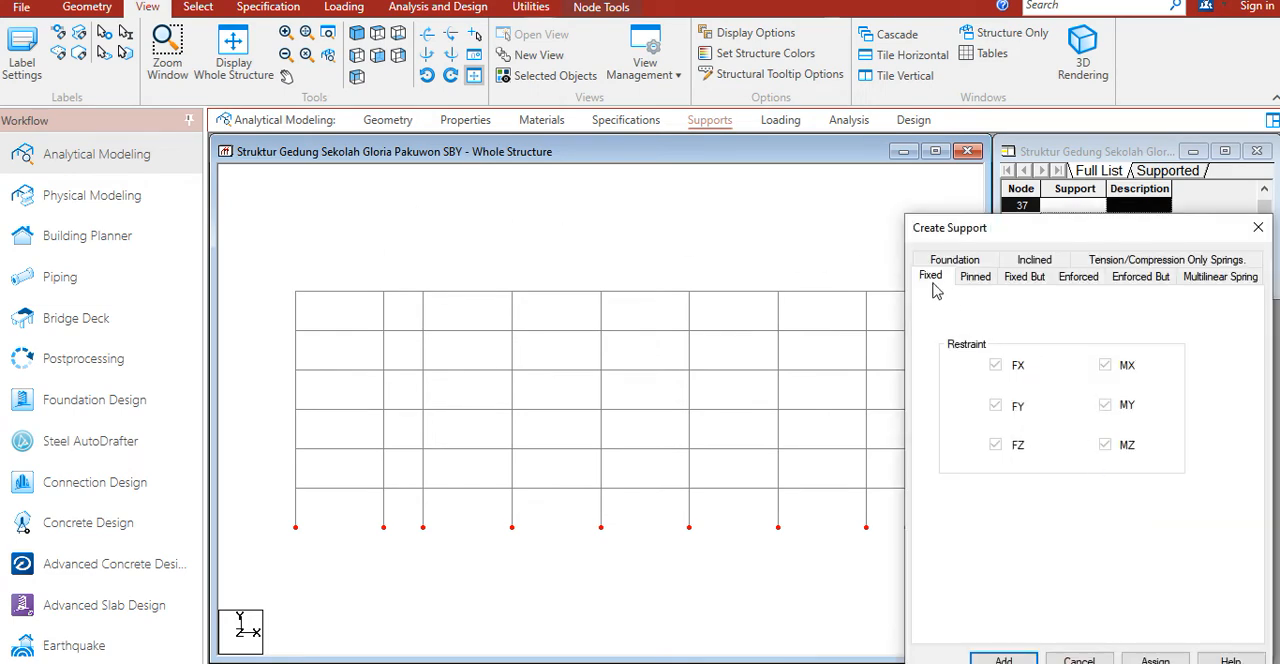
{"action": "left_click_drag", "start_coordinate": [1023, 232], "coordinate": [986, 94]}
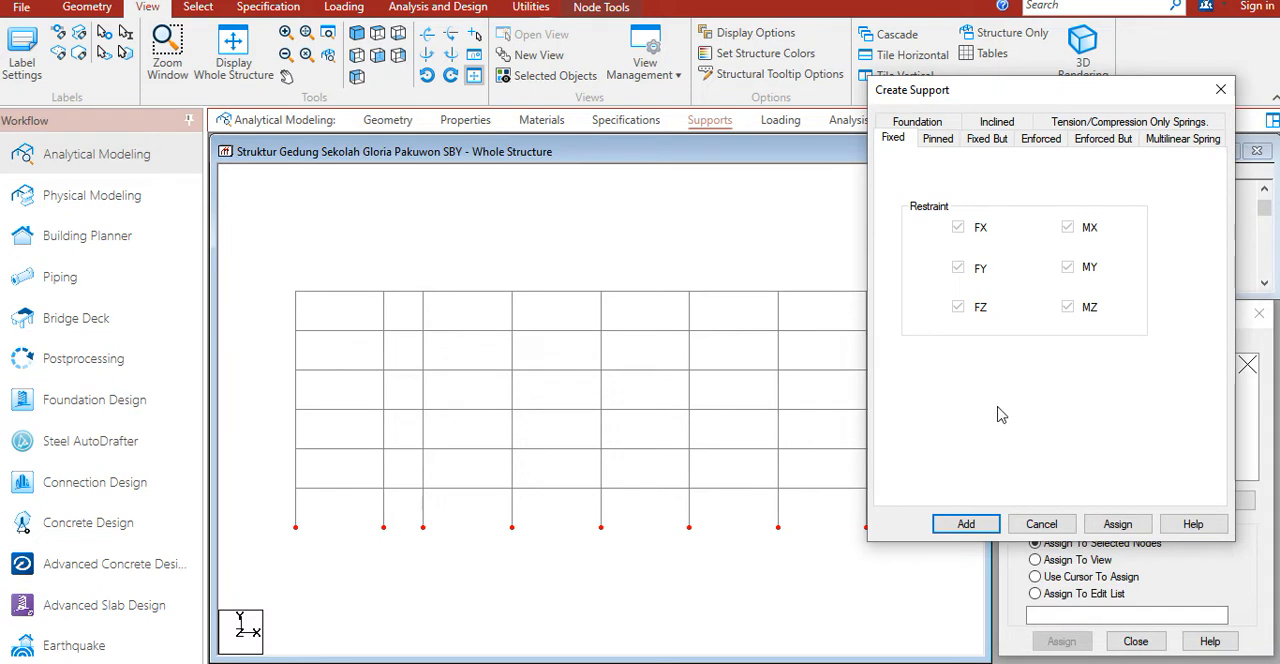
{"action": "left_click", "coordinate": [1118, 524]}
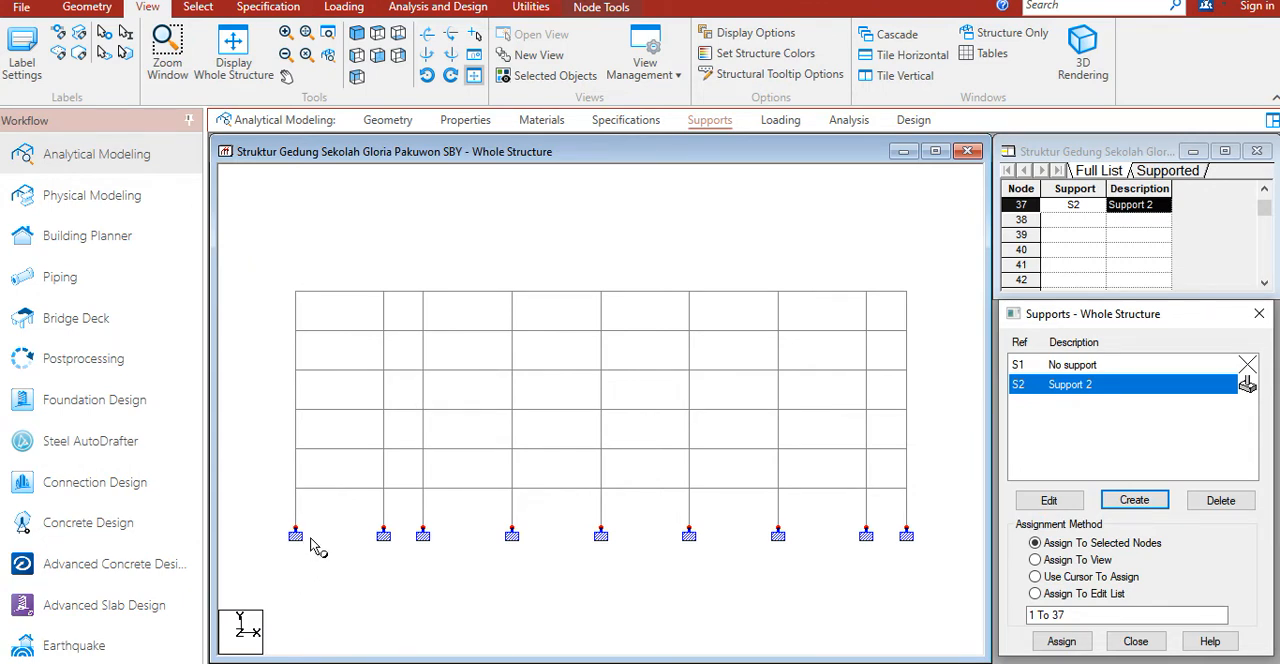
{"action": "left_click", "coordinate": [360, 36]}
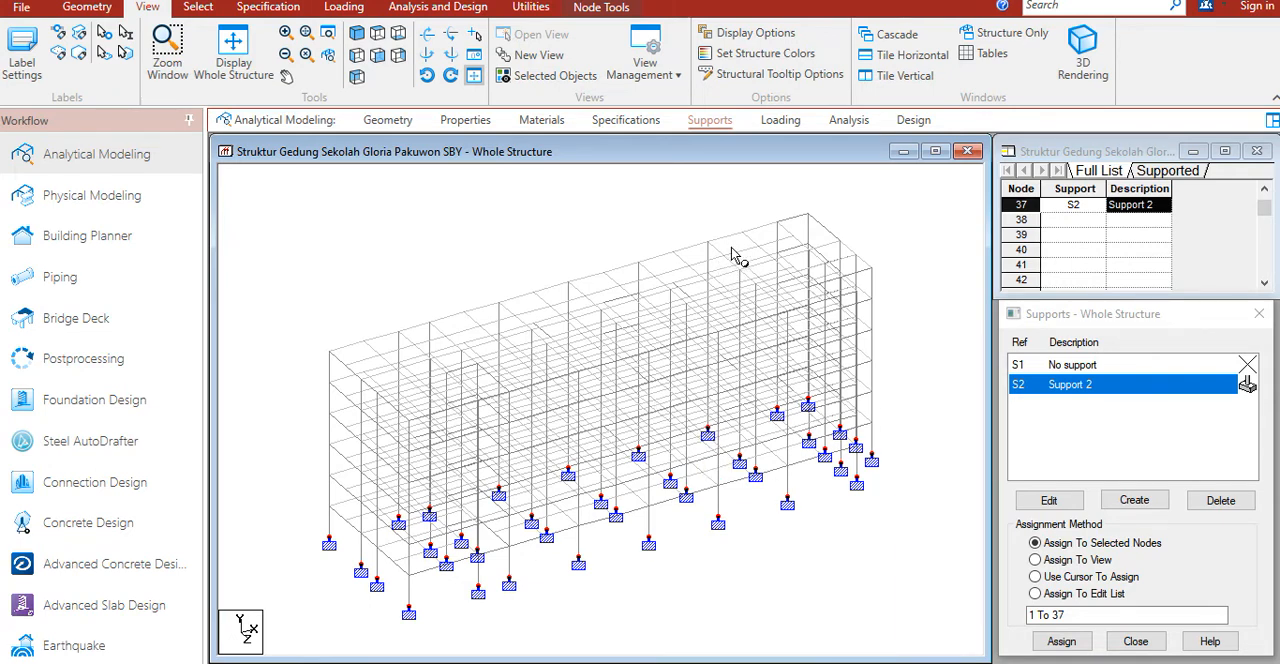
{"action": "left_click", "coordinate": [745, 206]}
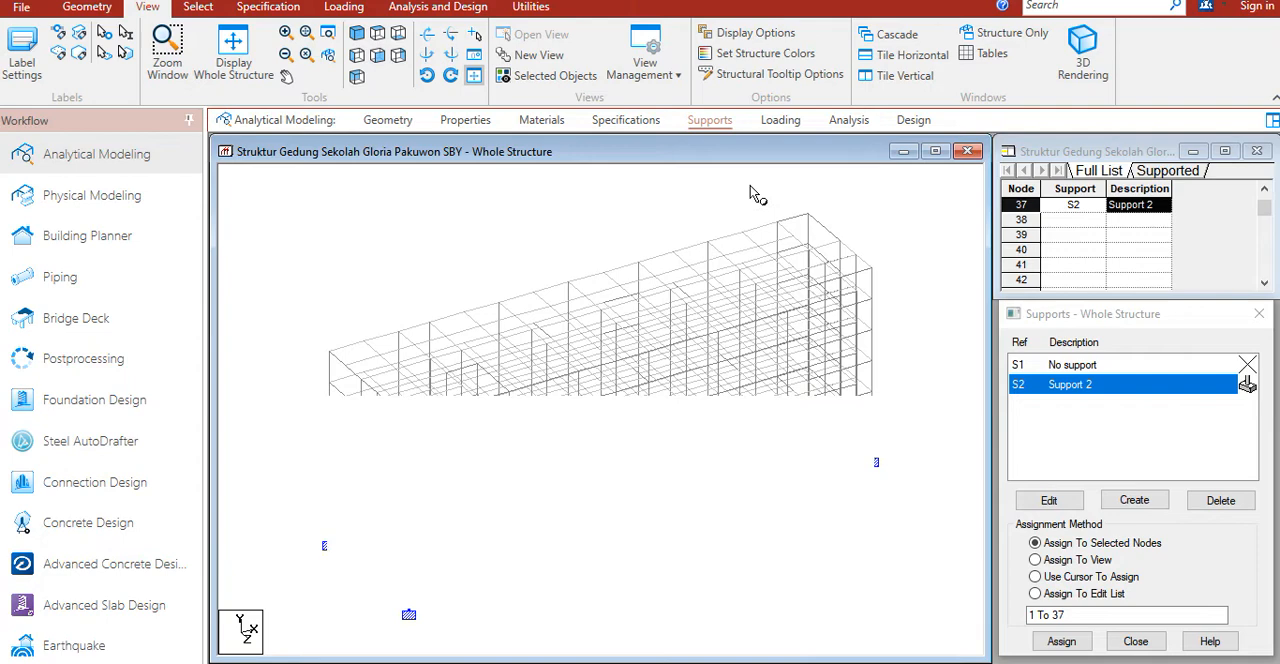
Step: Add primary load case 1 with loading type Dead and the title DL
{"action": "left_click", "coordinate": [782, 124]}
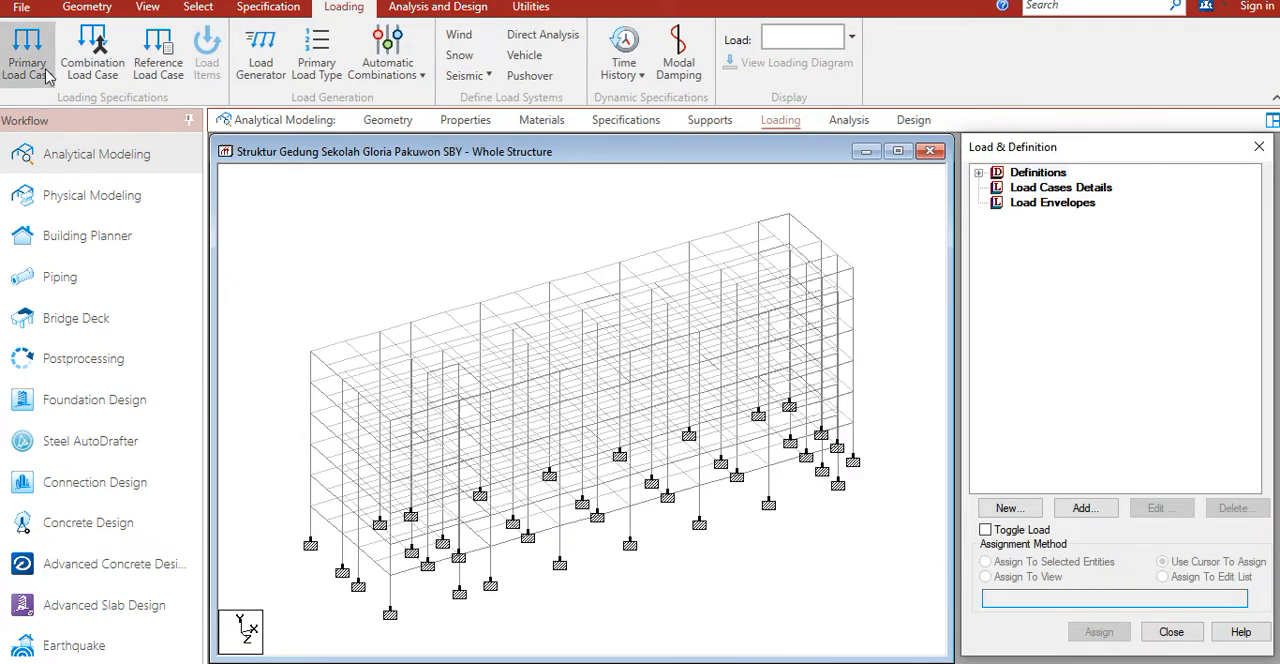
{"action": "left_click", "coordinate": [33, 55]}
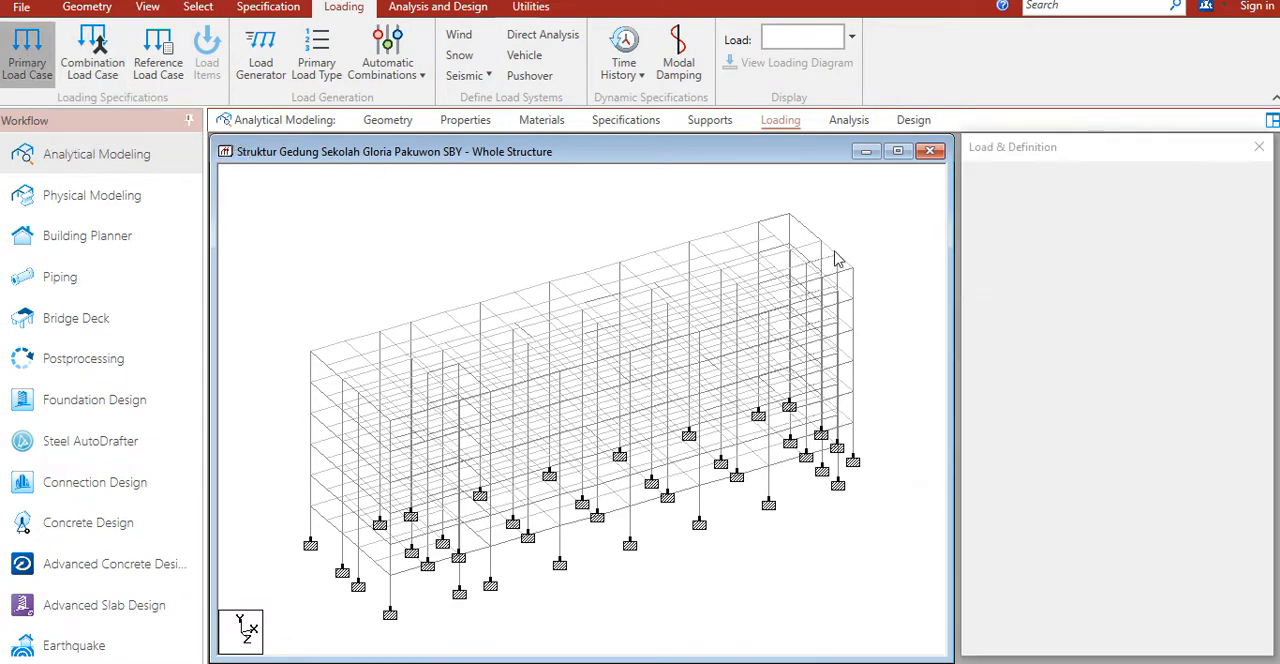
{"action": "left_click", "coordinate": [785, 365]}
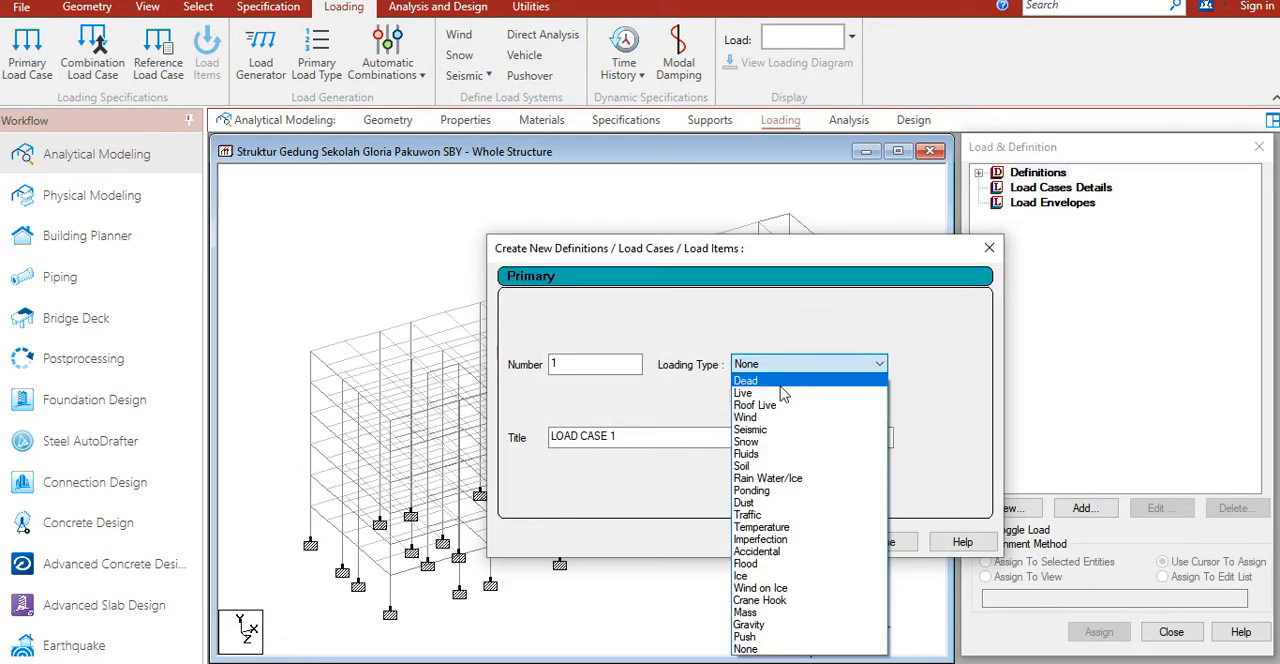
{"action": "left_click", "coordinate": [785, 390]}
{"action": "left_click", "coordinate": [631, 436]}
{"action": "left_click_drag", "start_coordinate": [631, 436], "coordinate": [486, 438]}
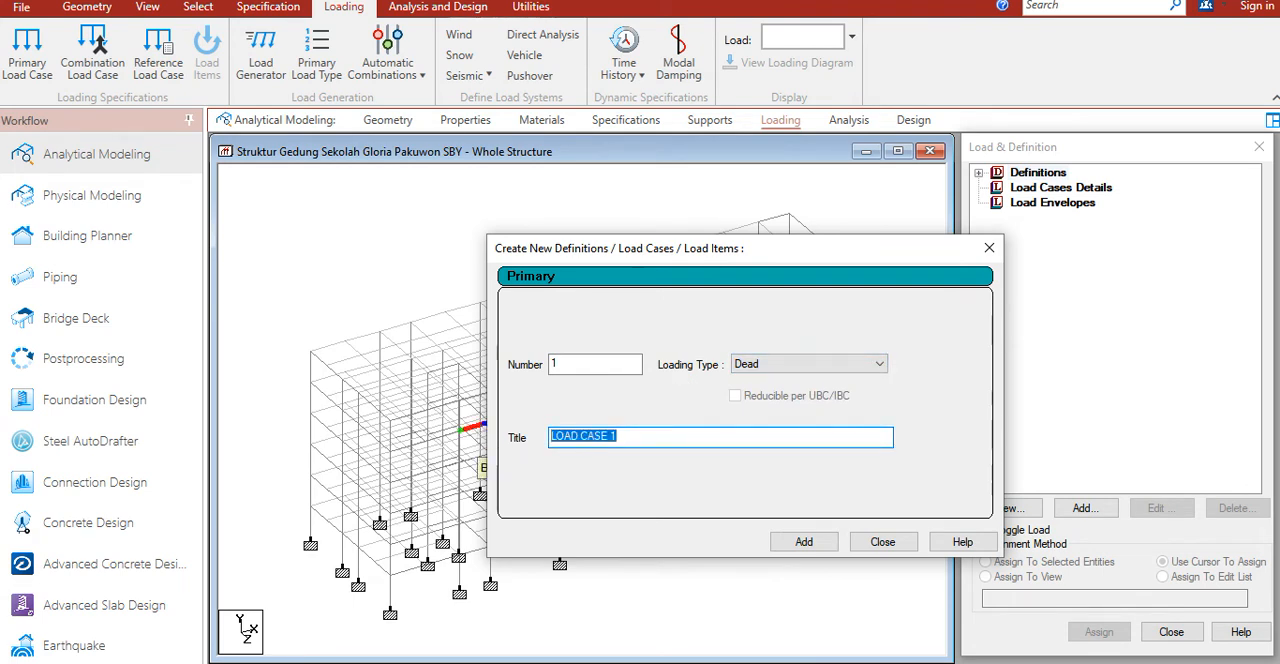
{"action": "type", "text": "DL"}
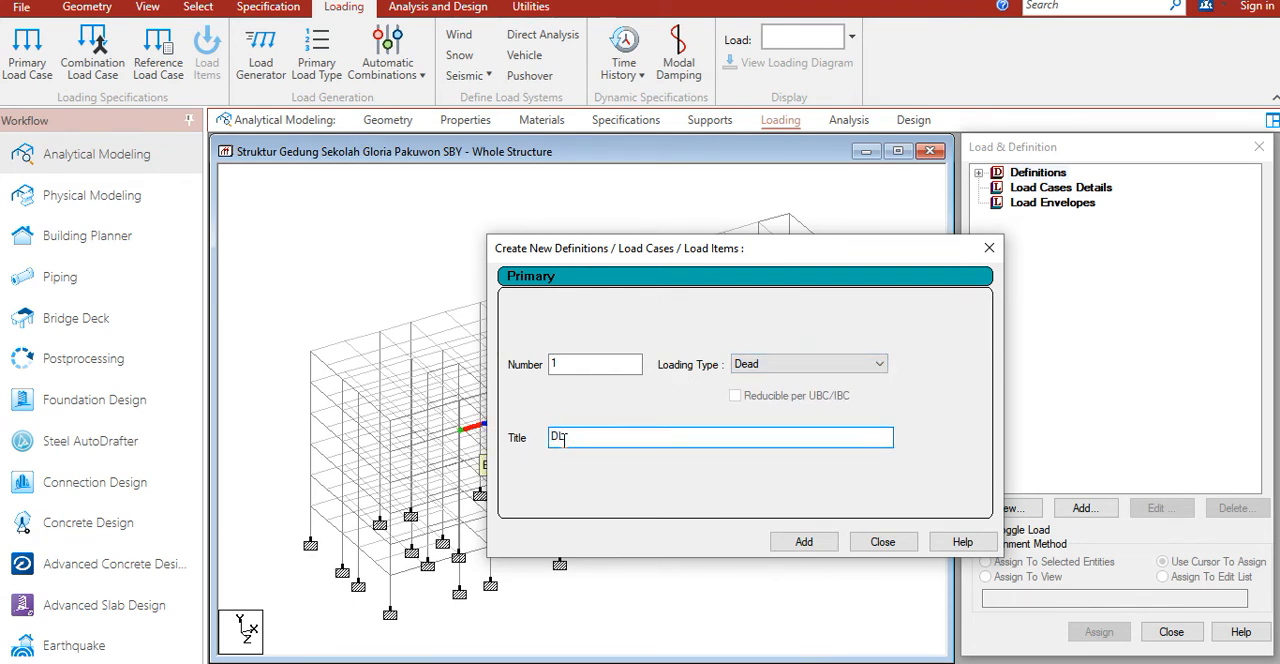
{"action": "left_click", "coordinate": [800, 540]}
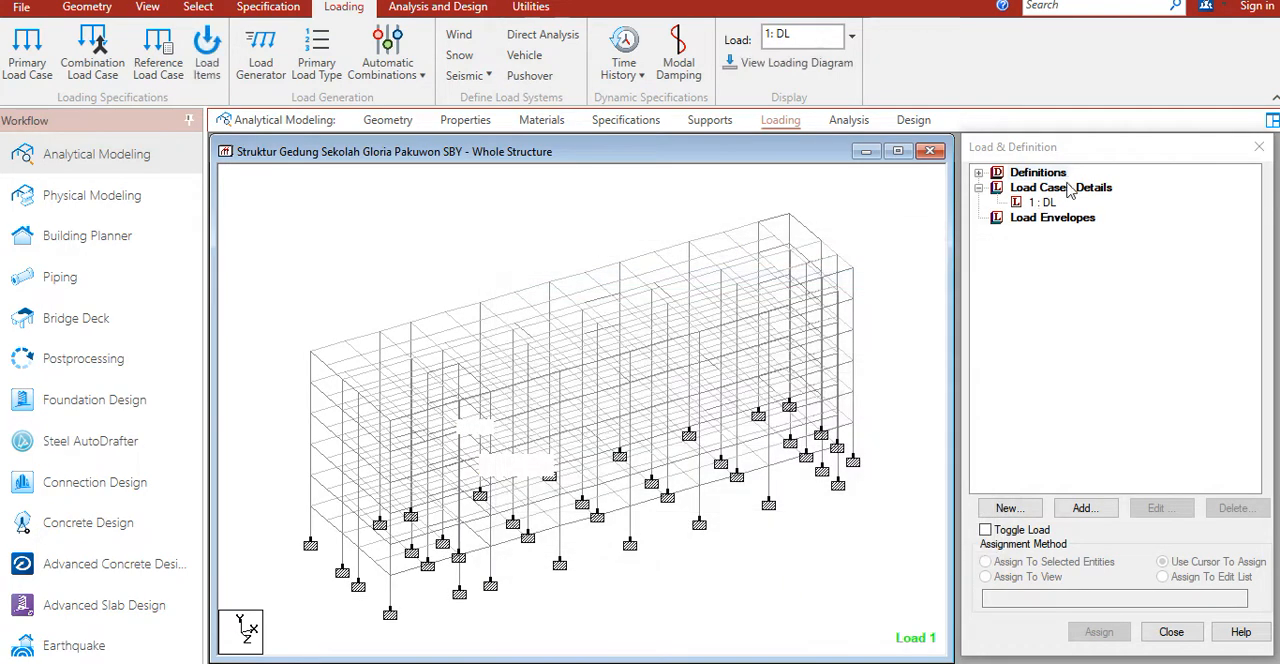
Step: Set up a selfweight load item for load case DL in the Y direction with a factor of -1
{"action": "left_click", "coordinate": [1045, 203]}
{"action": "left_click", "coordinate": [1087, 510]}
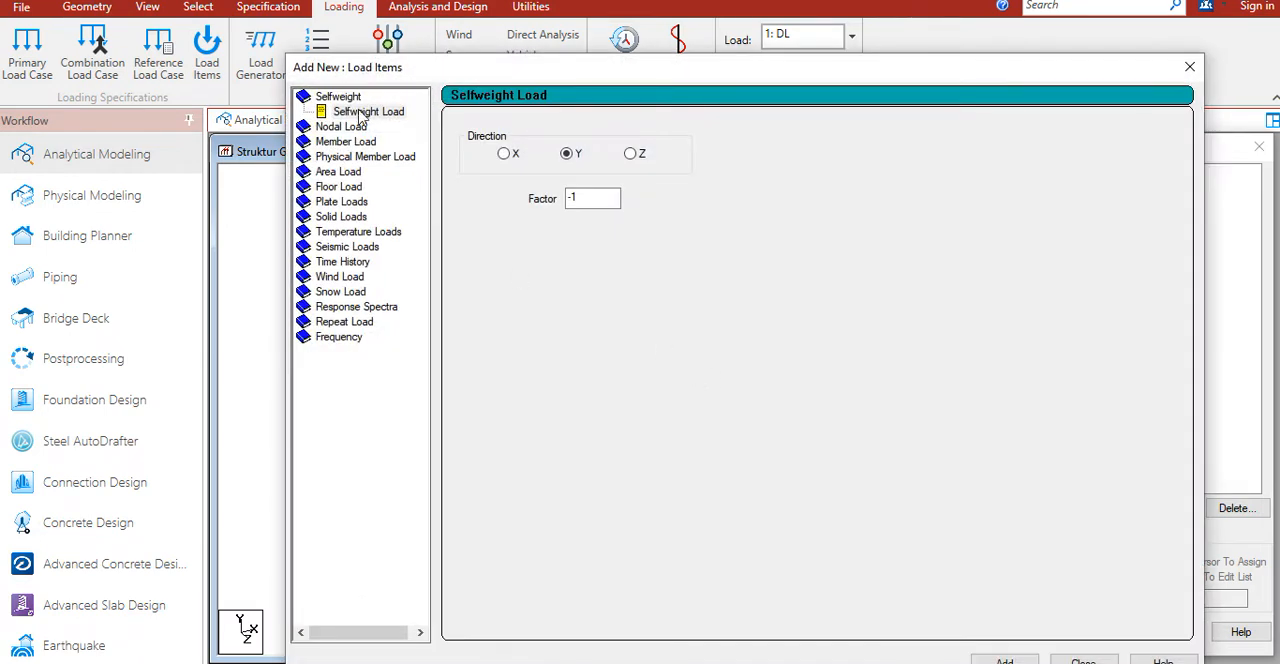
{"action": "left_click", "coordinate": [362, 114]}
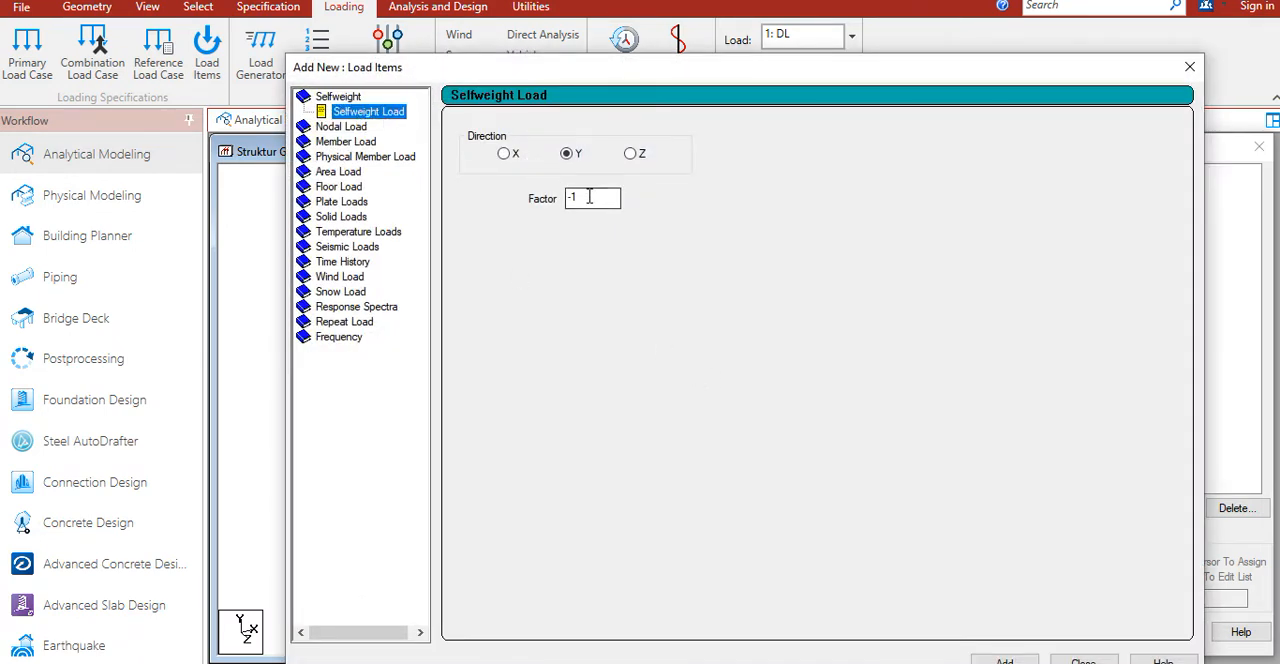
{"action": "left_click", "coordinate": [590, 197]}
{"action": "left_click_drag", "start_coordinate": [684, 75], "coordinate": [1018, 112]}
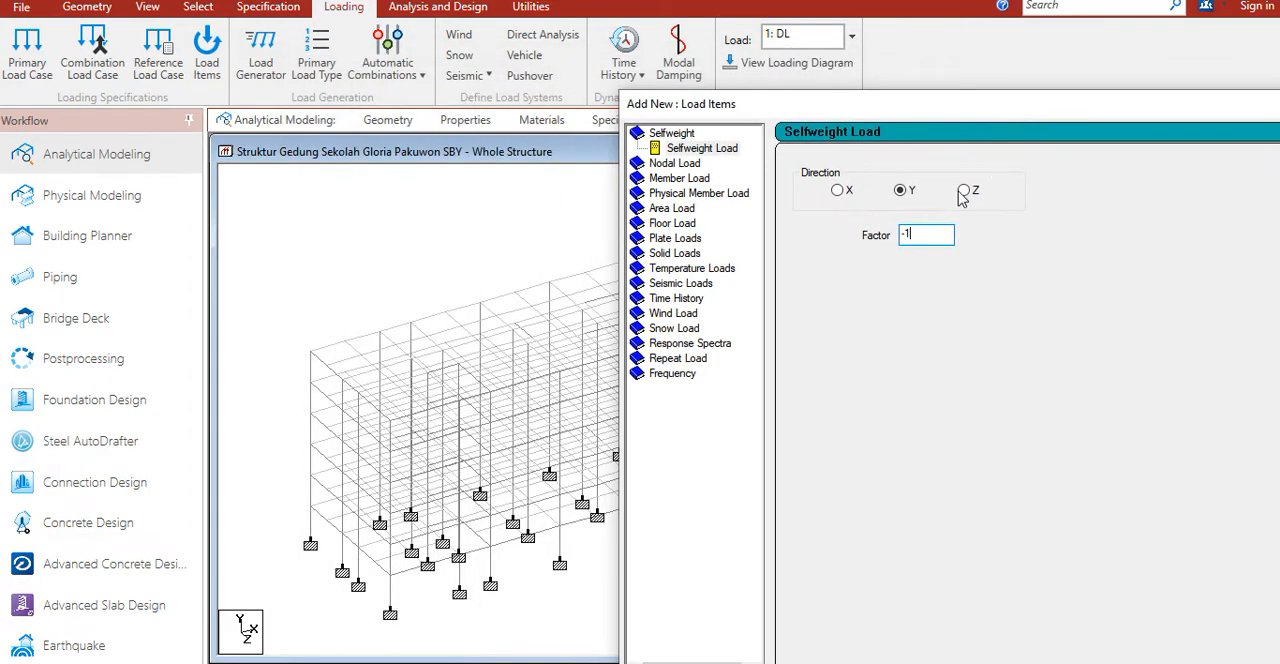
{"action": "left_click_drag", "start_coordinate": [835, 108], "coordinate": [857, 108]}
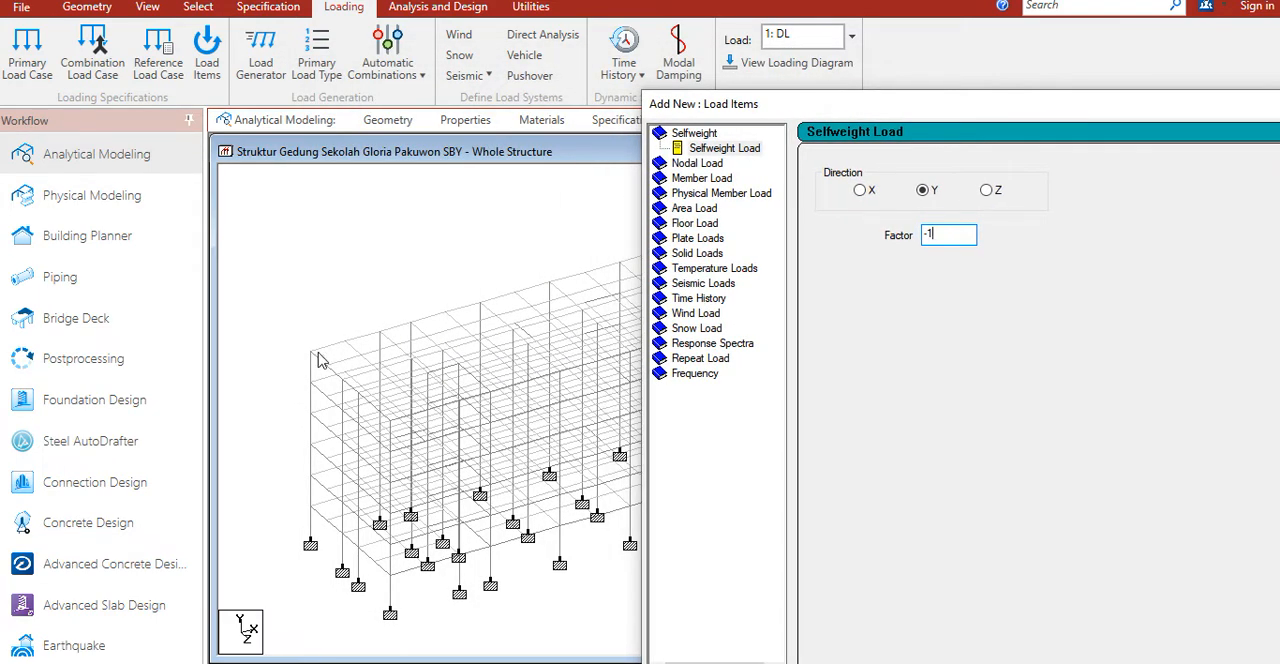
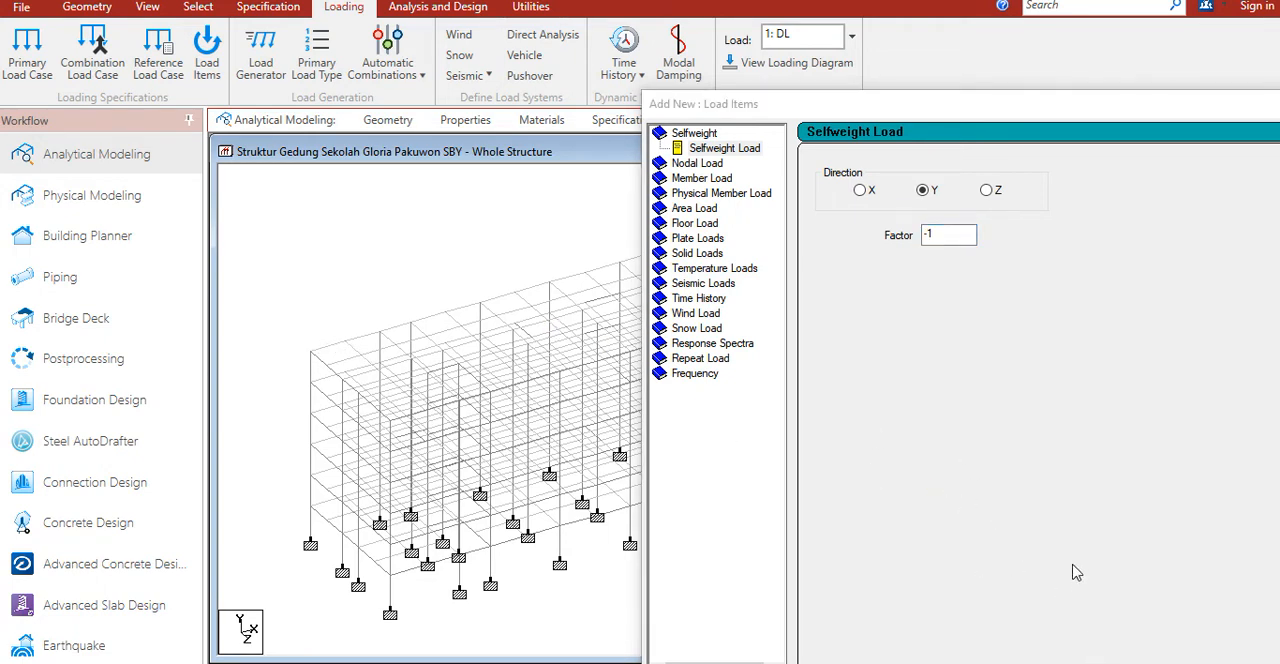
{"action": "left_click_drag", "start_coordinate": [333, 346], "coordinate": [338, 314]}
{"action": "mouse_move", "coordinate": [329, 267]}
{"action": "left_mouse_down"}
{"action": "mouse_move", "coordinate": [320, 284]}
{"action": "mouse_move", "coordinate": [340, 271]}
{"action": "mouse_move", "coordinate": [359, 289]}
{"action": "mouse_move", "coordinate": [421, 289]}
{"action": "mouse_move", "coordinate": [401, 291]}
{"action": "left_mouse_up"}
{"action": "mouse_move", "coordinate": [452, 256]}
{"action": "left_mouse_down"}
{"action": "mouse_move", "coordinate": [448, 278]}
{"action": "mouse_move", "coordinate": [456, 262]}
{"action": "mouse_move", "coordinate": [501, 264]}
{"action": "mouse_move", "coordinate": [520, 285]}
{"action": "mouse_move", "coordinate": [513, 300]}
{"action": "mouse_move", "coordinate": [576, 286]}
{"action": "mouse_move", "coordinate": [563, 296]}
{"action": "left_mouse_up"}
{"action": "left_click", "coordinate": [478, 282]}
{"action": "left_click", "coordinate": [582, 261]}
{"action": "left_click", "coordinate": [598, 268]}
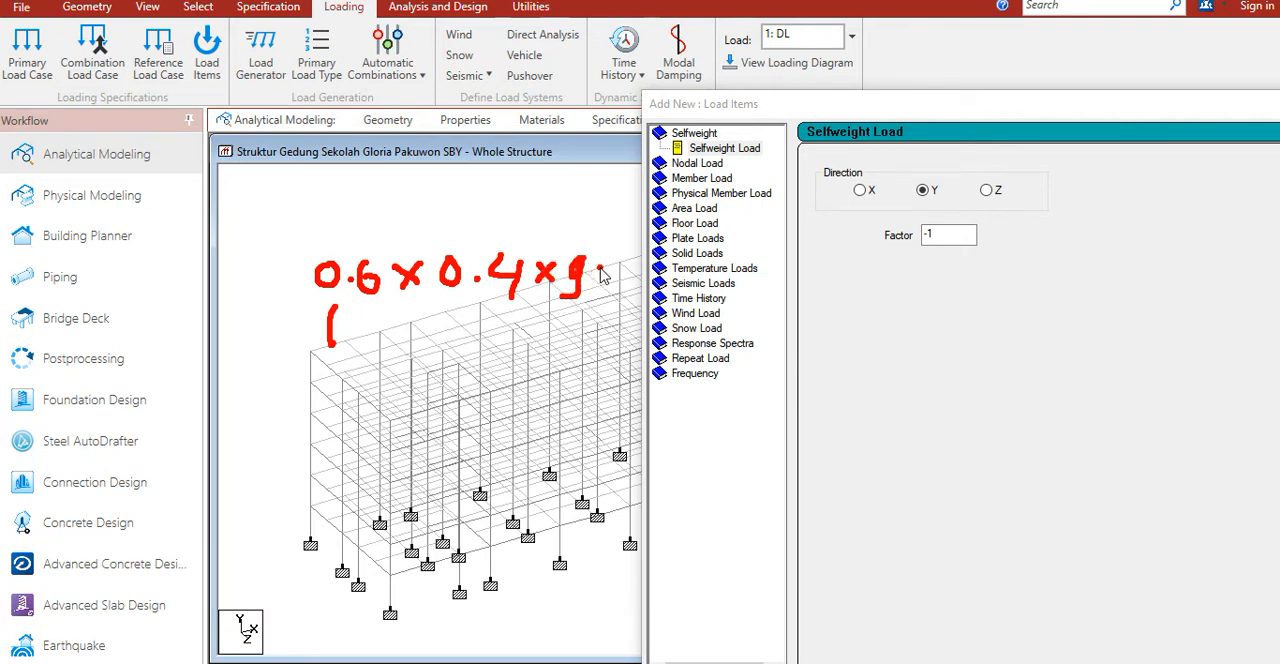
{"action": "mouse_move", "coordinate": [613, 261]}
{"action": "left_mouse_down"}
{"action": "mouse_move", "coordinate": [594, 292]}
{"action": "mouse_move", "coordinate": [648, 266]}
{"action": "mouse_move", "coordinate": [635, 289]}
{"action": "mouse_move", "coordinate": [652, 292]}
{"action": "left_mouse_up"}
{"action": "mouse_move", "coordinate": [682, 252]}
{"action": "left_mouse_down"}
{"action": "mouse_move", "coordinate": [662, 283]}
{"action": "mouse_move", "coordinate": [684, 281]}
{"action": "mouse_move", "coordinate": [686, 298]}
{"action": "mouse_move", "coordinate": [717, 294]}
{"action": "mouse_move", "coordinate": [728, 268]}
{"action": "left_mouse_up"}
{"action": "mouse_move", "coordinate": [741, 267]}
{"action": "left_mouse_down"}
{"action": "mouse_move", "coordinate": [727, 281]}
{"action": "mouse_move", "coordinate": [753, 276]}
{"action": "mouse_move", "coordinate": [826, 311]}
{"action": "left_mouse_up"}
{"action": "mouse_move", "coordinate": [870, 260]}
{"action": "left_mouse_down"}
{"action": "mouse_move", "coordinate": [838, 320]}
{"action": "mouse_move", "coordinate": [905, 318]}
{"action": "mouse_move", "coordinate": [922, 292]}
{"action": "mouse_move", "coordinate": [926, 312]}
{"action": "mouse_move", "coordinate": [984, 296]}
{"action": "mouse_move", "coordinate": [989, 309]}
{"action": "left_mouse_up"}
{"action": "mouse_move", "coordinate": [940, 243]}
{"action": "left_mouse_down"}
{"action": "mouse_move", "coordinate": [912, 226]}
{"action": "mouse_move", "coordinate": [928, 250]}
{"action": "left_mouse_up"}
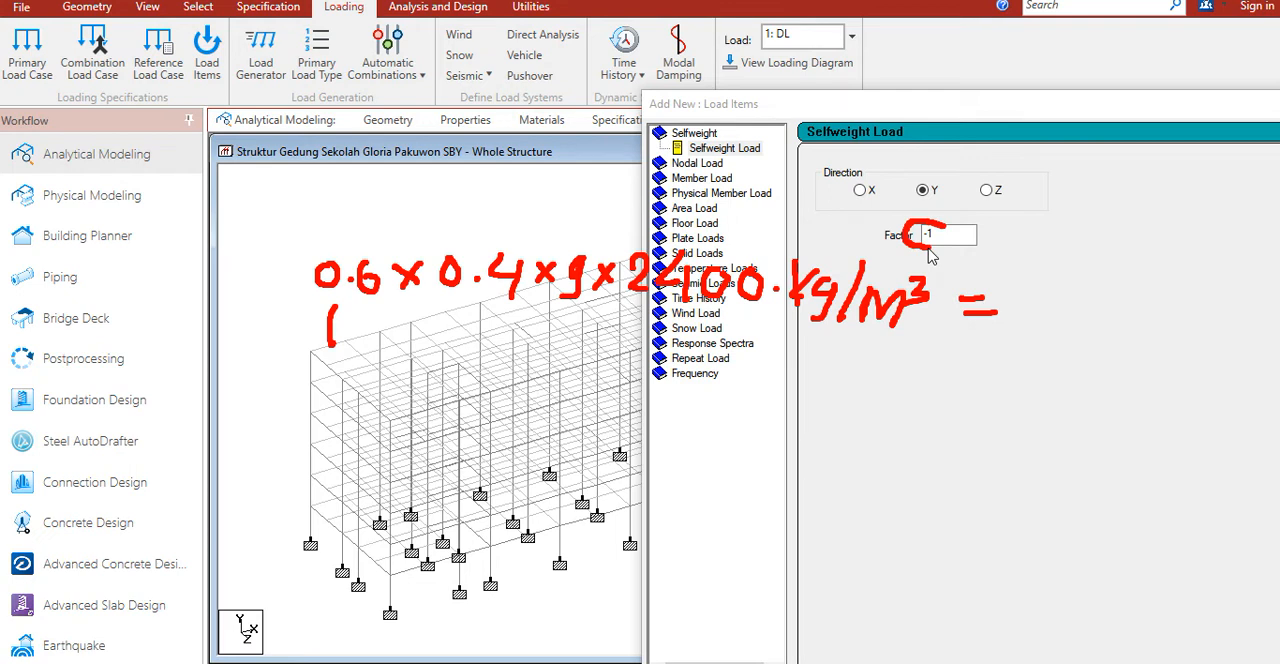
{"action": "key", "text": "e"}
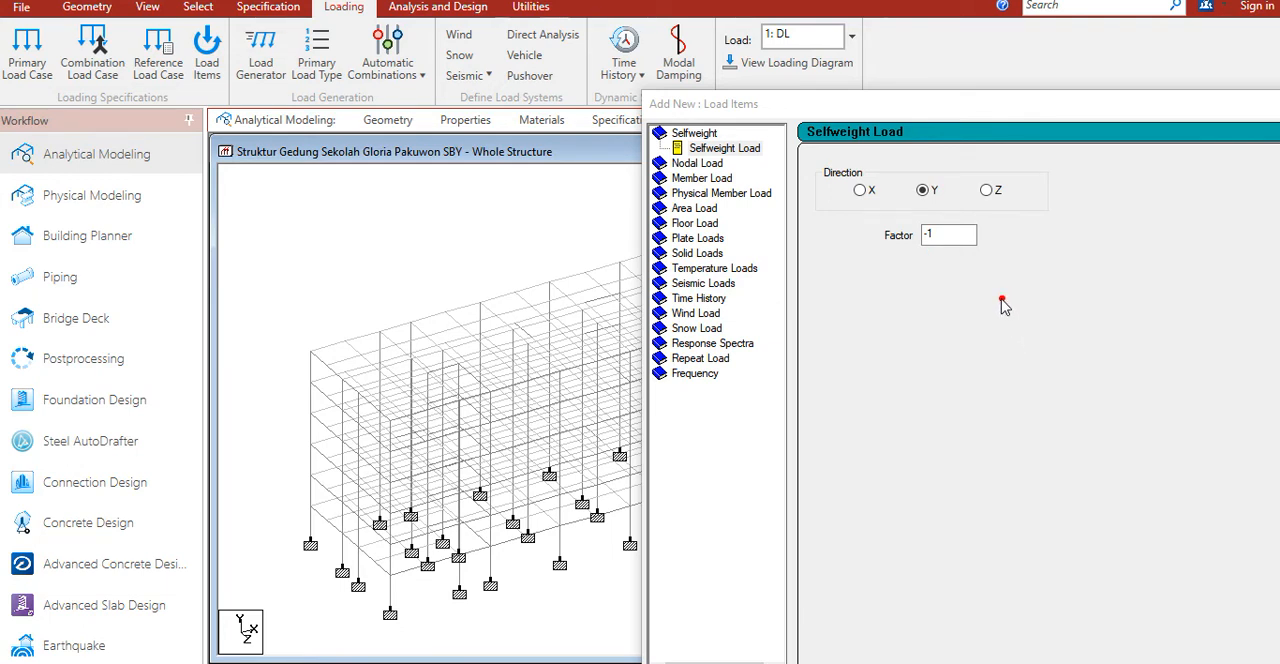
{"action": "mouse_move", "coordinate": [937, 222]}
{"action": "left_mouse_down"}
{"action": "mouse_move", "coordinate": [912, 250]}
{"action": "mouse_move", "coordinate": [945, 232]}
{"action": "left_mouse_up"}
Step: Add the selfweight item with direction Y and factor -1 to load case DL and finish adding load items
{"action": "double_click", "coordinate": [939, 236]}
{"action": "left_click_drag", "start_coordinate": [1040, 112], "coordinate": [590, 22]}
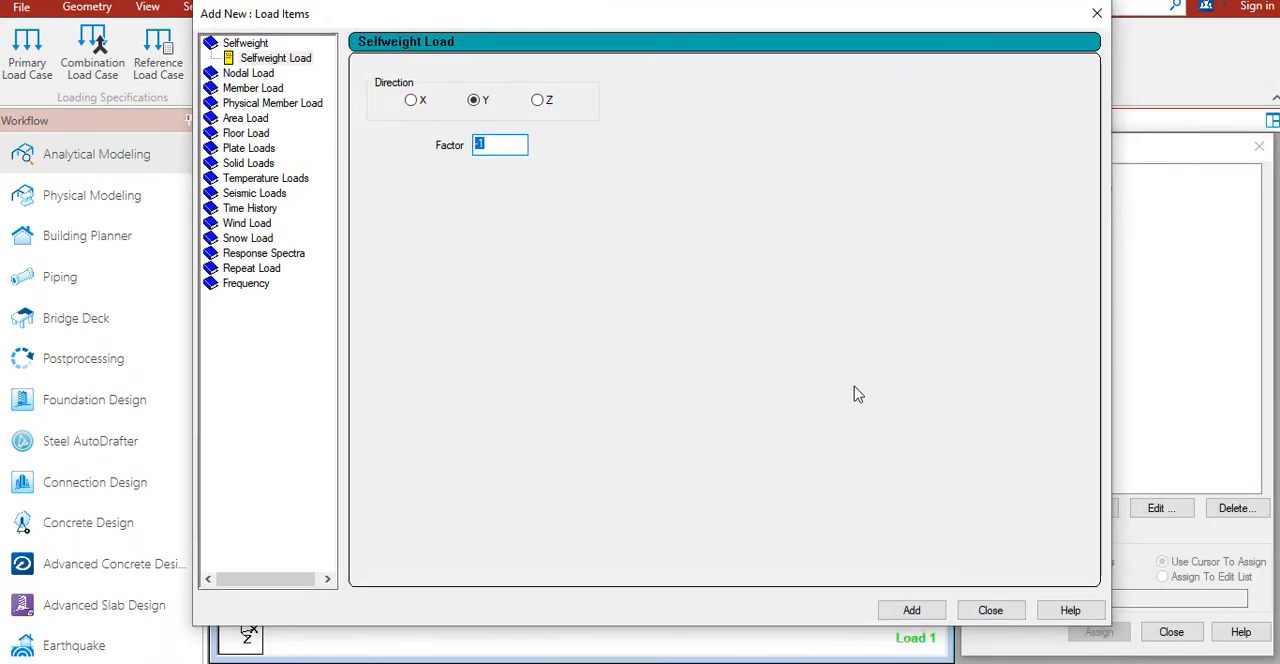
{"action": "left_click", "coordinate": [938, 614]}
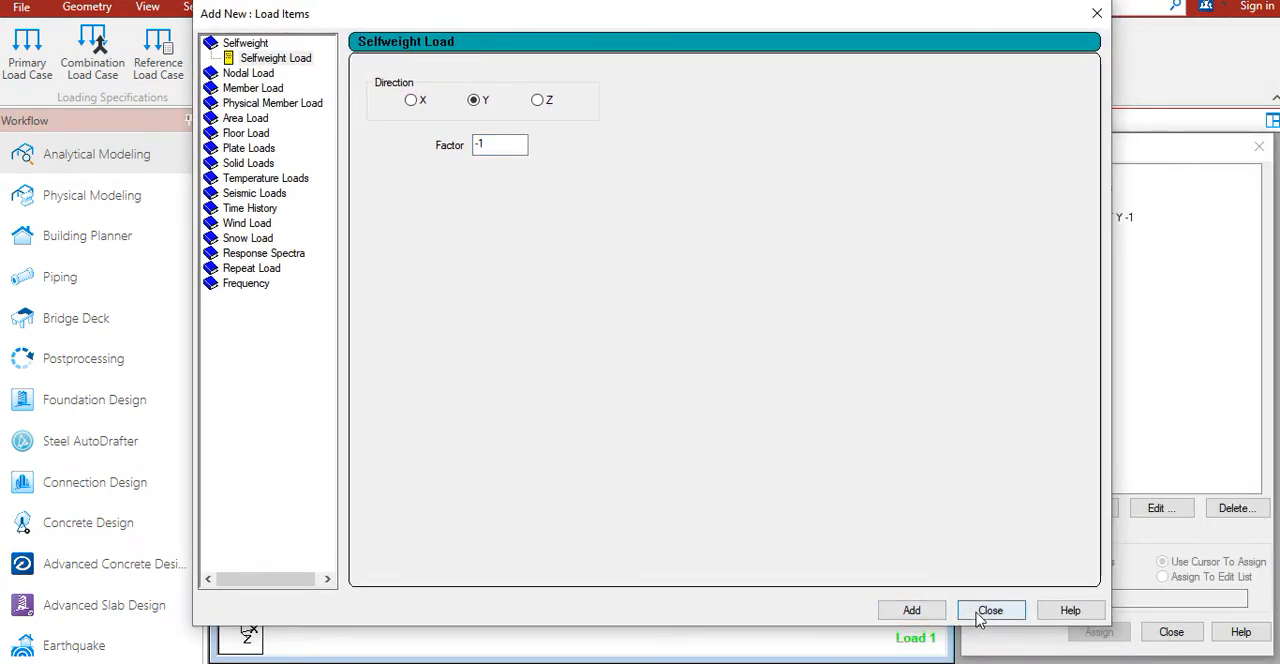
{"action": "left_click", "coordinate": [982, 612]}
Step: Assign the Y-direction selfweight load to the whole structure using the Assign To View method
{"action": "left_click", "coordinate": [1067, 220]}
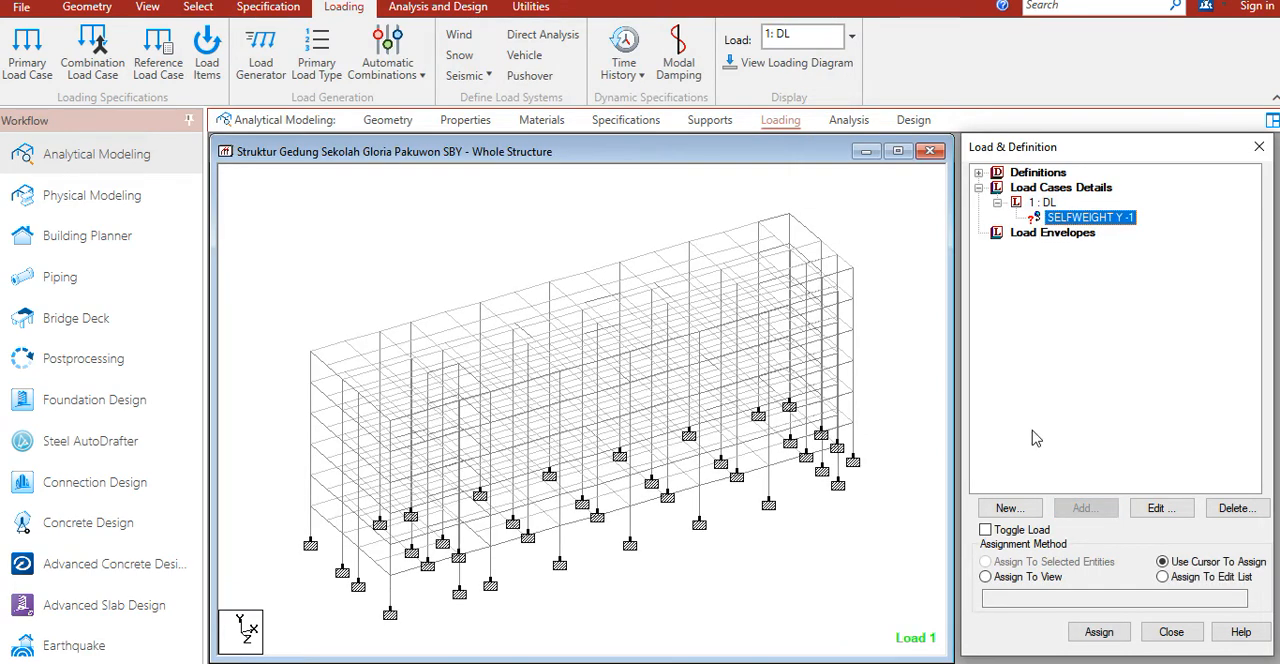
{"action": "left_click", "coordinate": [1040, 578]}
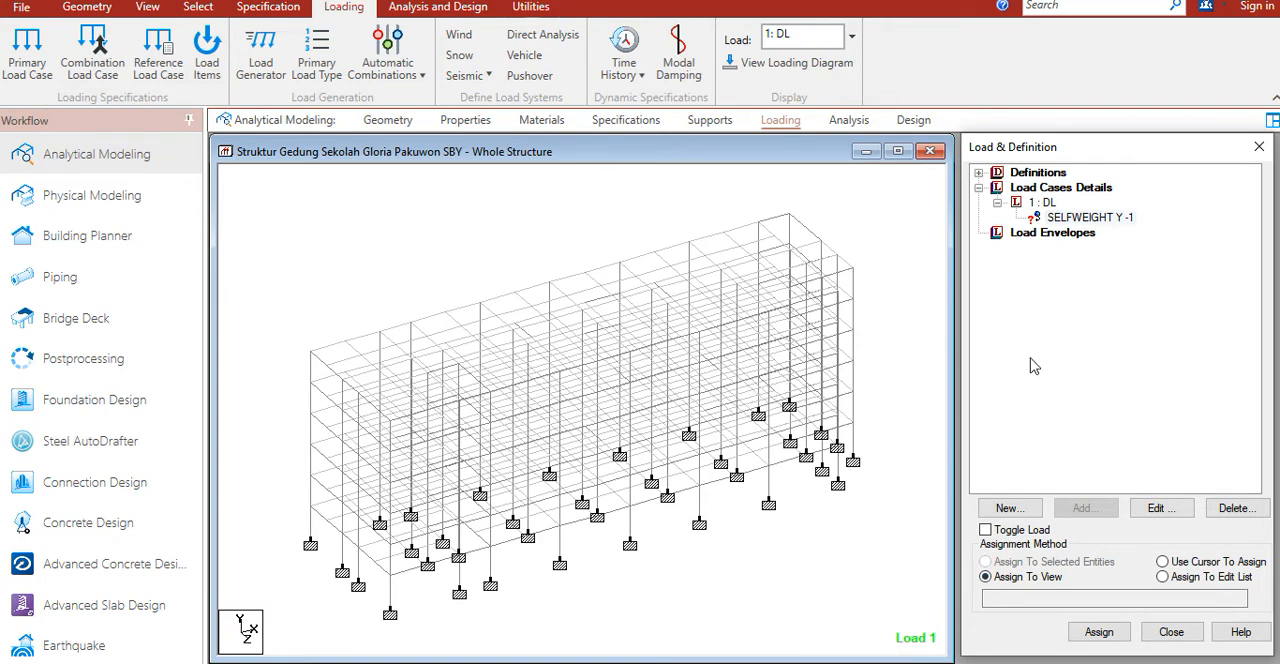
{"action": "left_click_drag", "start_coordinate": [1100, 151], "coordinate": [974, 52]}
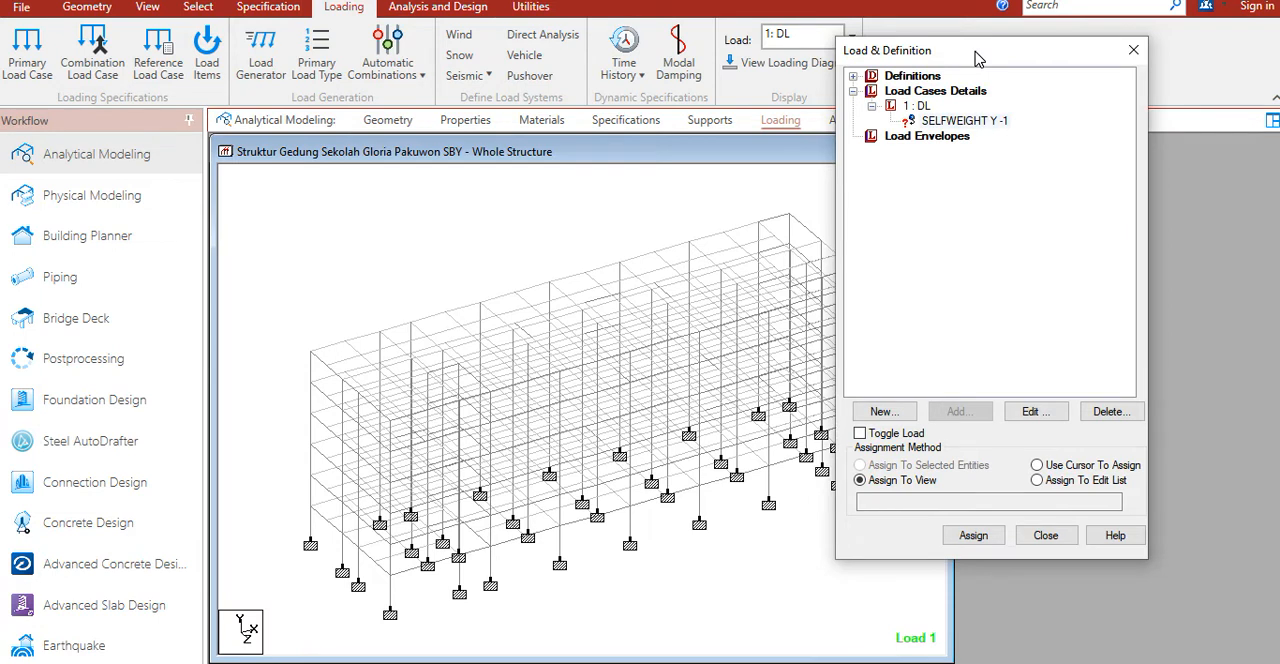
{"action": "left_click", "coordinate": [965, 121]}
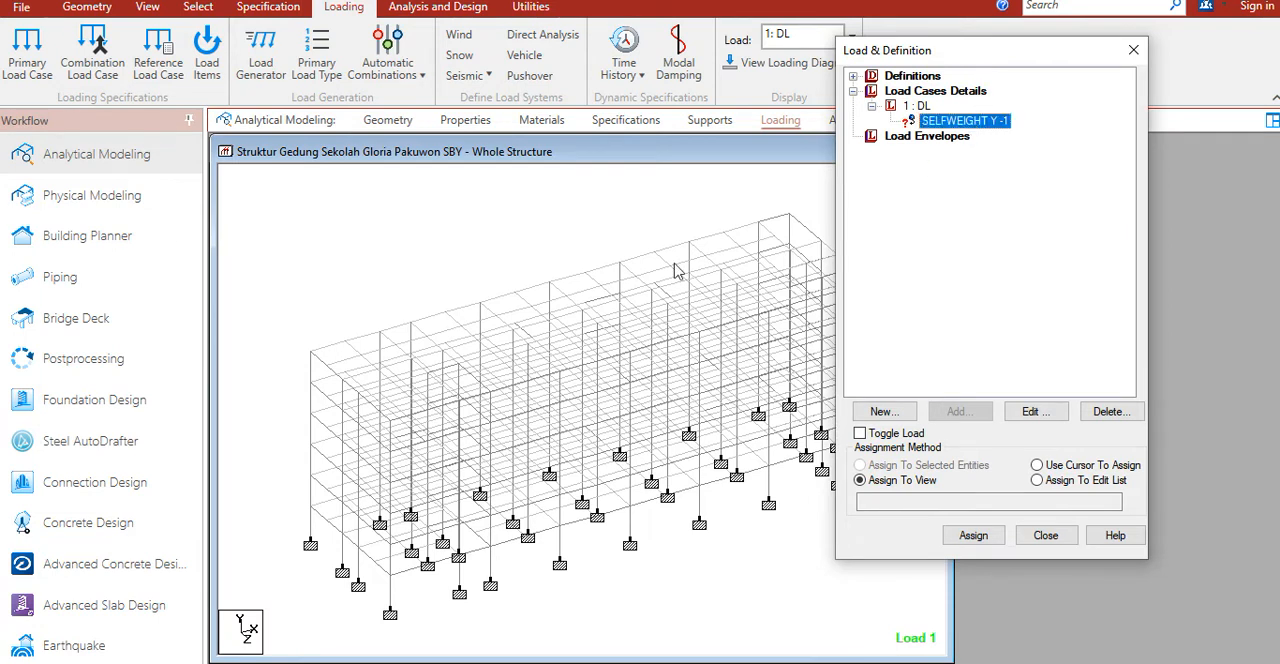
{"action": "left_click", "coordinate": [391, 598]}
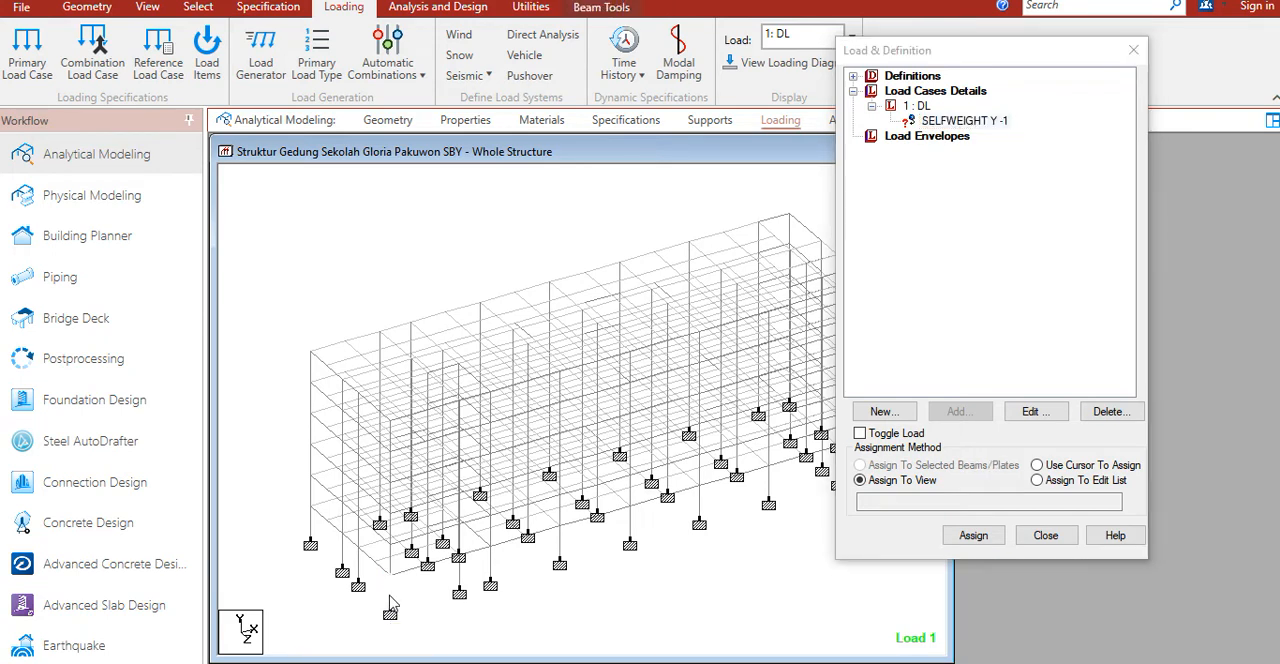
{"action": "left_click", "coordinate": [720, 630]}
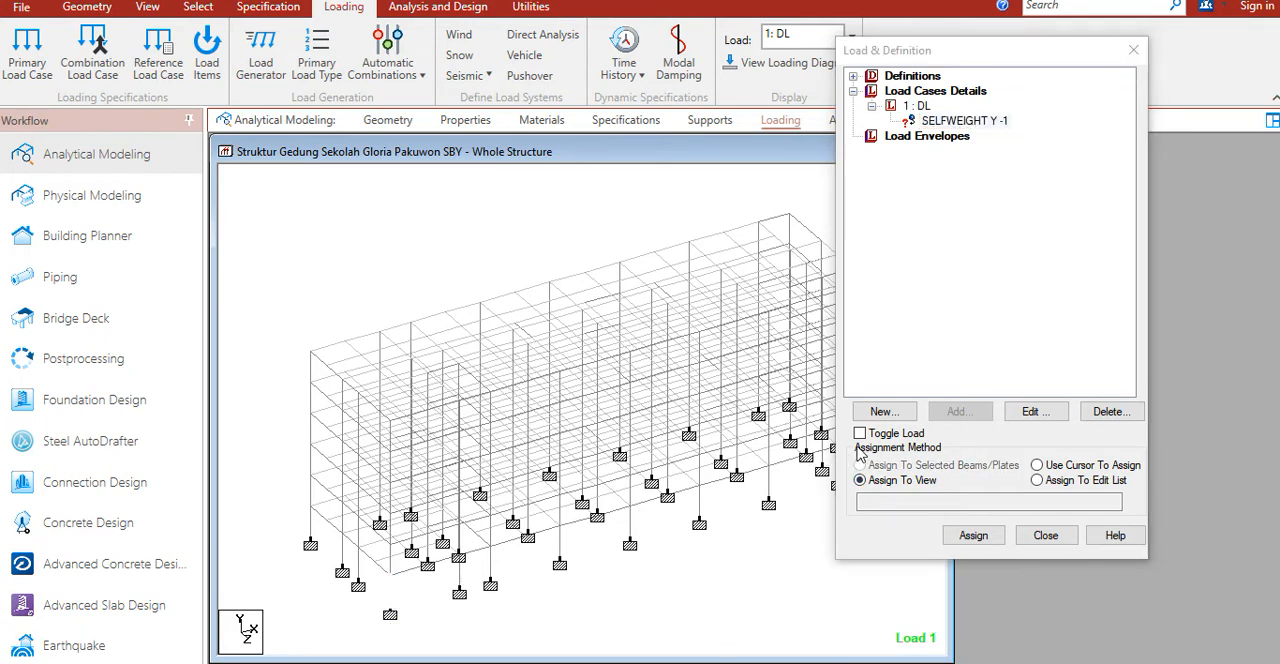
{"action": "left_click", "coordinate": [990, 537]}
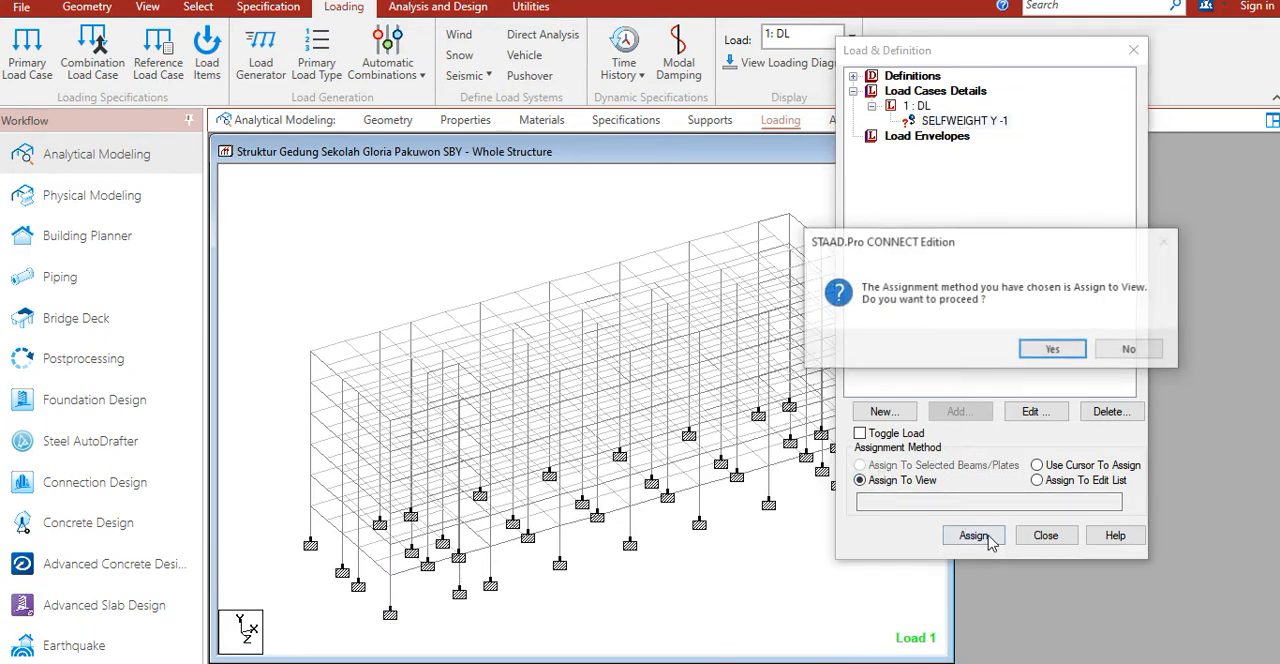
{"action": "left_click", "coordinate": [1049, 349]}
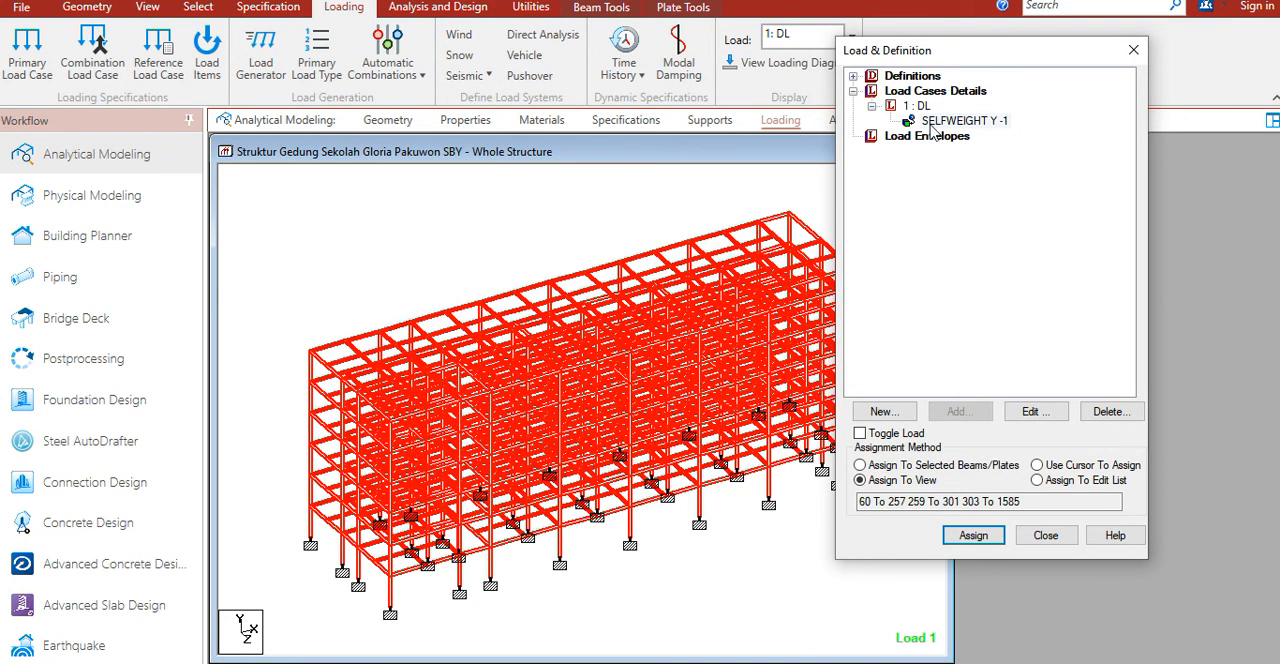
Step: Add a Perform Analysis command with the No Print option to the analysis commands
{"action": "left_click_drag", "start_coordinate": [930, 57], "coordinate": [1040, 157]}
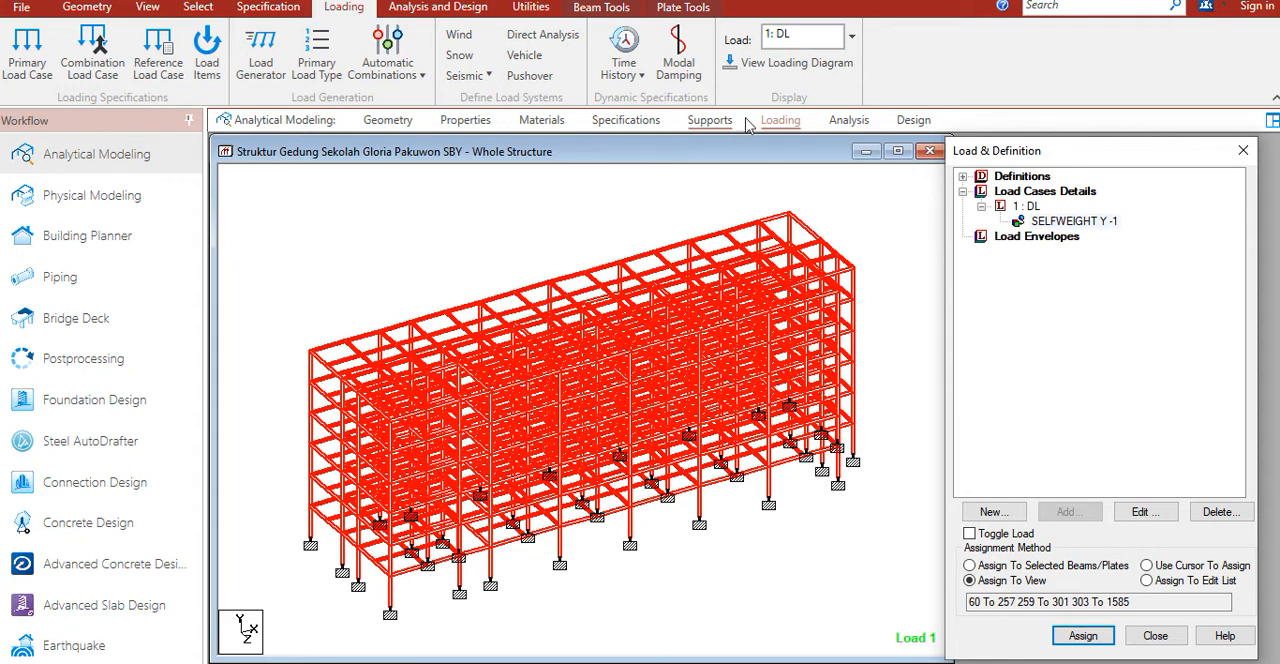
{"action": "left_click", "coordinate": [838, 121]}
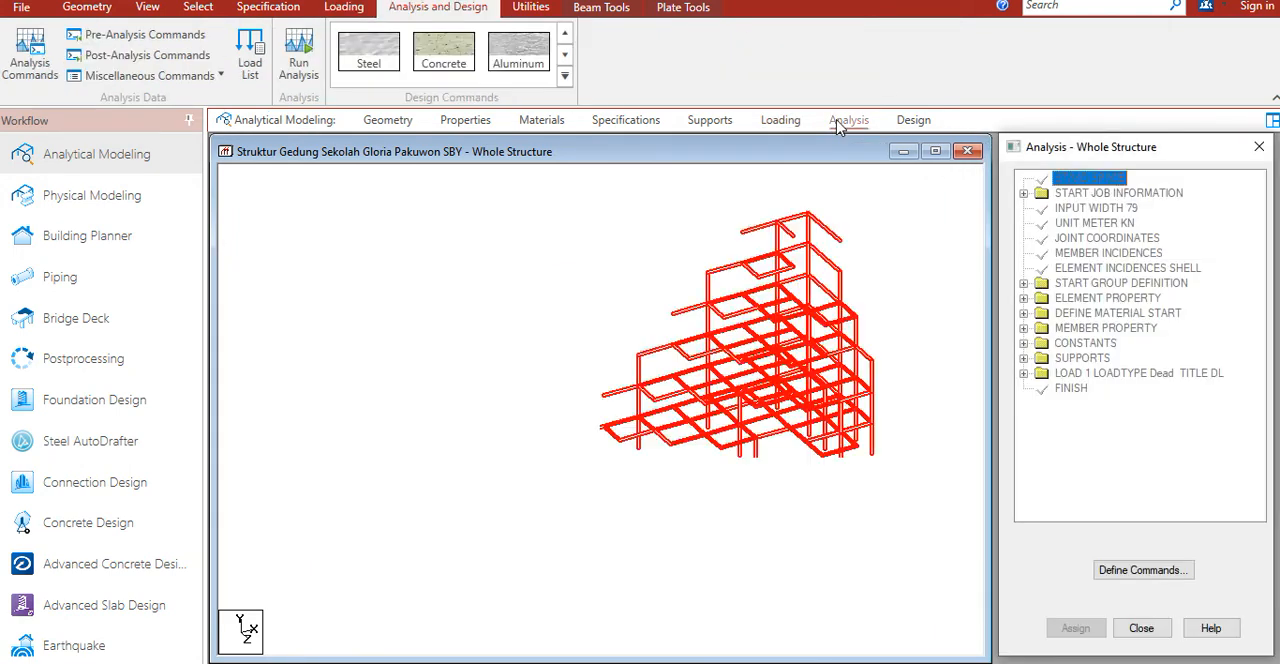
{"action": "left_click", "coordinate": [31, 62]}
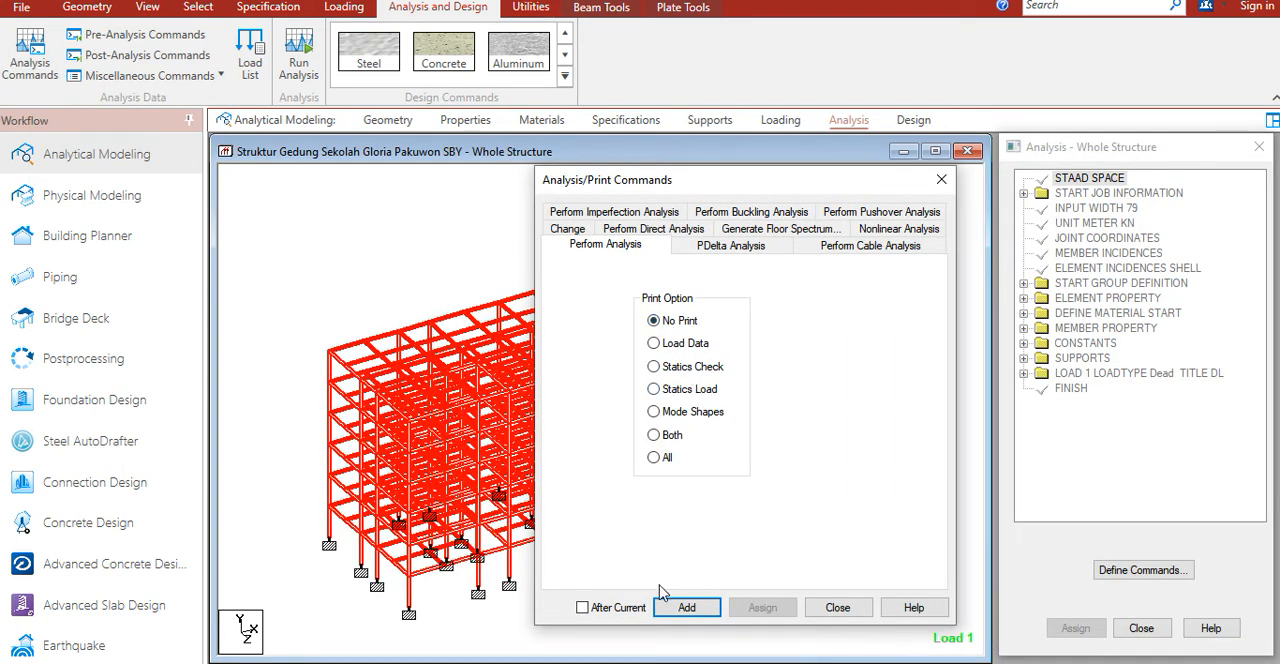
{"action": "left_click", "coordinate": [681, 607]}
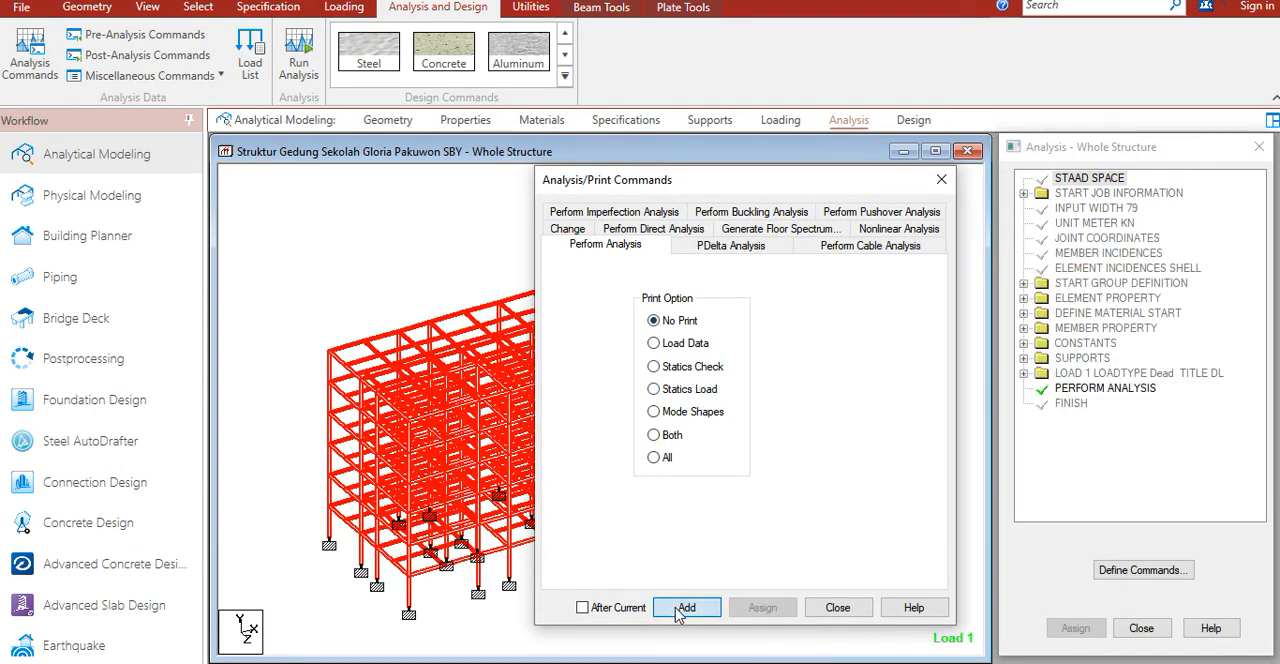
{"action": "left_click", "coordinate": [852, 612]}
{"action": "left_click", "coordinate": [1078, 389]}
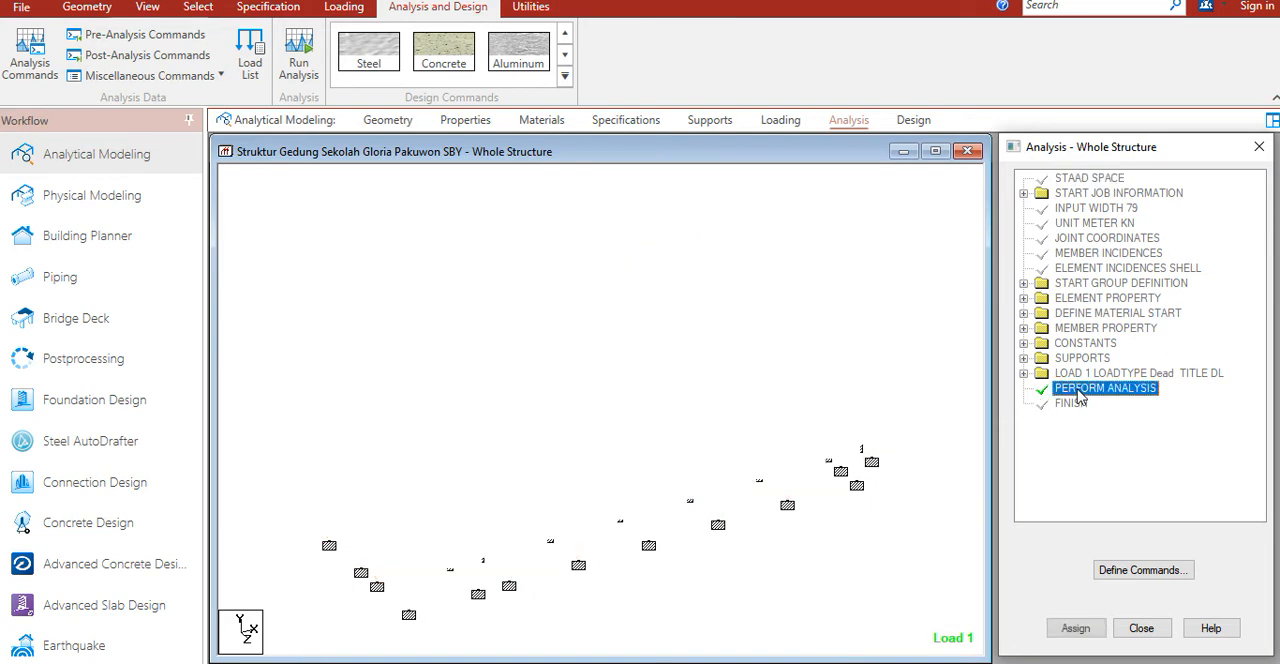
Step: Run the analysis, saving the modified structure, and stay in modeling mode when it completes
{"action": "left_click", "coordinate": [514, 240]}
{"action": "left_click", "coordinate": [308, 66]}
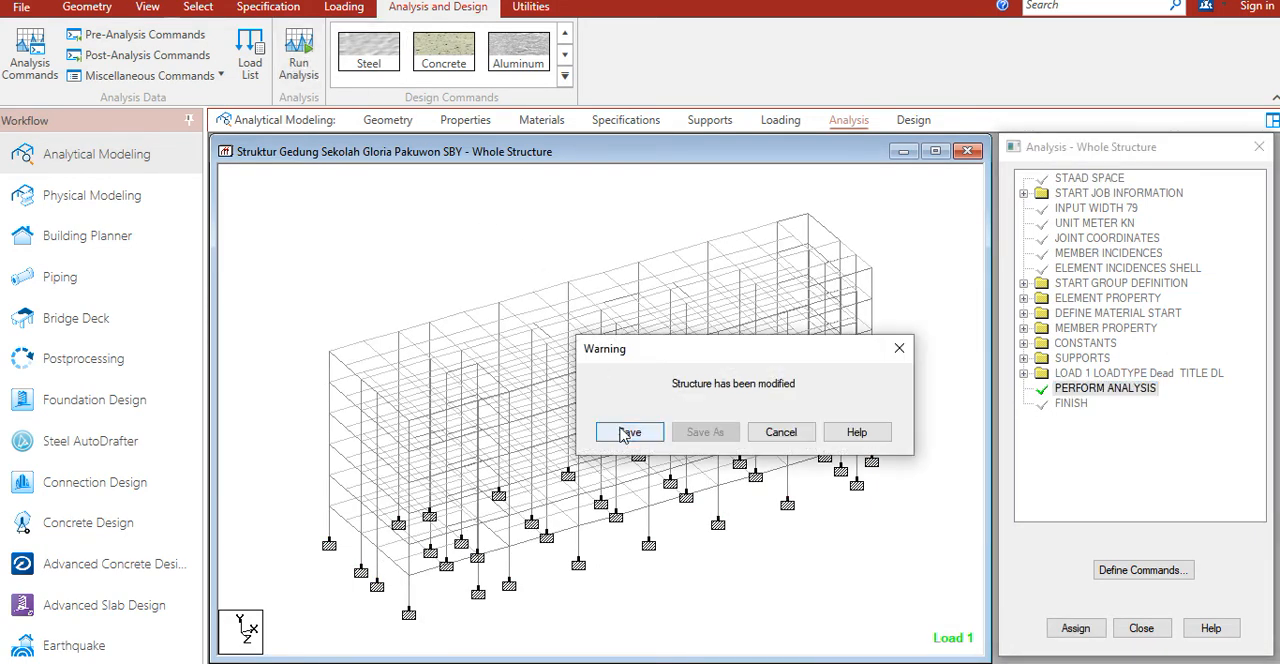
{"action": "left_click", "coordinate": [628, 433]}
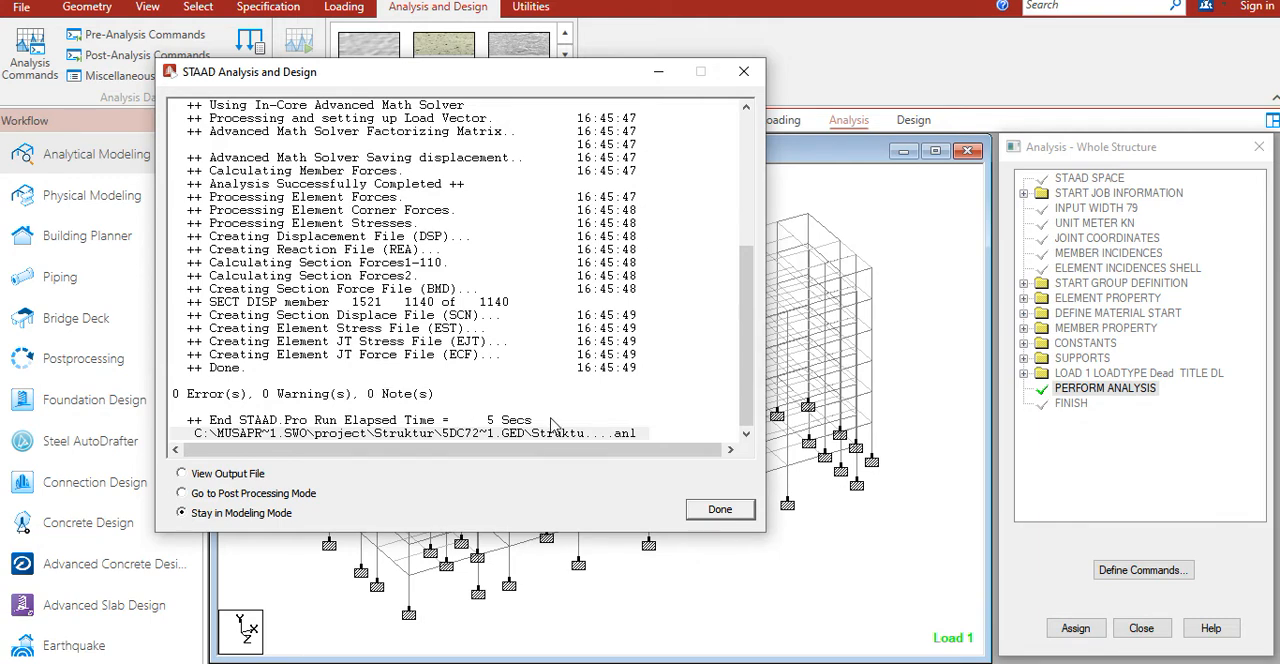
{"action": "left_click", "coordinate": [714, 510]}
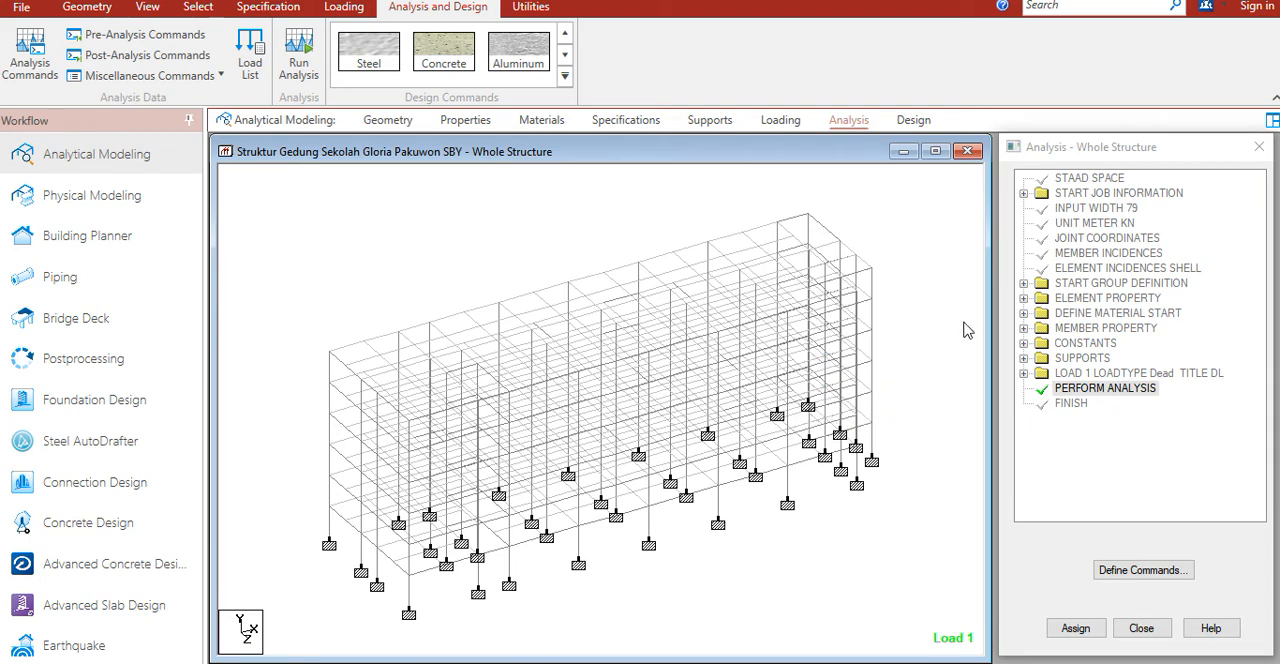
Step: Switch to the design workbook and review the structural modelling and loading stages on the FLOW CHART 1 sheet
{"action": "key", "text": "alt+Tab"}
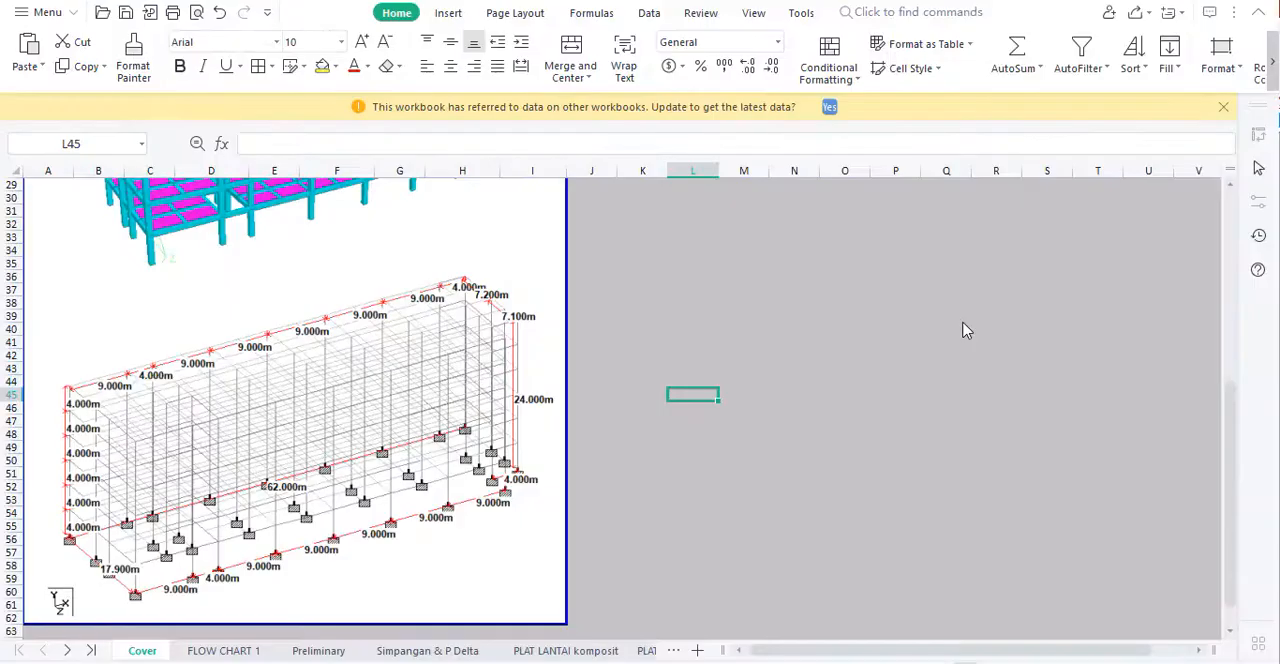
{"action": "left_click", "coordinate": [224, 651]}
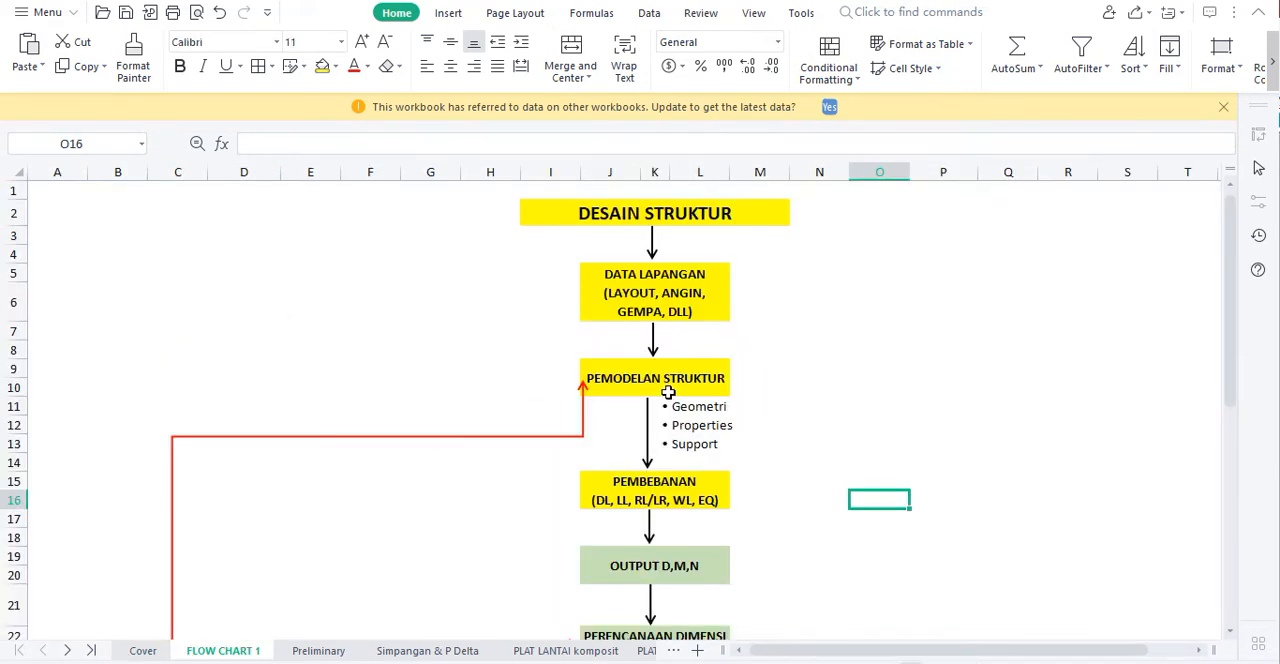
{"action": "left_click_drag", "start_coordinate": [686, 409], "coordinate": [692, 443]}
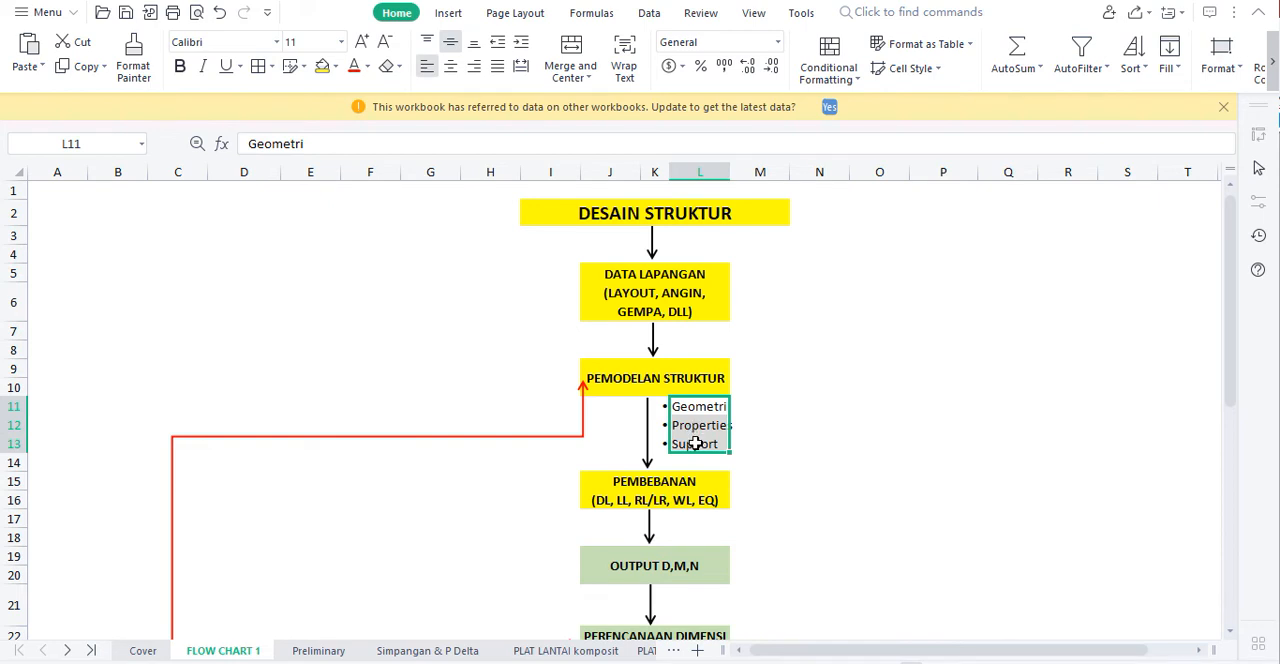
{"action": "left_click", "coordinate": [693, 444]}
{"action": "left_click", "coordinate": [749, 483]}
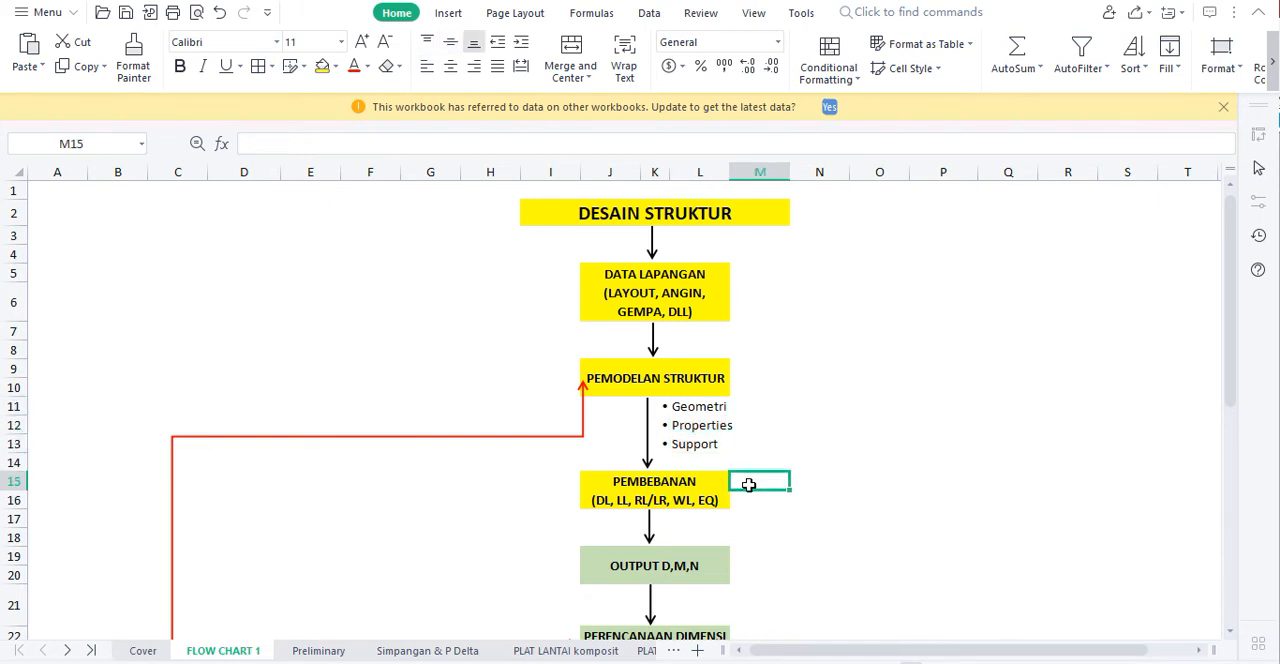